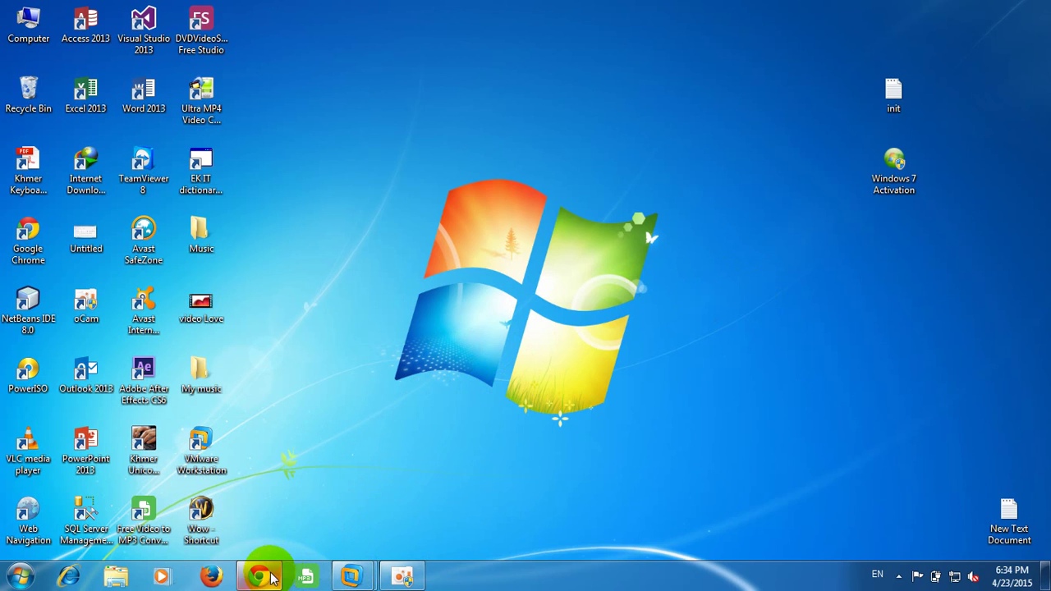
Switch to the running Win Server virtual machine in VMware Workstation.
mouse_move(405, 577)
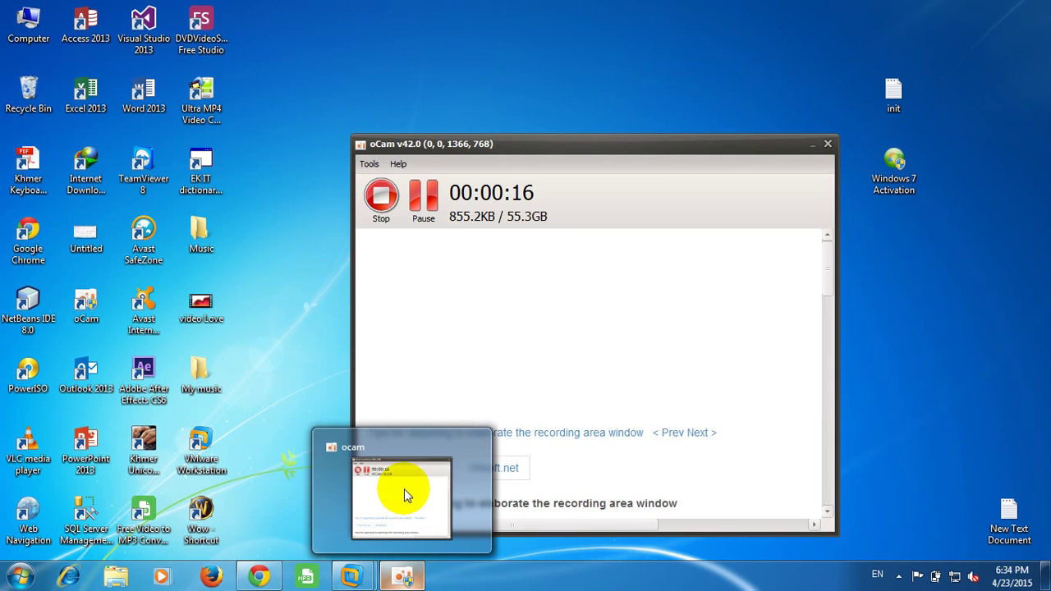
click(404, 488)
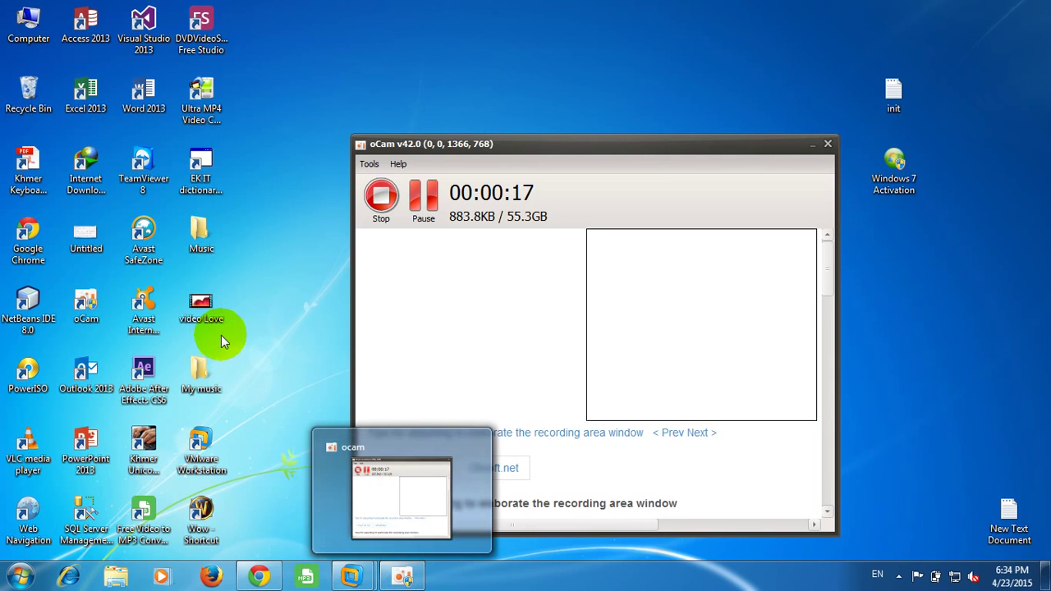
click(352, 575)
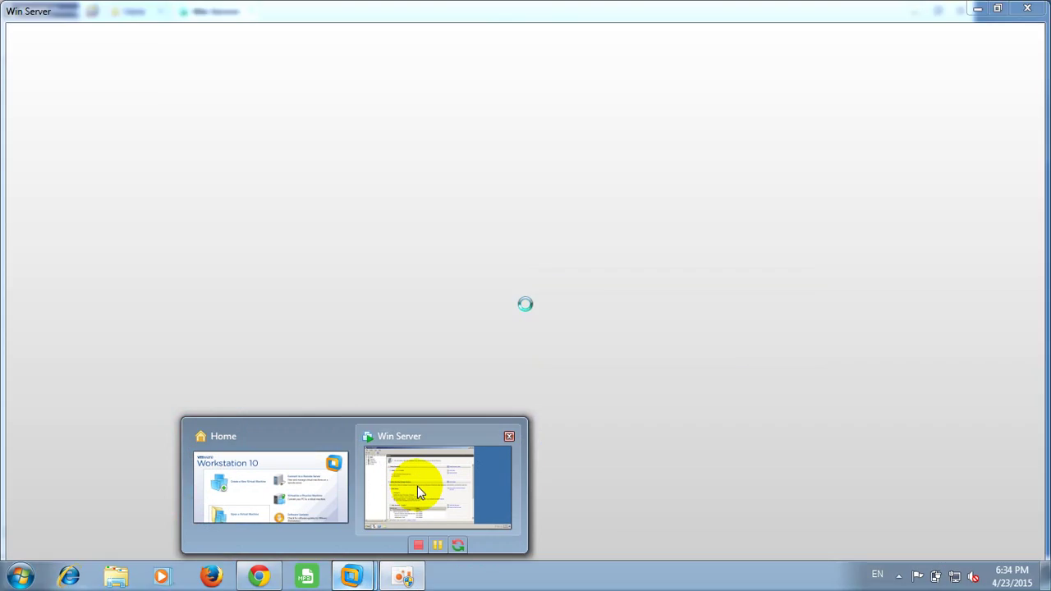
click(417, 486)
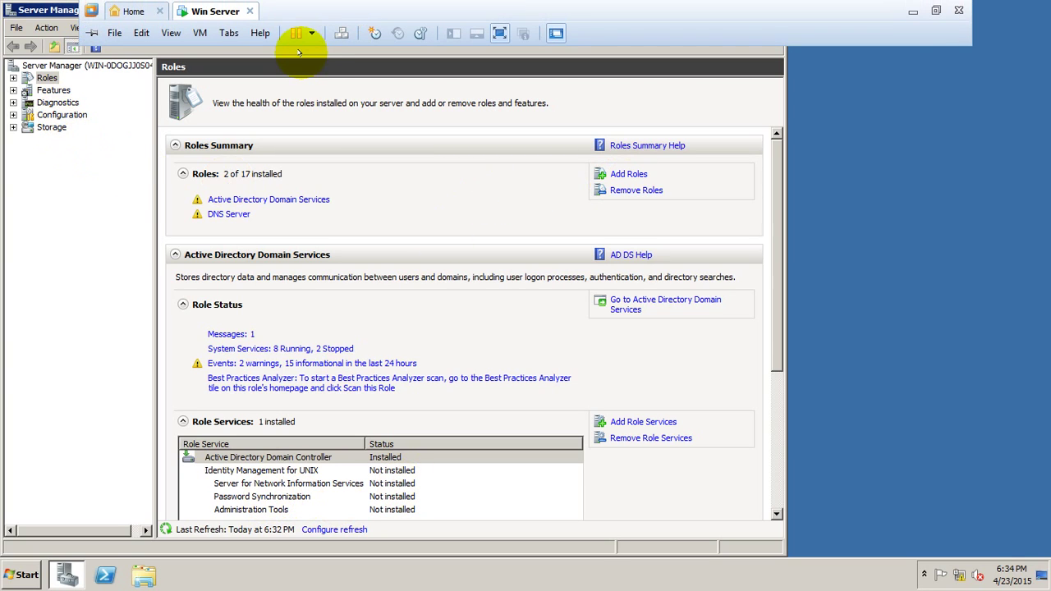
Write "Hello to day i show about" and "How to add DNCP server in win server 2008r2" in the desktop's New Text Document, then minimize it.
drag(317, 12, 703, 45)
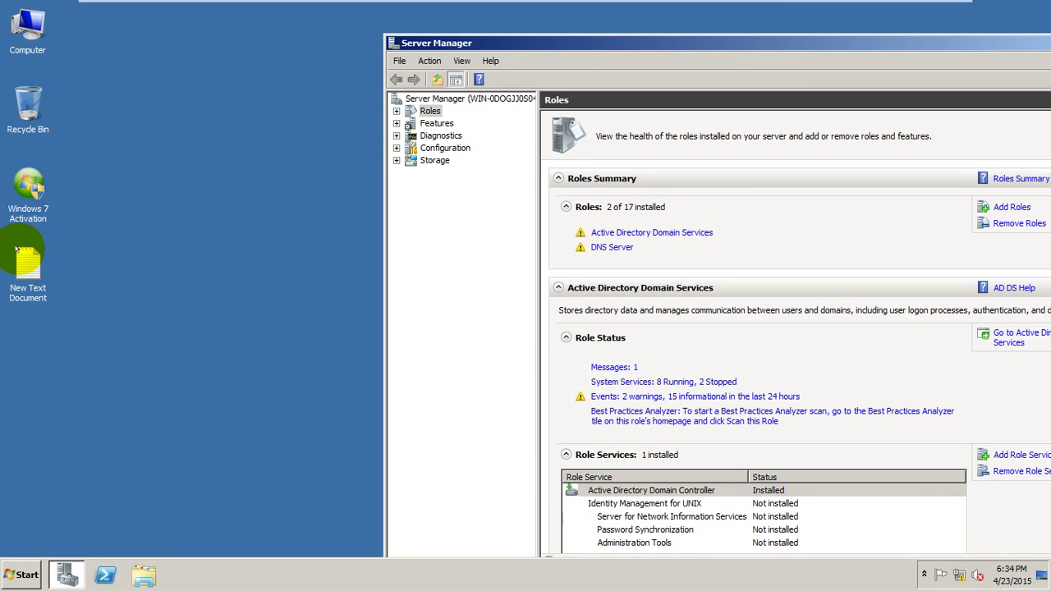
click(21, 249)
double_click(20, 248)
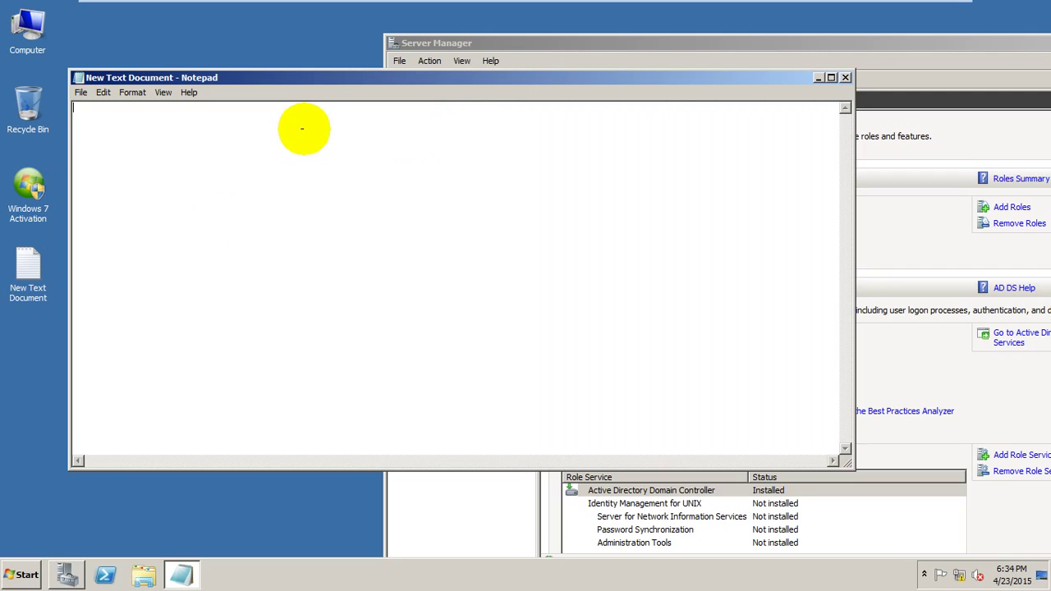
text(Hello to day i show about)
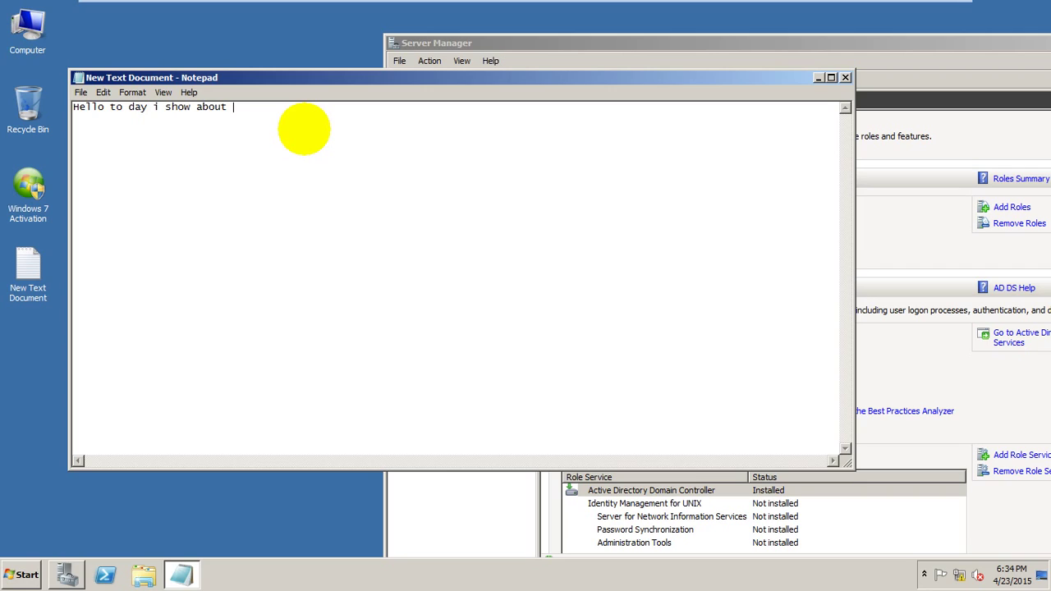
key(Return)
text(How to add DNCP server)
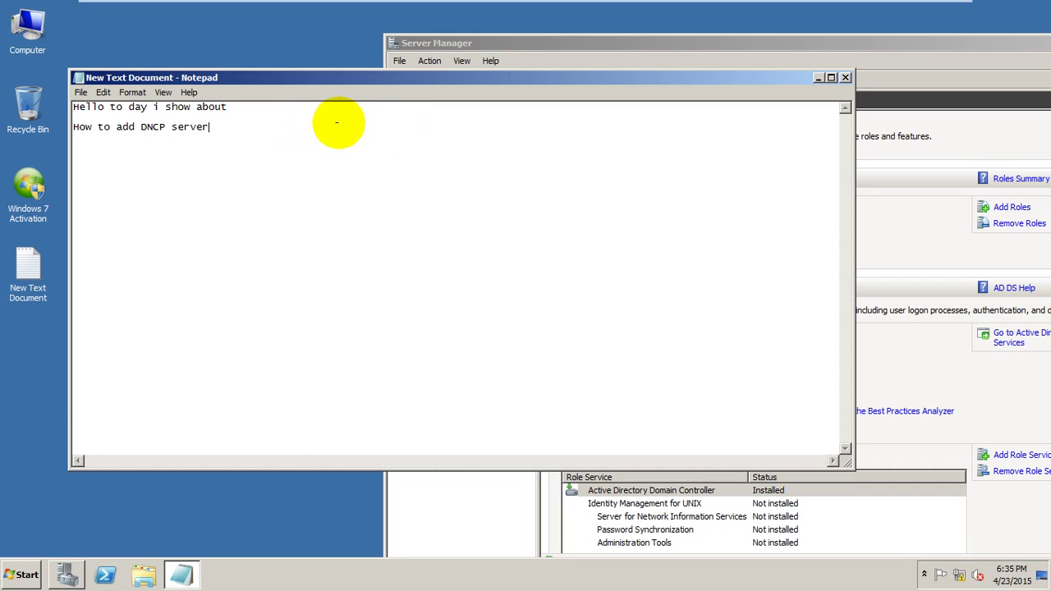
text(in win server 2008r2)
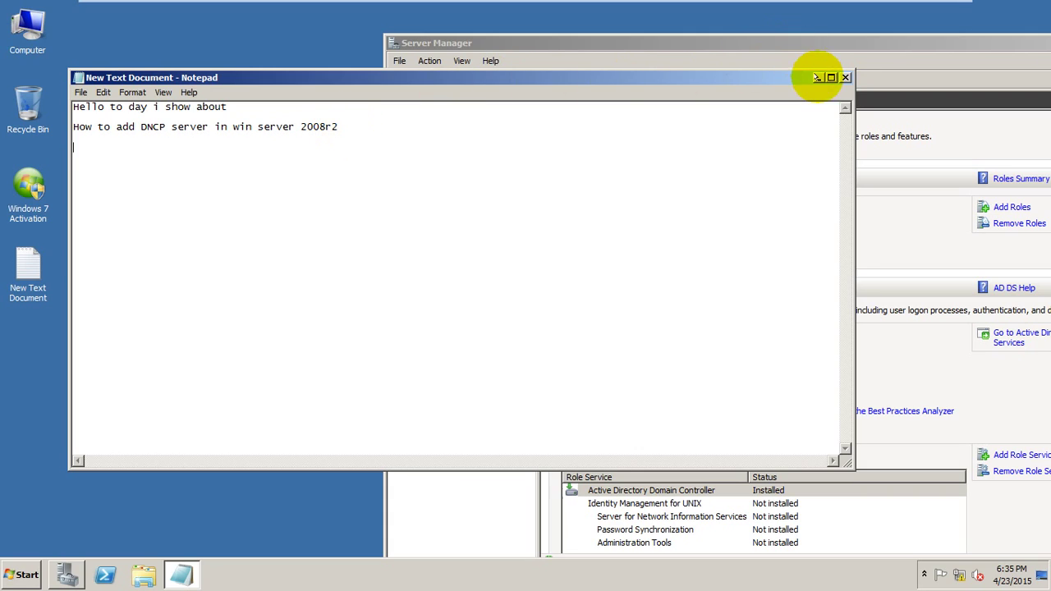
click(818, 77)
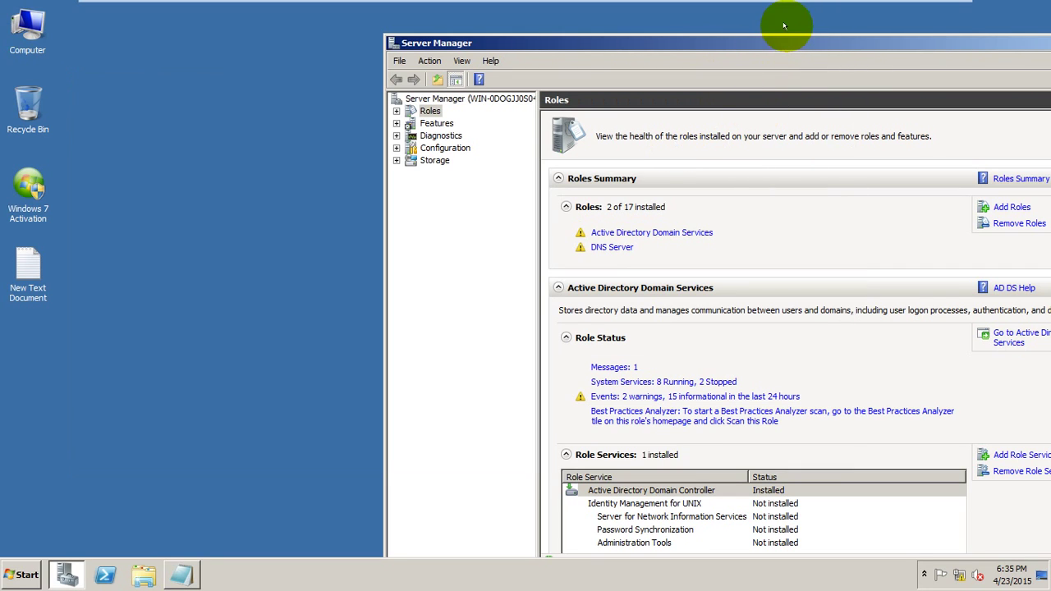
Start adding a server role, select DHCP Server, and proceed to its network connection bindings.
drag(783, 40, 504, 43)
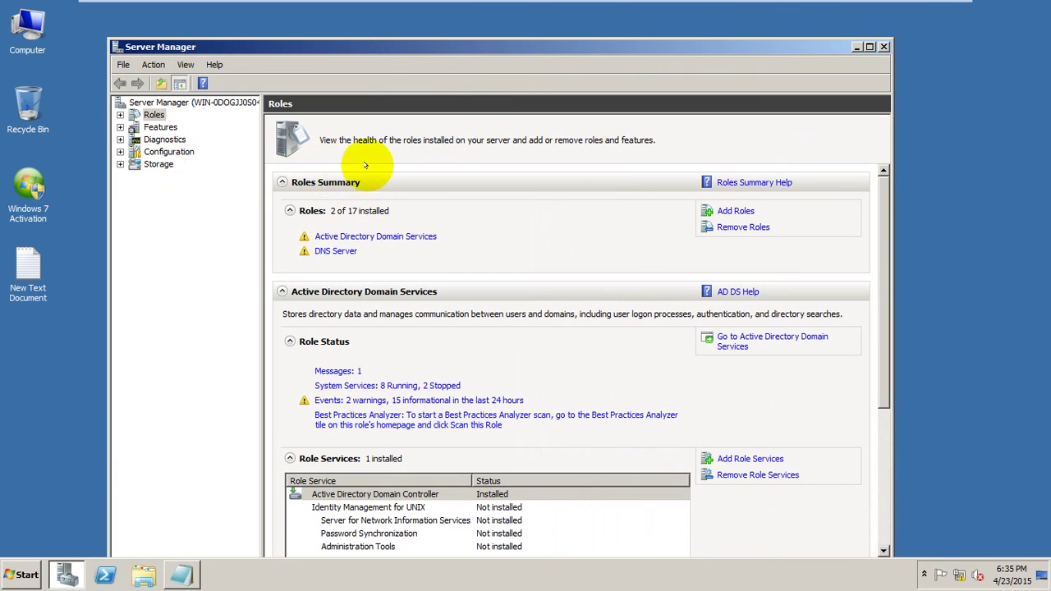
click(735, 211)
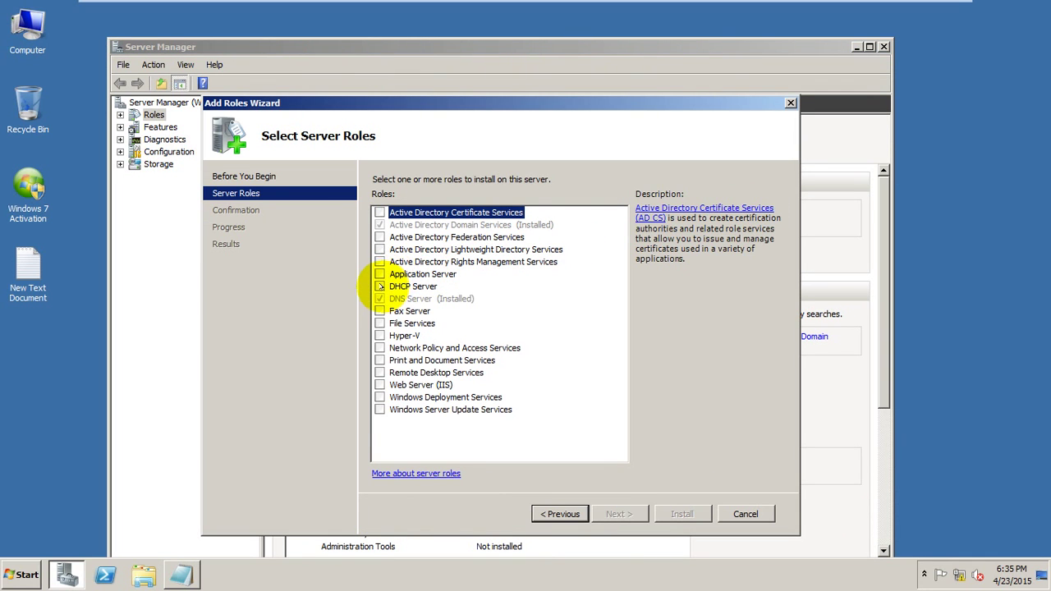
click(379, 286)
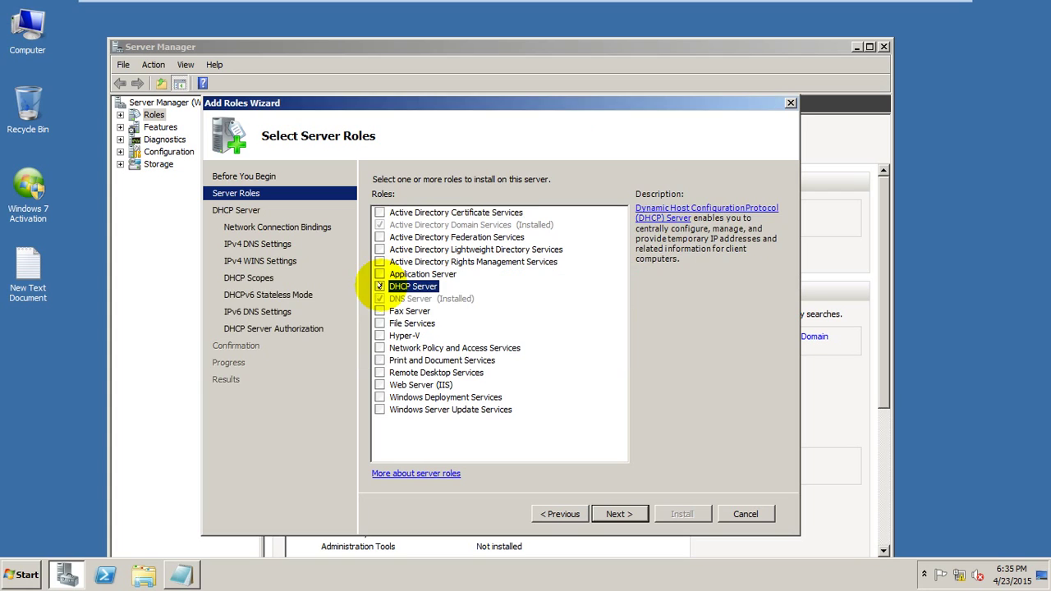
click(622, 513)
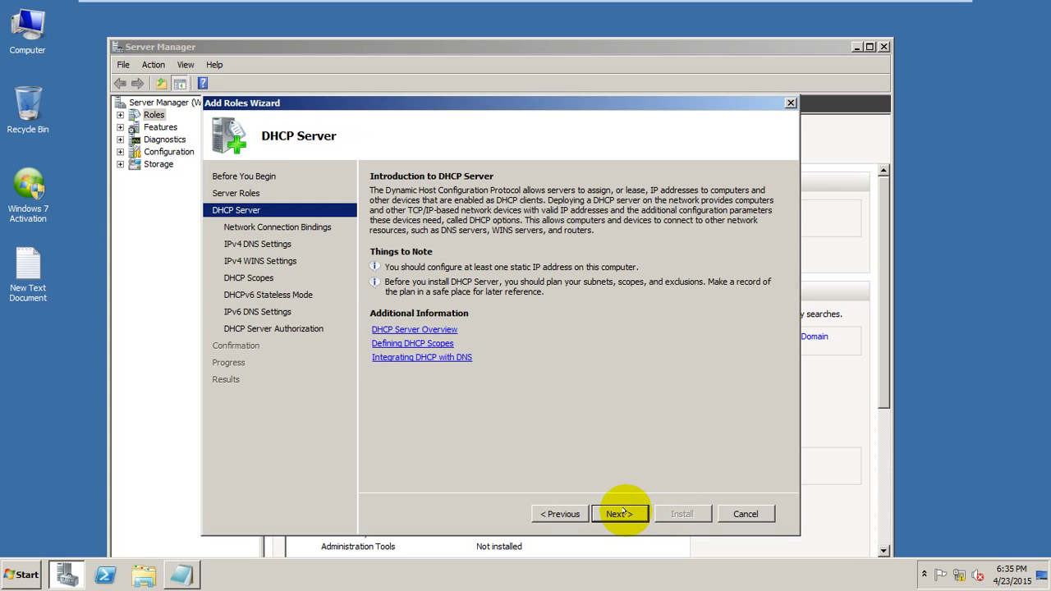
click(622, 513)
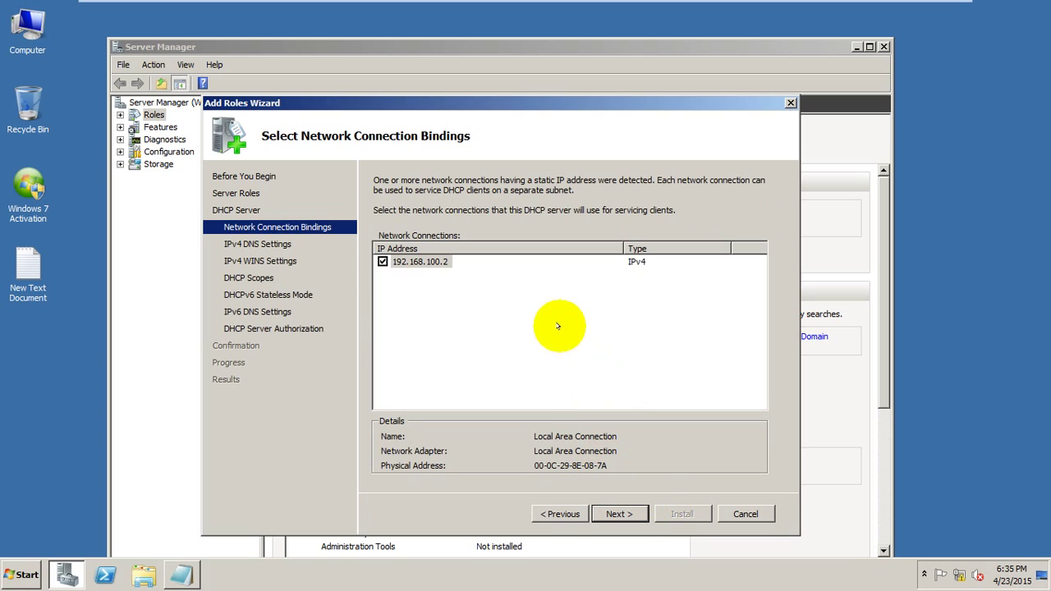
Accept the 192.168.100.2 binding, parent domain mt.org with preferred DNS server 127.0.0.1, and WINS as not required.
click(618, 514)
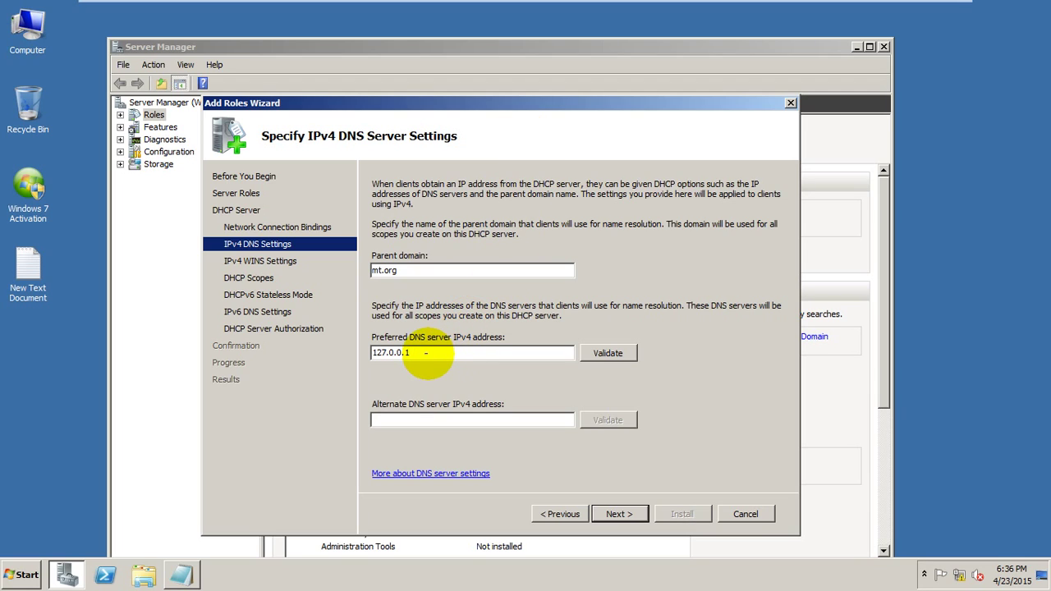
click(618, 514)
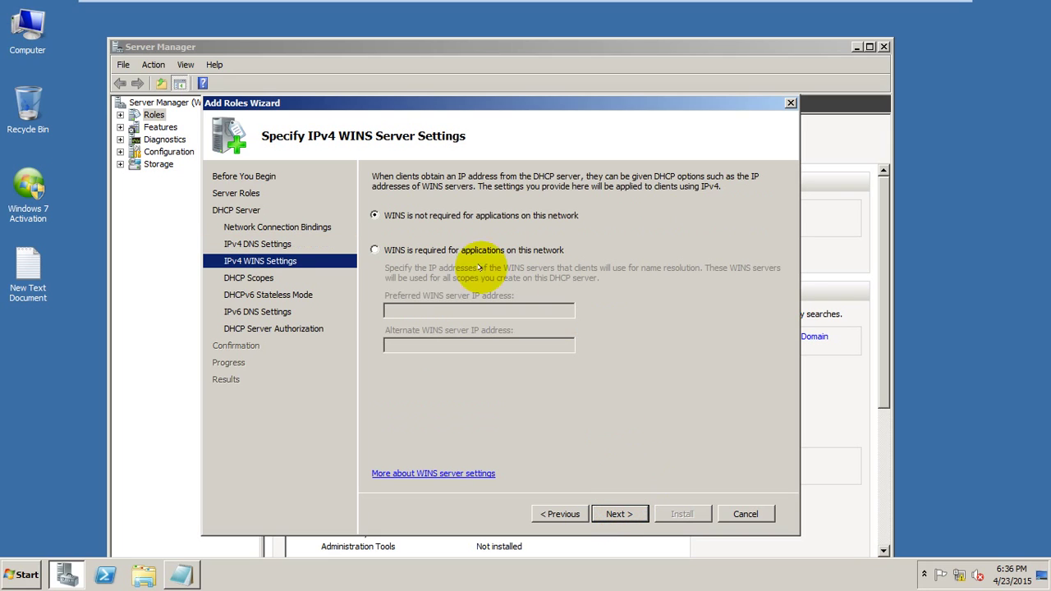
click(614, 514)
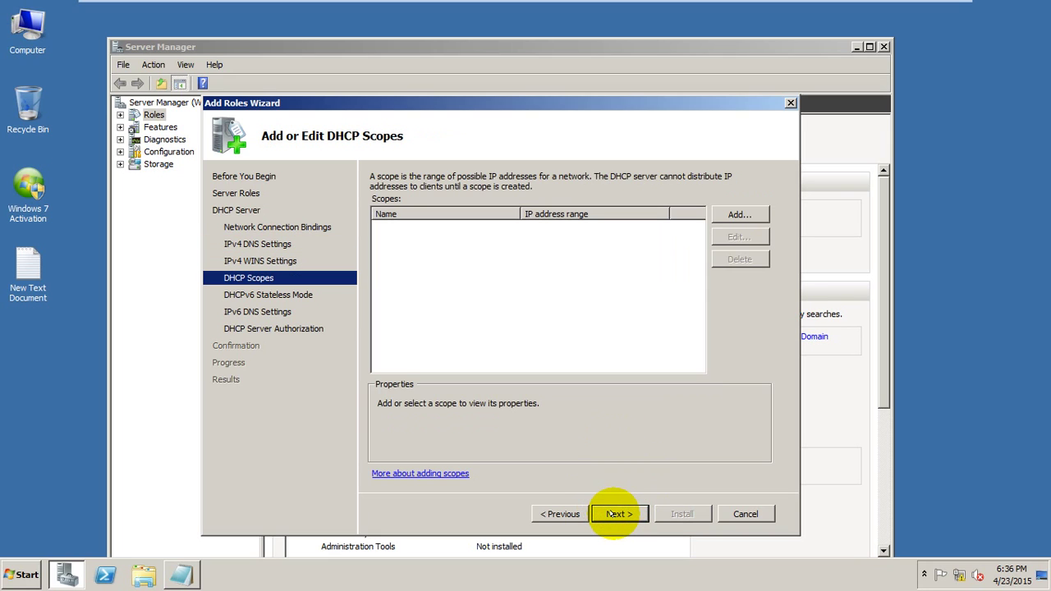
Begin a DHCP scope named lab with starting IP address 192.168.100.1, accepting the Windows 7 Basic color scheme for the host.
click(739, 214)
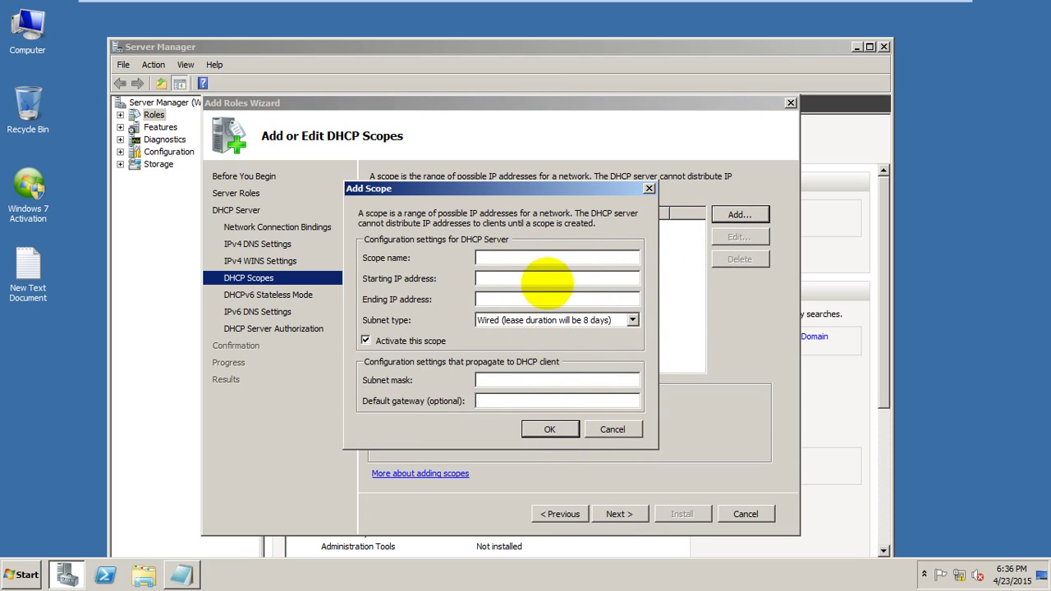
text(lab)
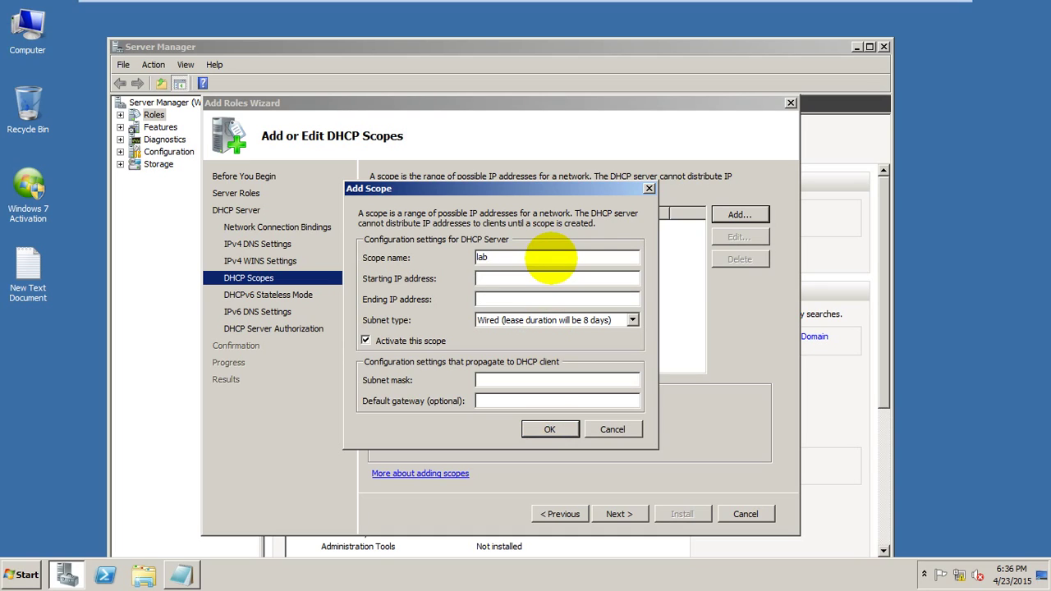
text(192.168.255)
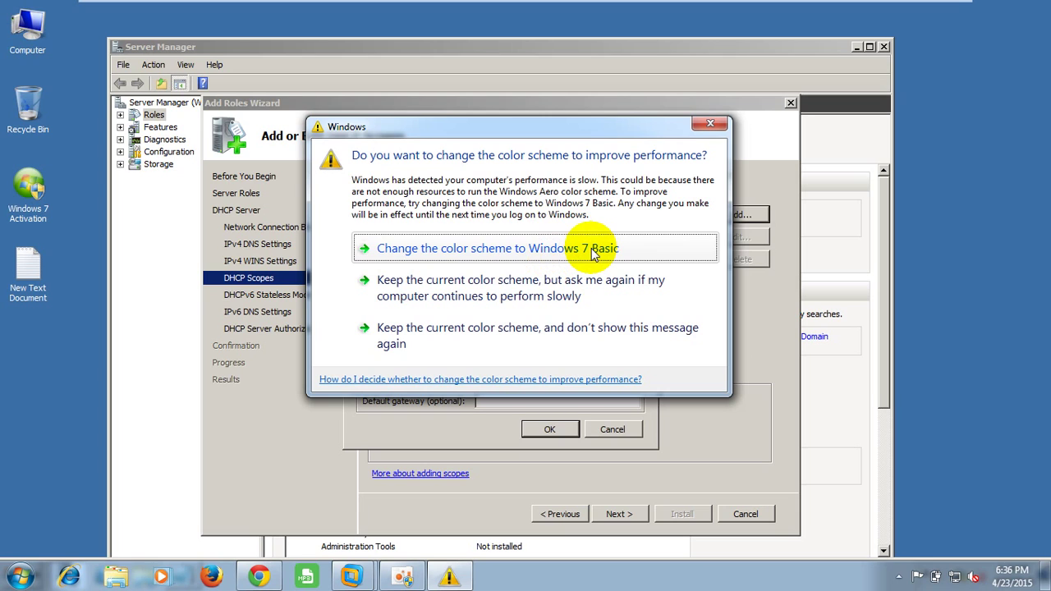
click(593, 249)
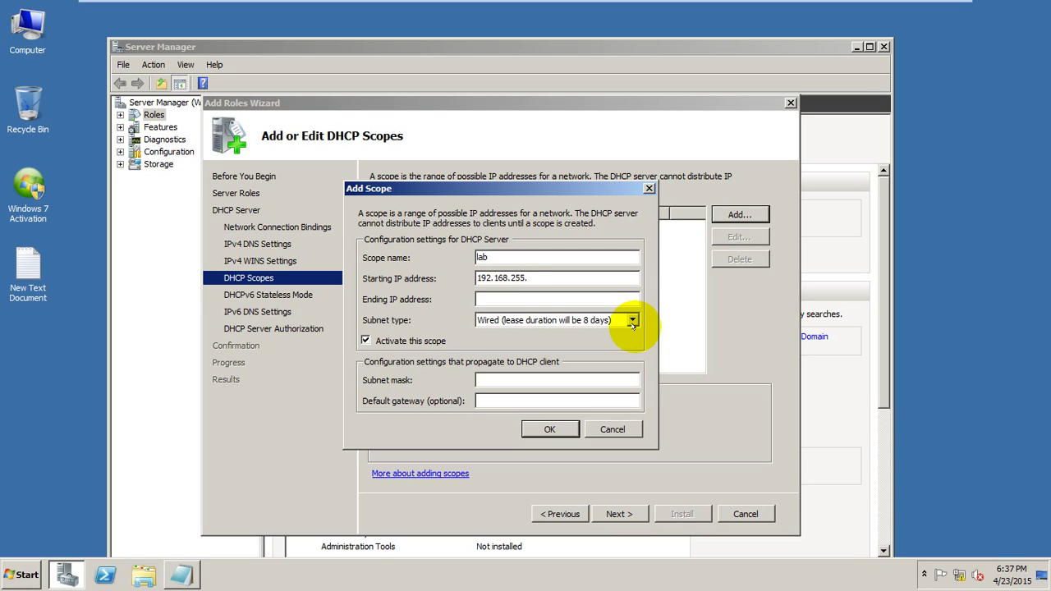
key(BackSpace)
key(BackSpace)
key(BackSpace)
key(BackSpace)
text(100.1)
Set the scope's ending IP address to 192.168.100.254 and add the scope with subnet mask 255.255.255.0.
key(Tab)
text(192168)
key(BackSpace)
key(BackSpace)
key(BackSpace)
text(.168.100)
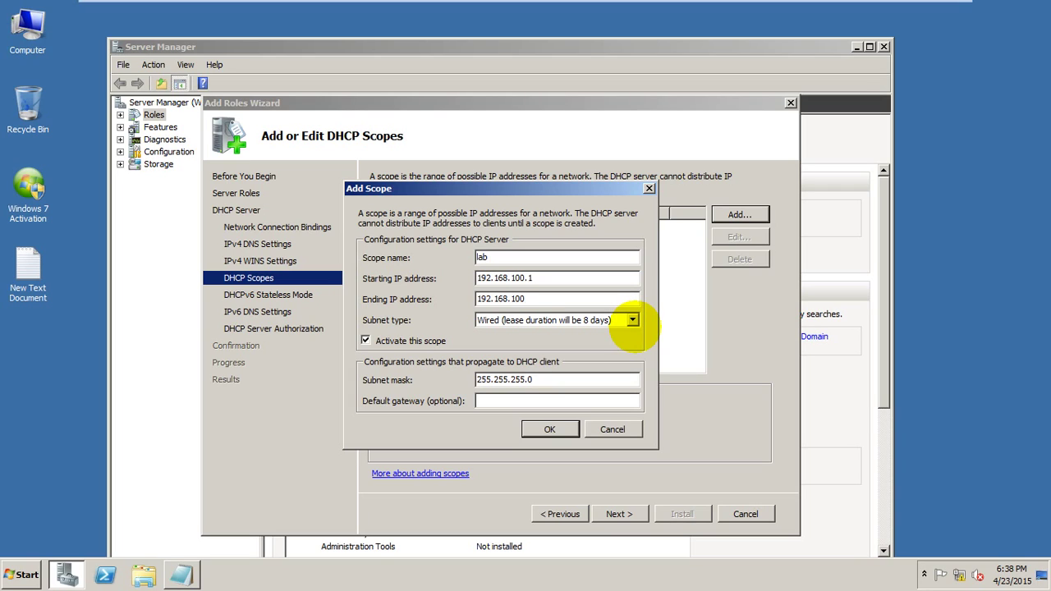
text(.255)
key(BackSpace)
text(4)
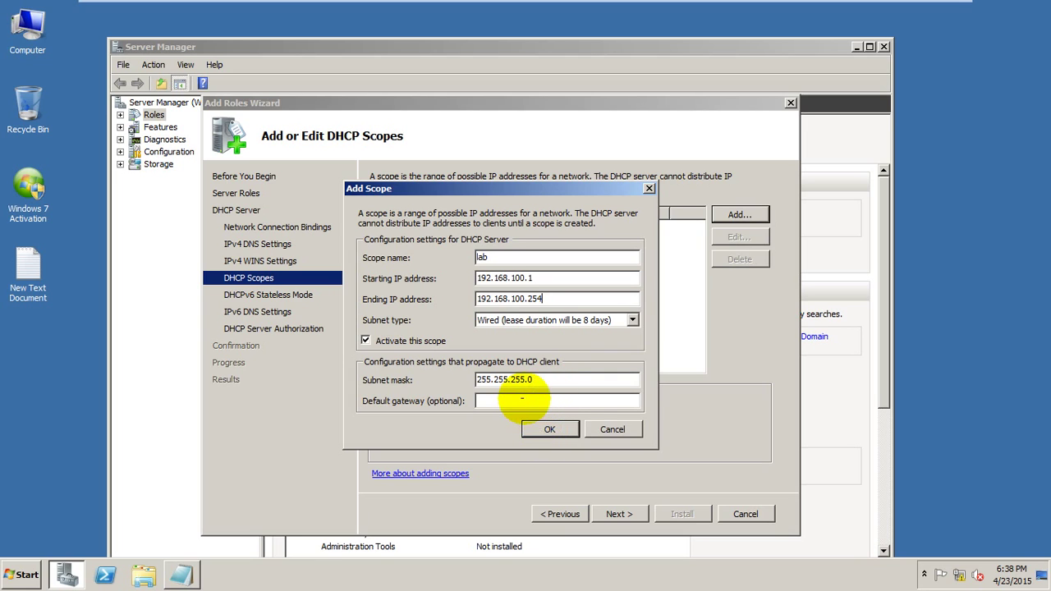
click(552, 430)
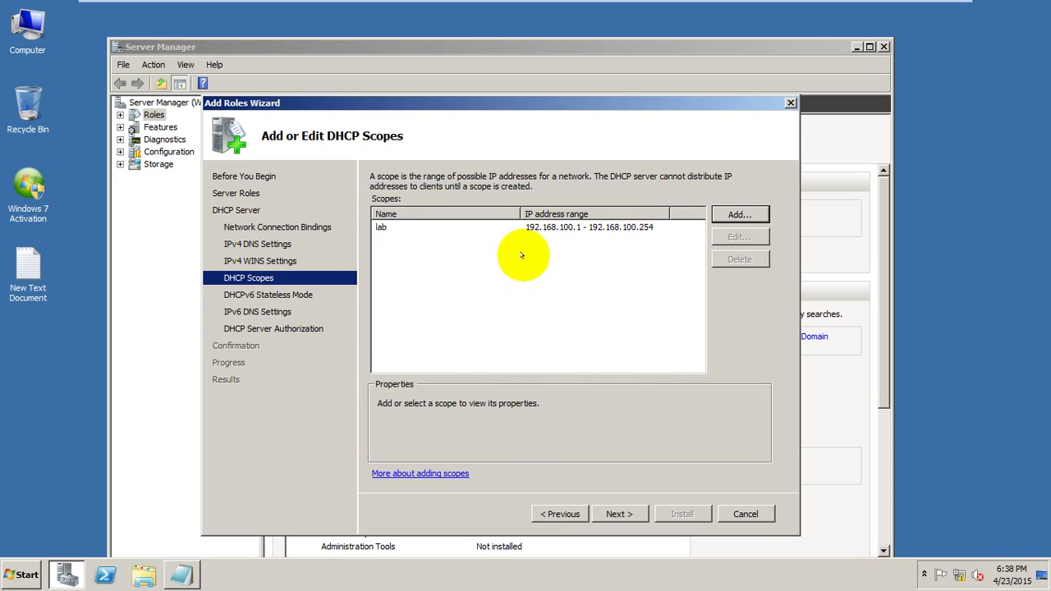
Review the lab scope's properties and disable DHCPv6 stateless mode for this server.
click(472, 226)
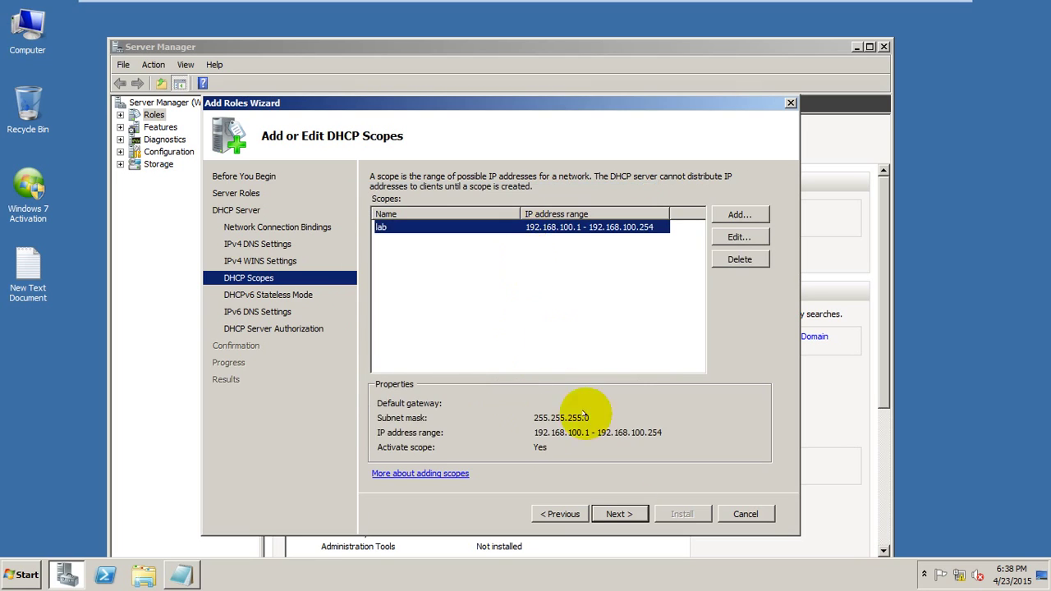
click(618, 514)
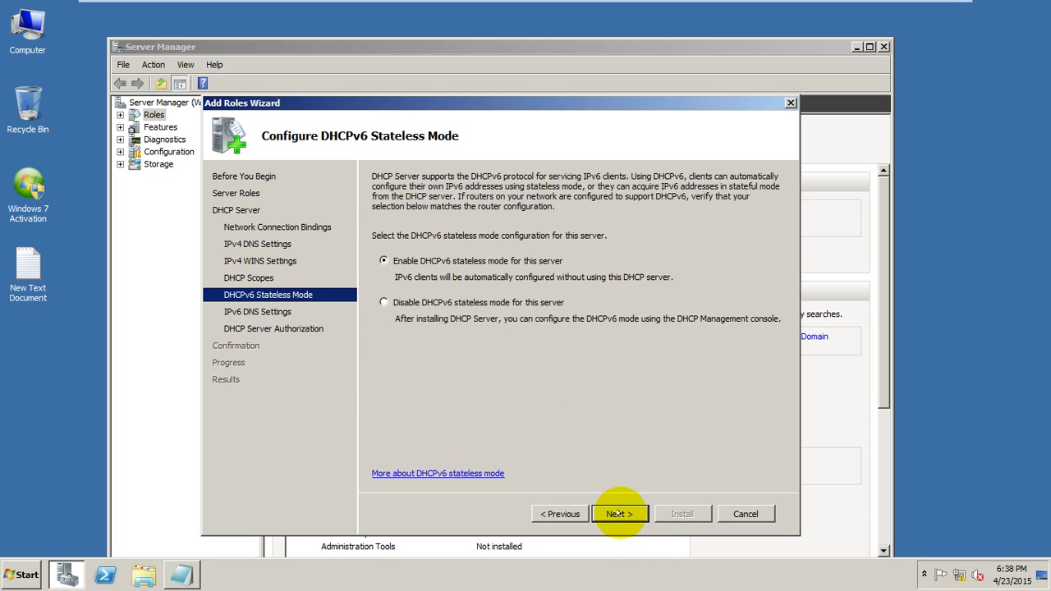
click(429, 301)
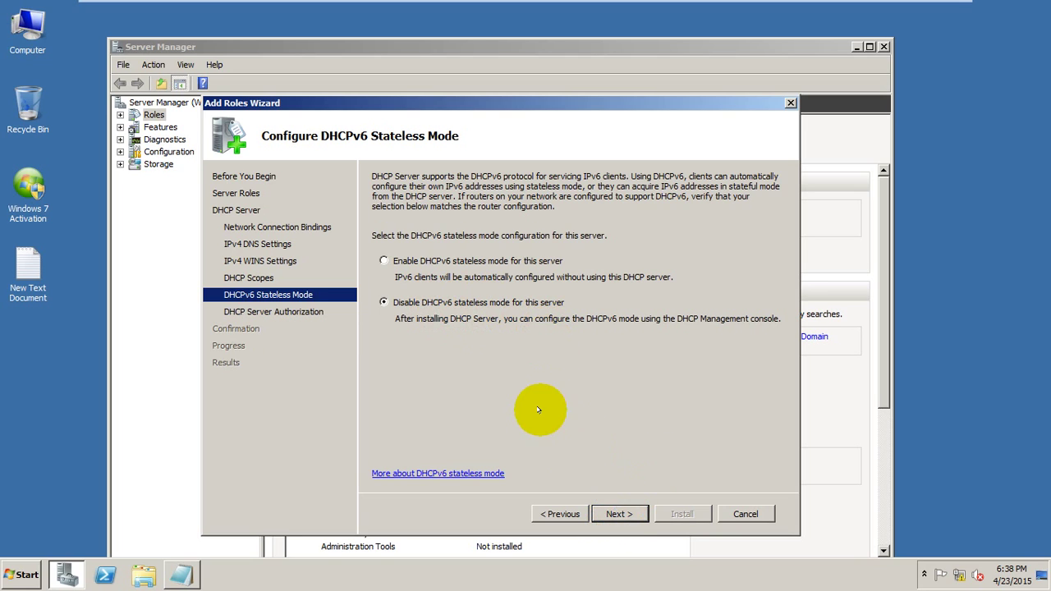
click(619, 513)
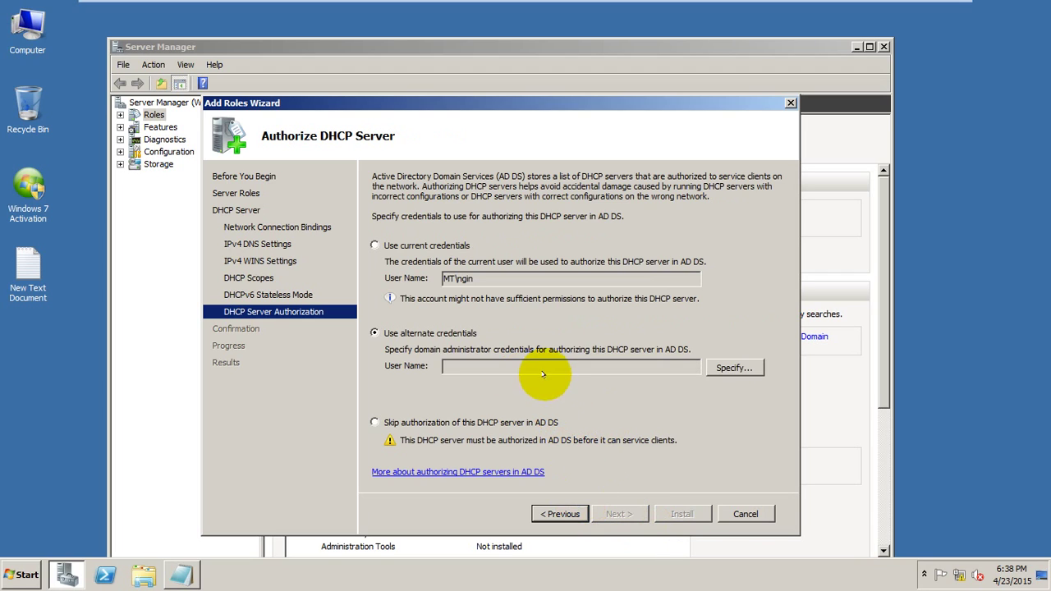
Authorize the DHCP server with the current credentials, install the role, and close the wizard.
click(425, 246)
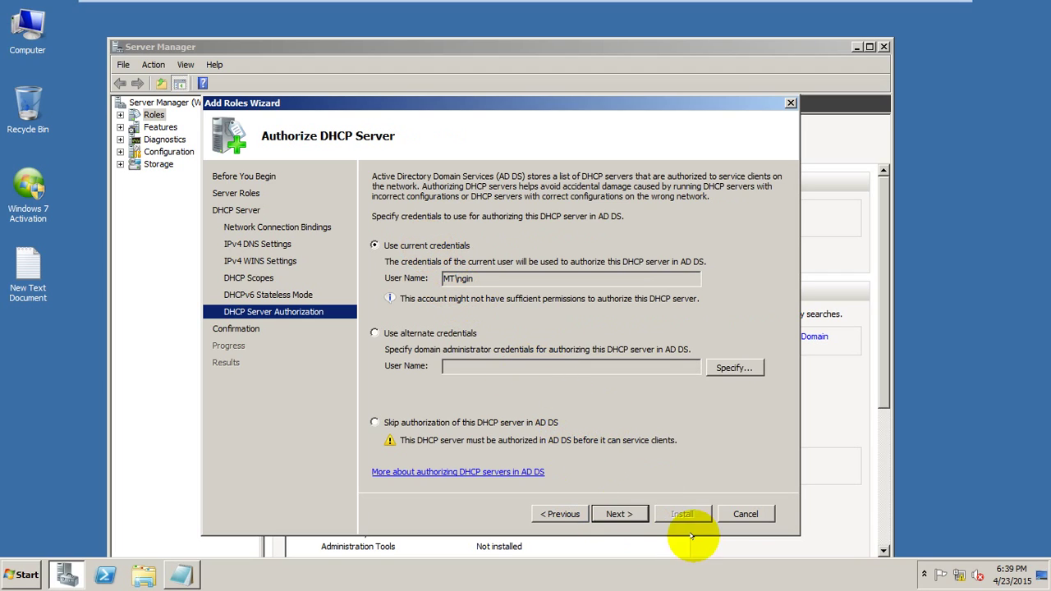
click(617, 511)
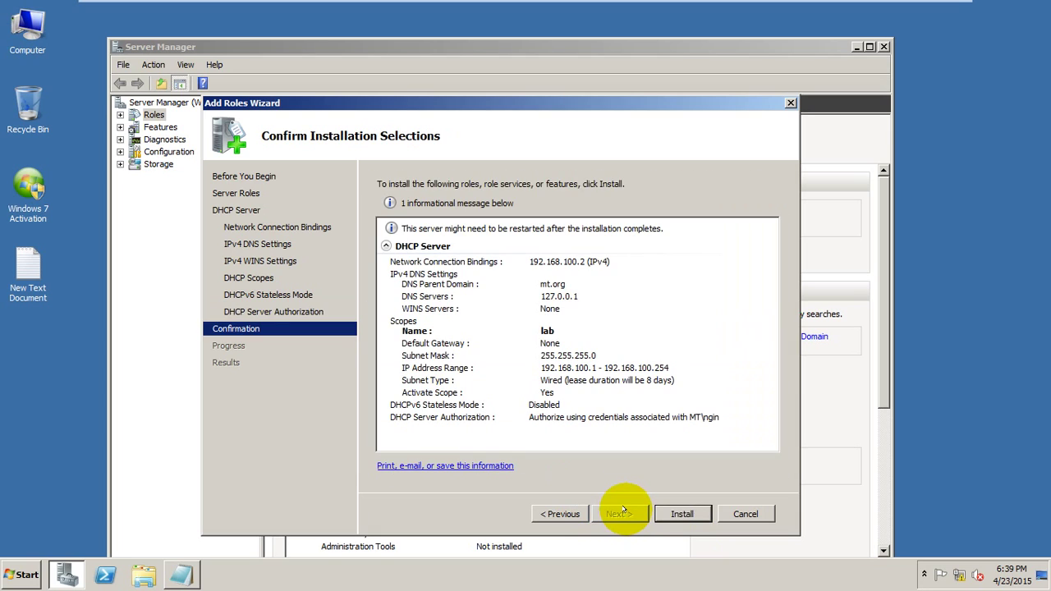
click(656, 512)
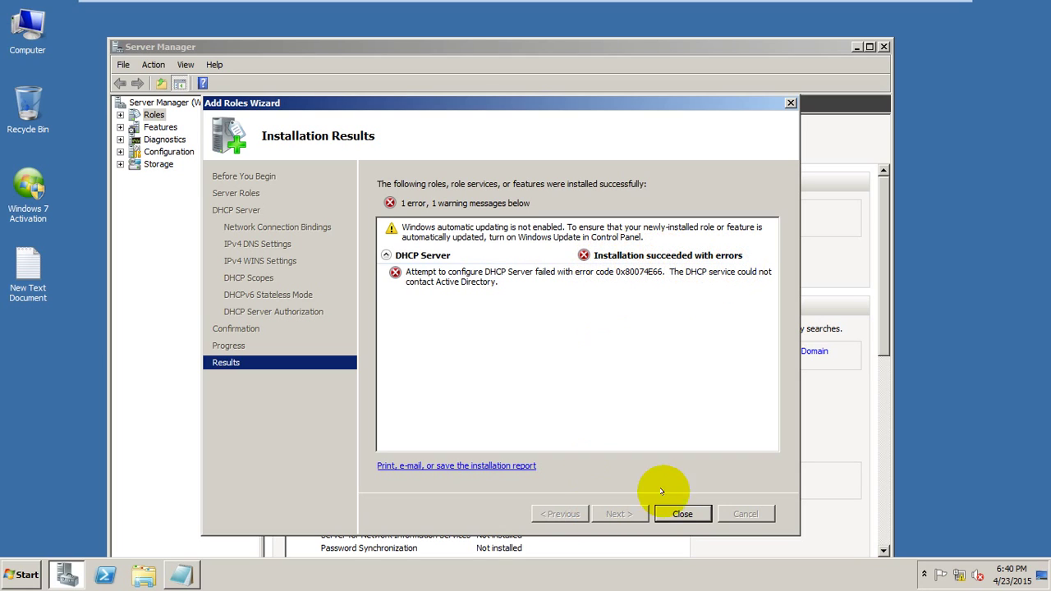
click(675, 510)
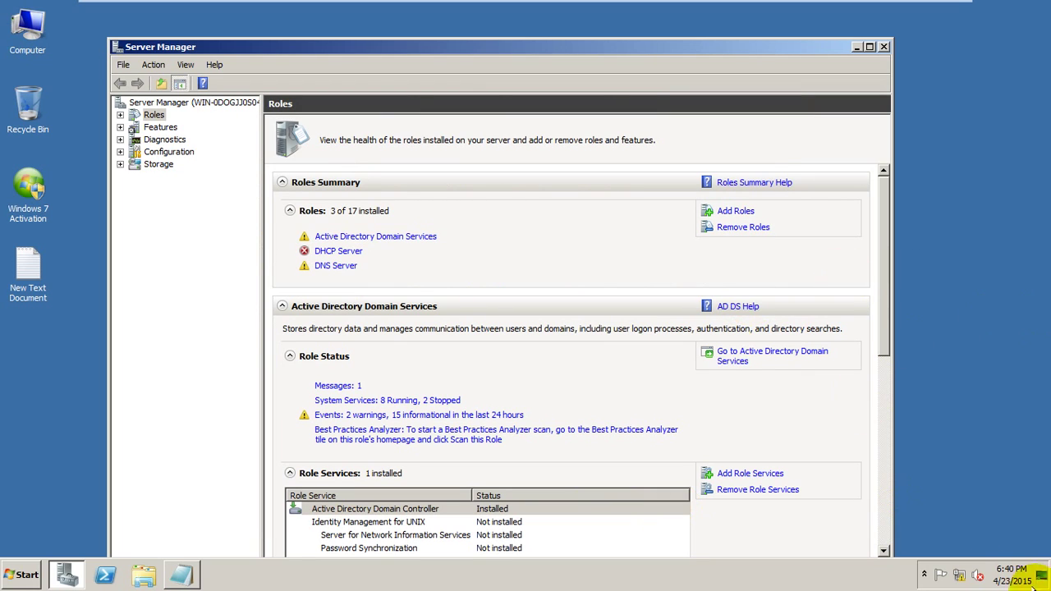
Check the server's current network connection and open the Virtual Network Editor of the VMware host.
click(959, 574)
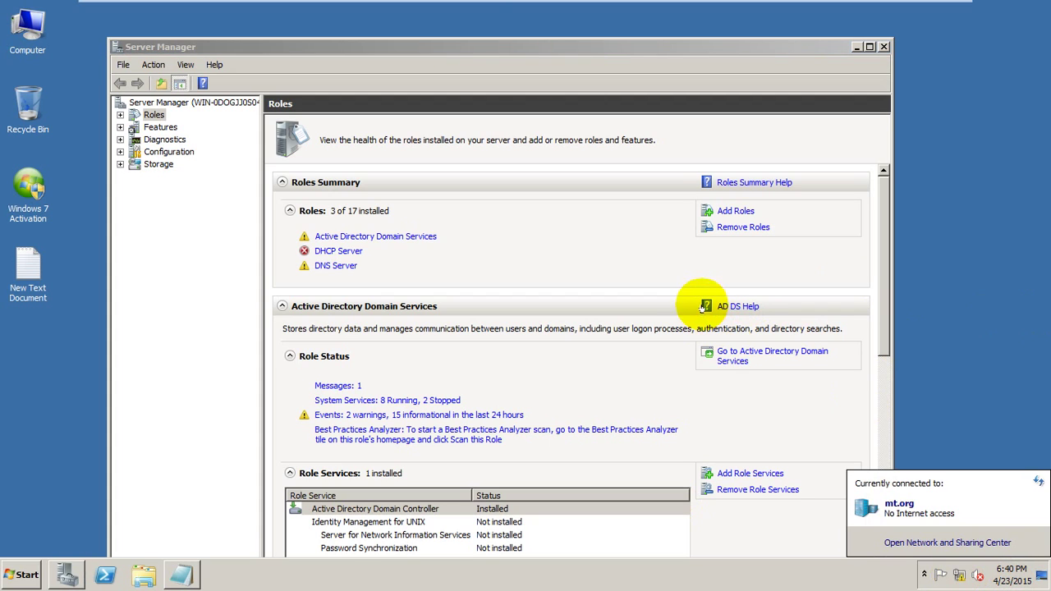
mouse_move(484, 9)
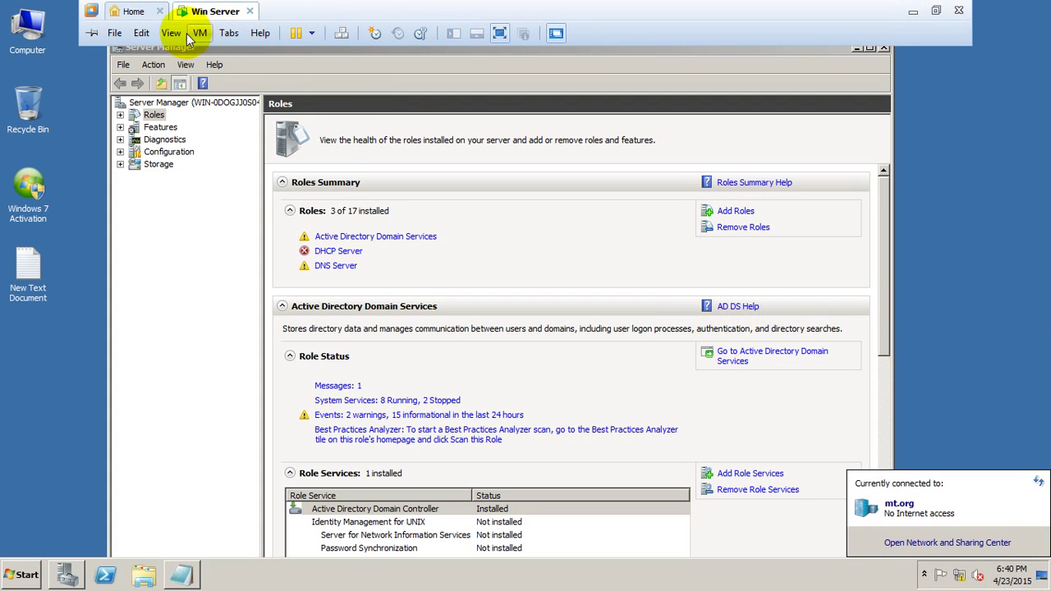
click(176, 35)
mouse_move(201, 35)
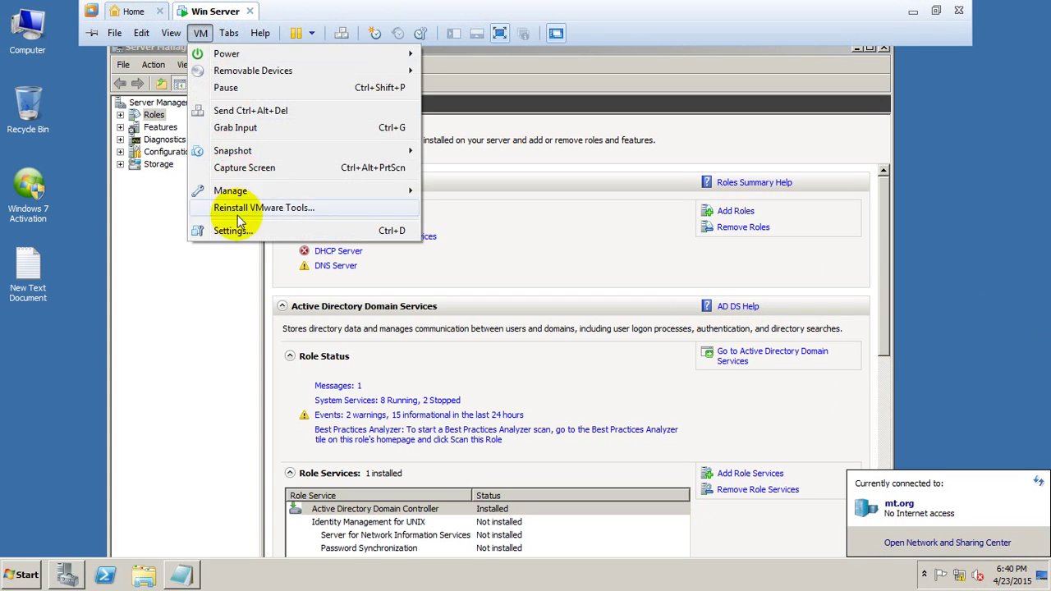
click(170, 33)
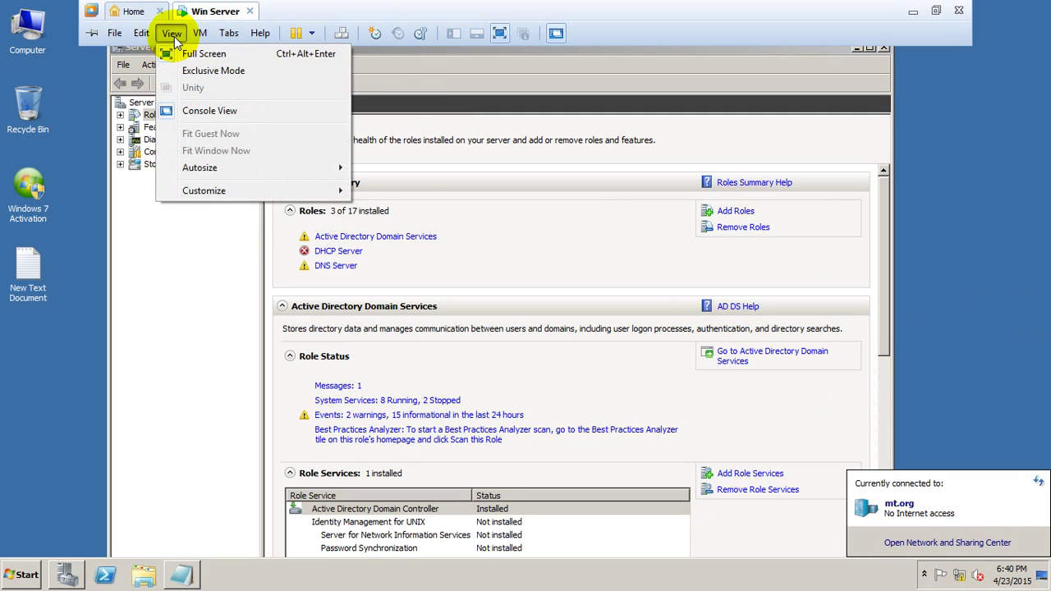
mouse_move(148, 34)
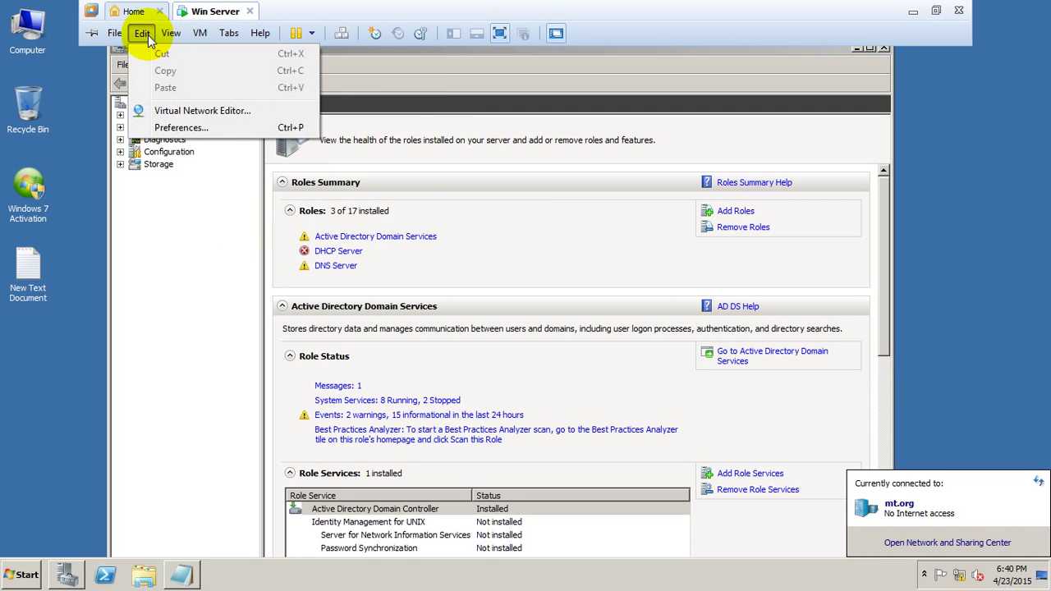
click(189, 111)
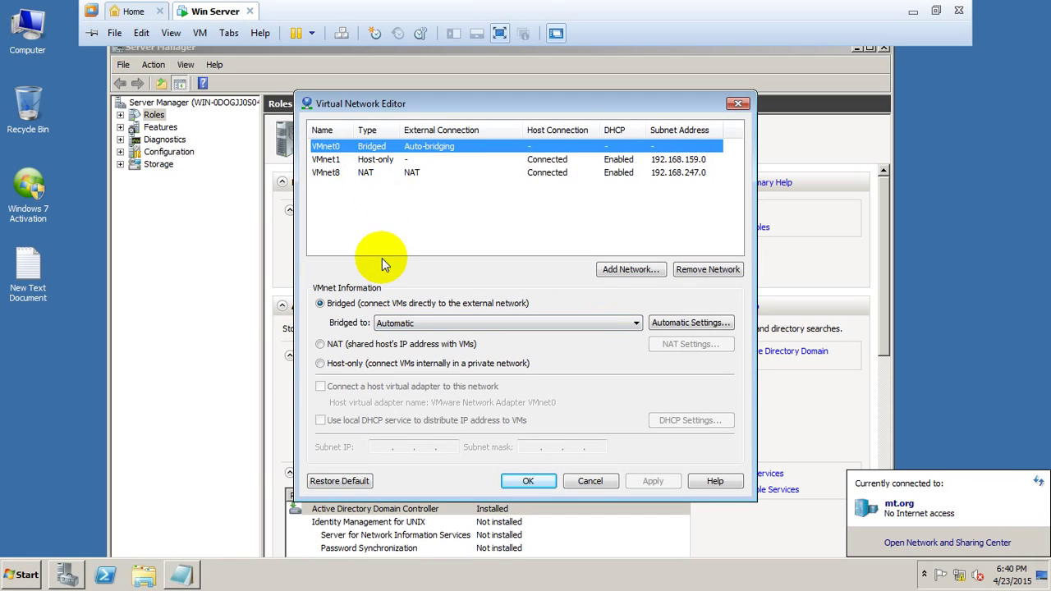
Disable the local DHCP service on the host-only network VMnet1 and apply the change.
click(366, 172)
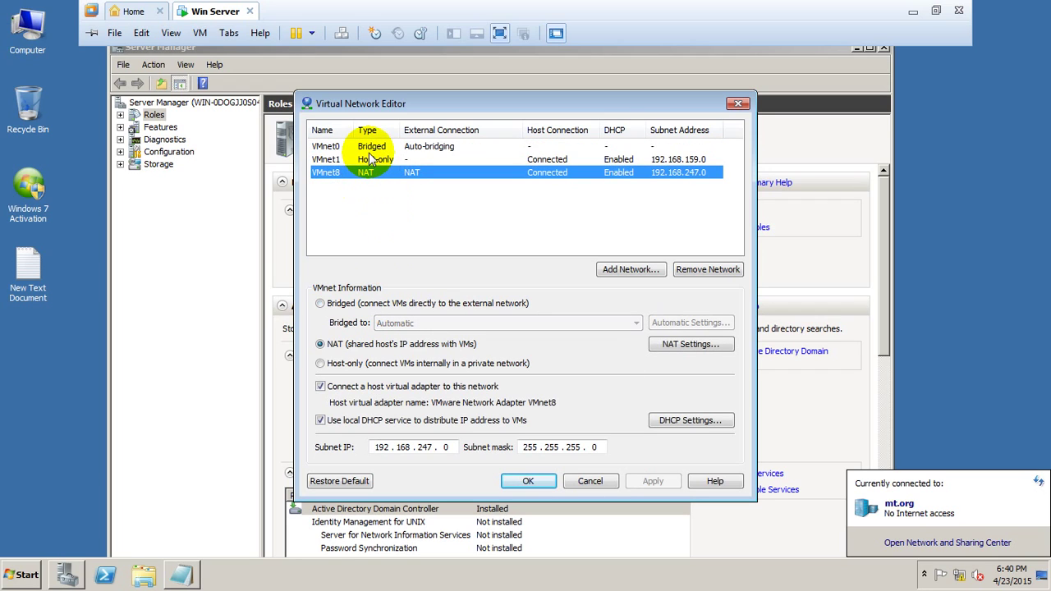
click(369, 158)
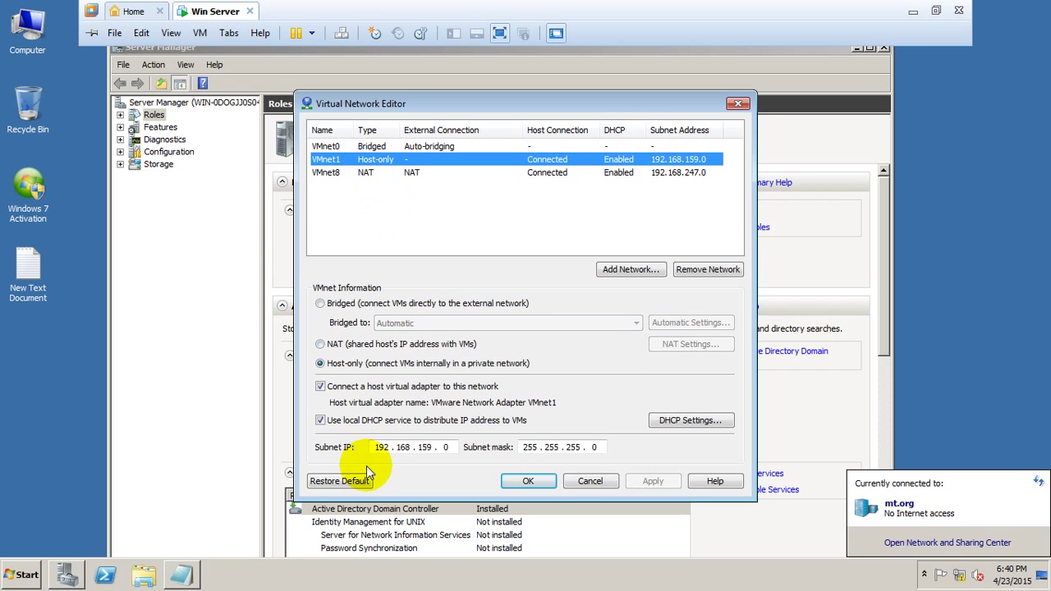
click(320, 420)
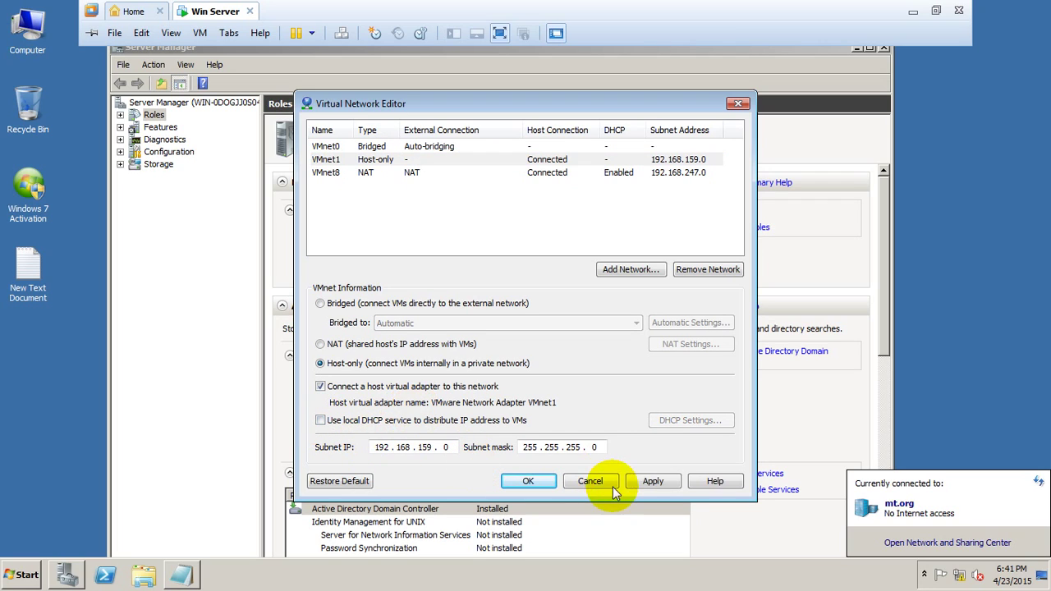
click(653, 482)
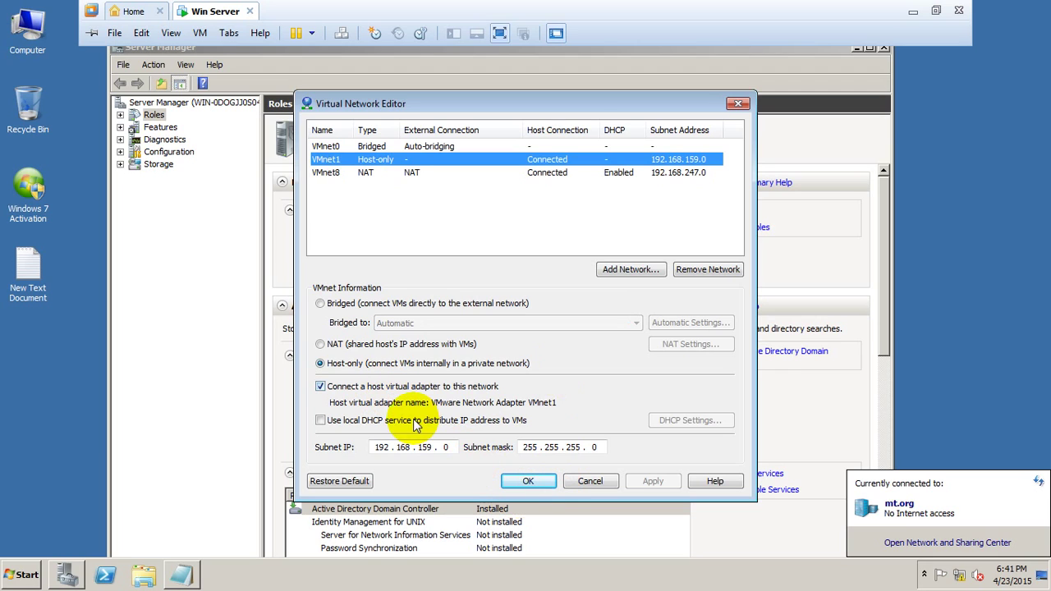
Disconnect the host virtual adapter from VMnet1, apply the change, and close the Virtual Network Editor.
click(322, 386)
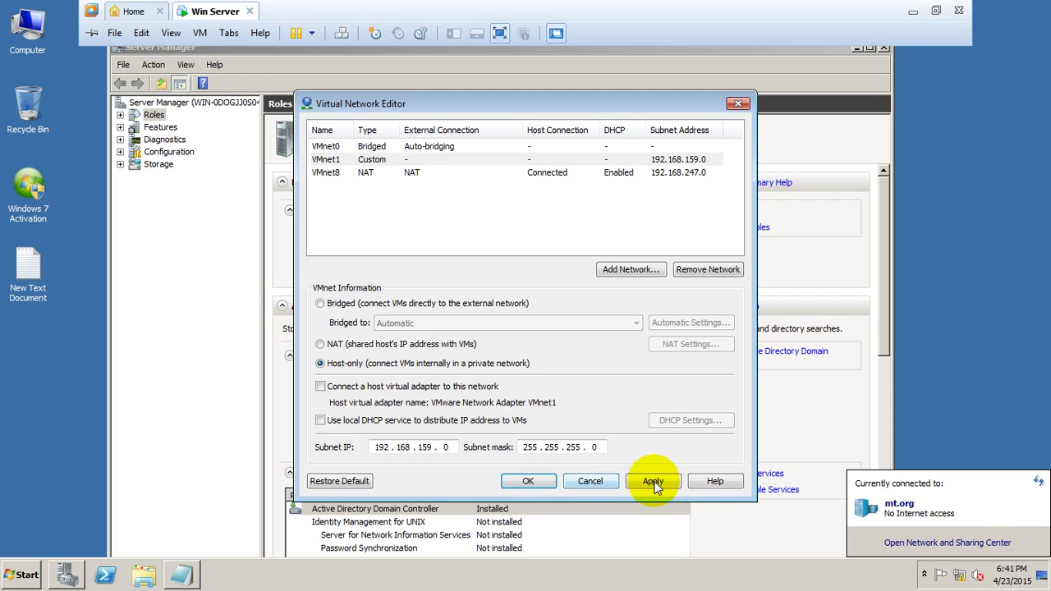
click(530, 478)
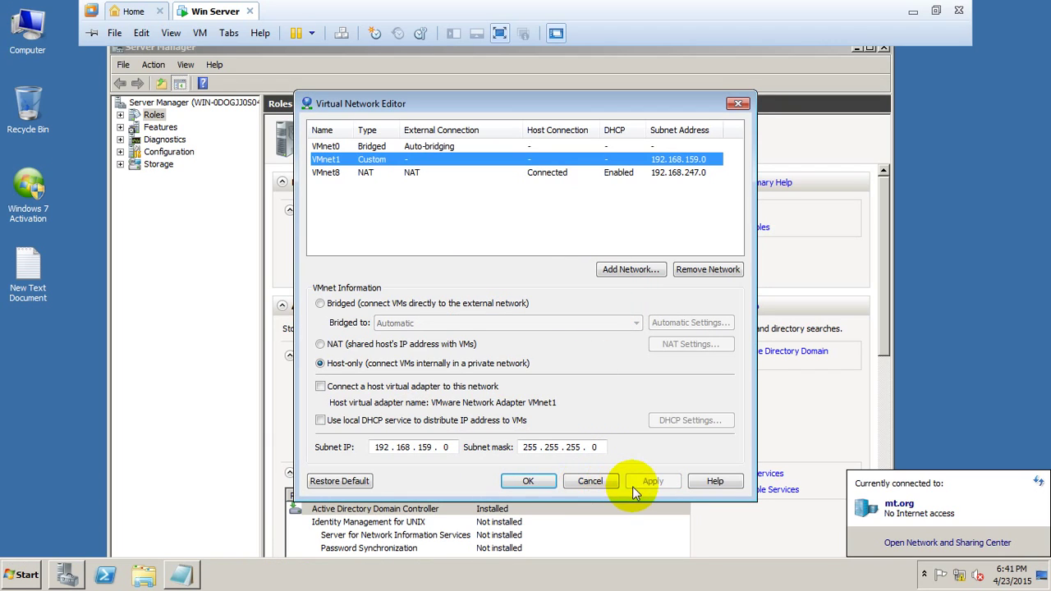
click(529, 483)
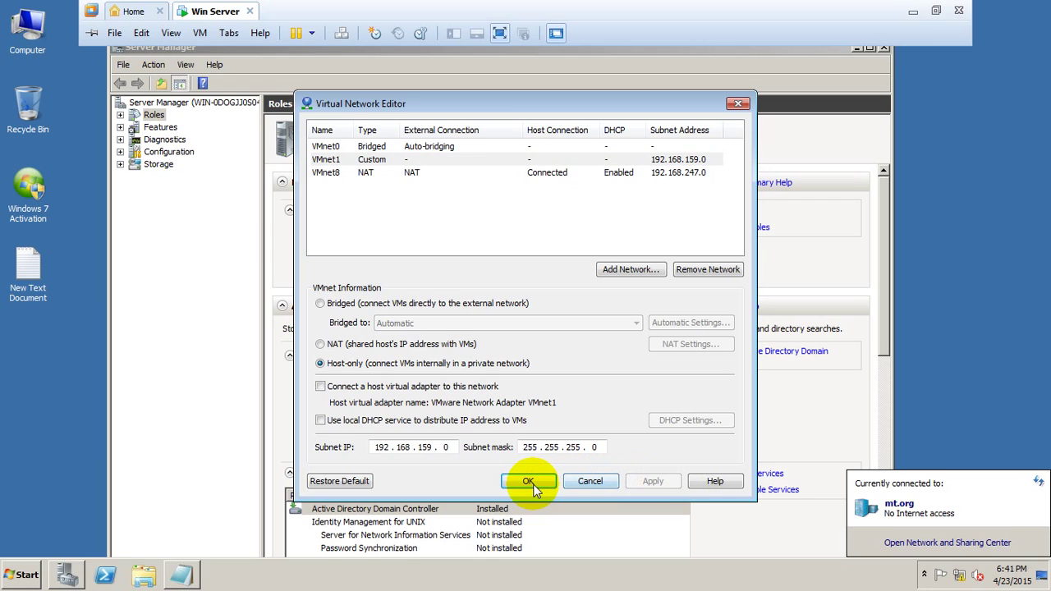
click(531, 483)
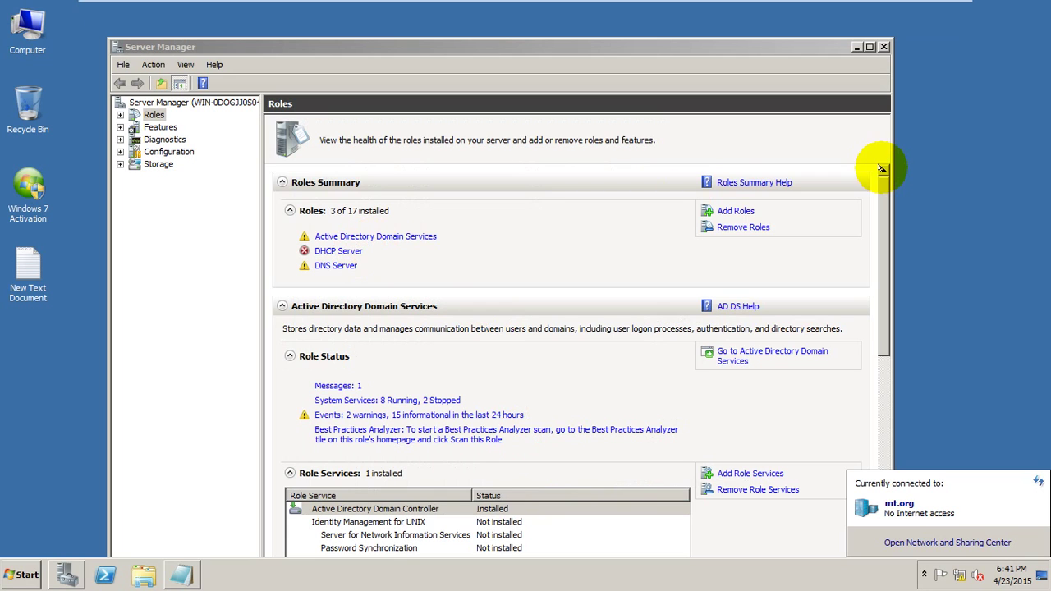
Maximize Server Manager, view the DHCP Server role page, return to Roles, and close the program.
click(870, 46)
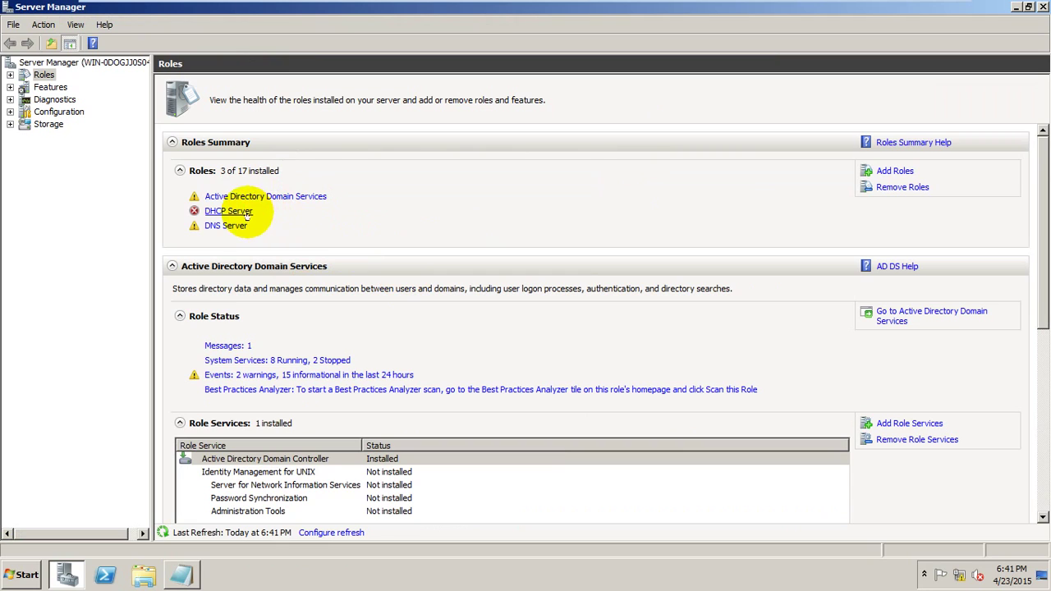
click(864, 179)
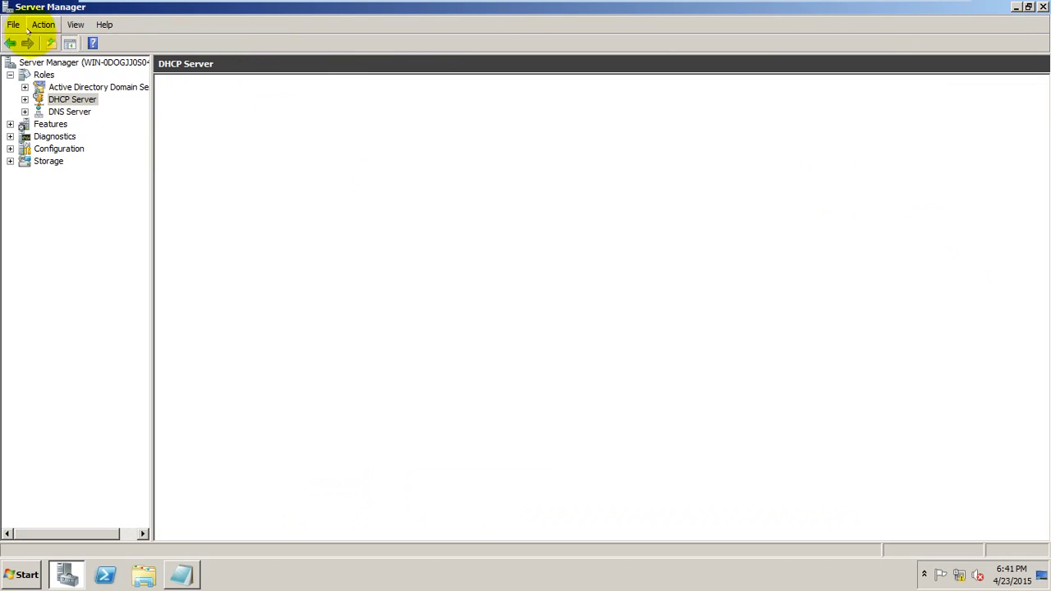
click(10, 41)
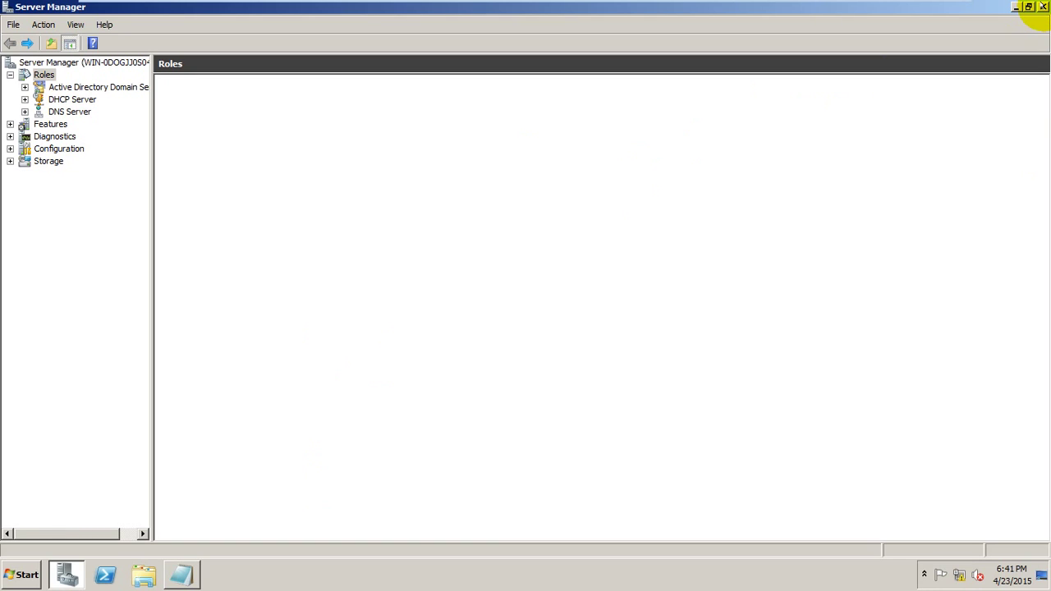
click(1043, 6)
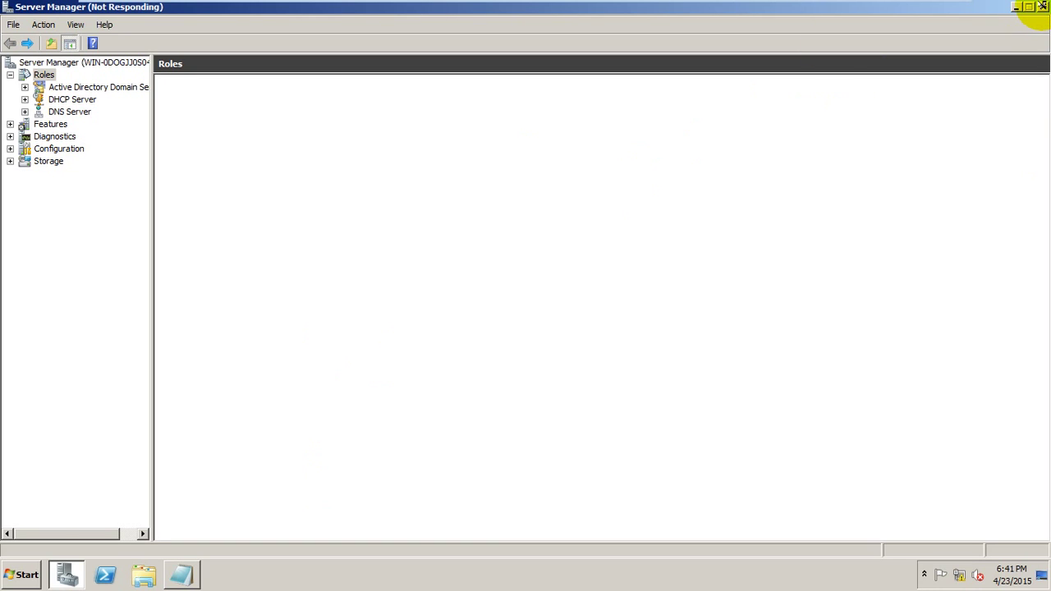
click(364, 293)
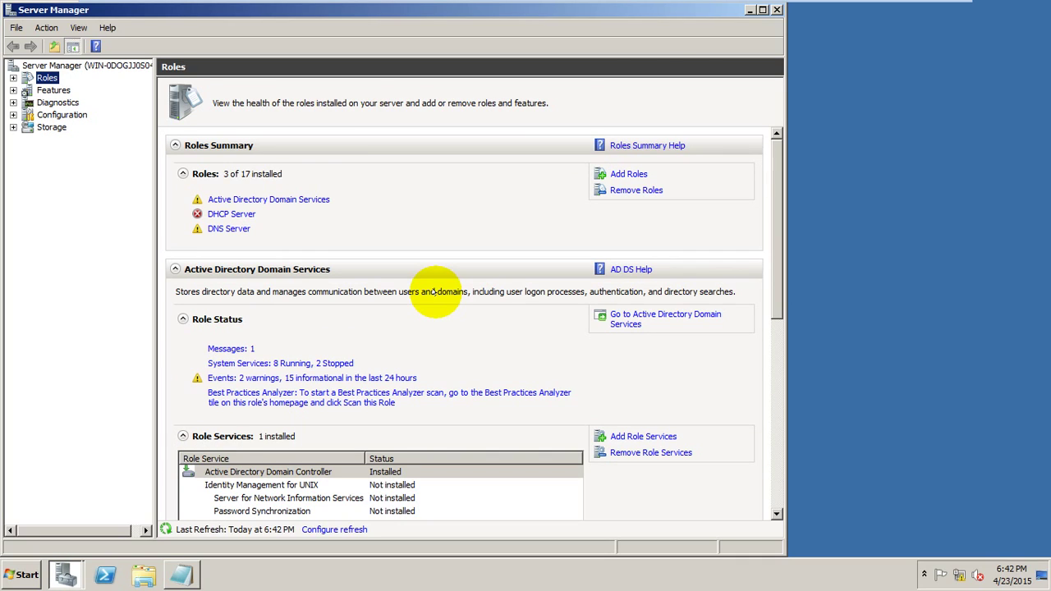
View the DHCP Server role page in the reopened Server Manager and return to the Roles overview.
click(245, 212)
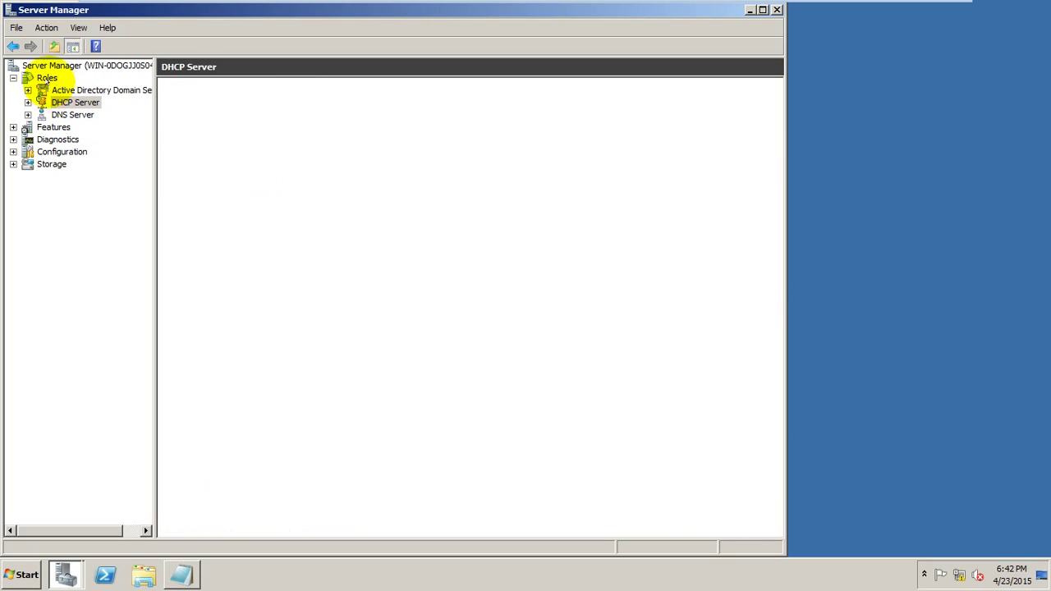
click(13, 46)
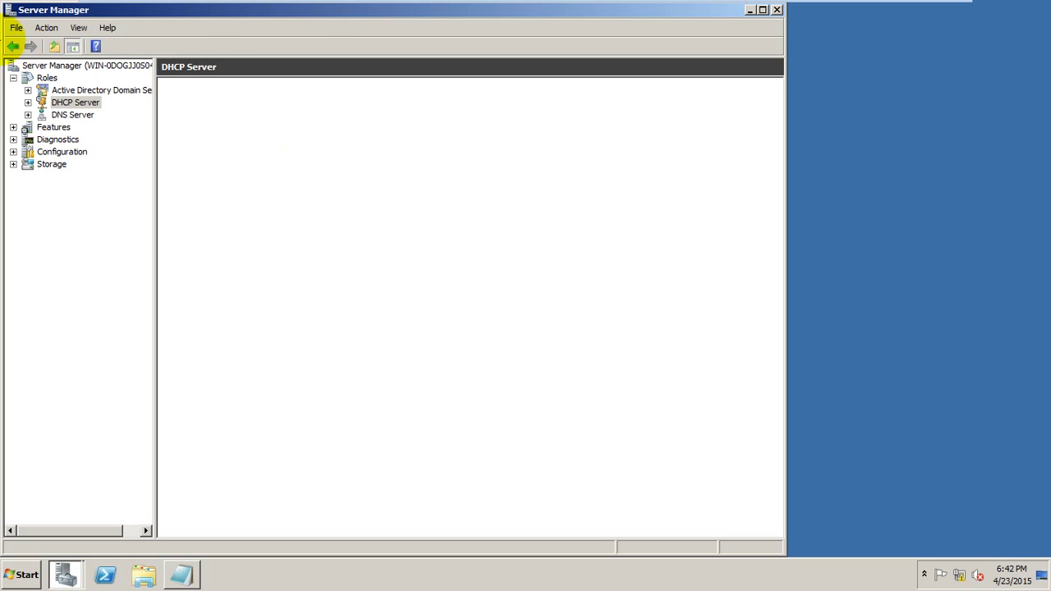
click(12, 45)
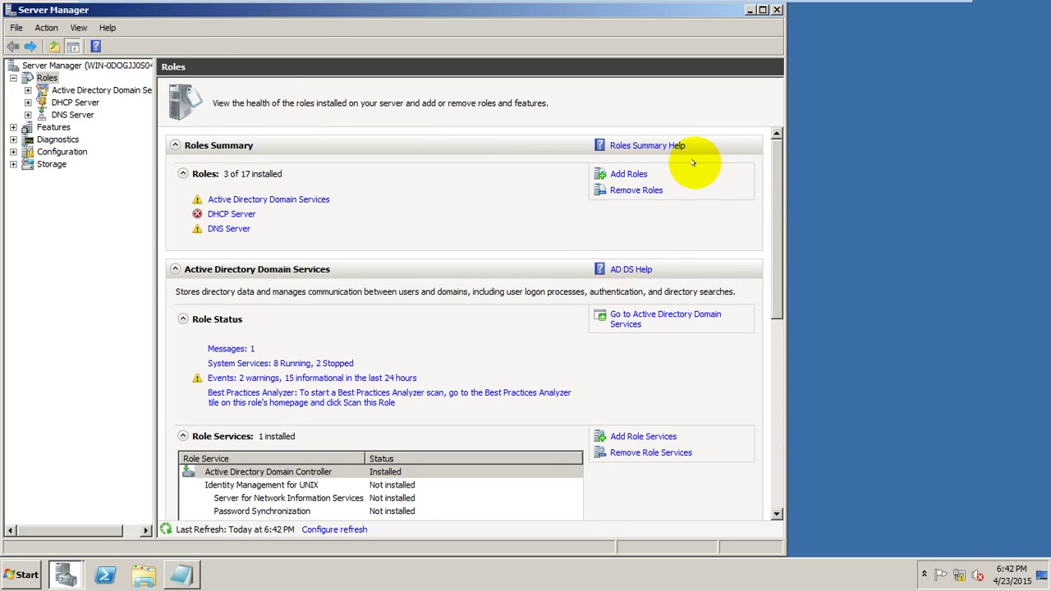
Remove the DHCP Server role from this server and start the removal.
click(640, 190)
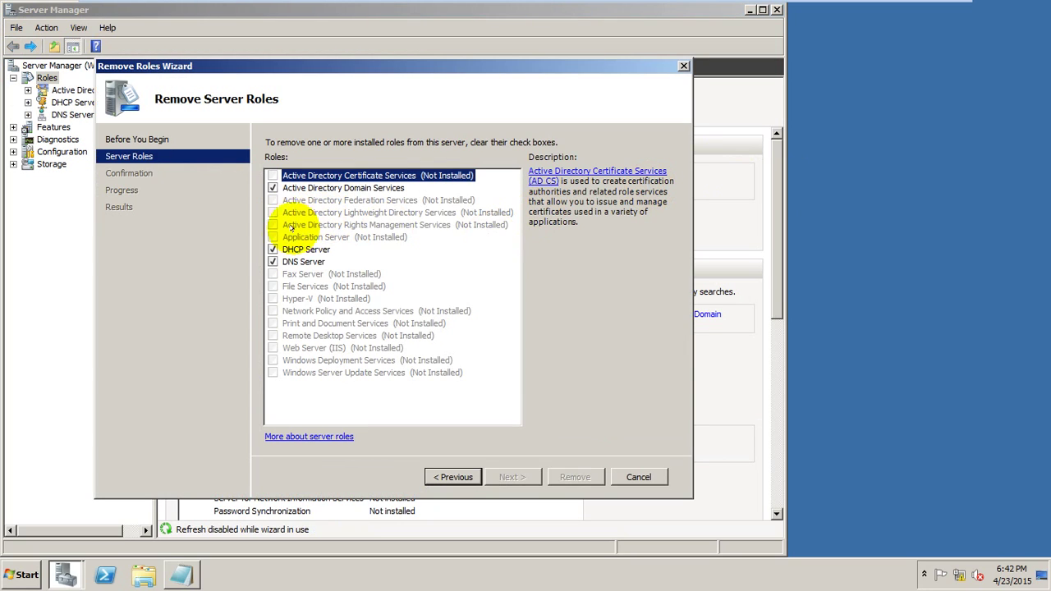
click(272, 249)
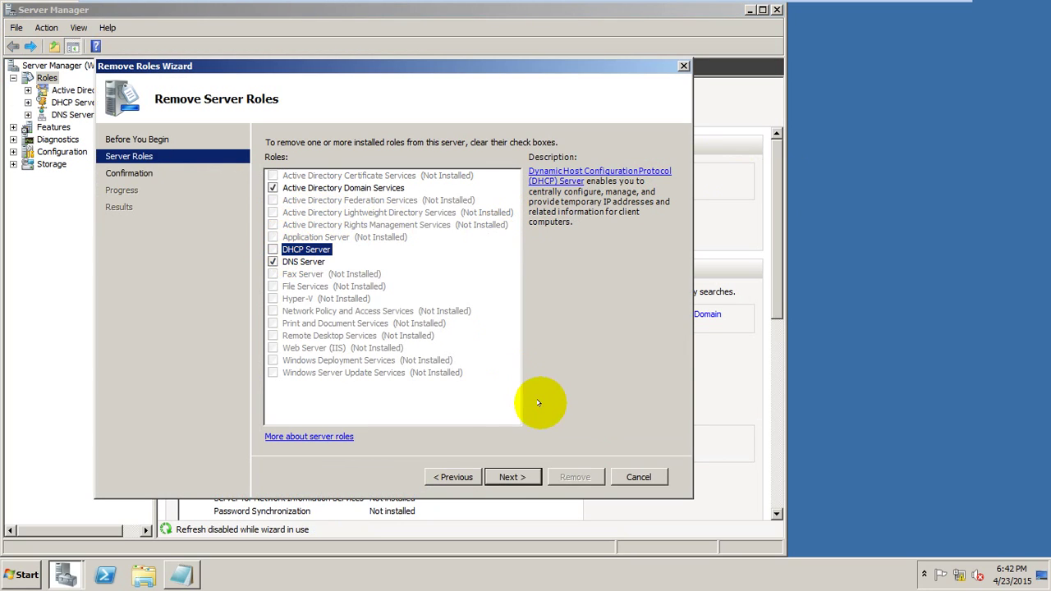
click(510, 478)
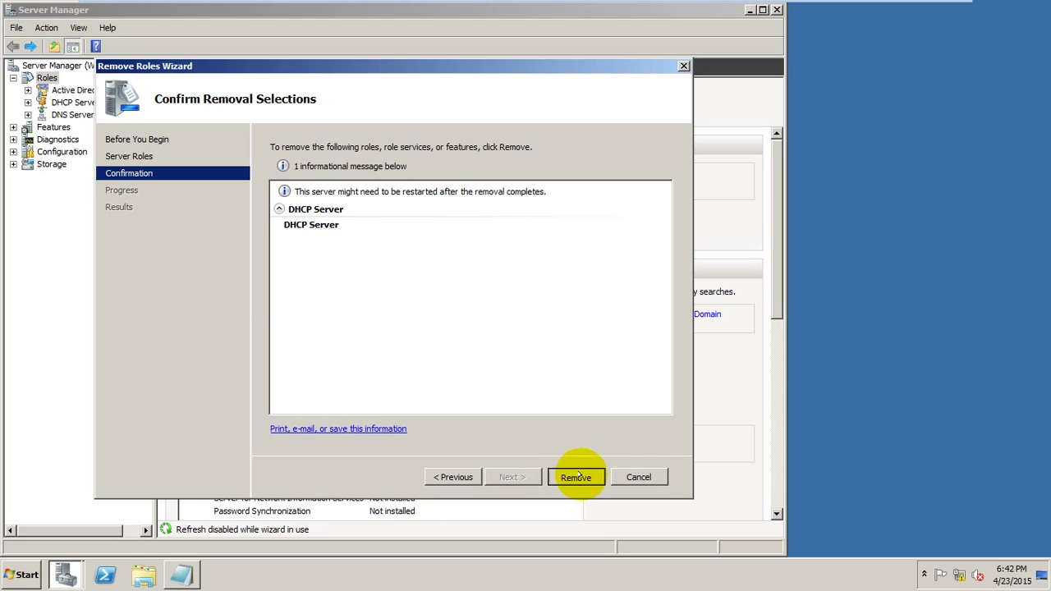
click(576, 477)
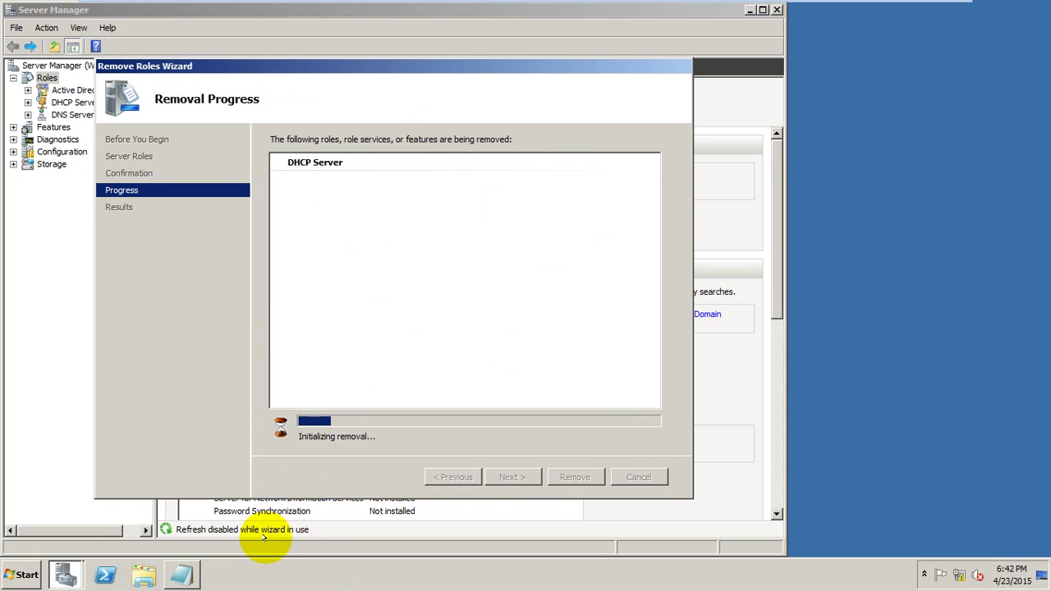
Run nslookup in a Command Prompt to check name resolution, and exit both nslookup and the prompt.
key(super+r)
key(BackSpace)
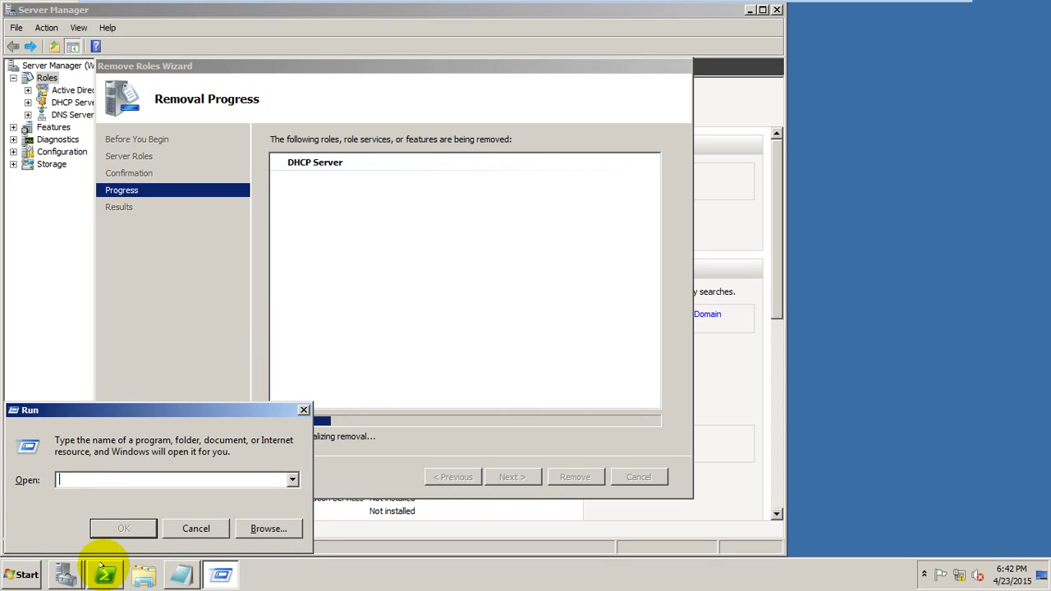
key(Escape)
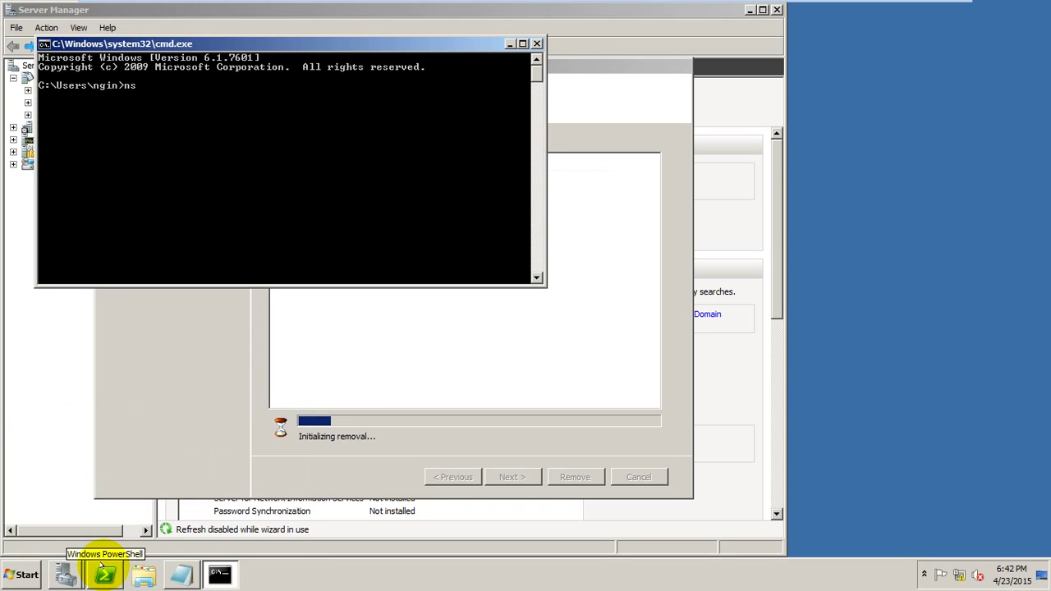
text(slookup)
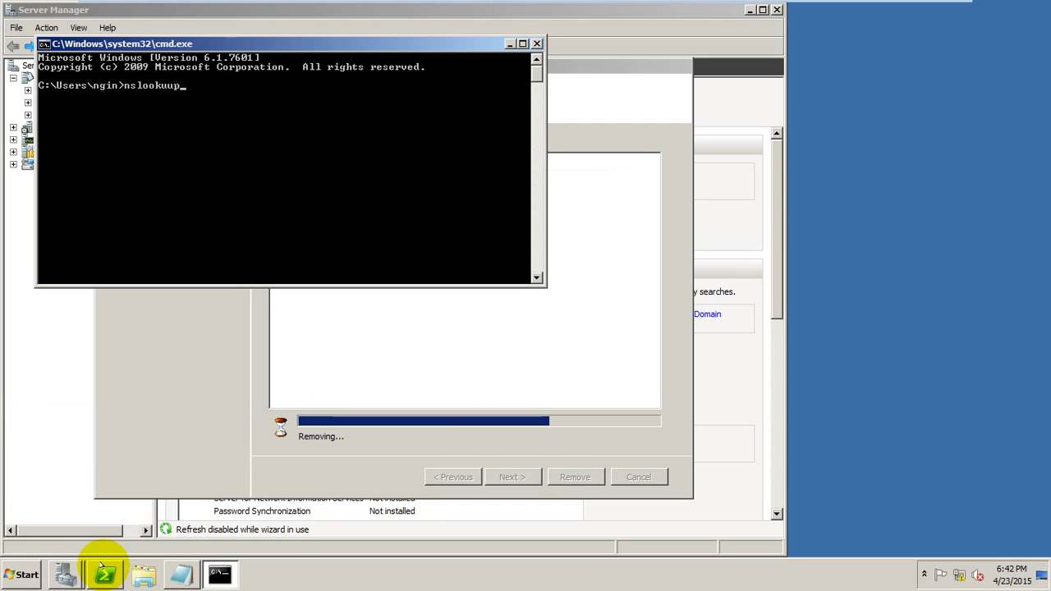
key(BackSpace)
key(Return)
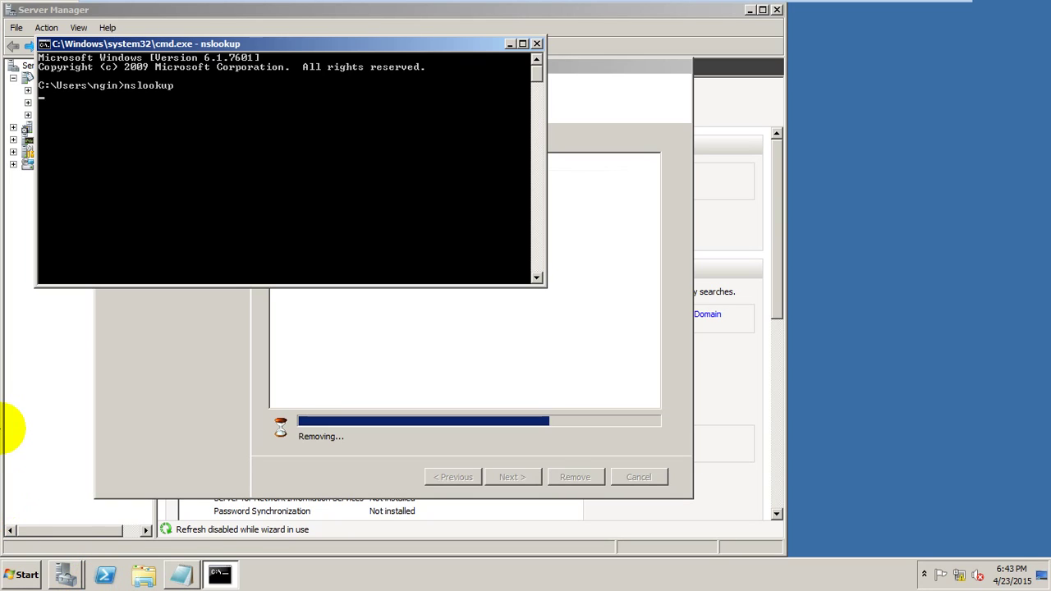
text(exit)
key(Return)
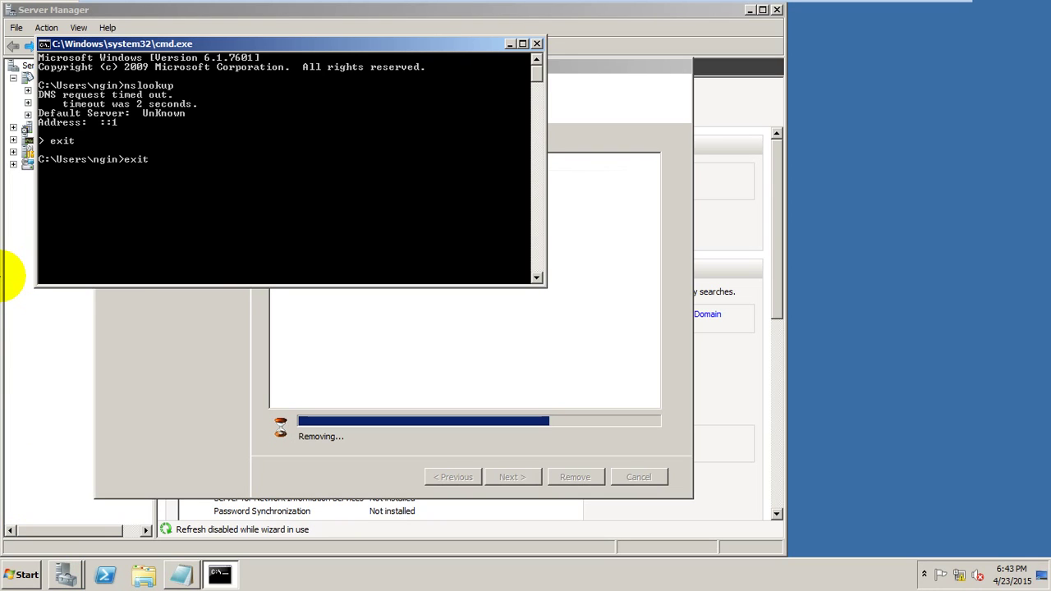
text(exit)
key(Return)
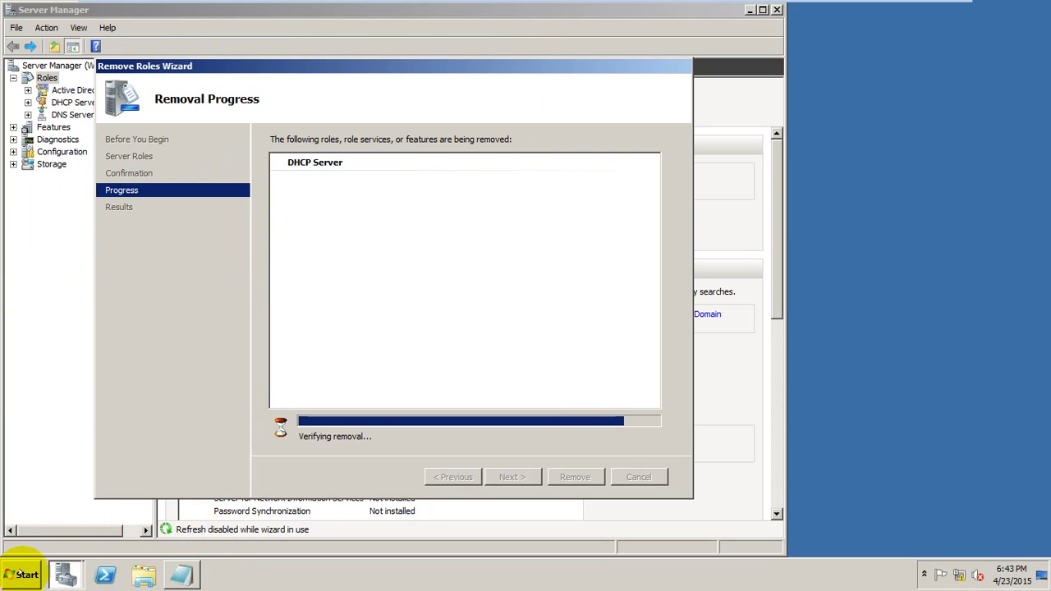
Try to open the Network properties while the DHCP Server role is being removed.
click(25, 574)
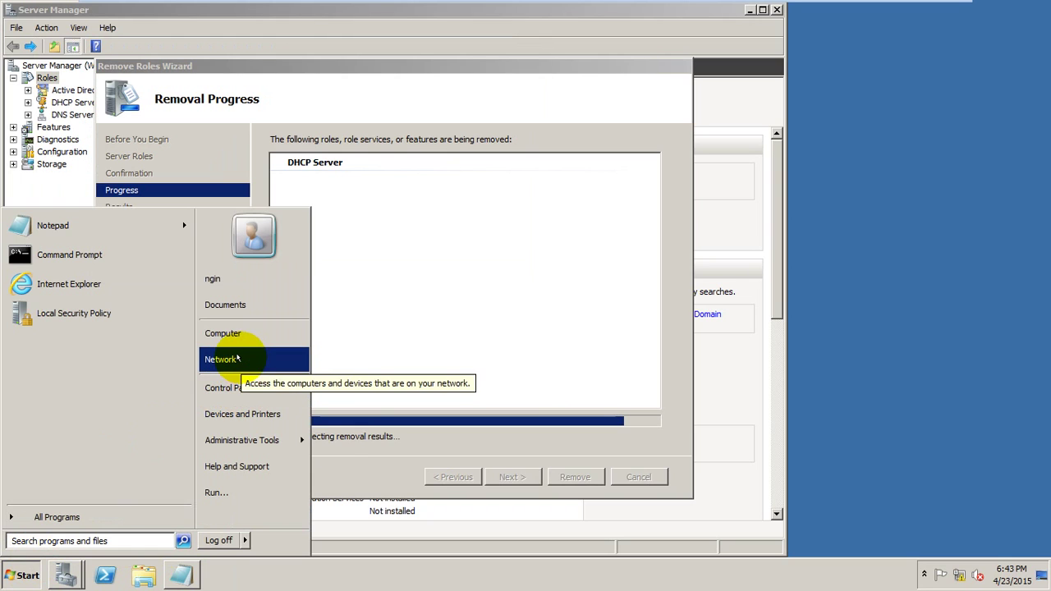
right_click(238, 359)
click(268, 416)
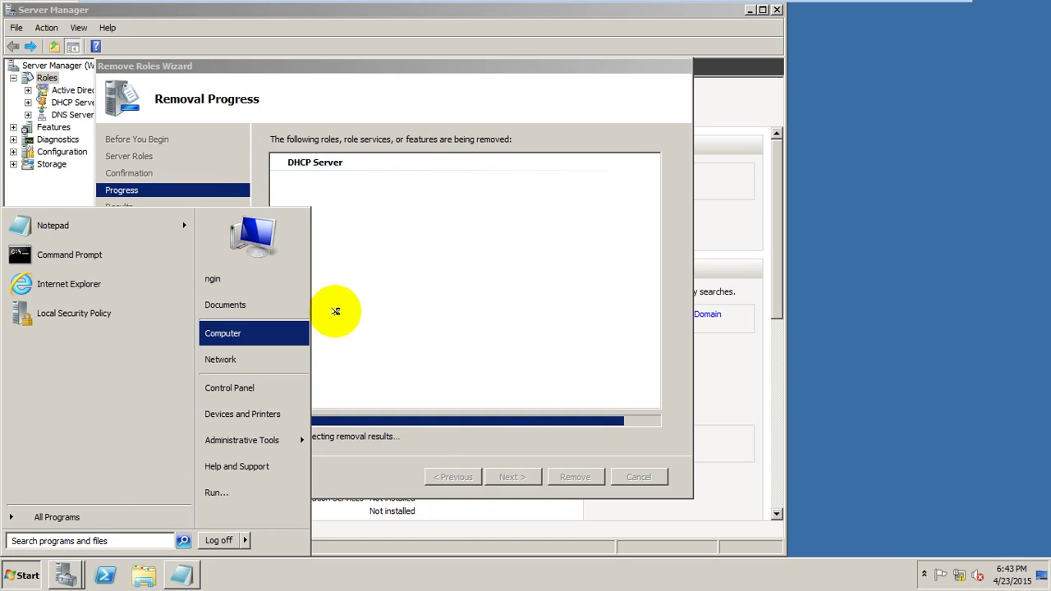
click(930, 97)
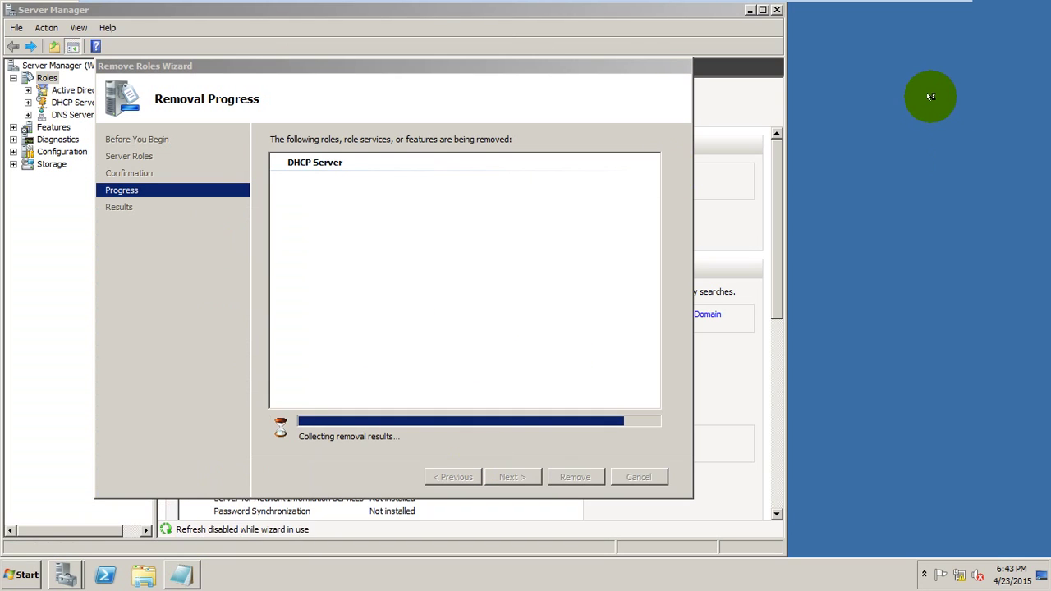
Open the Network and Sharing Center from the desktop to view the server's network status, and close it.
right_click(847, 140)
click(961, 132)
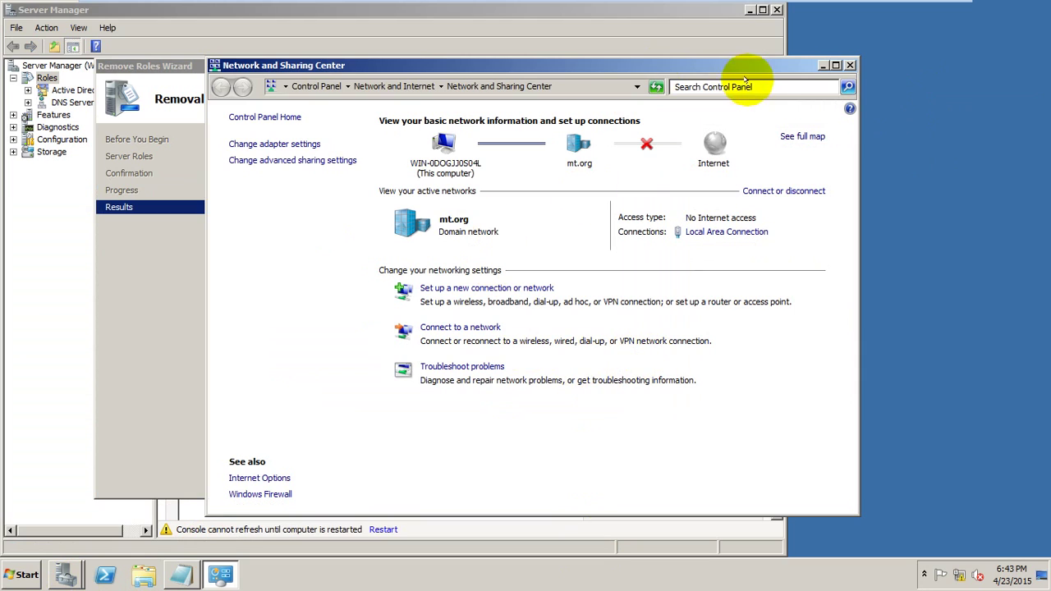
click(850, 64)
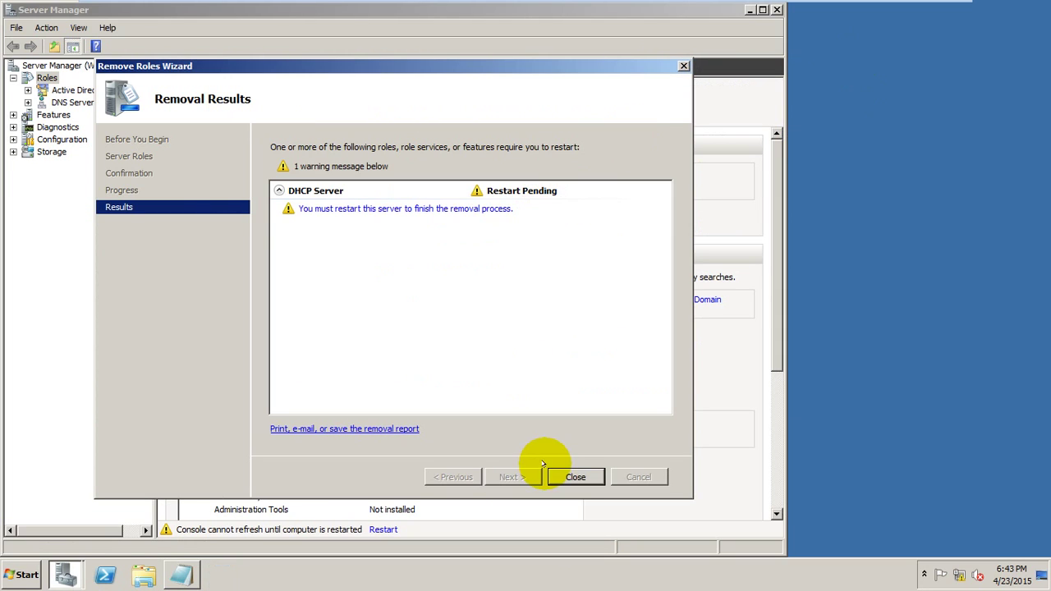
Close the removal results and restart the server, discarding the unsaved Notepad changes and forcing the restart.
click(572, 478)
click(445, 306)
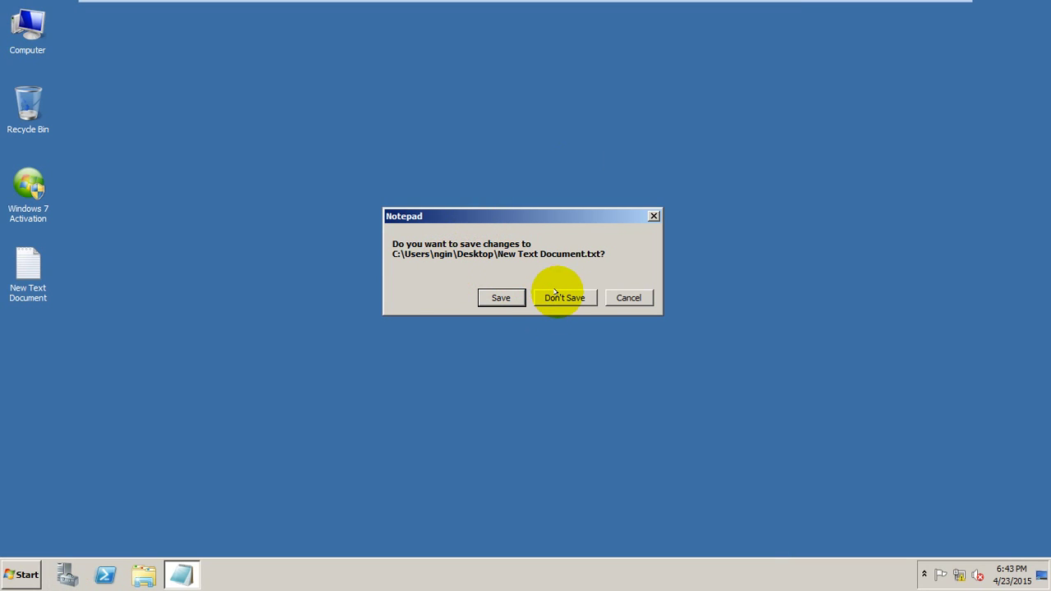
click(558, 295)
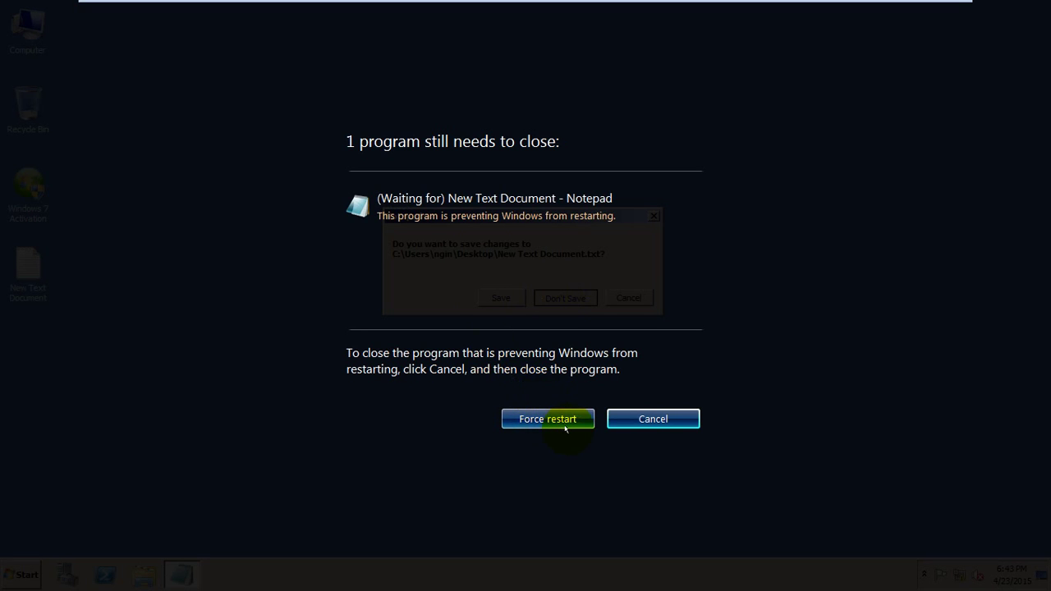
click(565, 415)
click(565, 415)
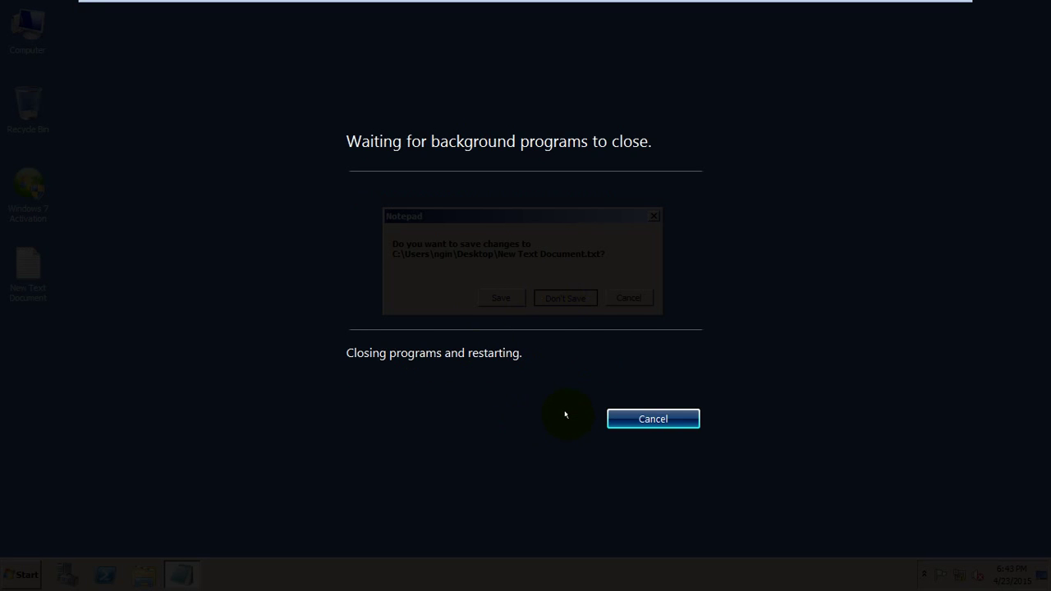
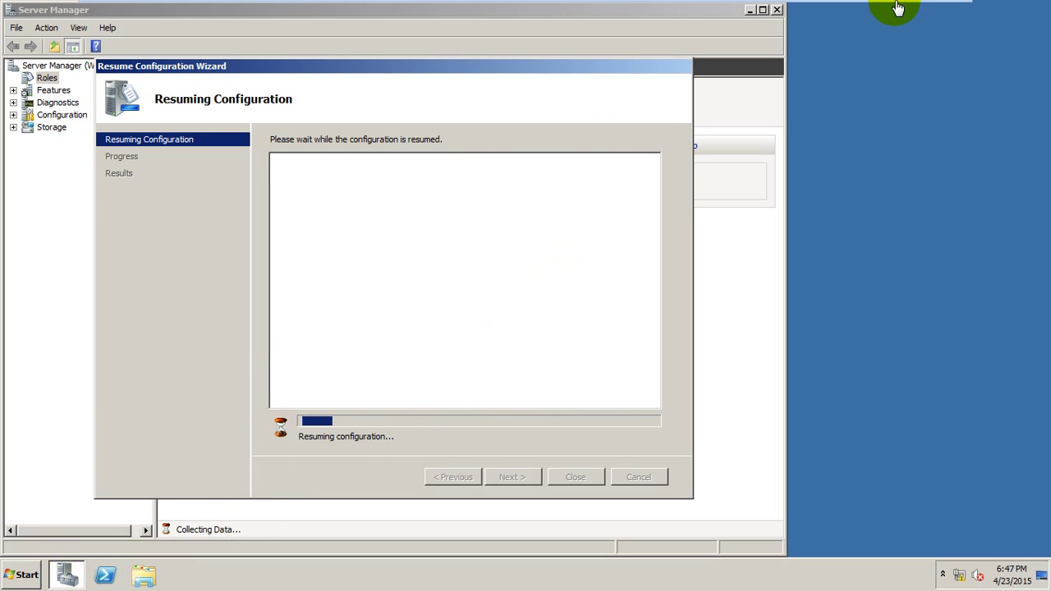
Leave the virtual machine's full-screen view and check the properties of the Window 7 folder in D:\Window VMware on the host.
mouse_move(899, 6)
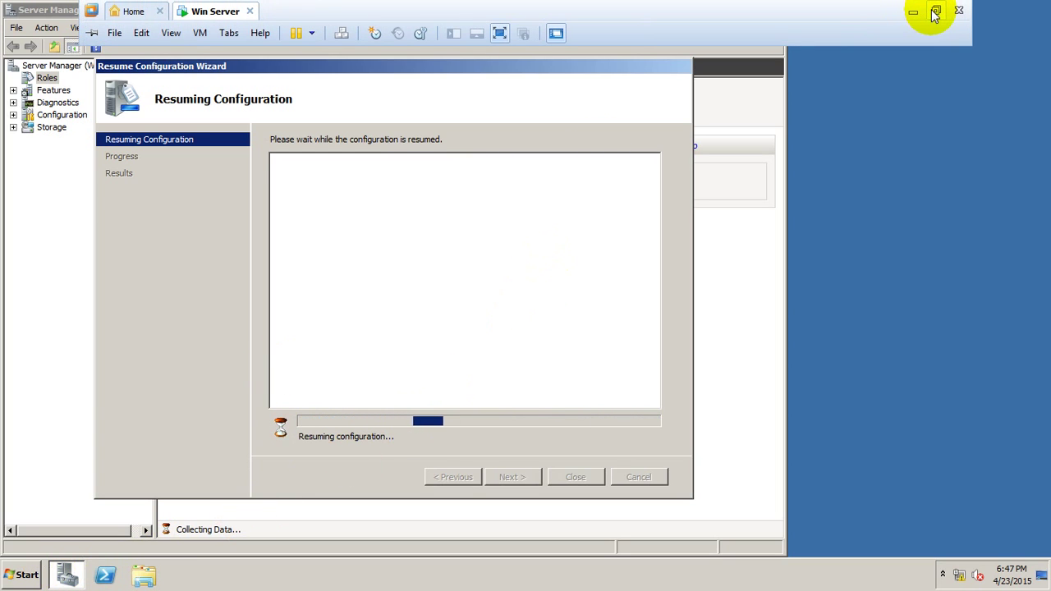
click(934, 13)
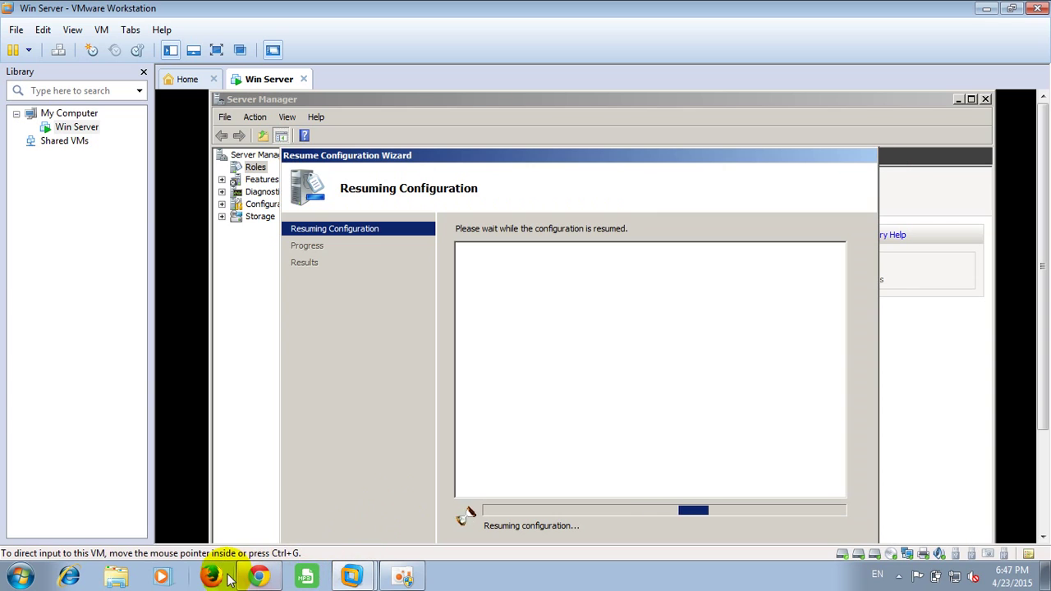
click(115, 577)
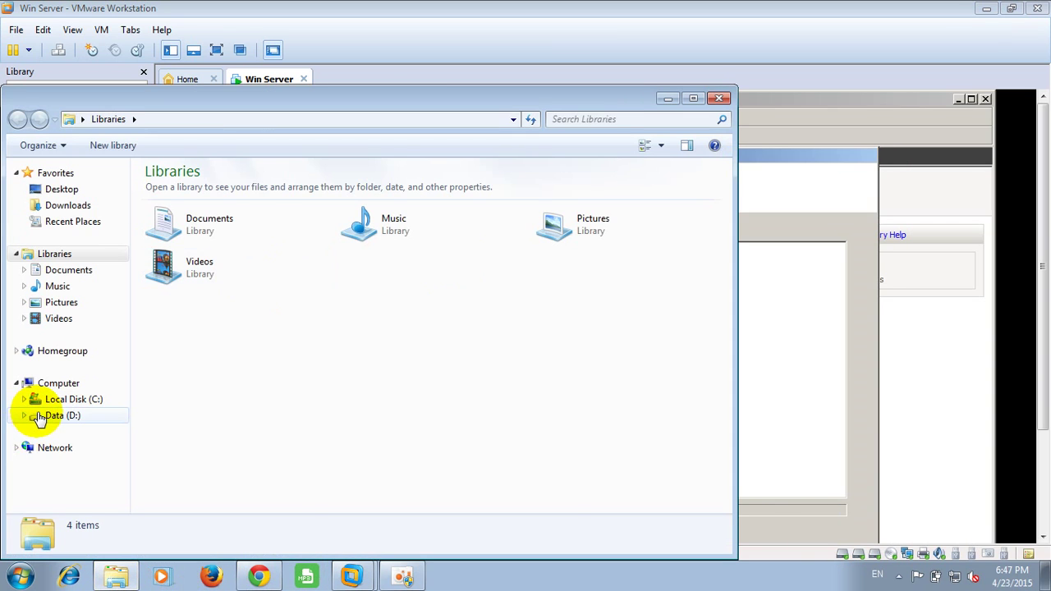
click(33, 415)
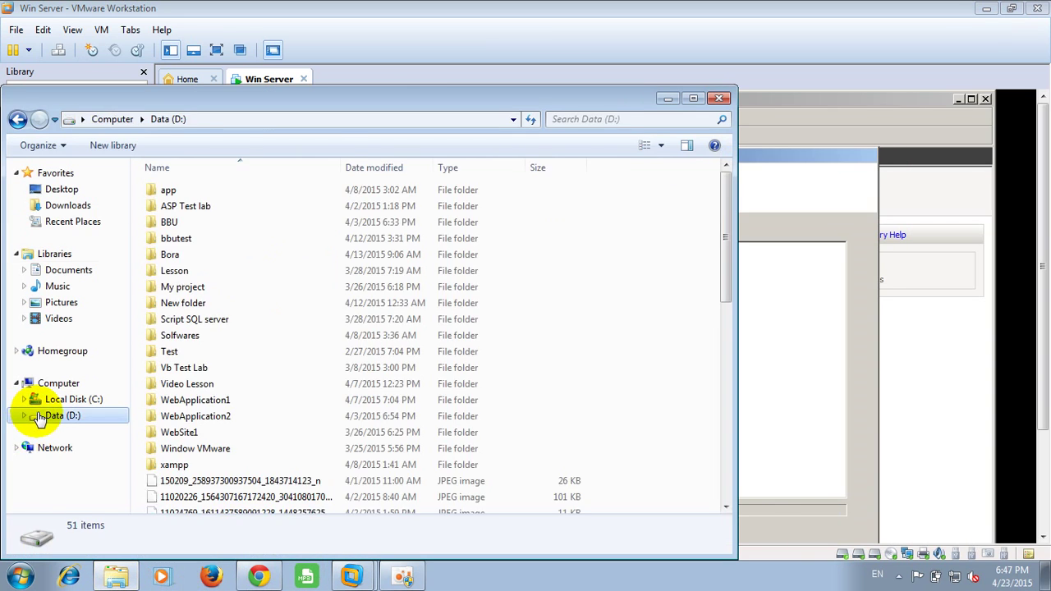
double_click(207, 448)
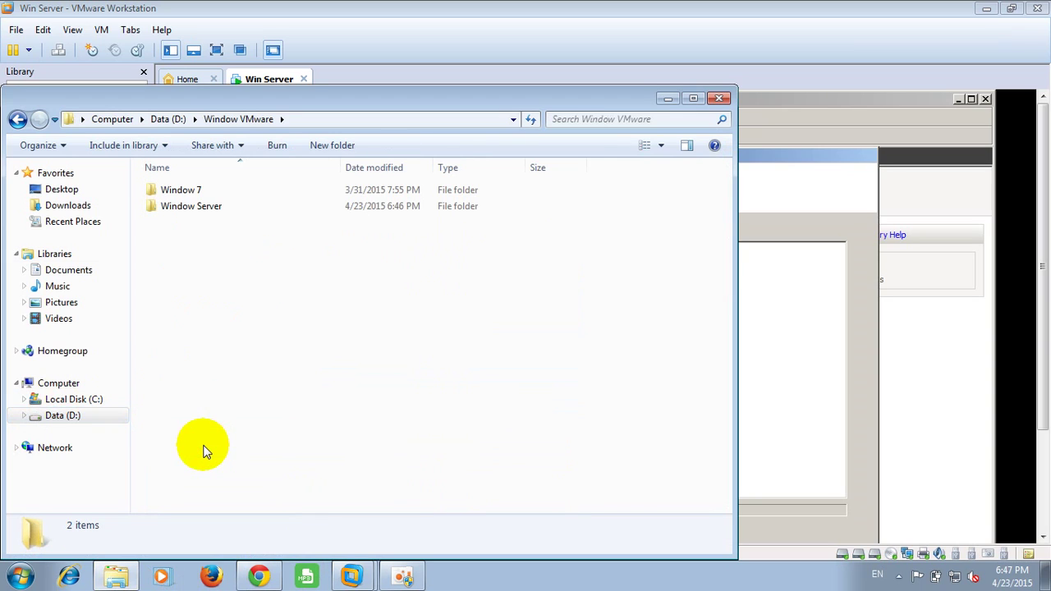
click(240, 196)
double_click(238, 197)
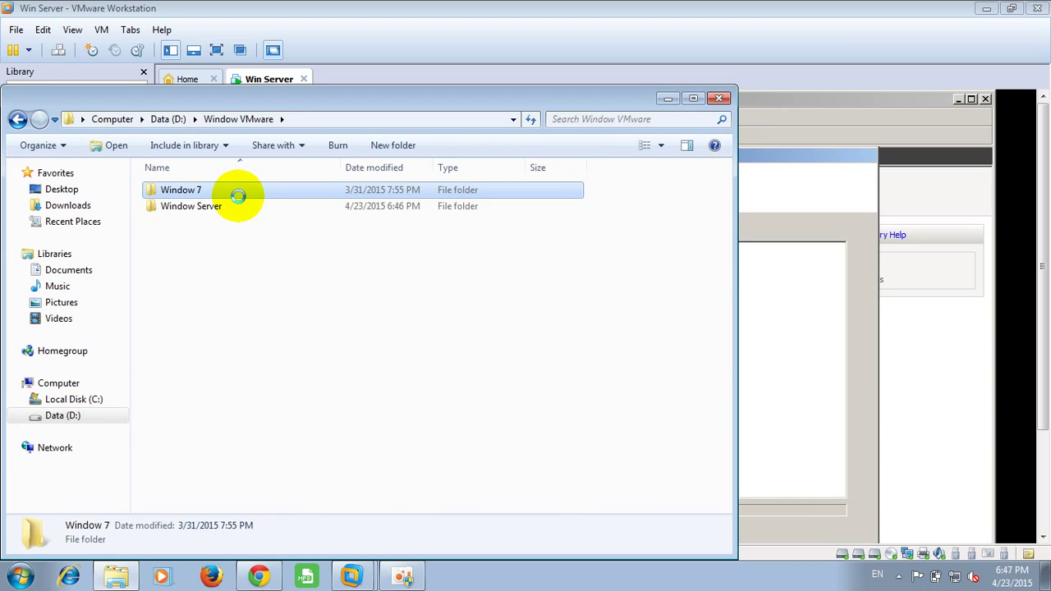
right_click(238, 197)
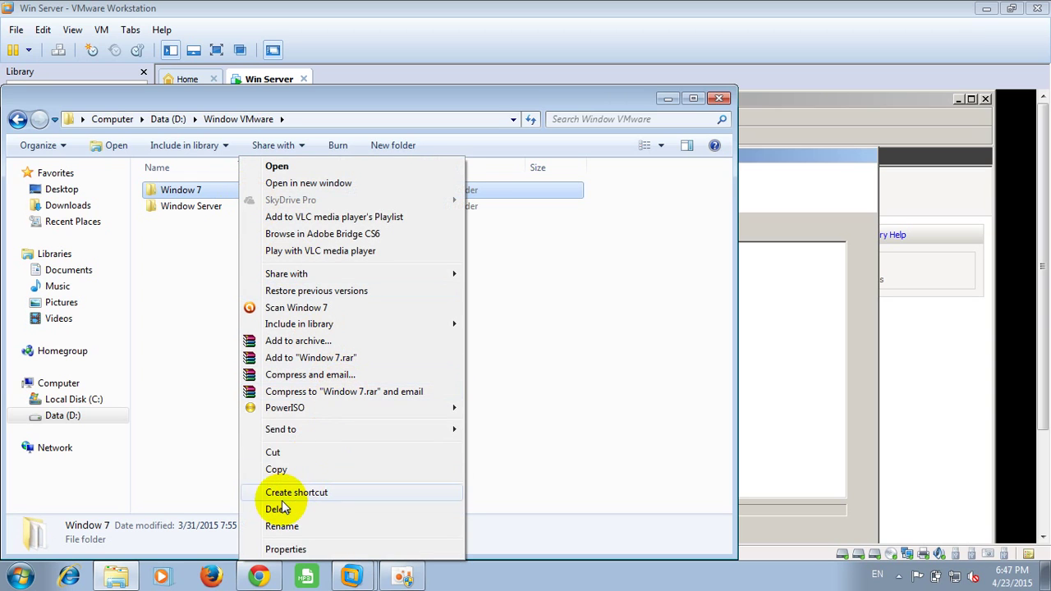
click(297, 550)
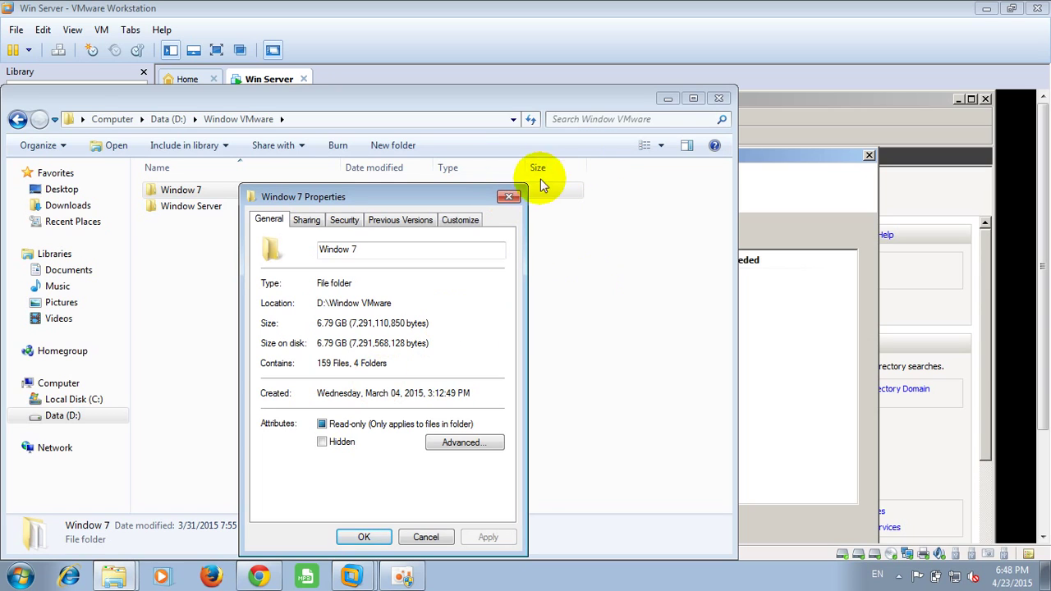
click(509, 197)
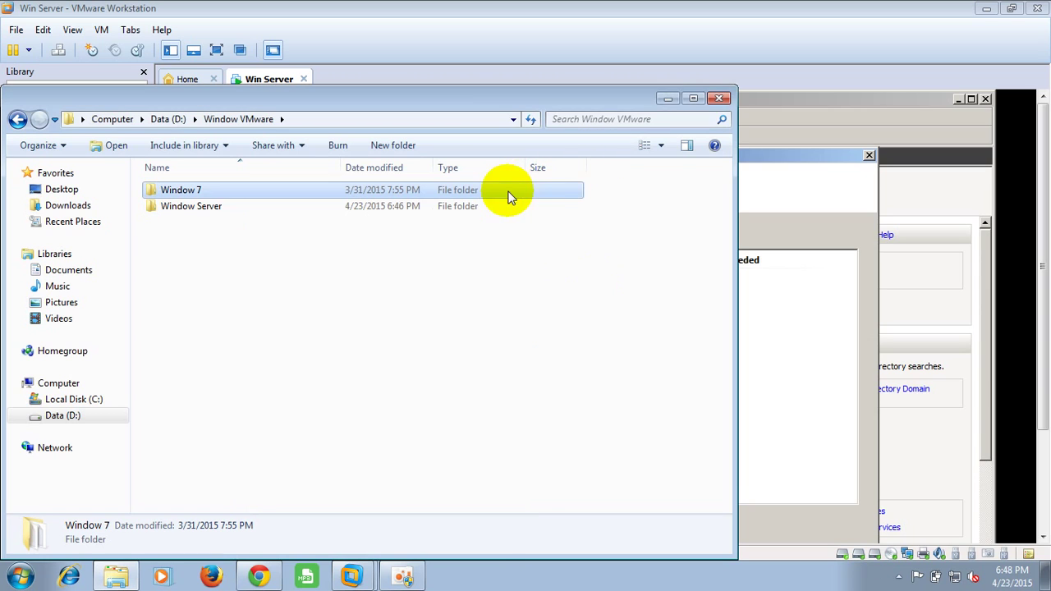
click(720, 99)
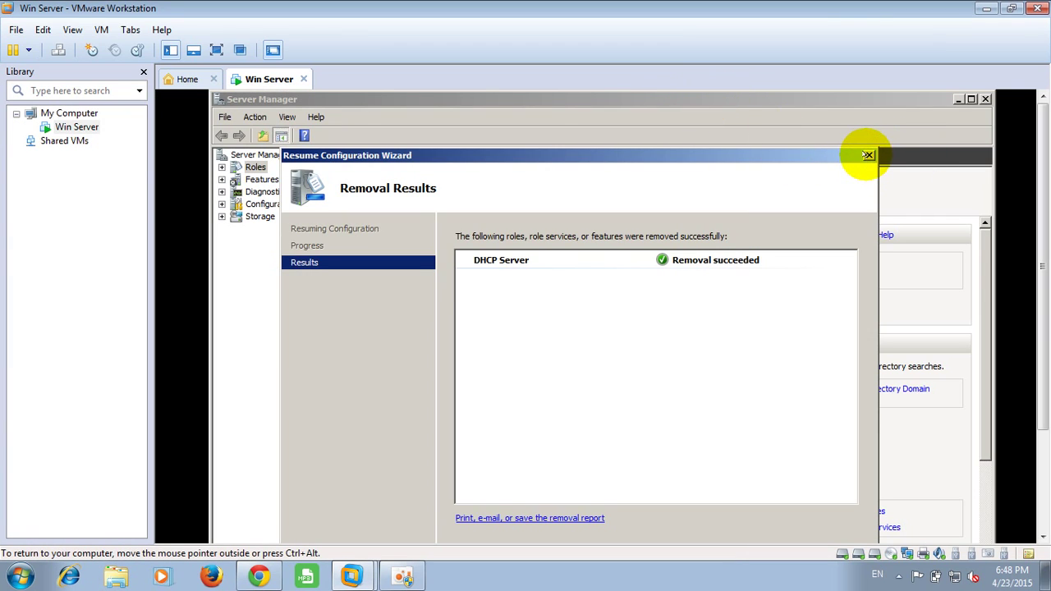
Close the DHCP Server removal results in the virtual machine's Resume Configuration Wizard.
click(990, 251)
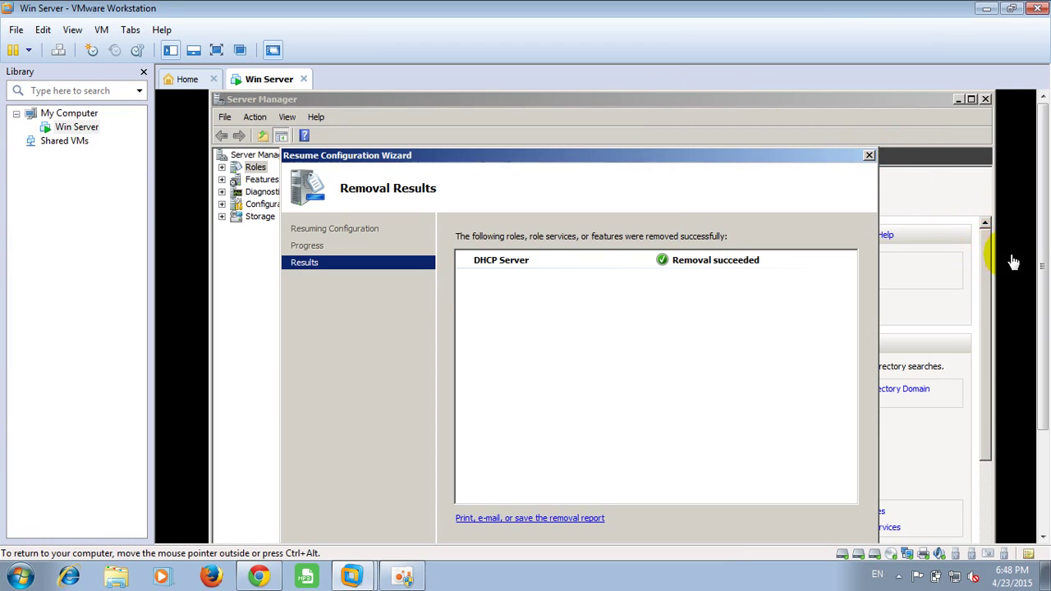
drag(1043, 235, 1043, 353)
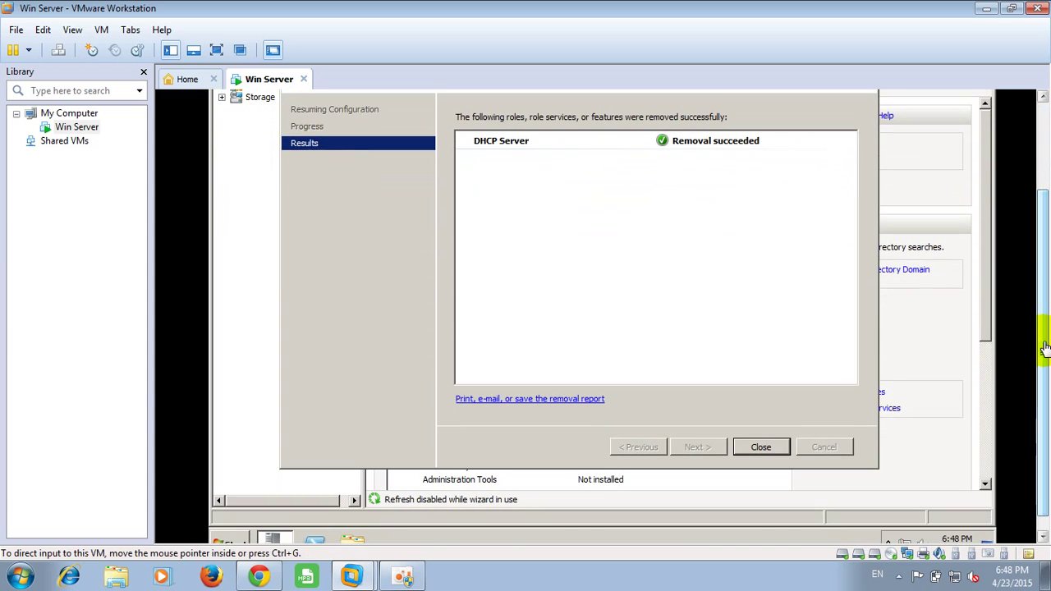
click(761, 447)
Start adding roles to the server and choose DHCP Server as the role to install.
drag(1043, 308, 1047, 236)
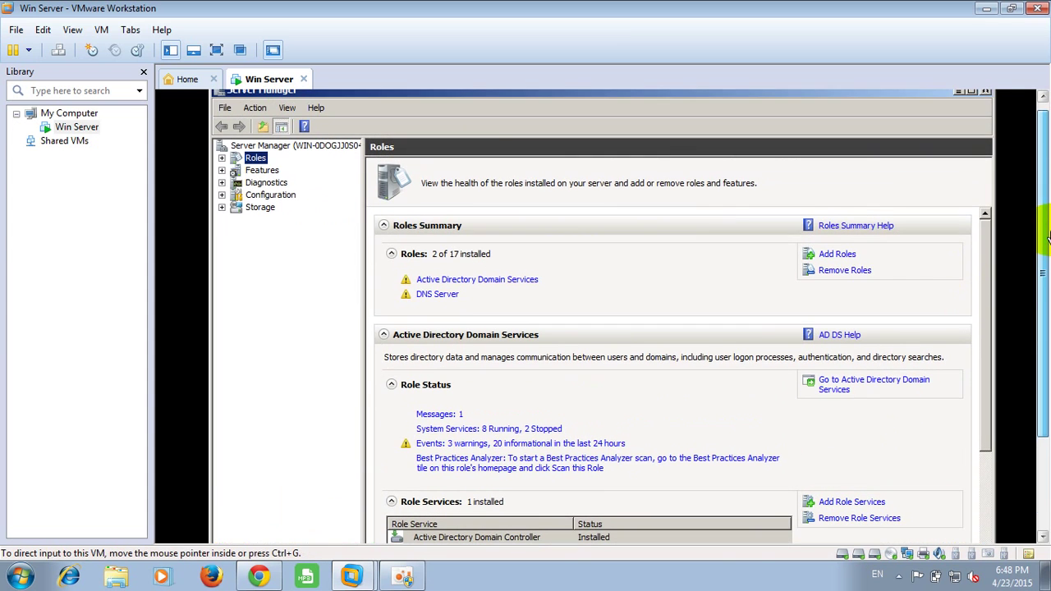
click(826, 256)
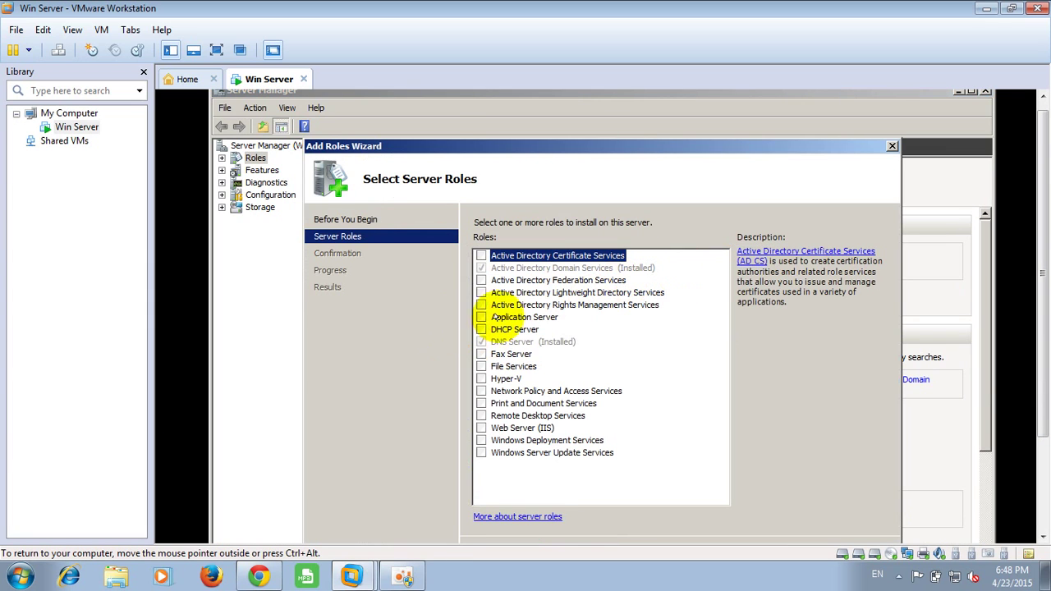
click(481, 330)
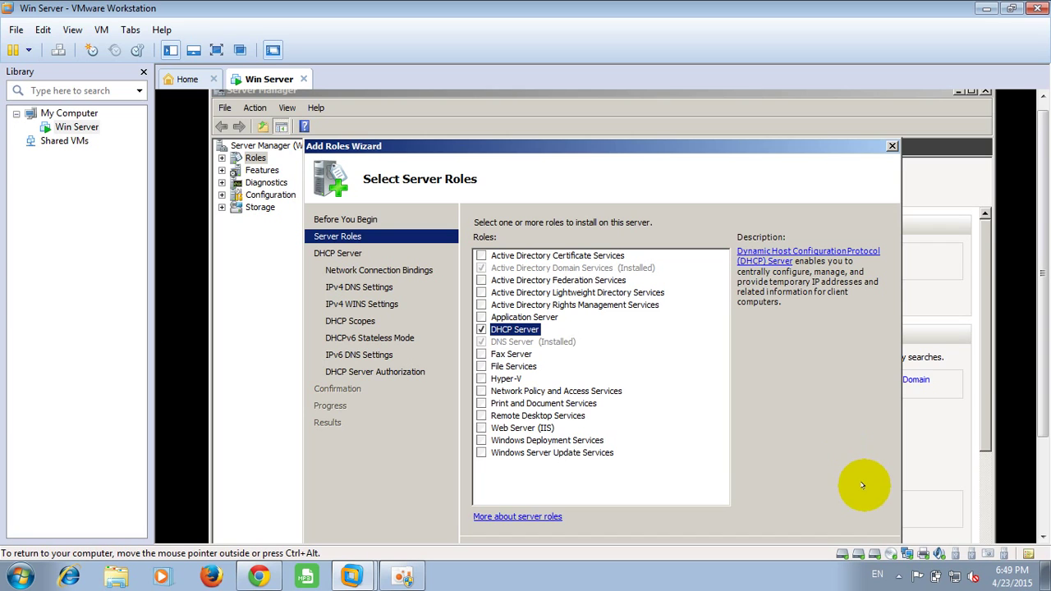
drag(1044, 353, 1045, 415)
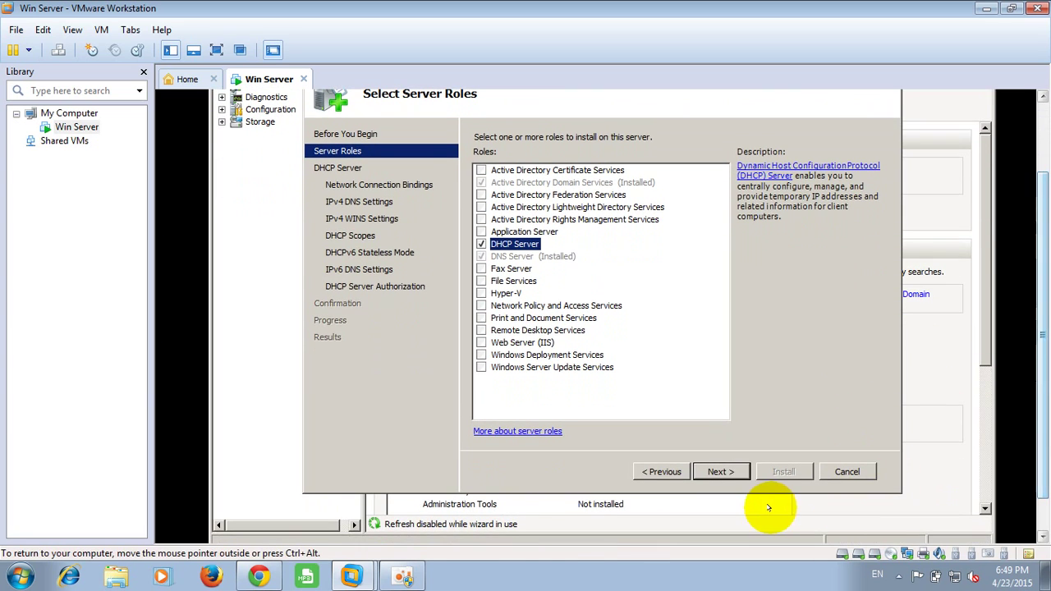
click(730, 472)
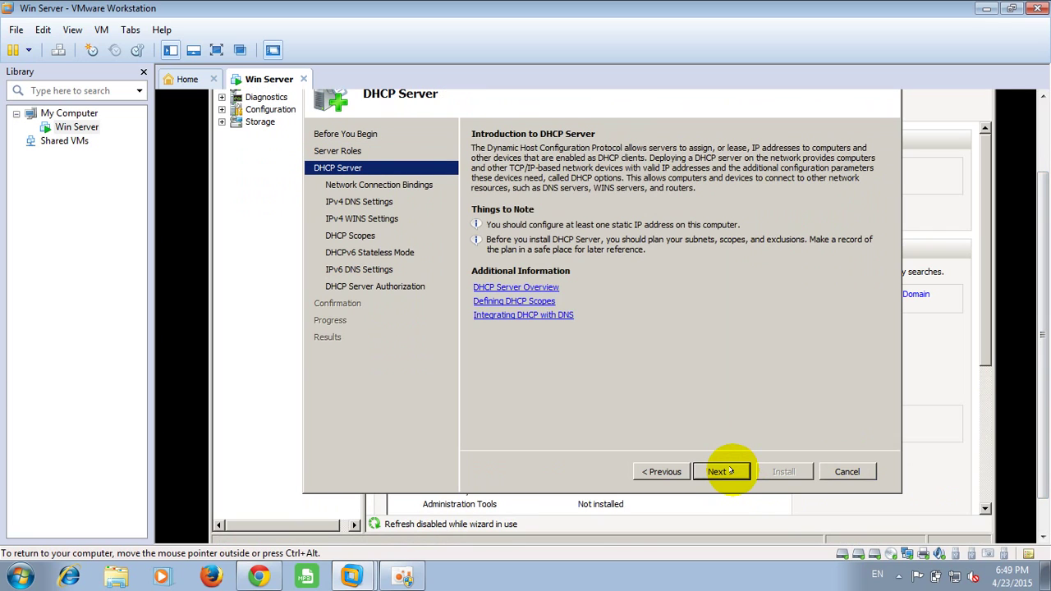
Accept the 192.168.100.2 network connection binding and keep the preset IPv4 DNS and WINS settings.
click(732, 471)
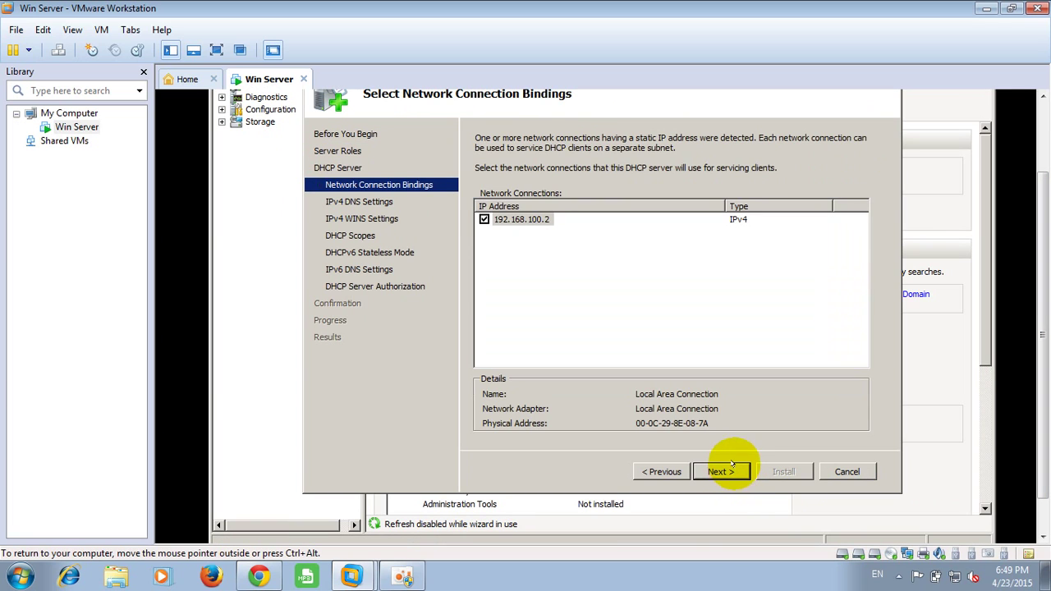
click(730, 472)
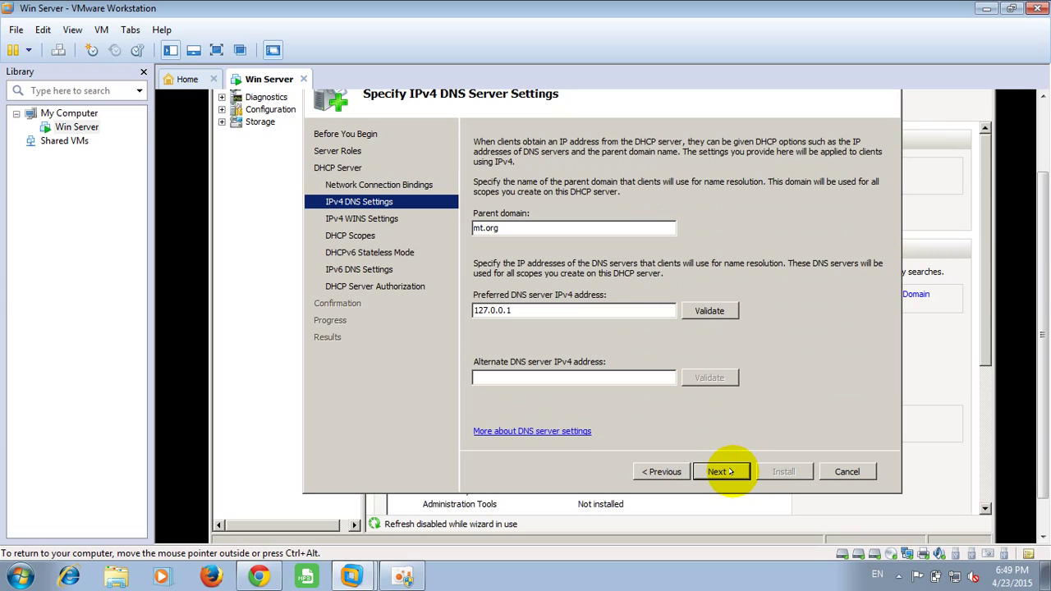
click(730, 471)
click(730, 471)
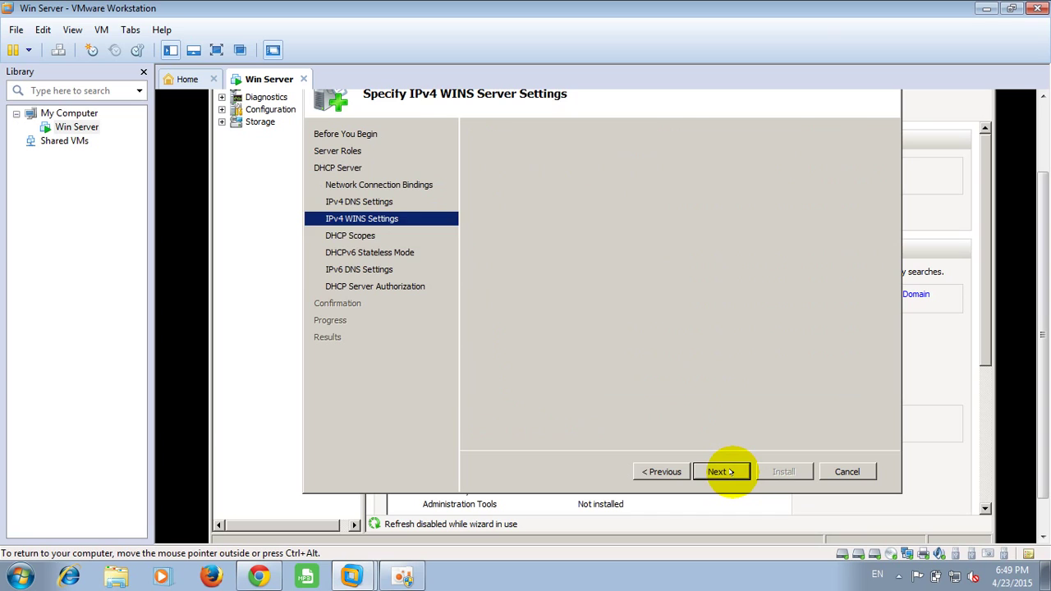
Try to add a DHCP scope named Lab with starting IP address 192.68.100.1 and ending IP address 192.168.100.254.
click(834, 172)
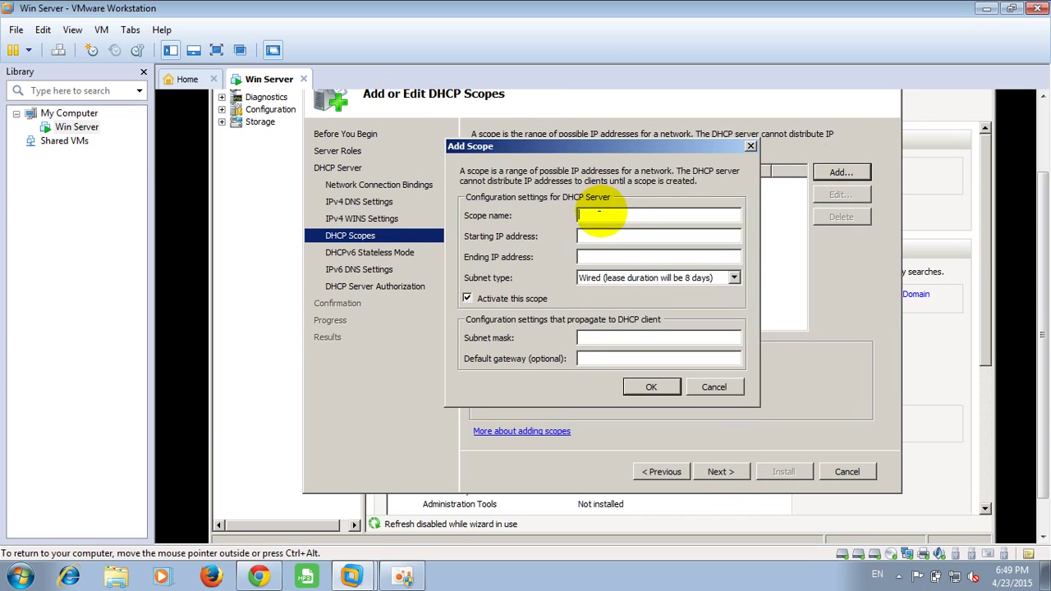
text(Lab)
key(Tab)
text(192)
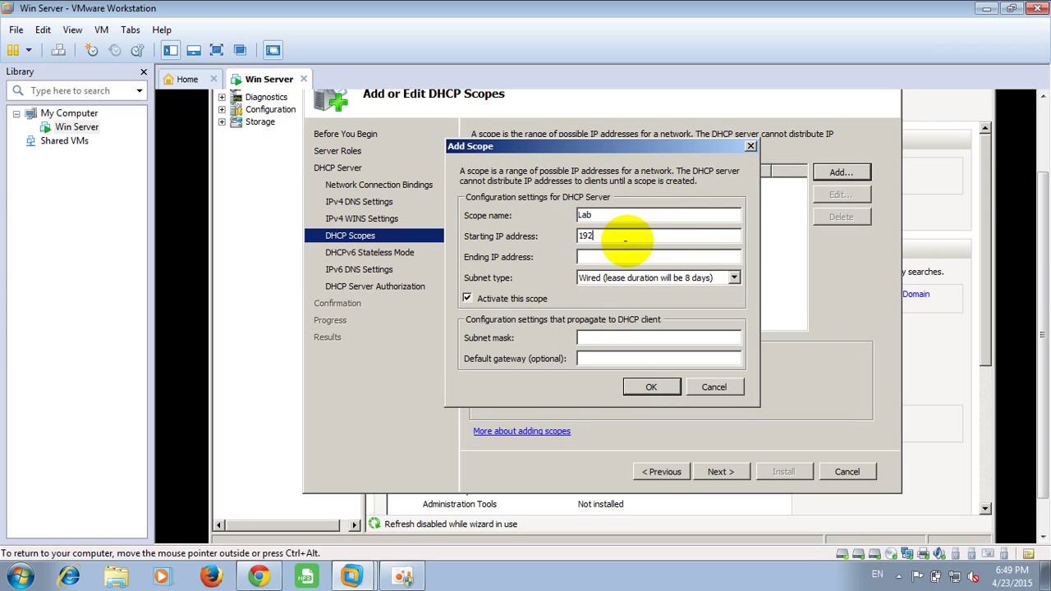
text(.)
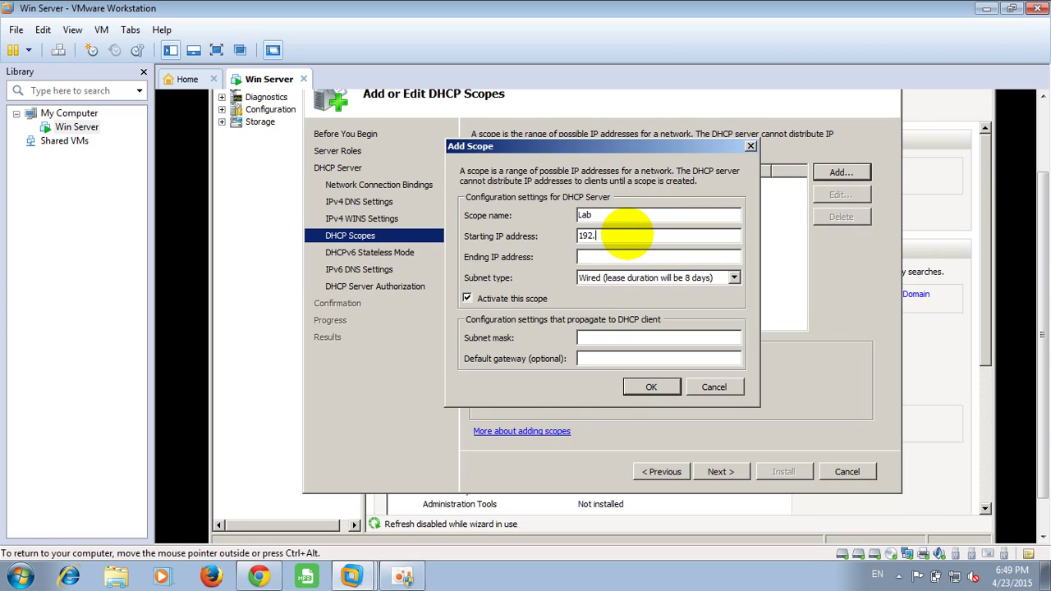
text(68.100.1)
key(Tab)
text(192)
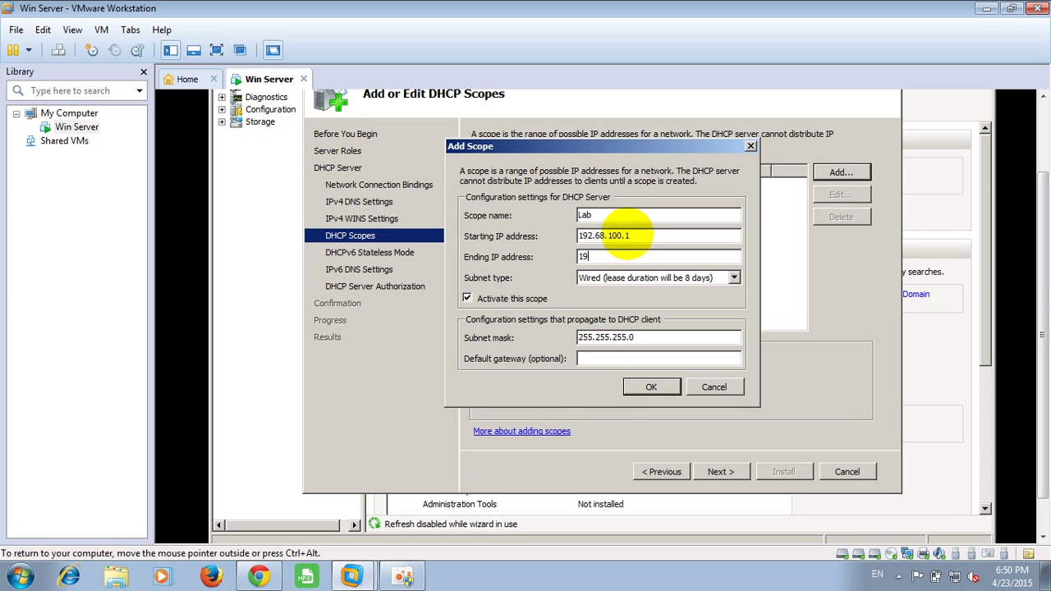
text(.168.100.254)
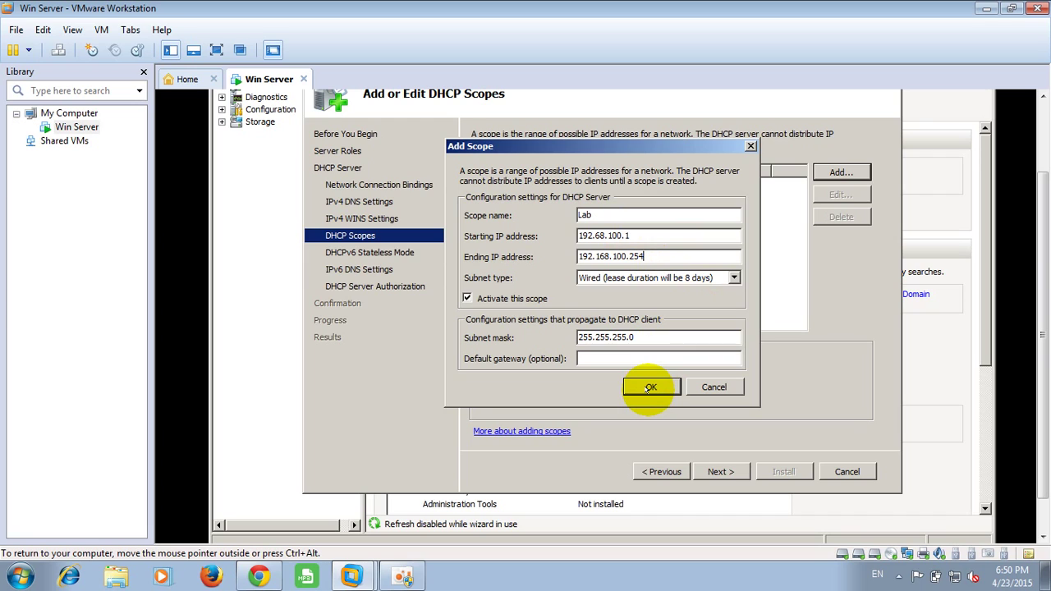
click(712, 385)
click(602, 241)
Disable DHCPv6 stateless mode for this server and choose to skip authorization of the DHCP server in AD DS.
click(728, 472)
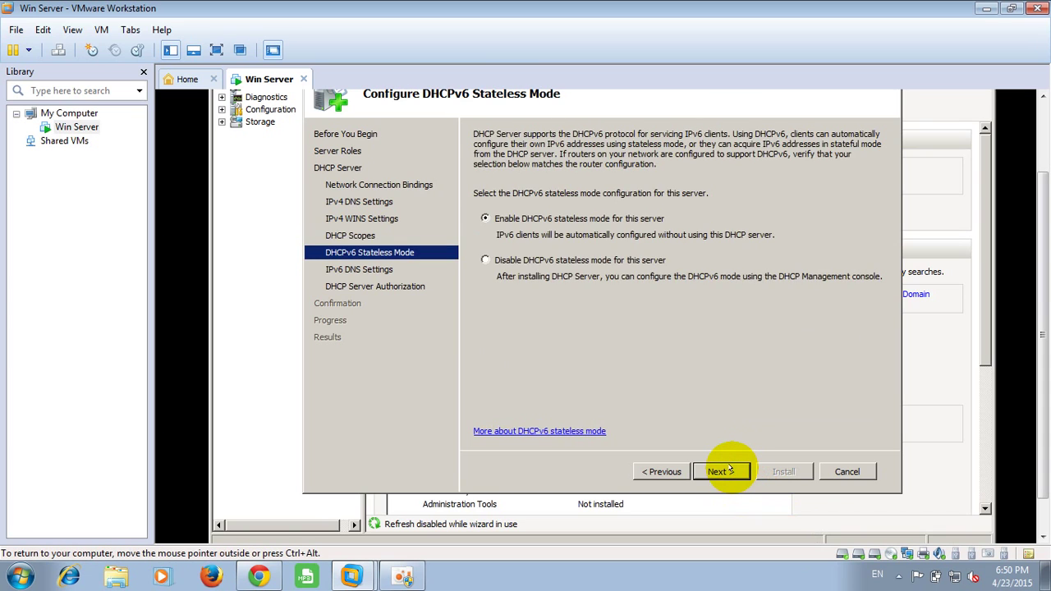
click(729, 470)
click(669, 471)
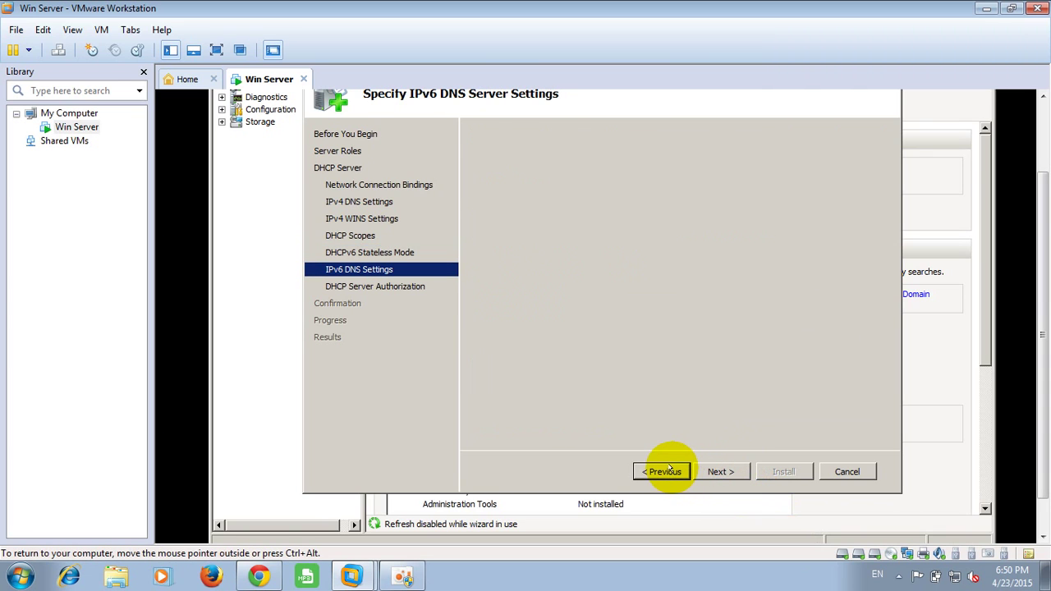
click(575, 260)
click(720, 471)
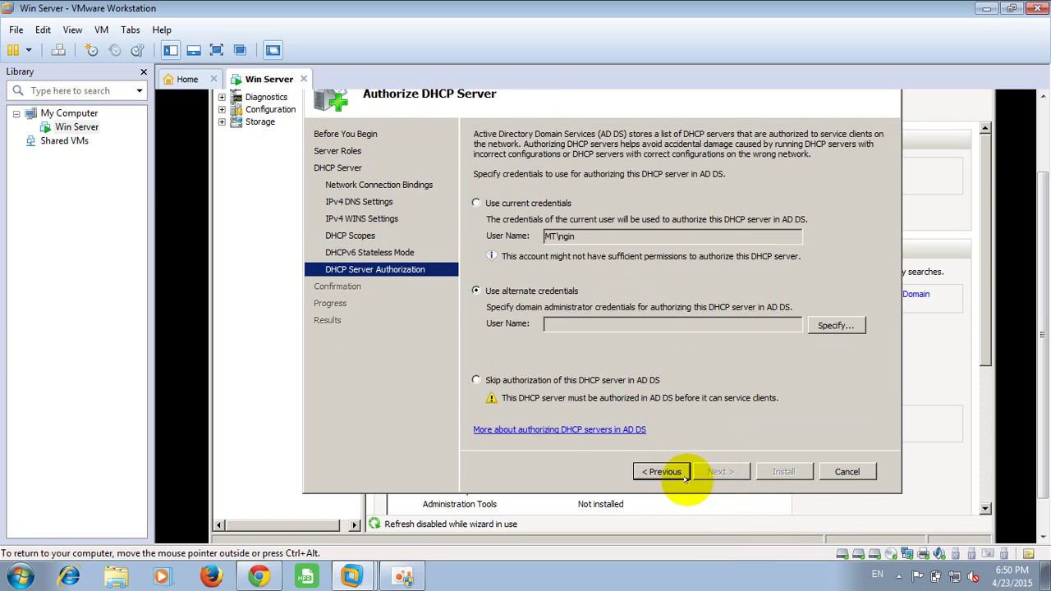
click(493, 380)
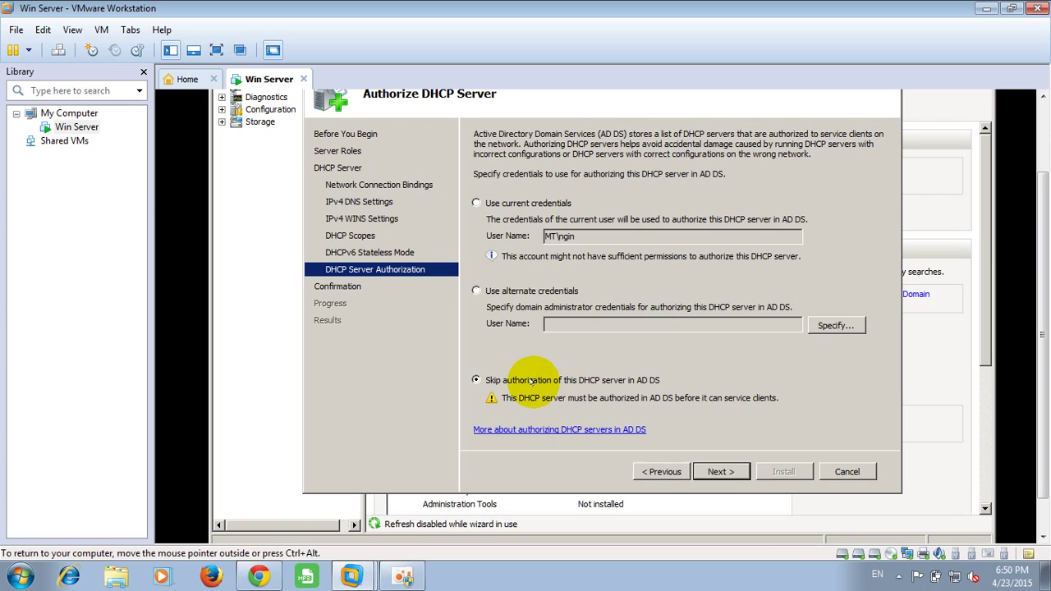
Install the DHCP Server role with the chosen settings and close the finished wizard.
click(721, 472)
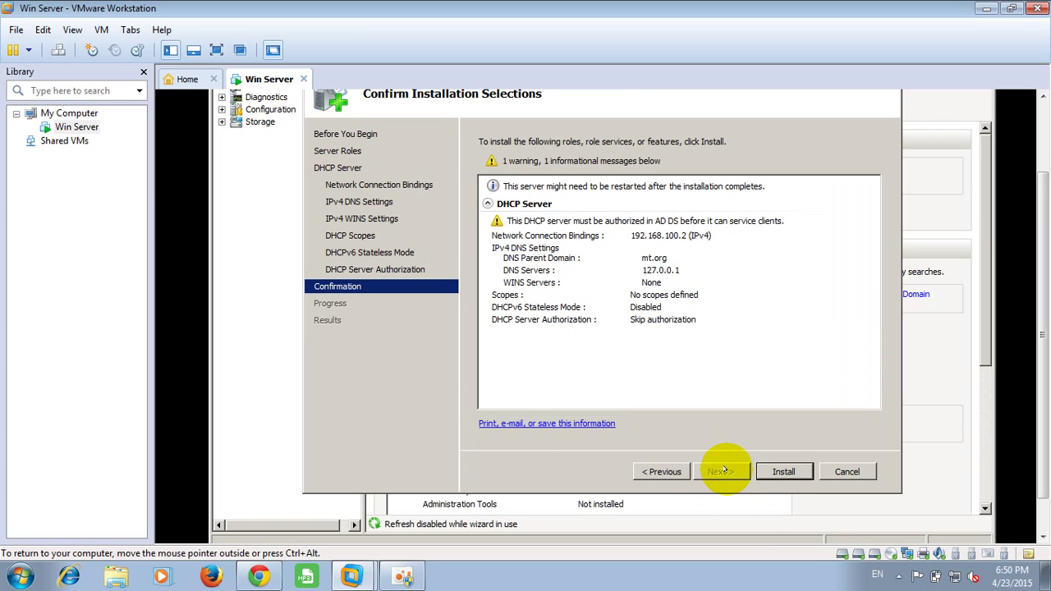
click(784, 471)
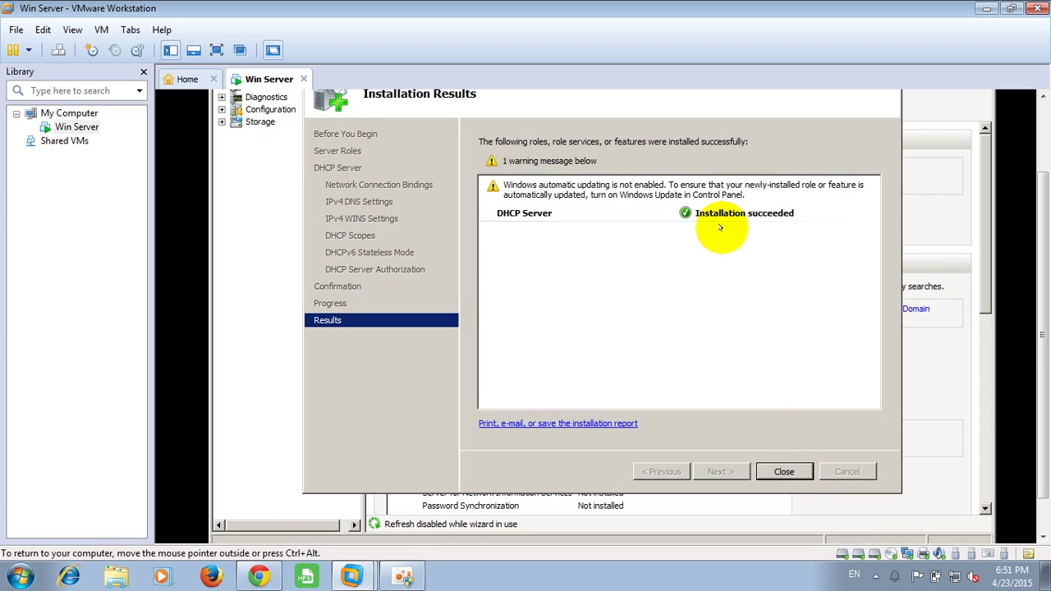
click(784, 472)
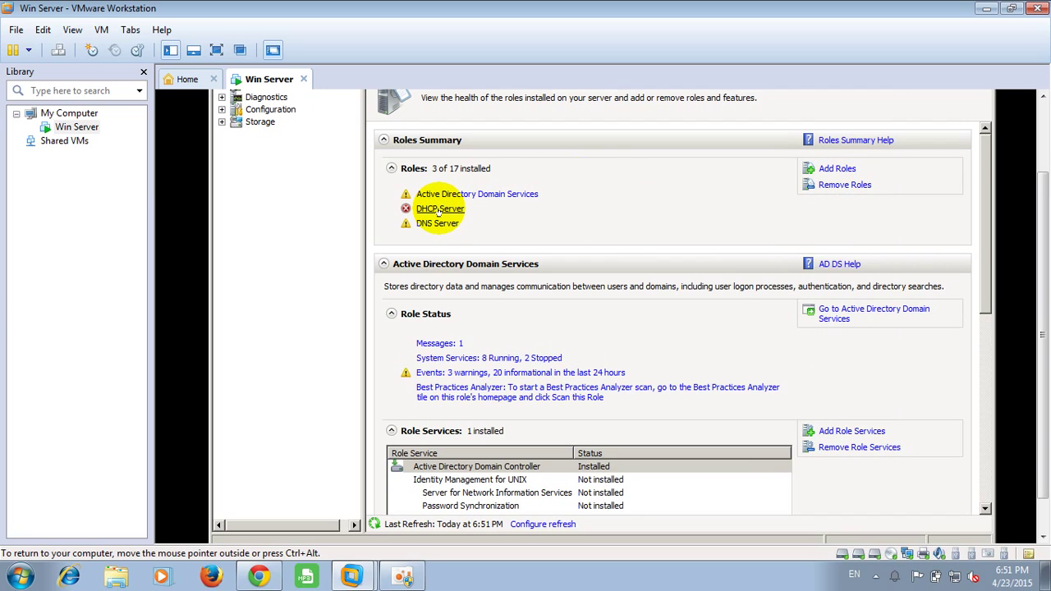
Clear Server Manager off the desktop and open the DHCP management console maximized in the full-screen virtual machine.
scroll(1036, 172, up, 3)
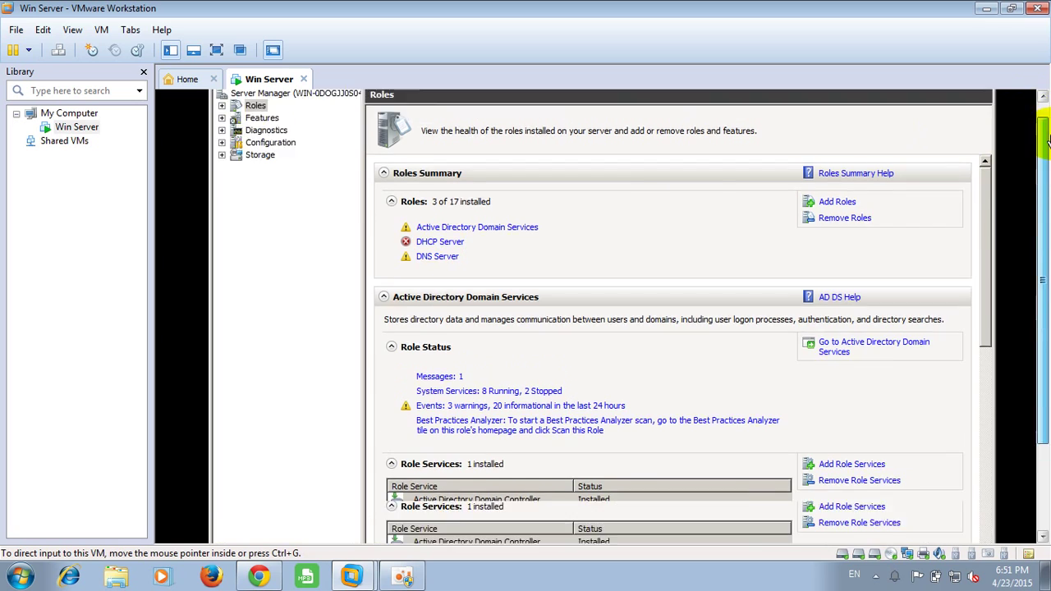
click(981, 98)
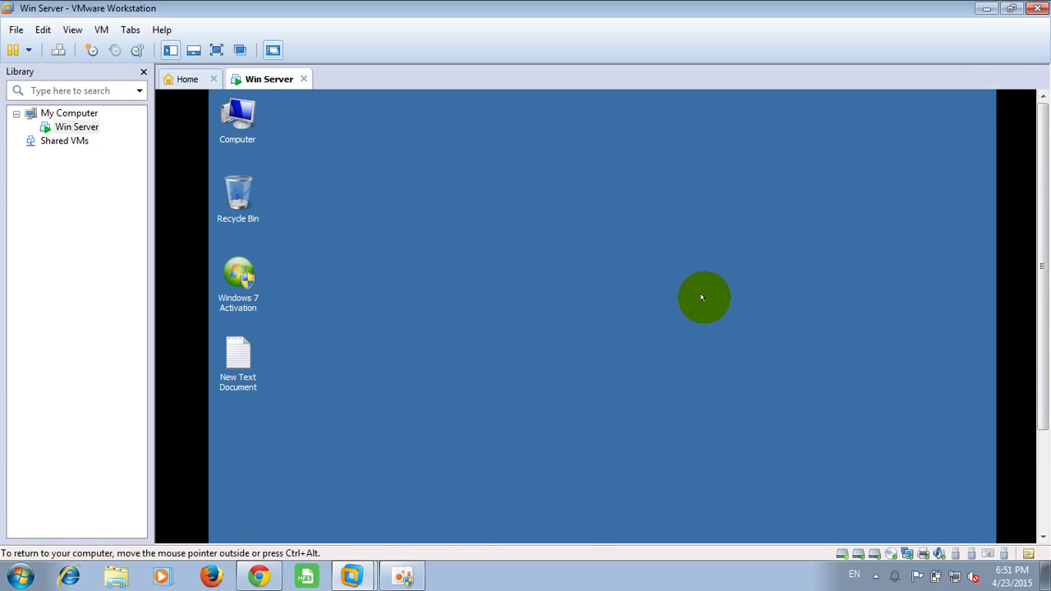
click(216, 50)
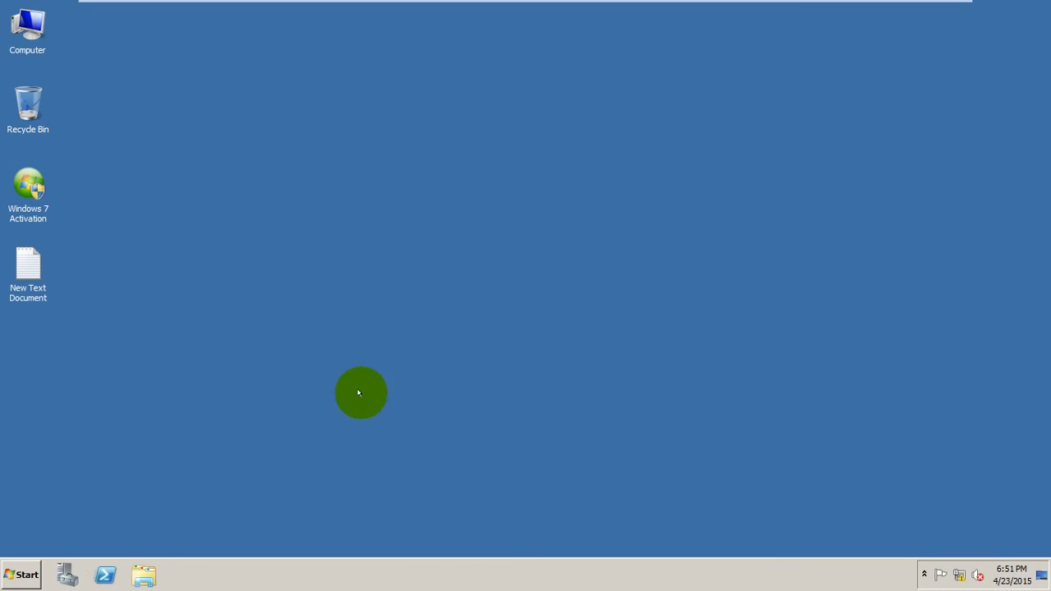
click(20, 575)
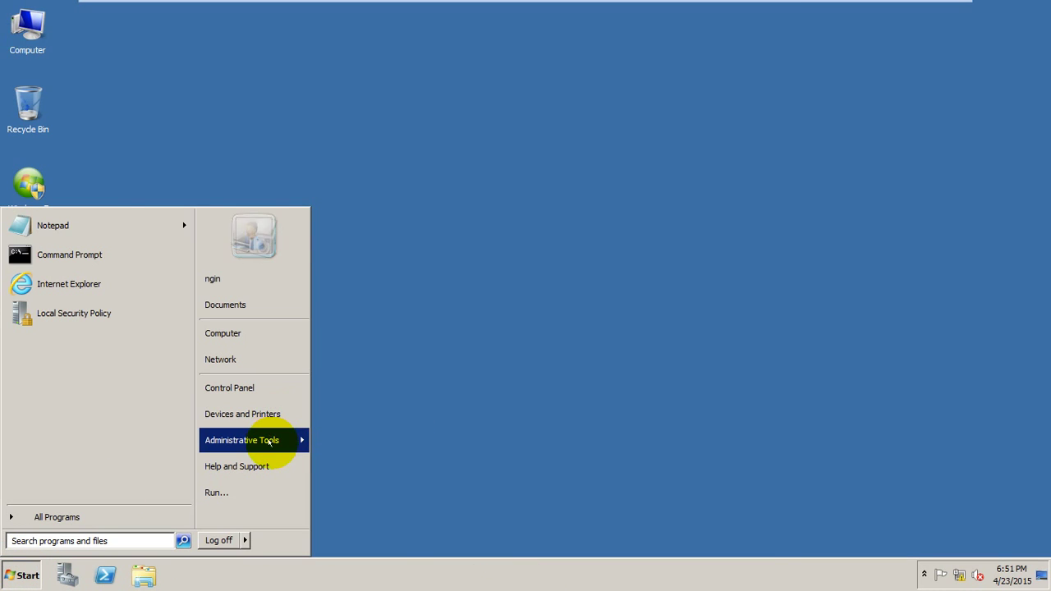
mouse_move(277, 441)
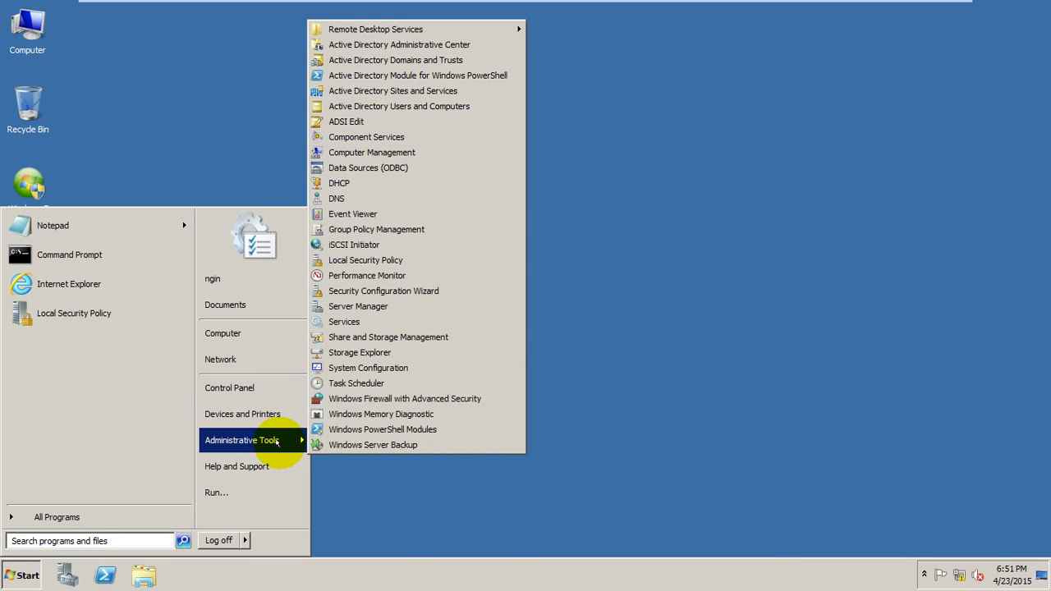
click(382, 184)
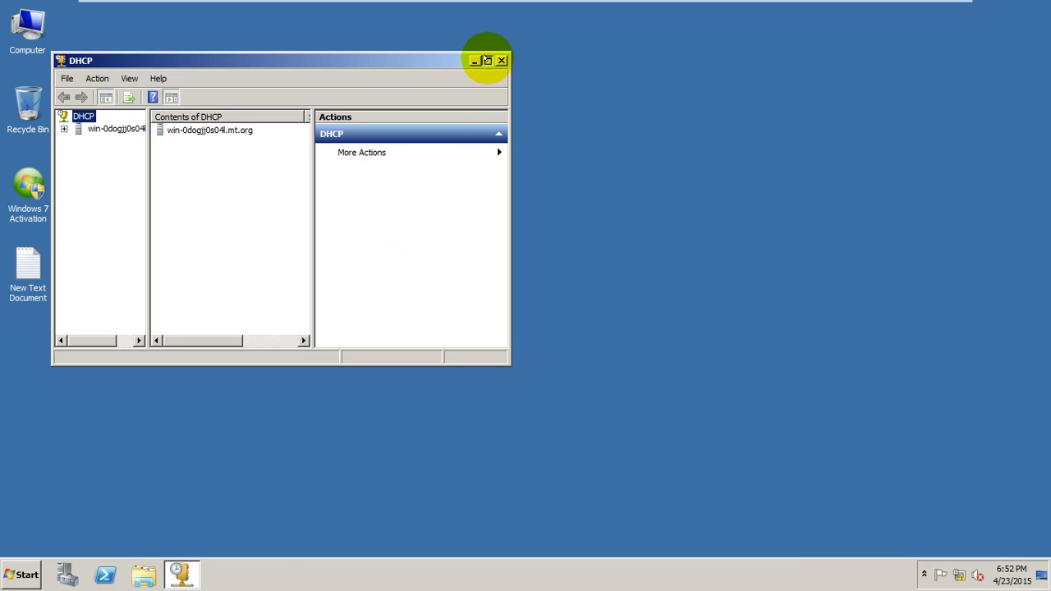
click(487, 60)
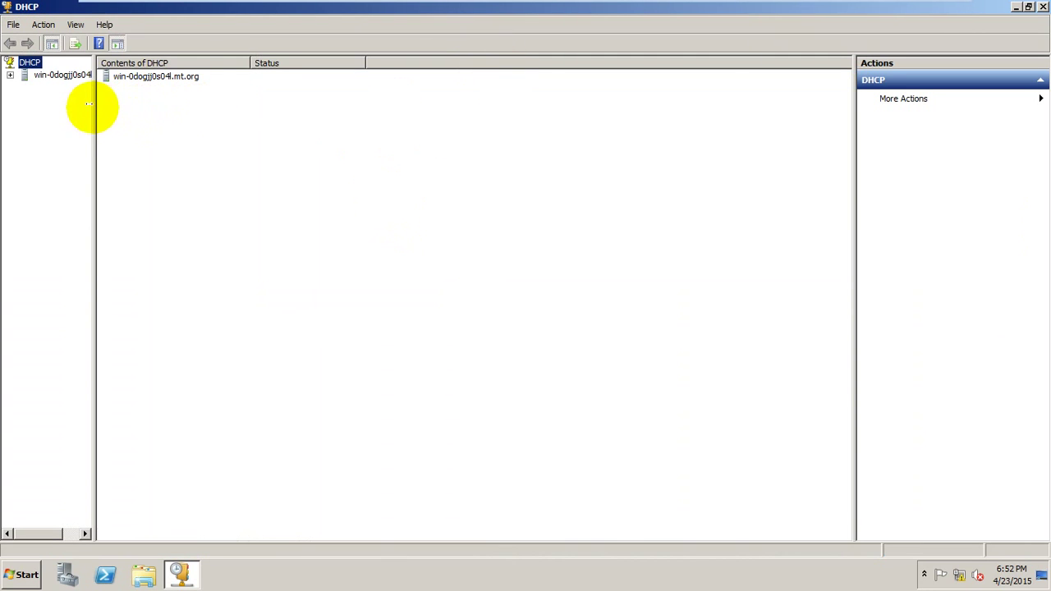
Expand the server's IPv4 node down to the contents of the lab scope and widen the console tree.
click(10, 75)
click(24, 86)
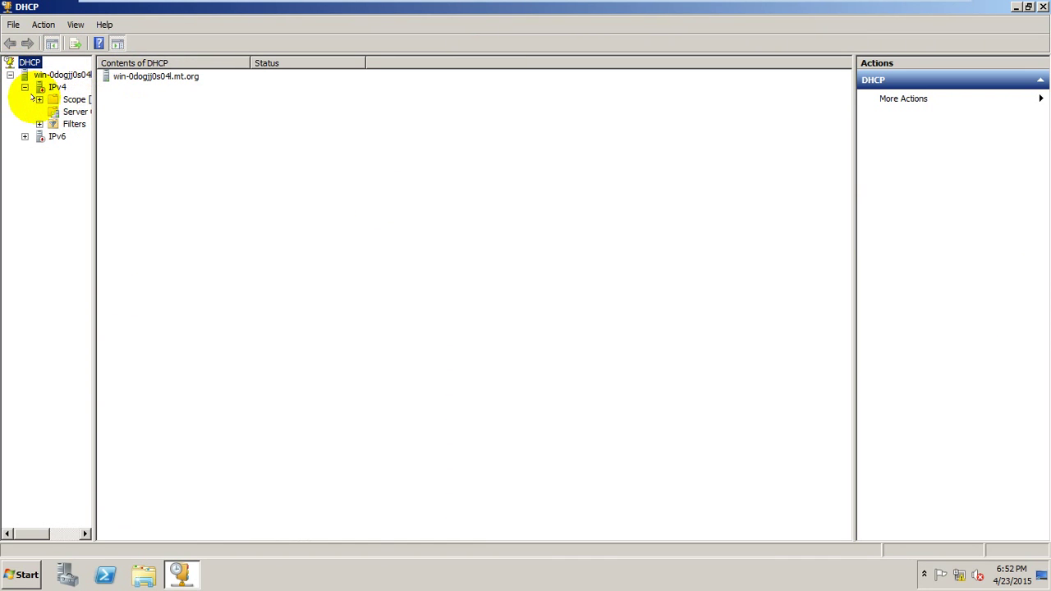
drag(95, 60, 229, 76)
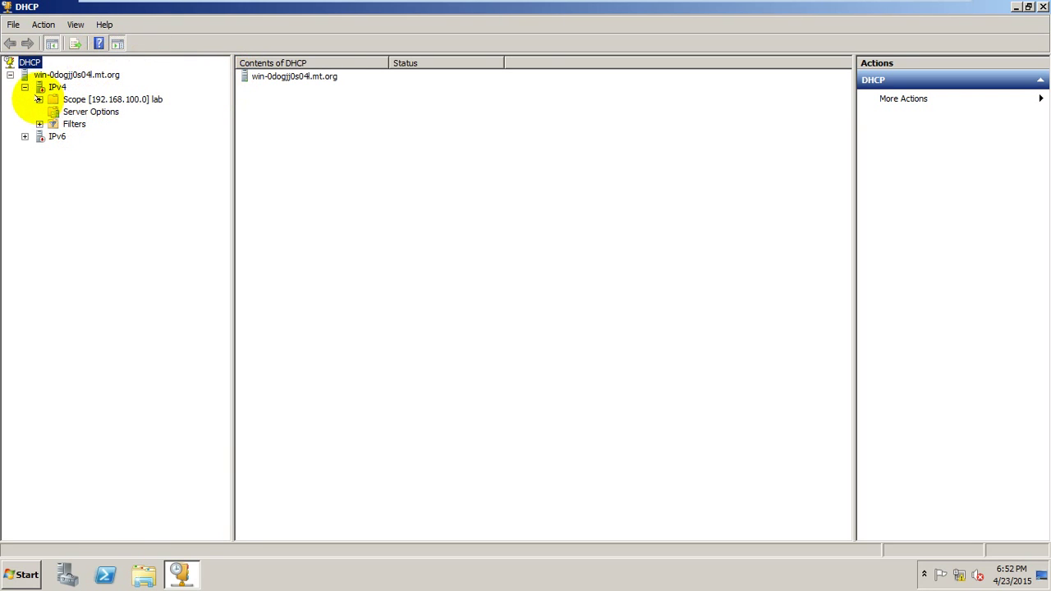
click(39, 99)
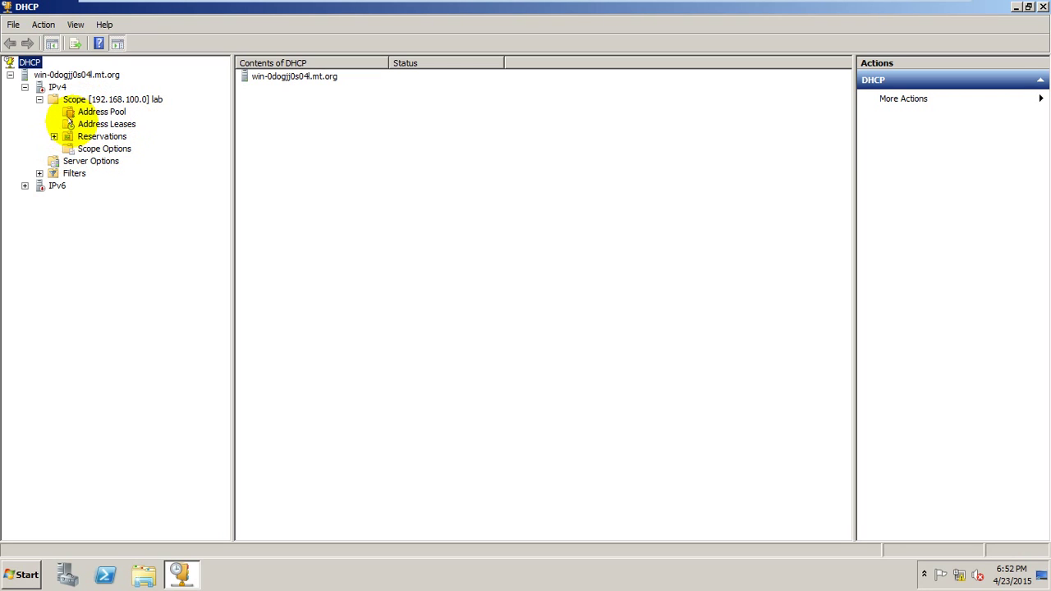
click(79, 99)
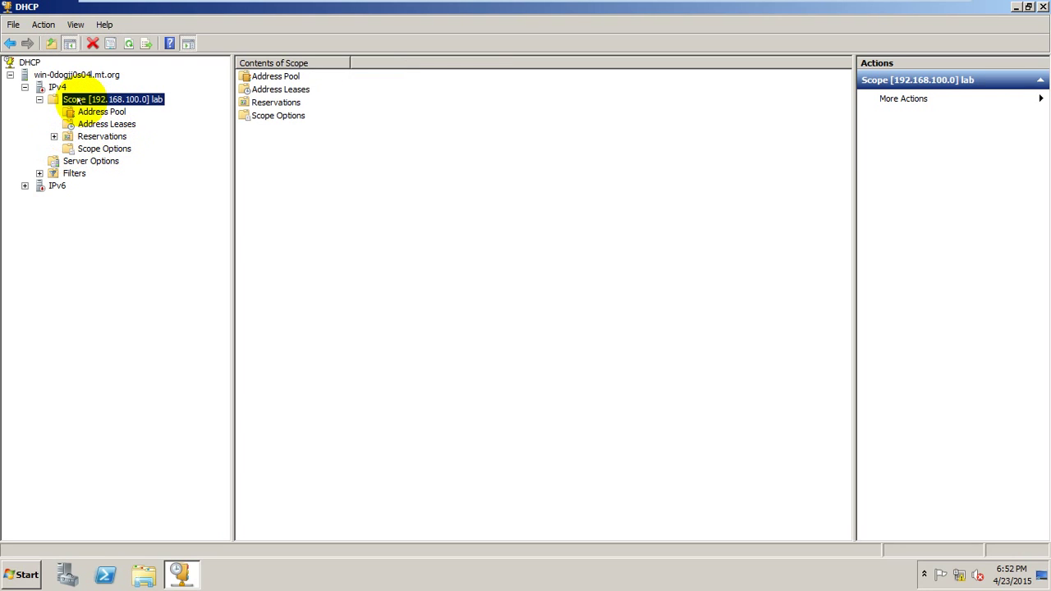
Start a new scope under IPv4 and name it Lab.
click(57, 87)
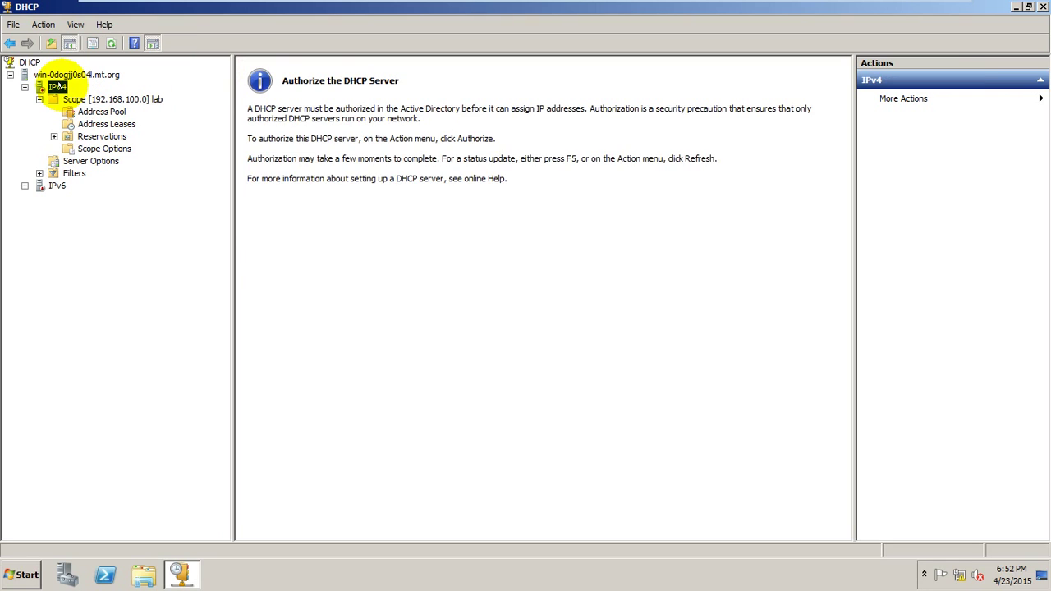
right_click(59, 86)
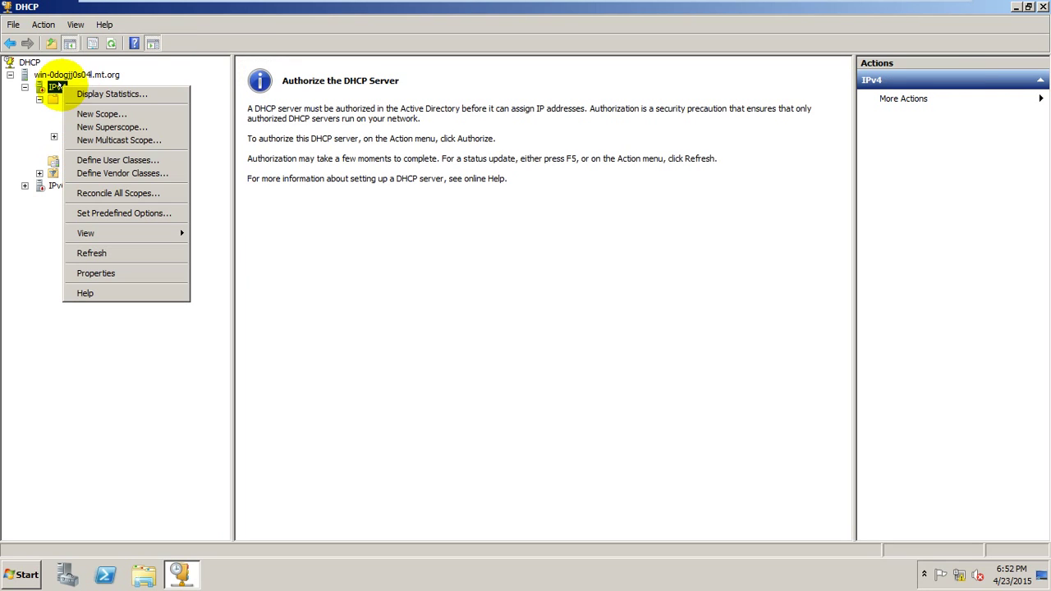
click(94, 115)
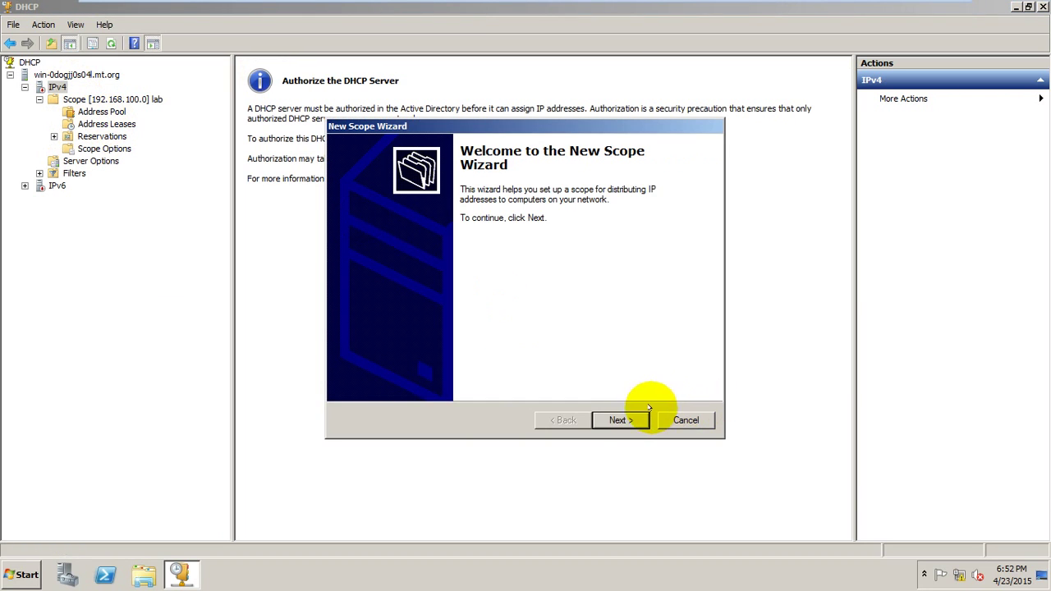
click(621, 420)
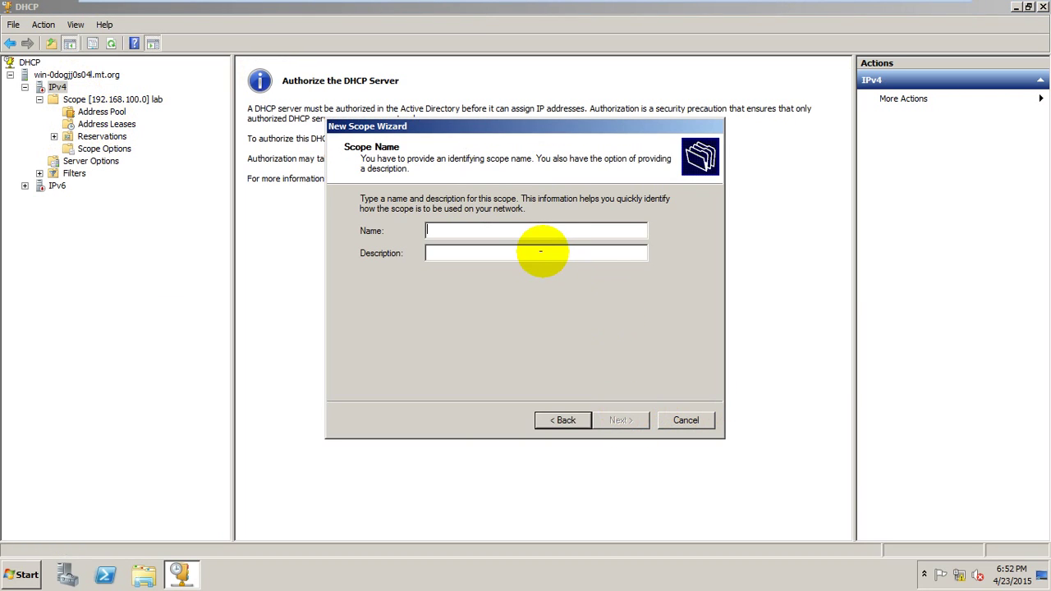
text(lab)
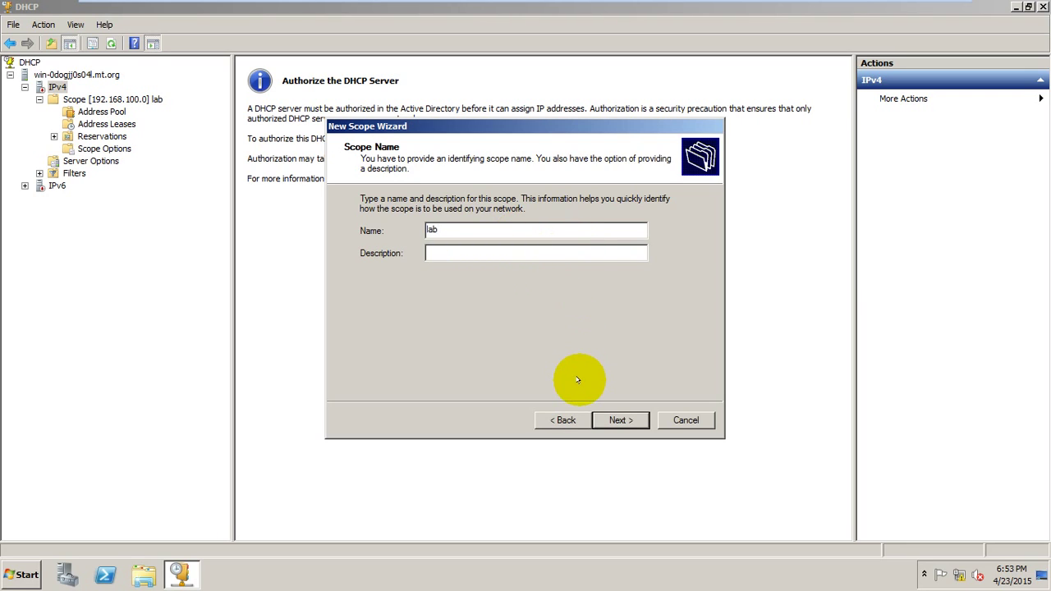
key(BackSpace)
key(BackSpace)
key(BackSpace)
text(Lab)
click(635, 422)
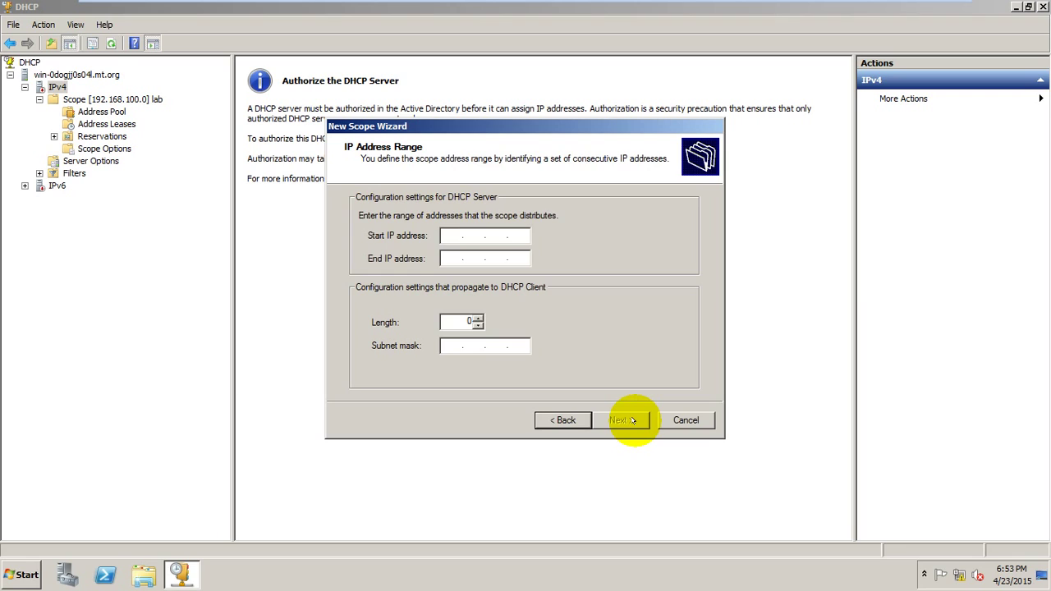
Try to set the new scope's address range from 192.168.100.1 to 192.168.100.254.
text(192 . 168 . 100 . 1)
key(Tab)
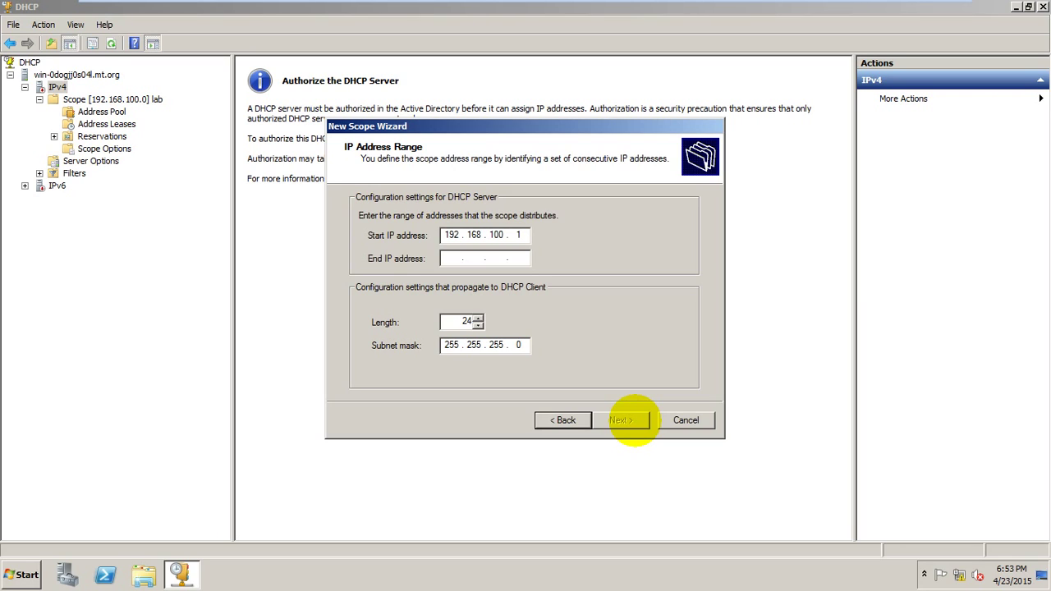
text(192 . . .)
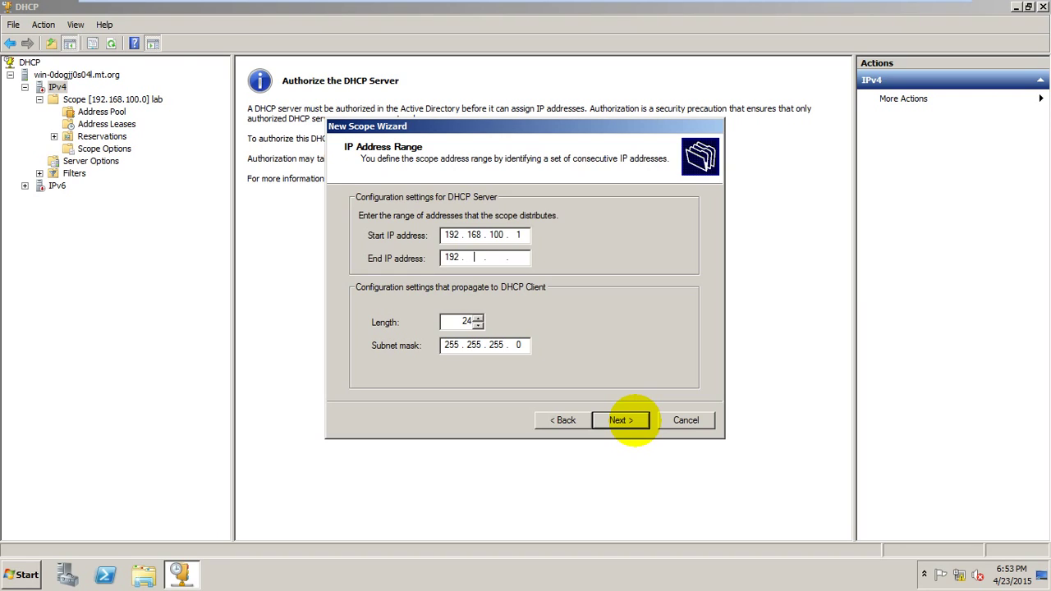
key(BackSpace)
key(BackSpace)
key(BackSpace)
text(168 . 100 . 254)
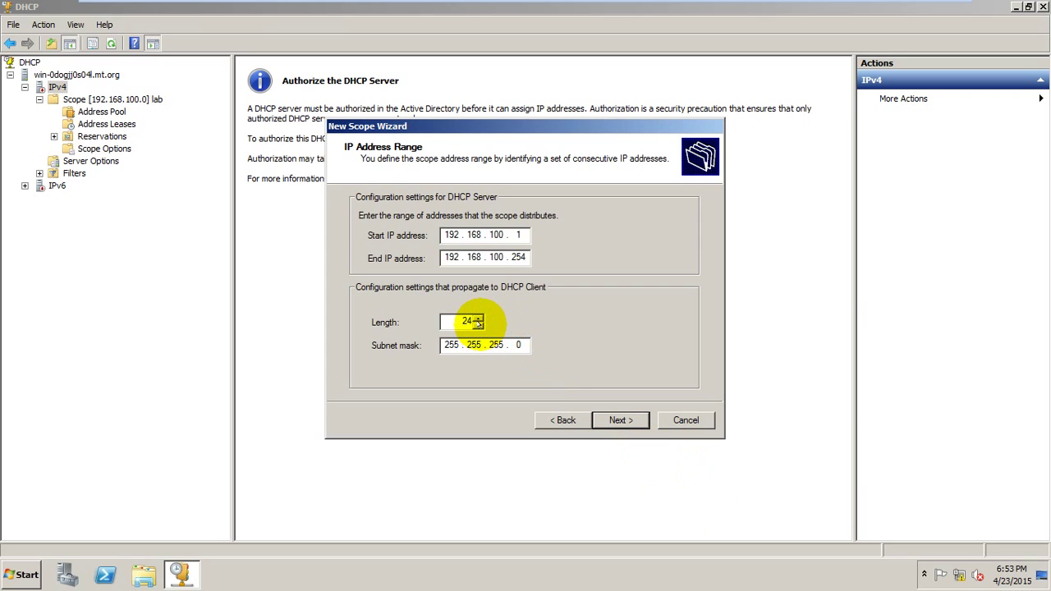
click(622, 418)
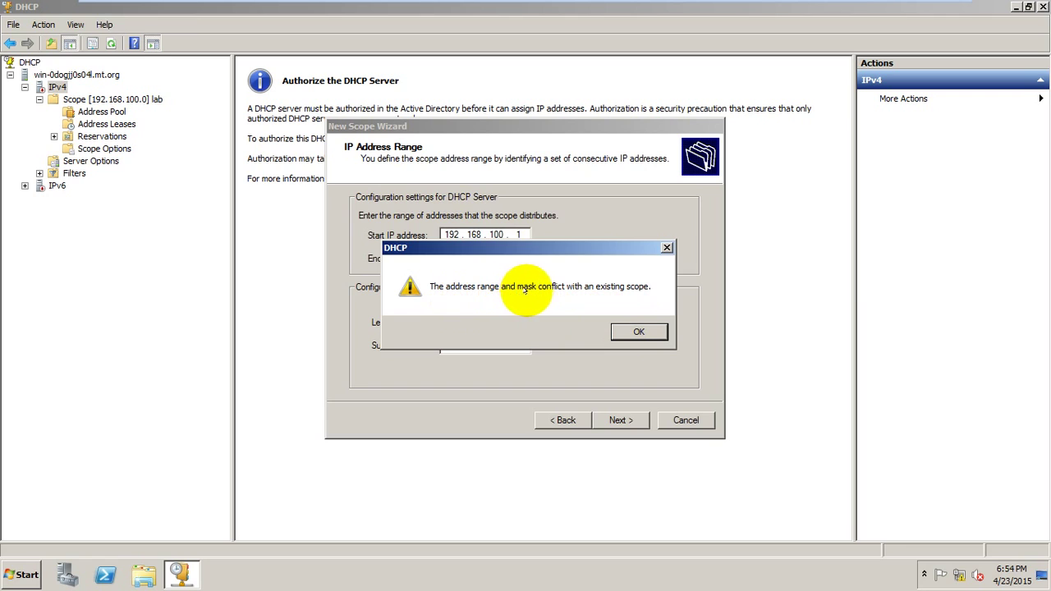
Resubmit the same address range for the new scope, and cancel the scope creation.
click(638, 329)
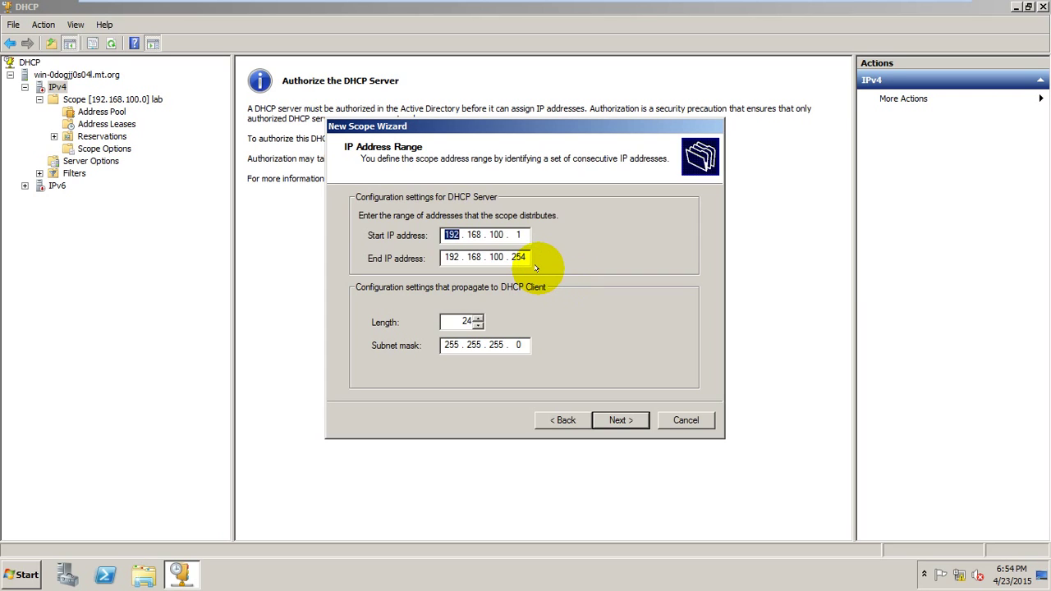
click(621, 421)
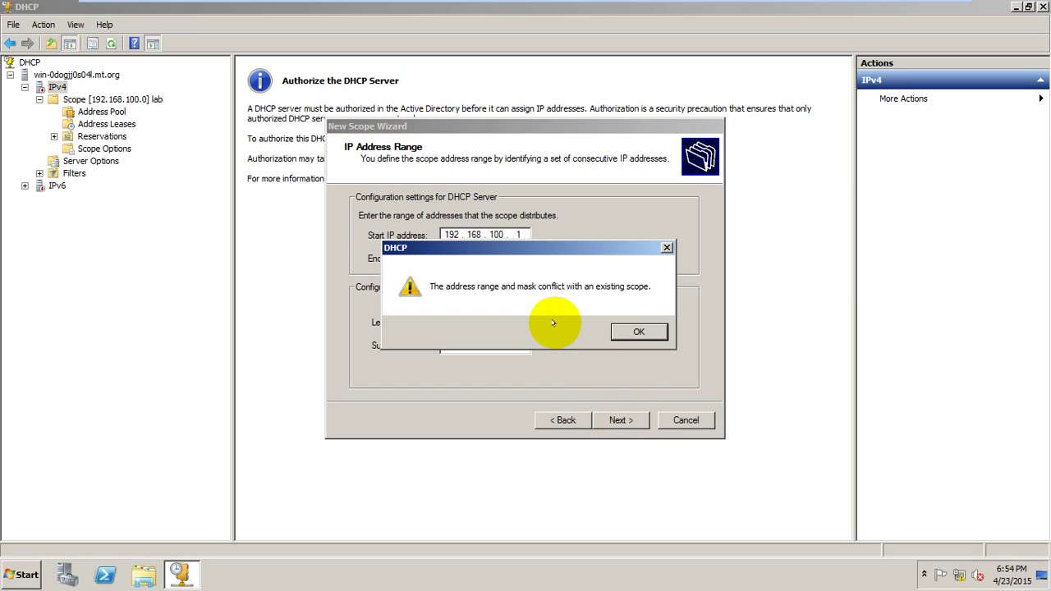
click(639, 332)
click(565, 420)
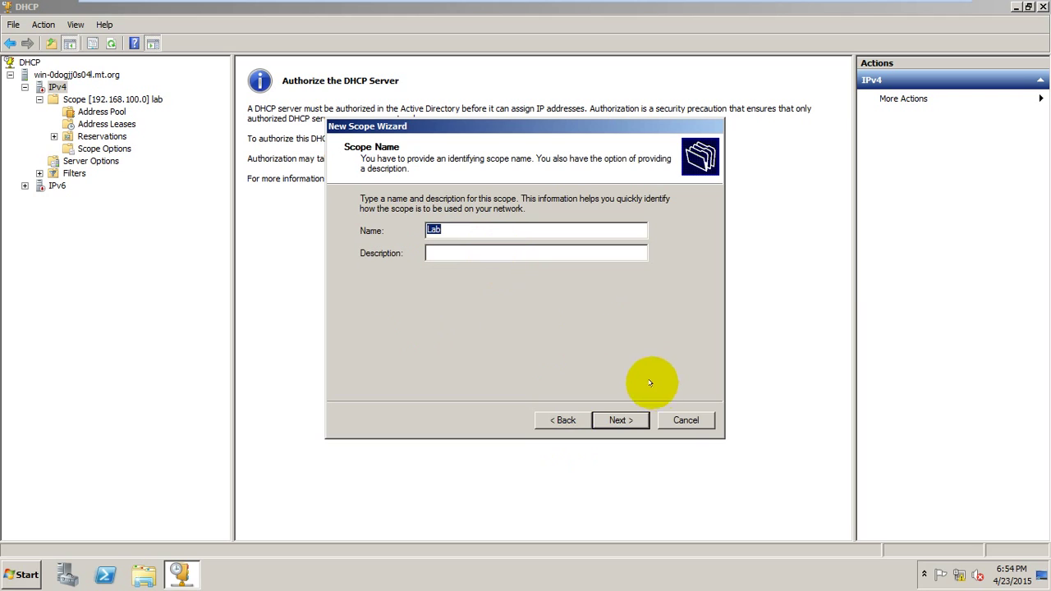
click(685, 420)
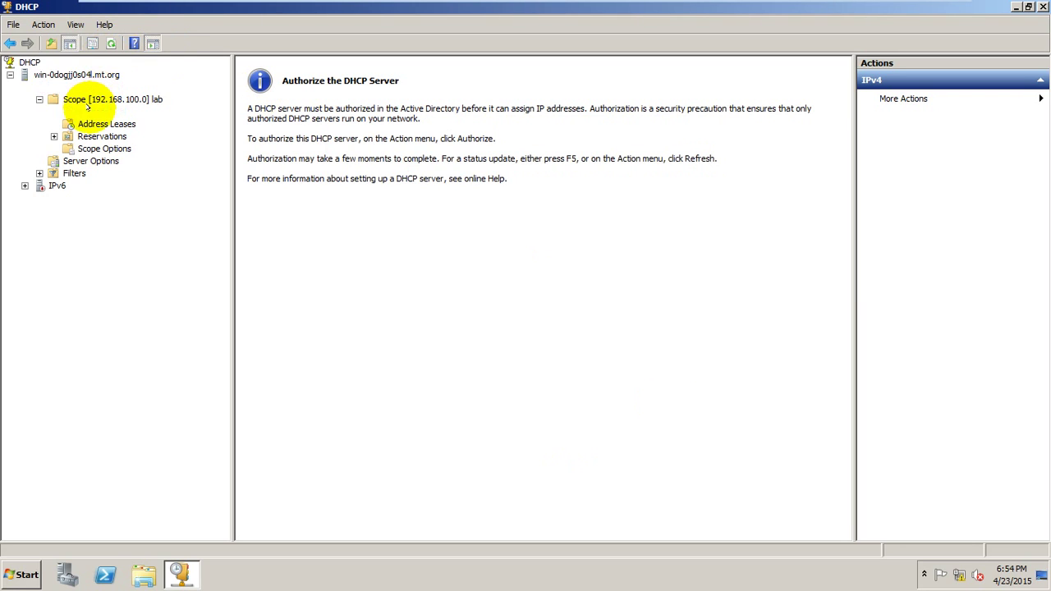
Check the address pool of the existing lab scope and refresh the IPv4 node.
click(101, 112)
click(271, 76)
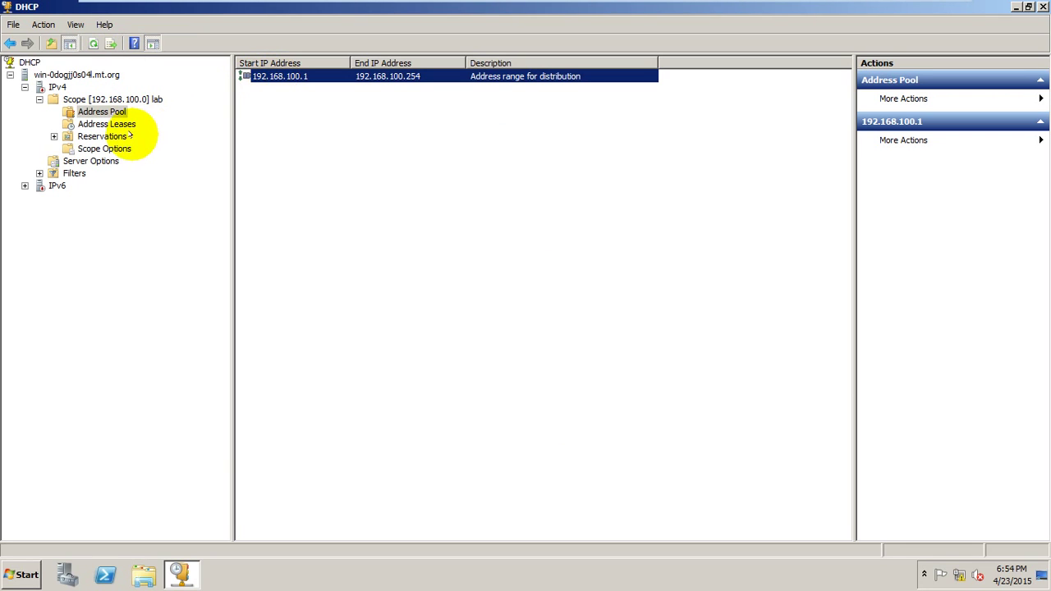
click(55, 87)
right_click(56, 87)
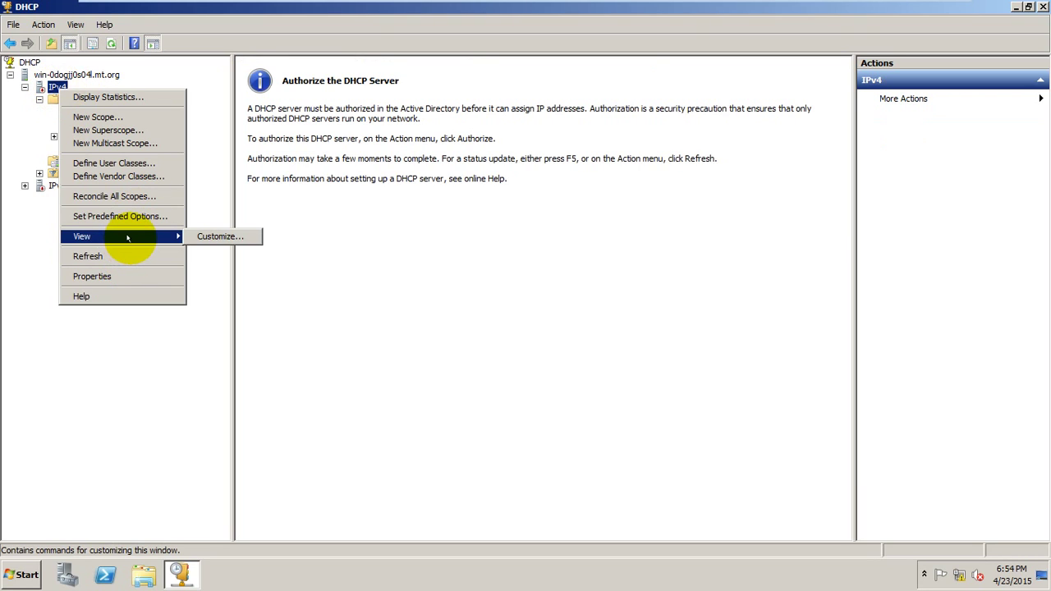
click(88, 256)
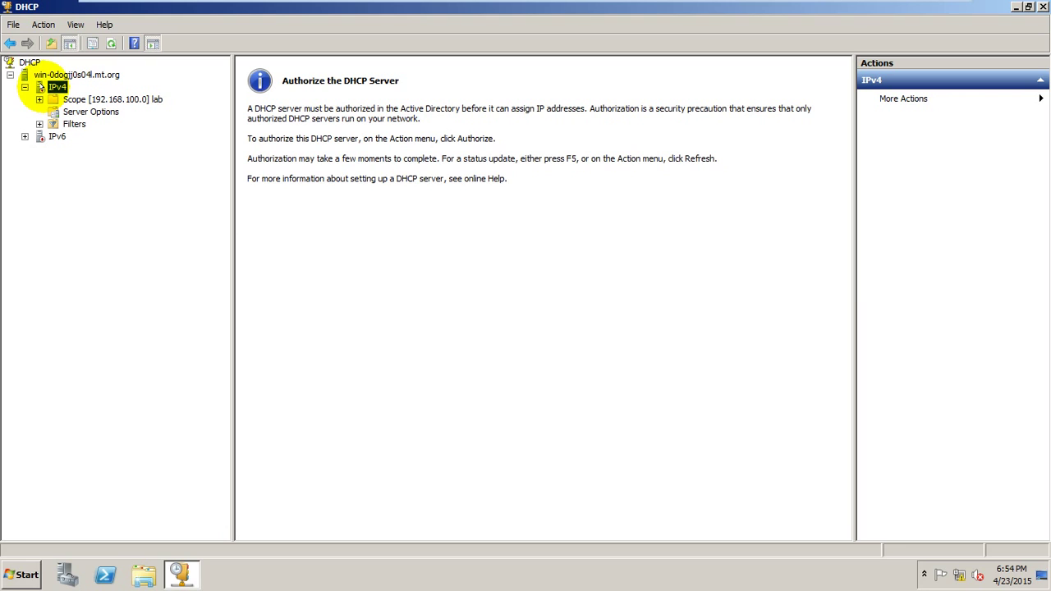
right_click(43, 86)
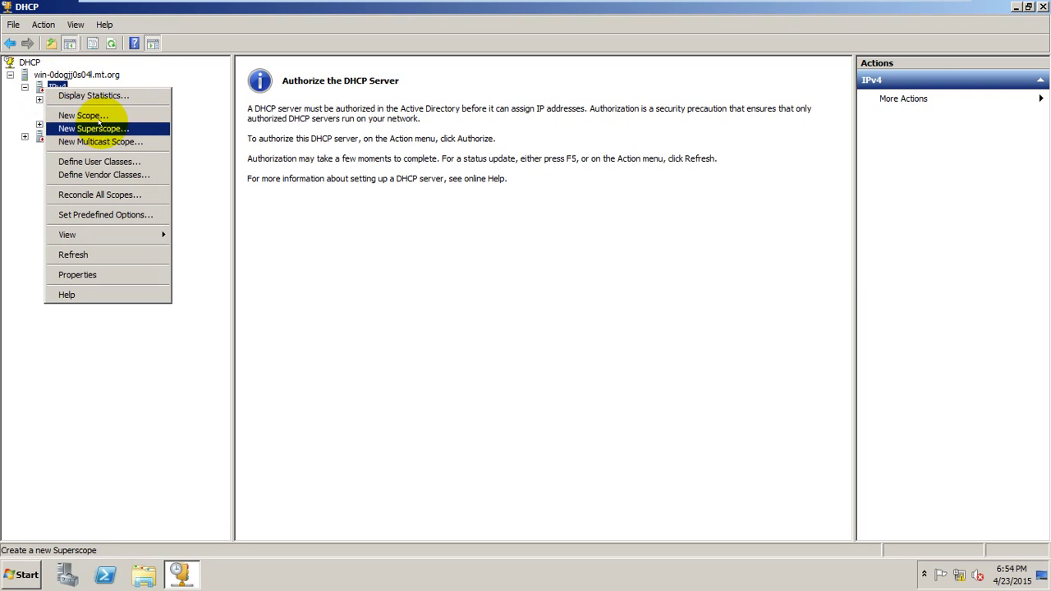
mouse_move(81, 235)
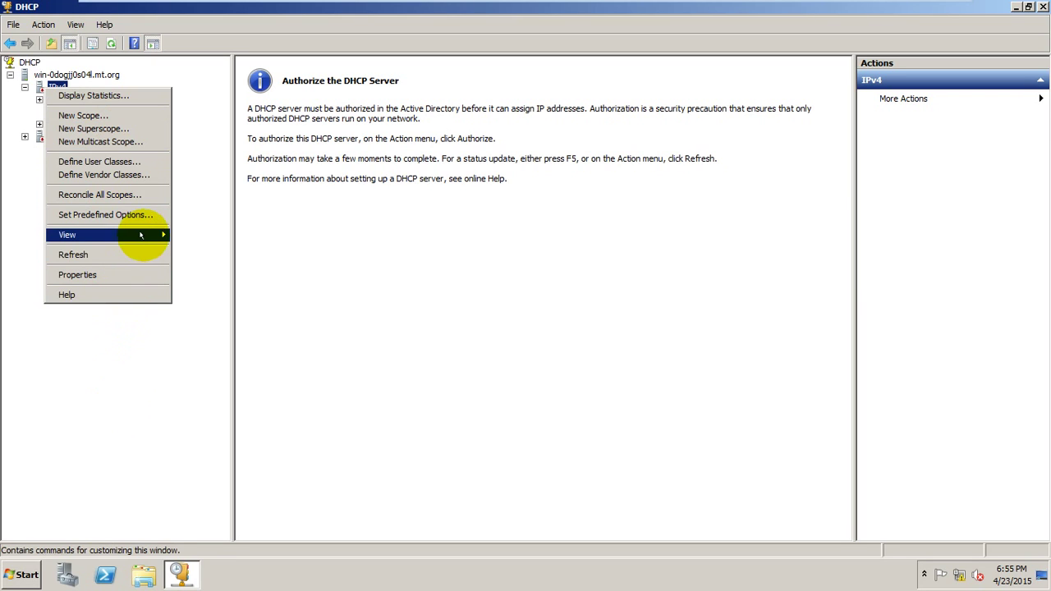
mouse_move(140, 236)
click(150, 391)
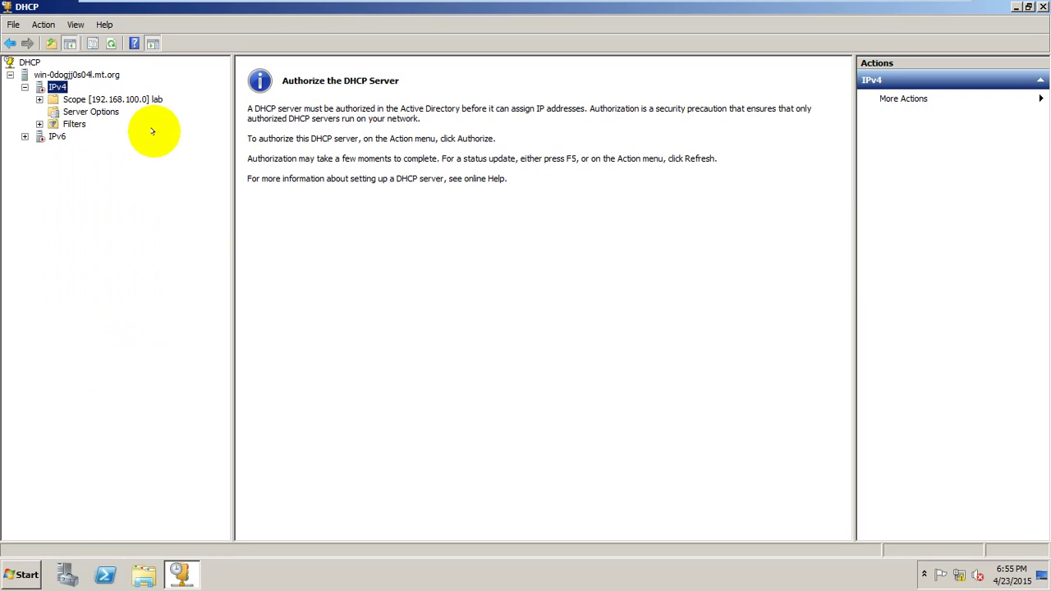
Review the DHCP server's tree, the lab scope's address pool, and the actions available for IPv4 and the scope.
click(81, 74)
click(39, 98)
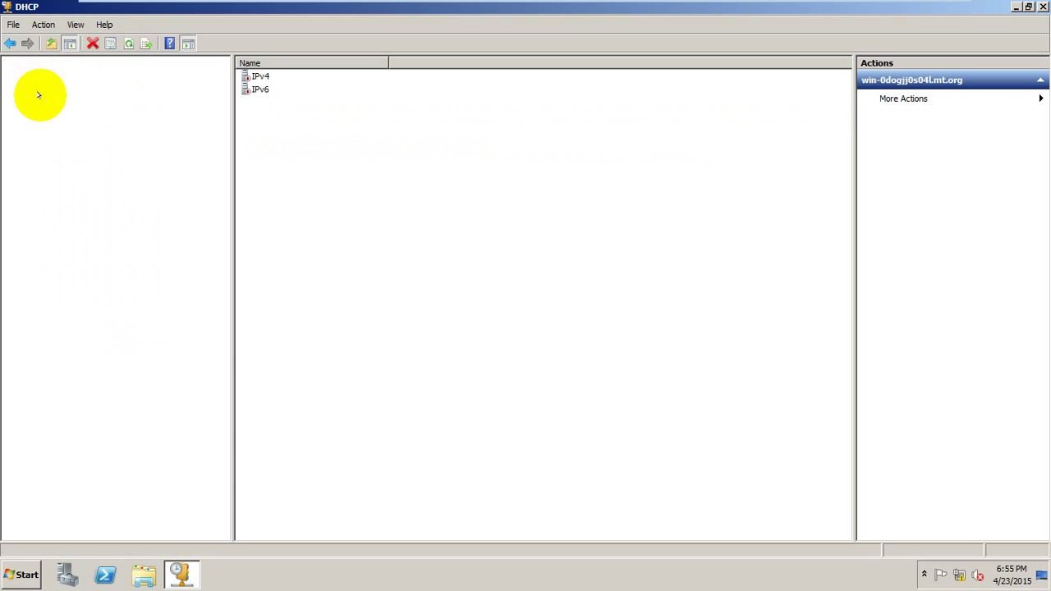
click(70, 113)
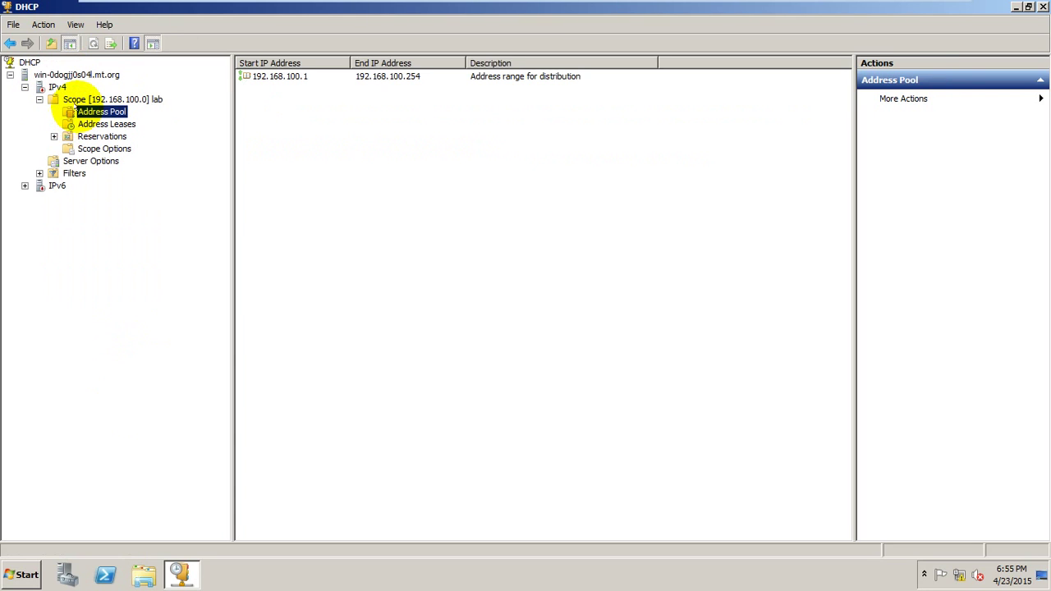
click(75, 99)
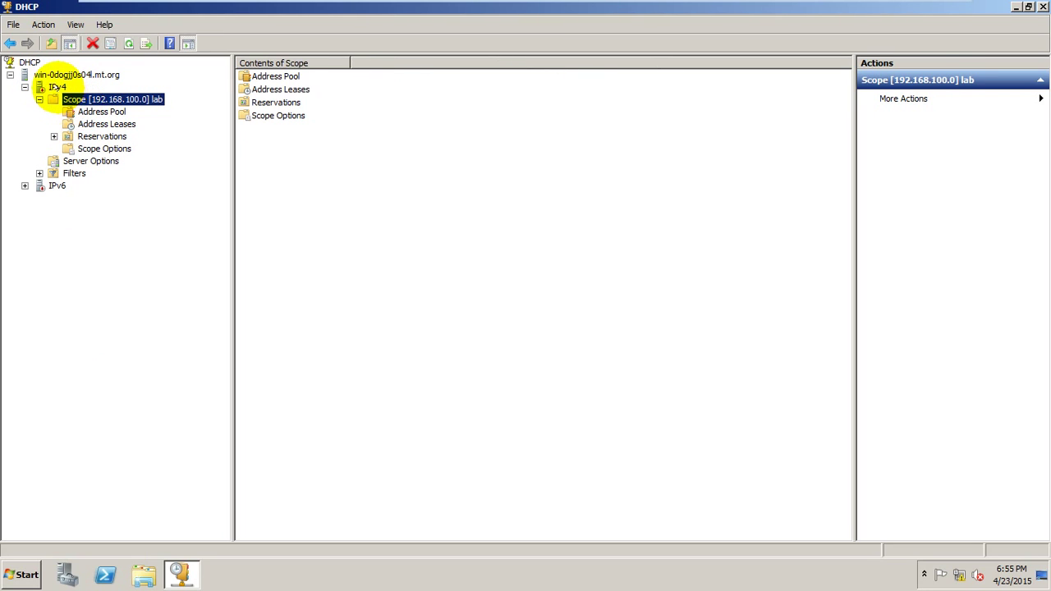
click(55, 88)
right_click(55, 87)
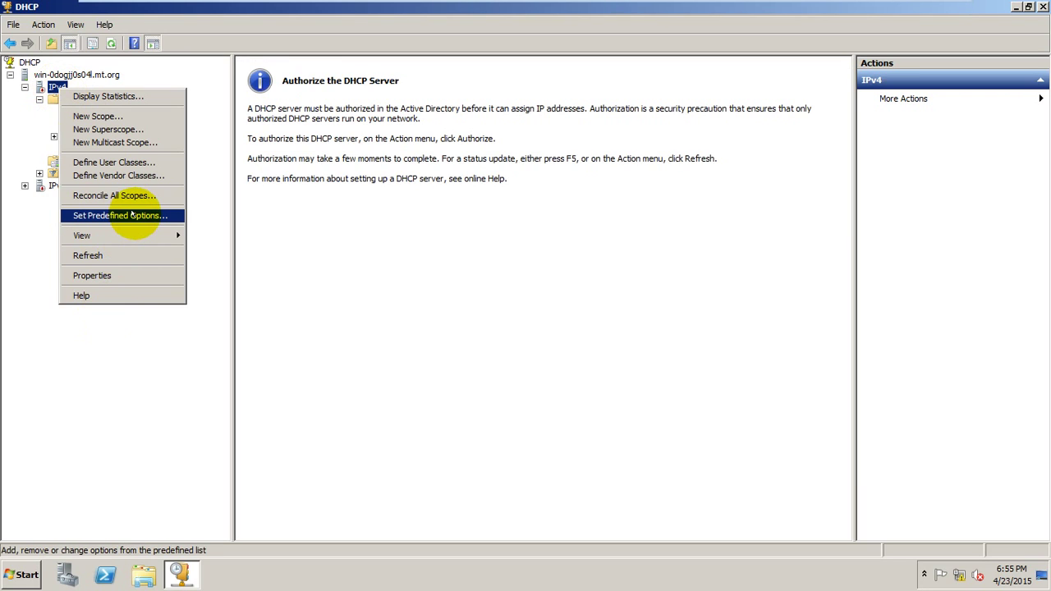
click(133, 320)
click(93, 111)
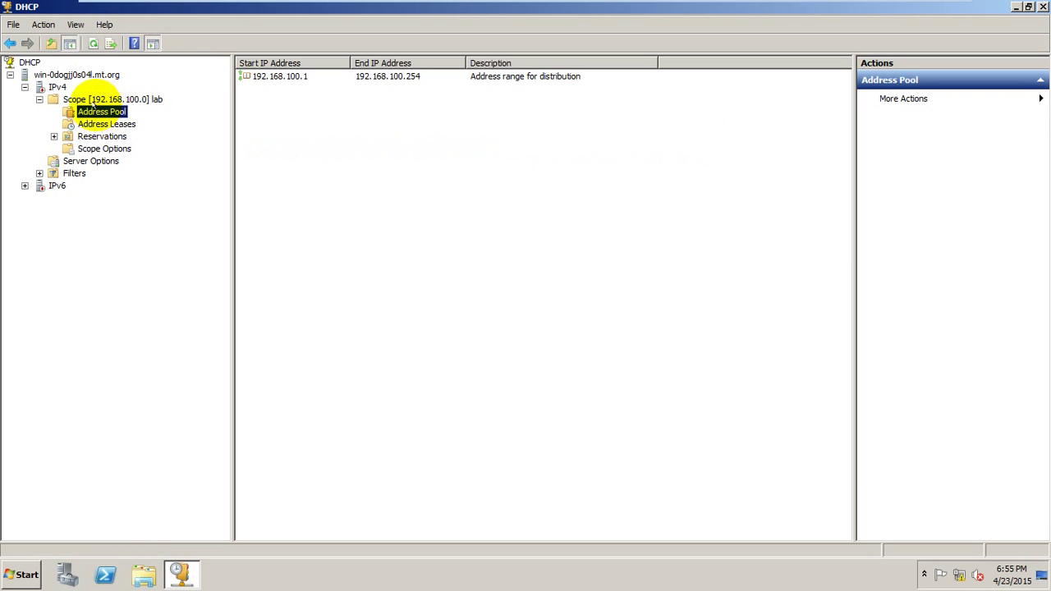
click(93, 100)
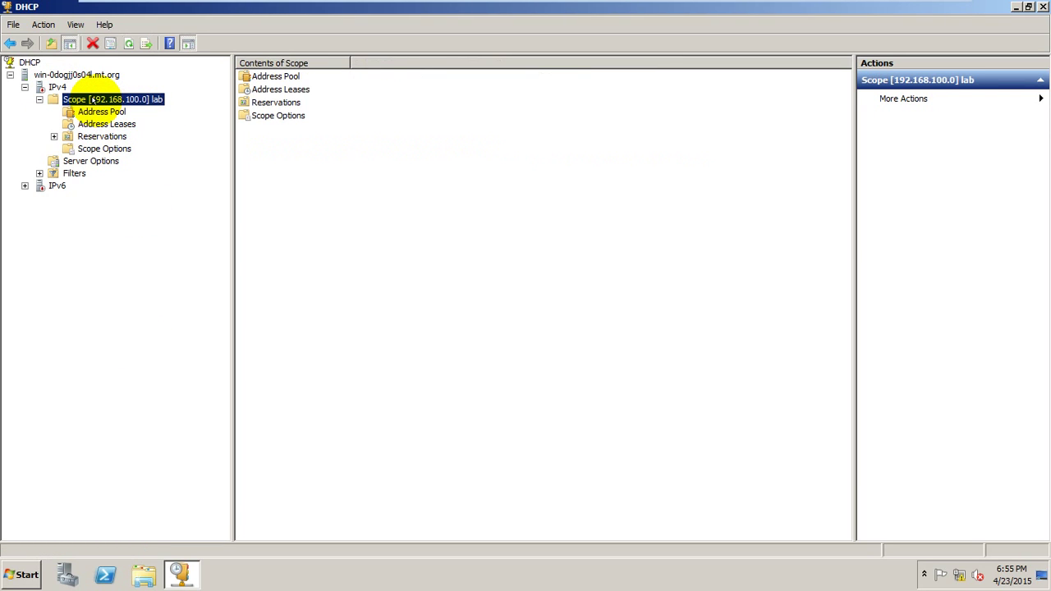
right_click(93, 100)
Enable automatic statistics updates every 10 minutes in the IPv4 properties.
click(51, 86)
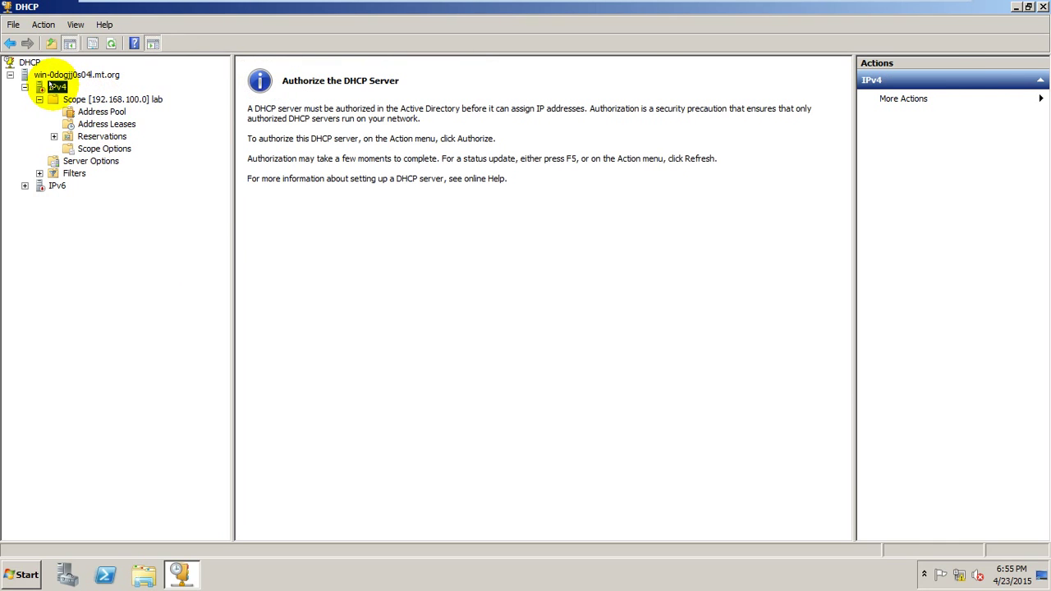
right_click(51, 86)
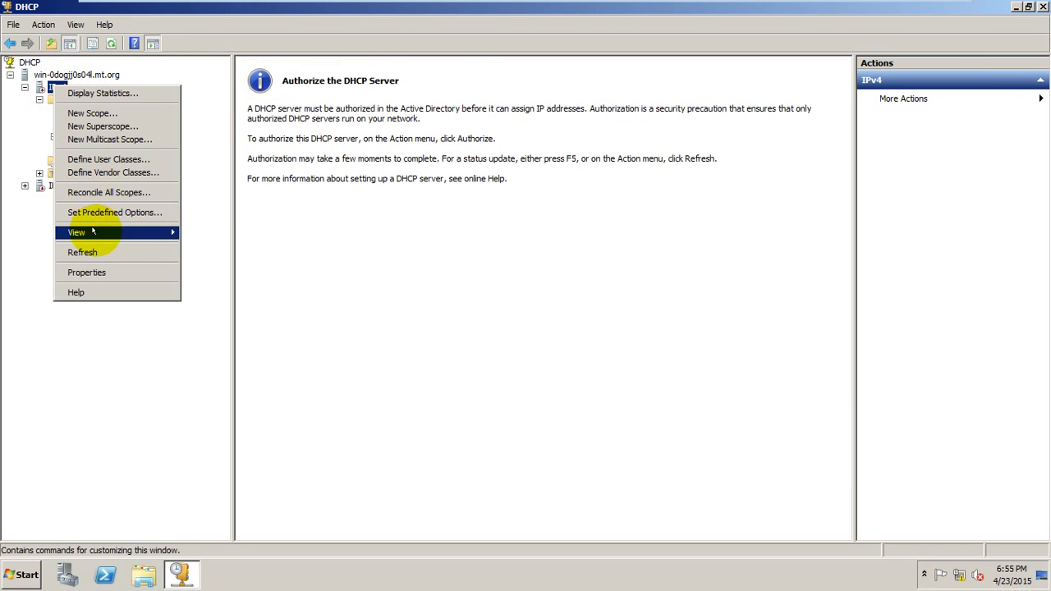
mouse_move(93, 232)
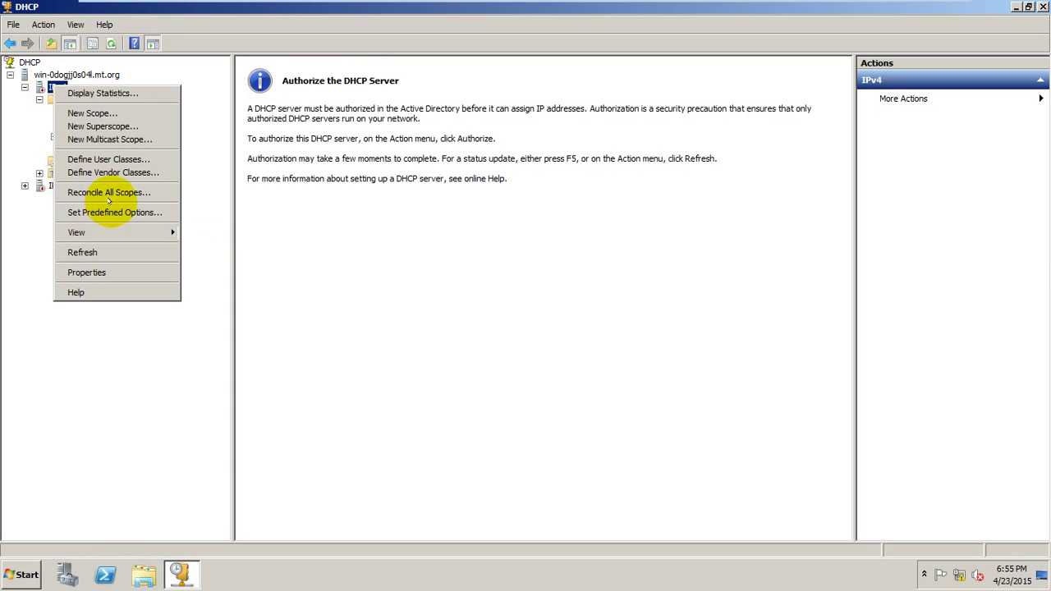
click(88, 272)
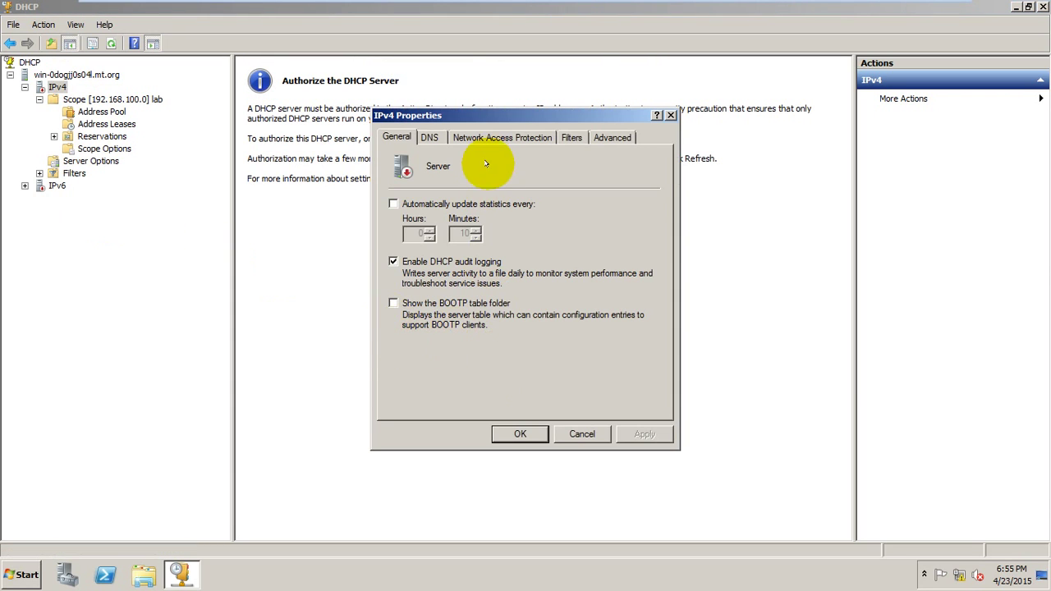
click(410, 206)
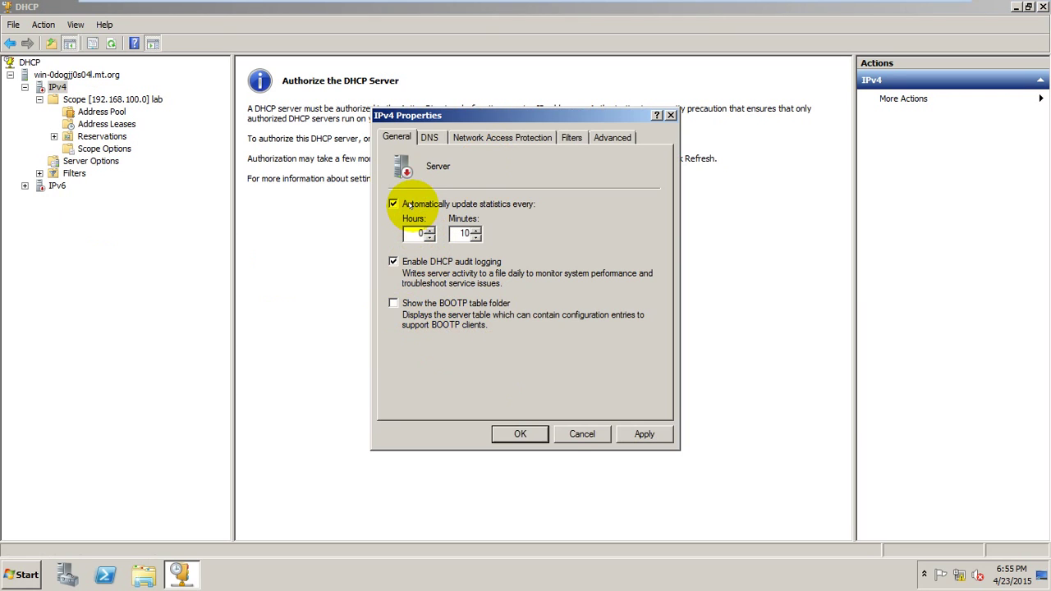
click(539, 434)
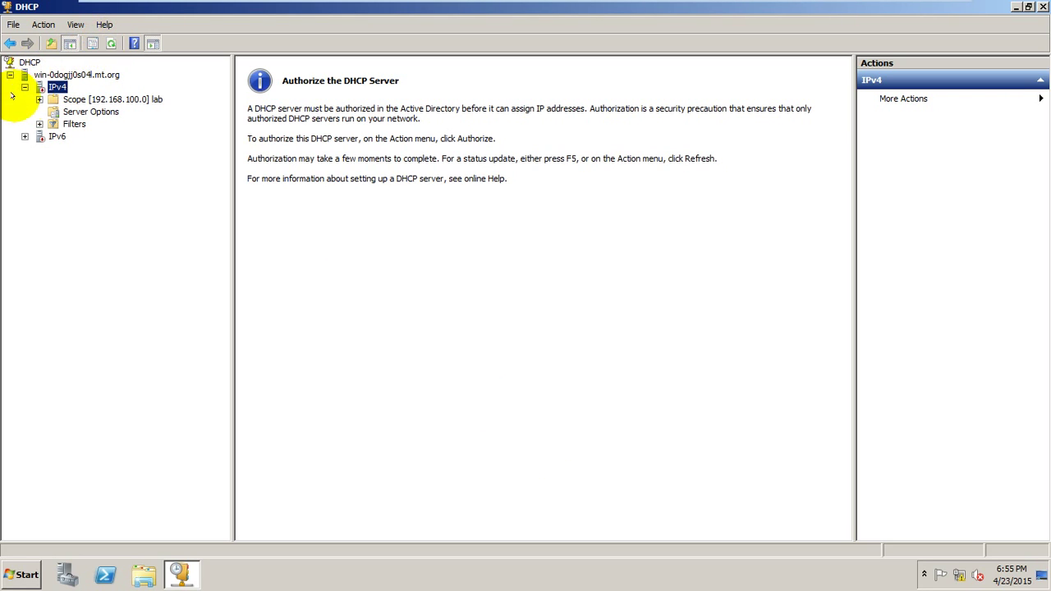
Delete the existing lab scope 192.168.100.0 from IPv4, confirming removal of the active scope.
click(38, 99)
click(49, 98)
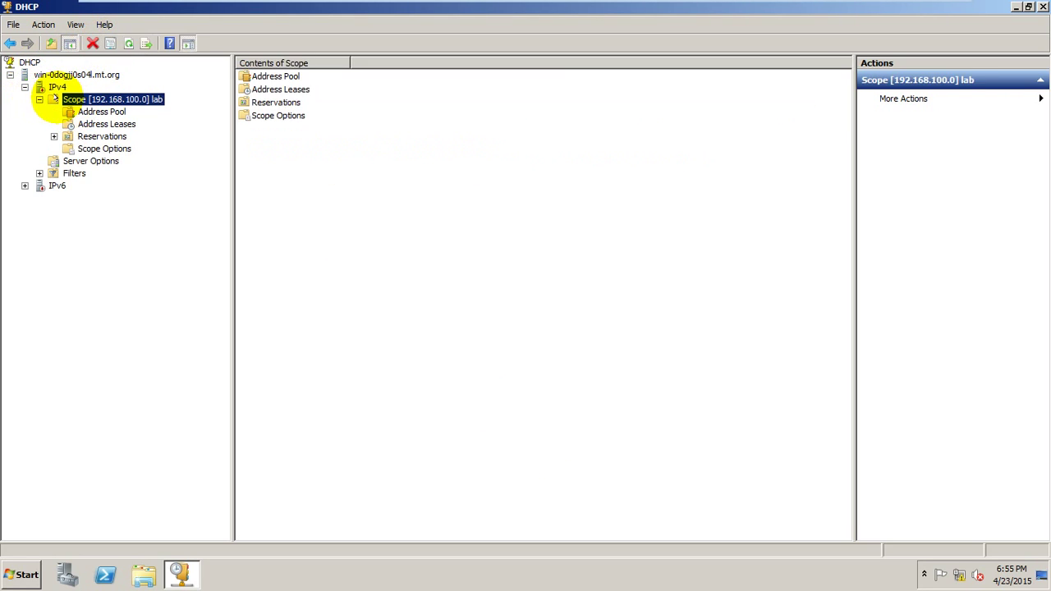
right_click(58, 99)
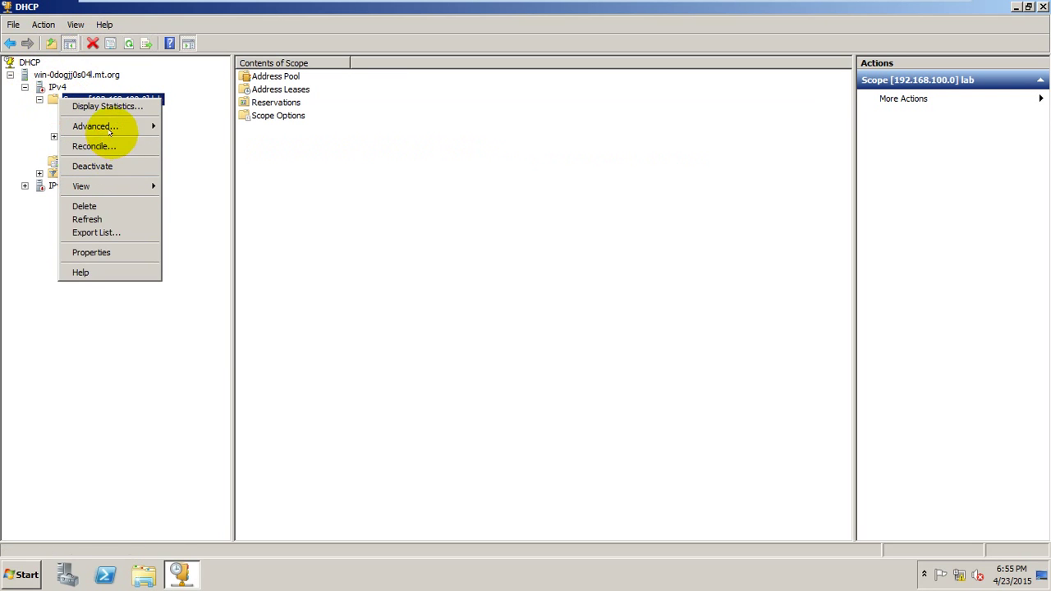
click(92, 210)
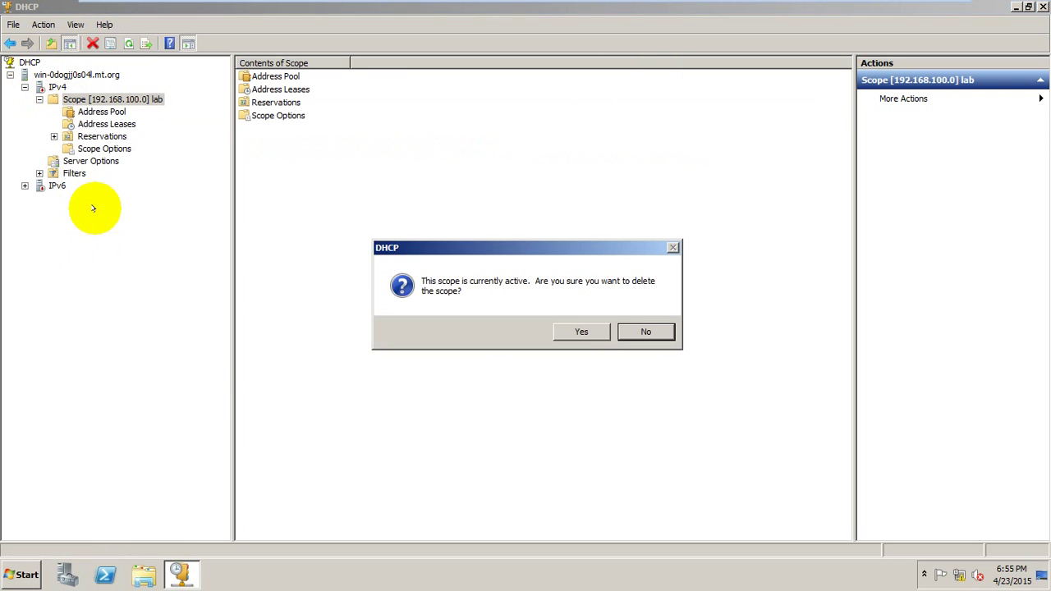
click(579, 330)
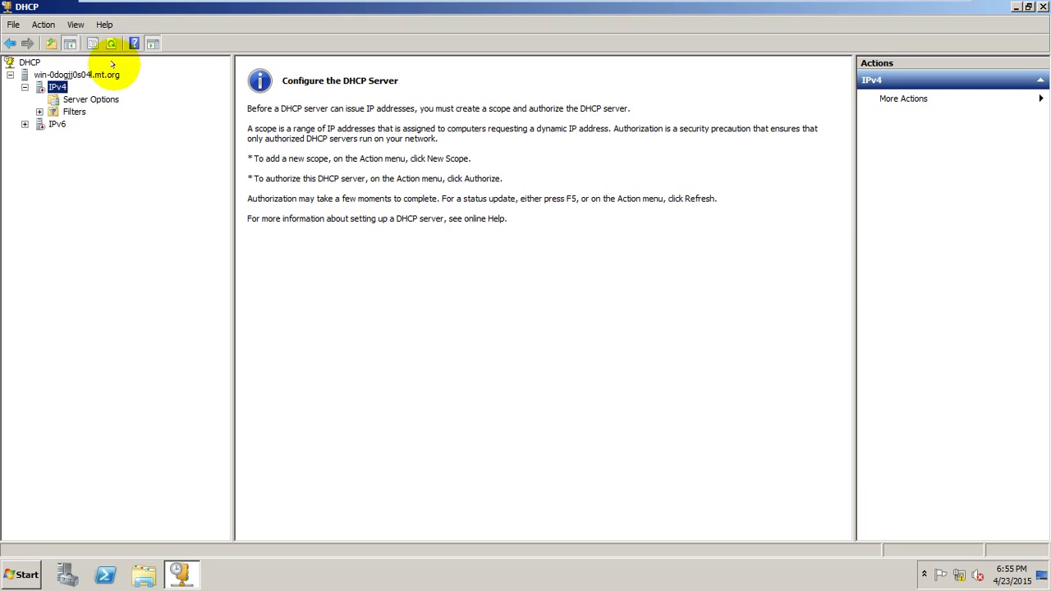
Start a new IPv4 scope and name it Lab.
right_click(58, 88)
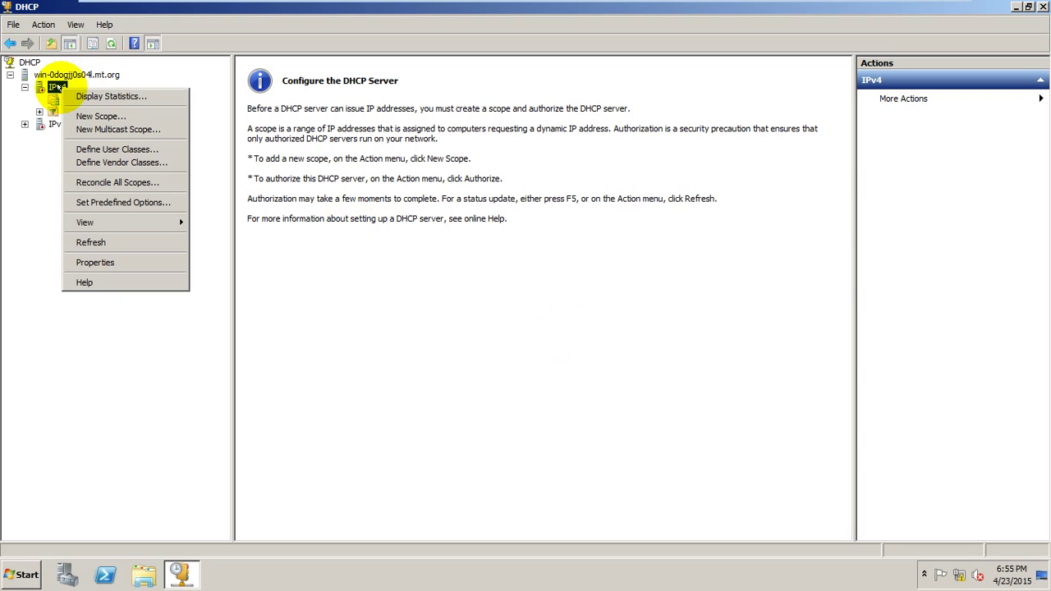
click(109, 118)
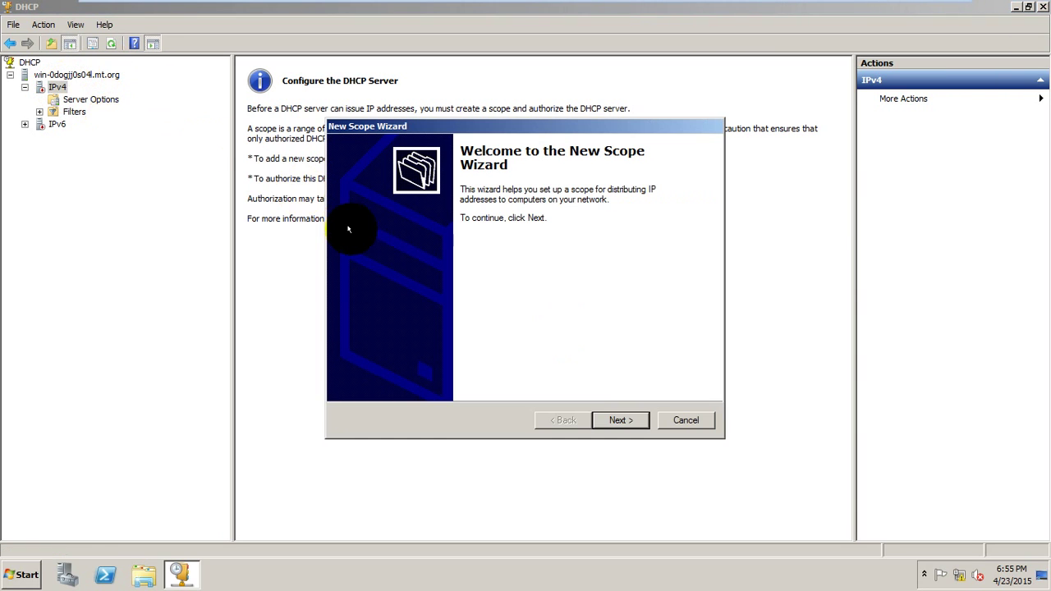
click(620, 421)
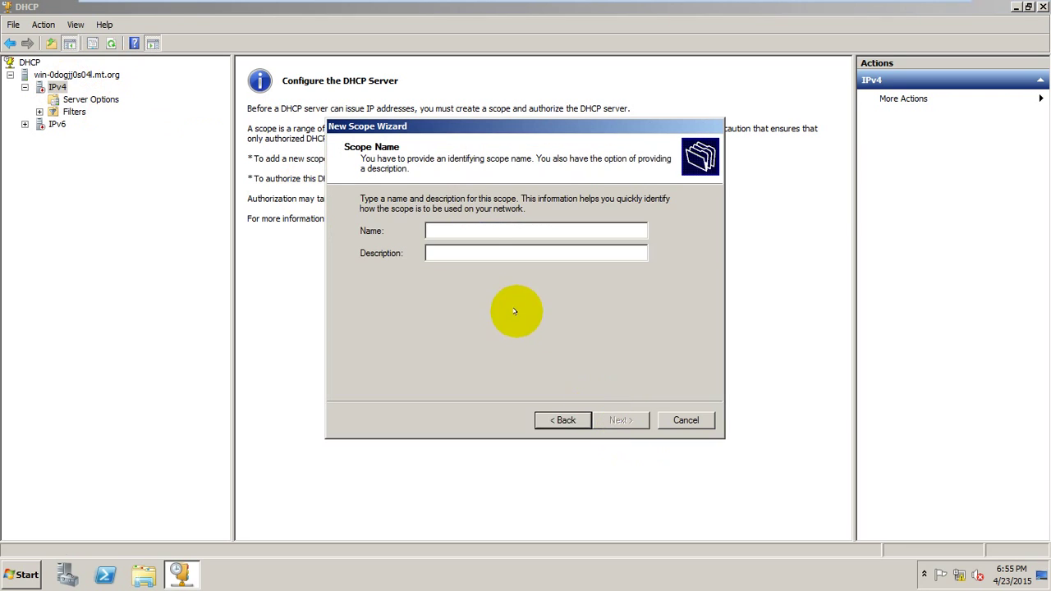
text(L)
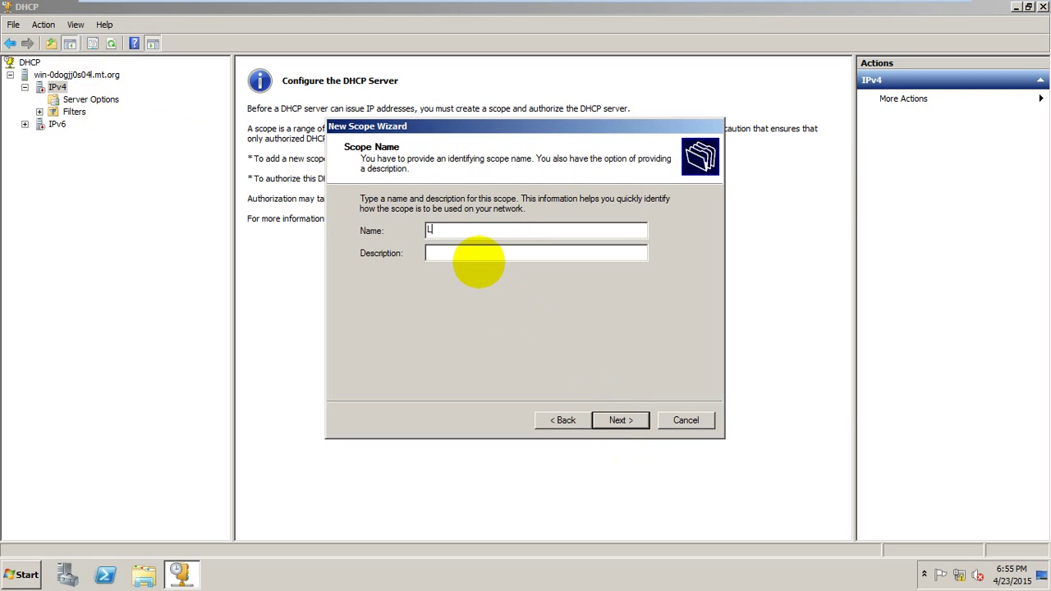
text(ab)
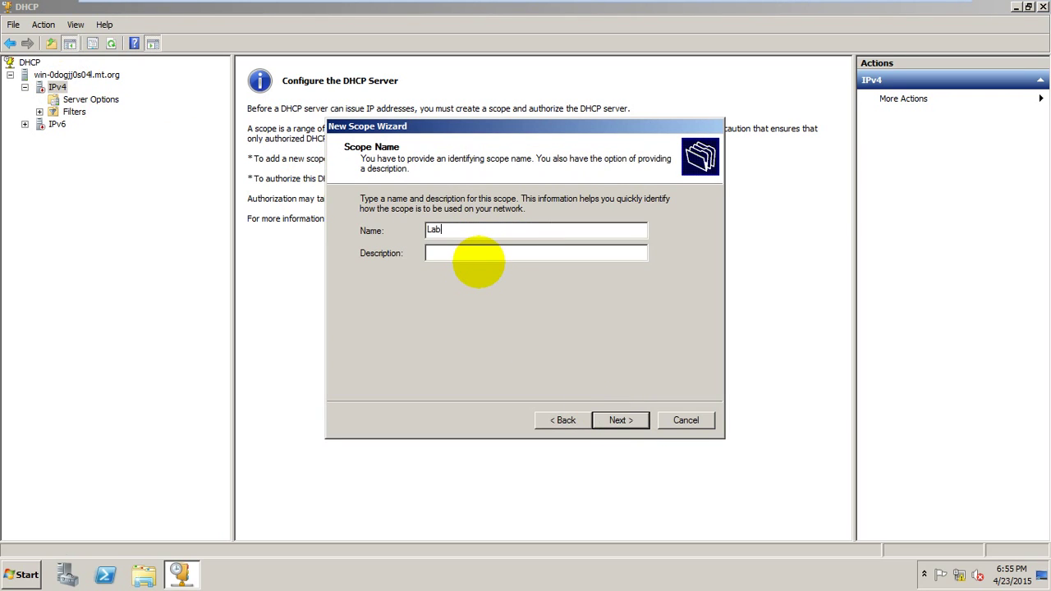
click(618, 423)
Set the new scope's address range from 192.168.100.1 to 192.168.100.254.
text(192 . 168 . 100 . 1)
key(Tab)
text(192 . 1)
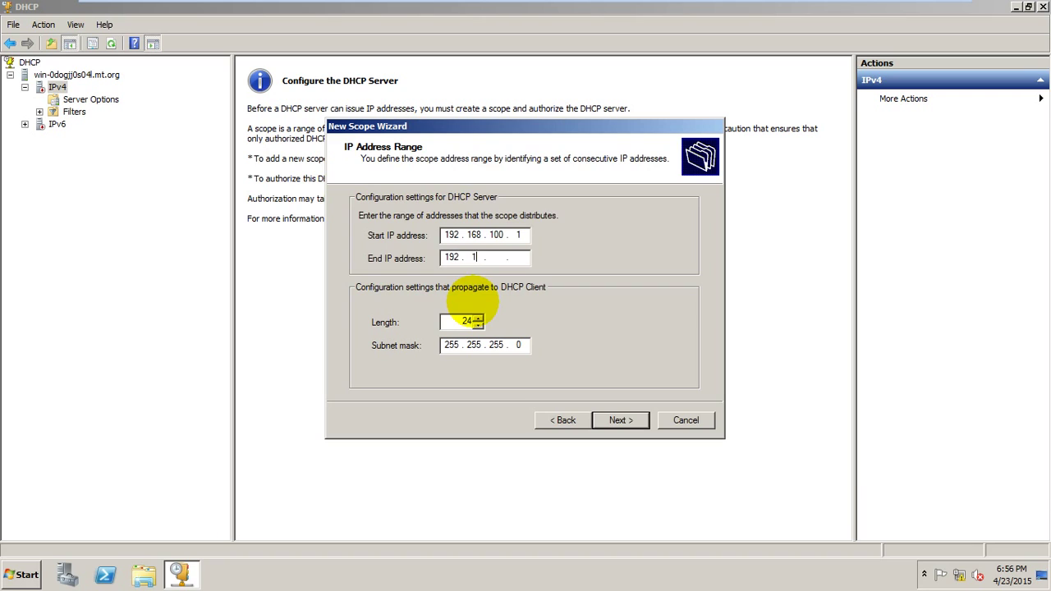
text(68 . 100 . 254)
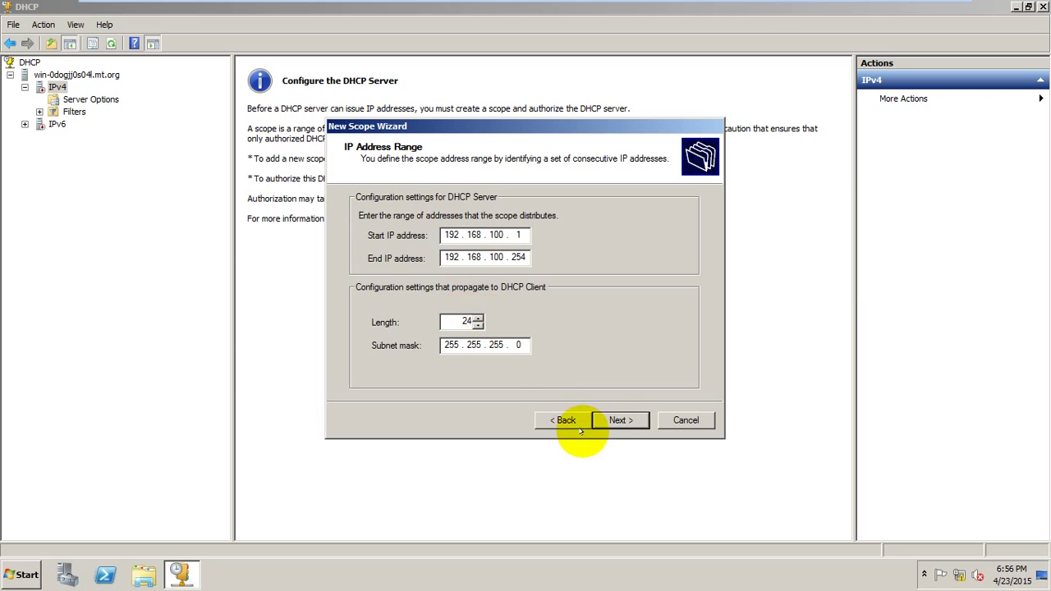
click(617, 422)
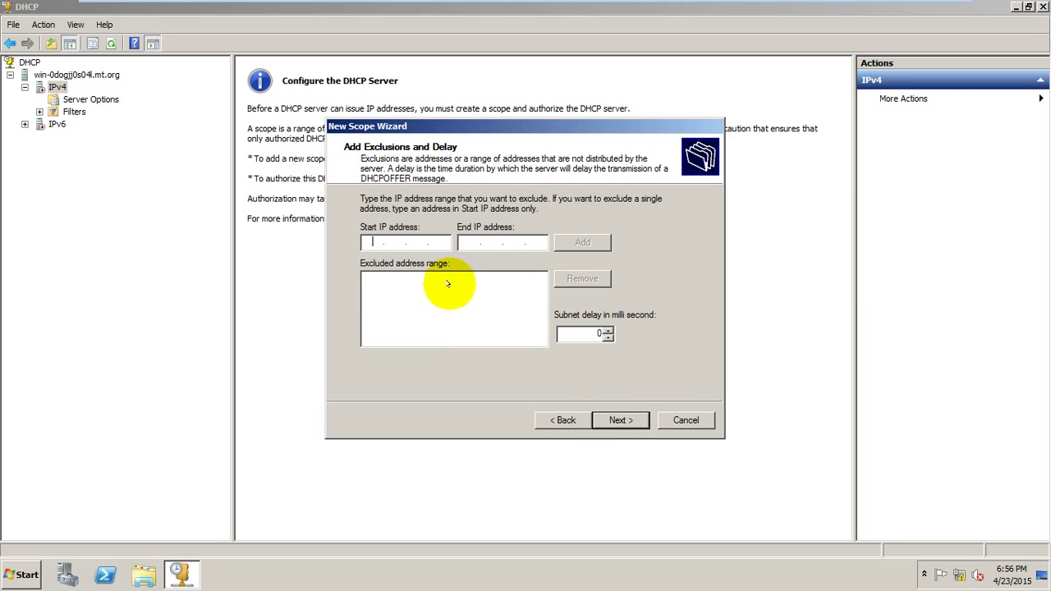
Enter 192.168.100.1 to 192.168.100.10 as the address range to exclude from the scope.
click(457, 327)
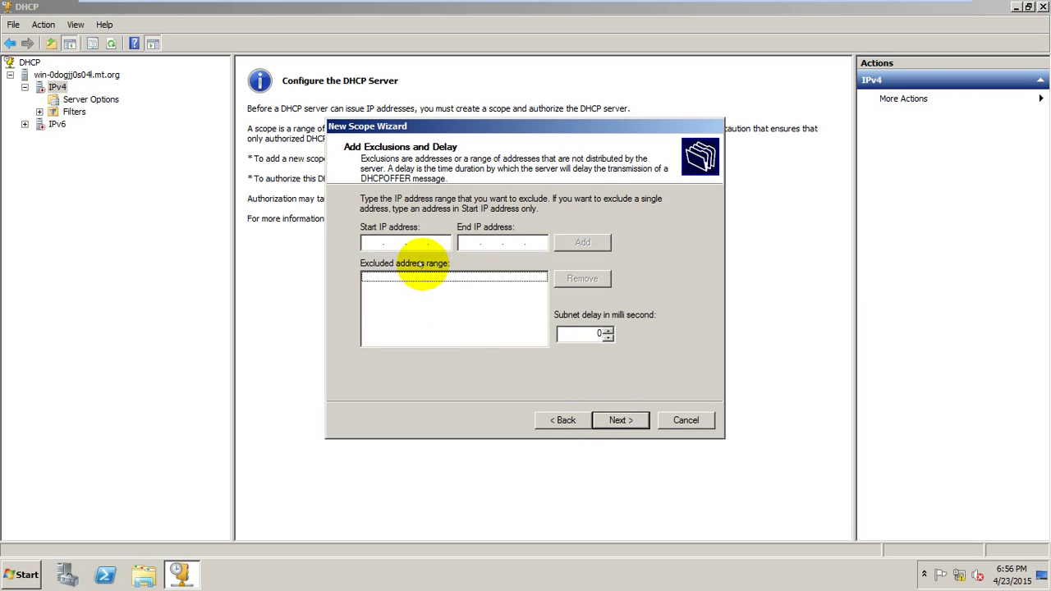
click(376, 242)
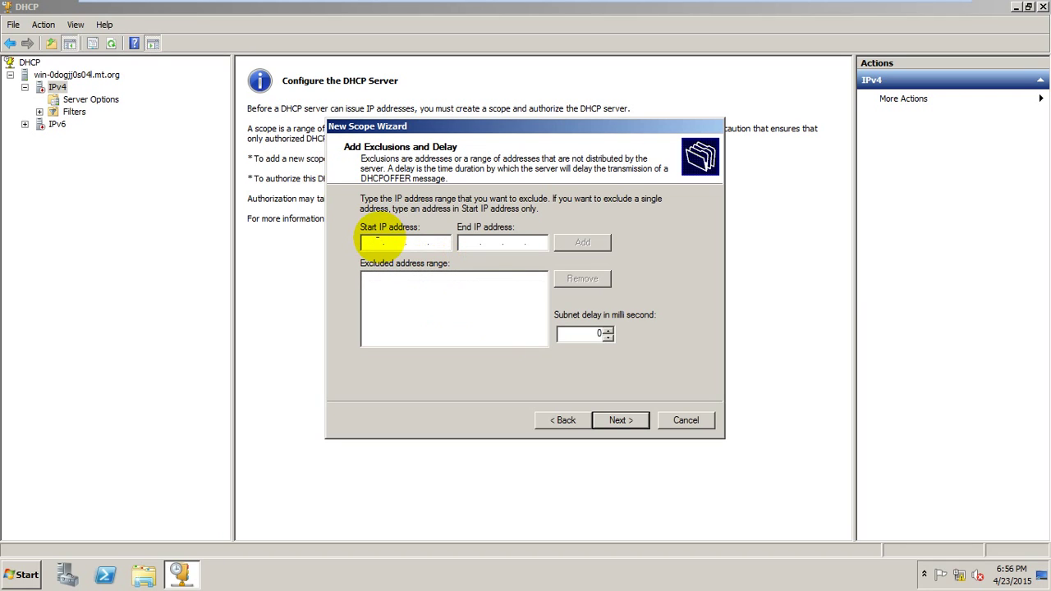
text(12)
text(9)
key(BackSpace)
key(BackSpace)
key(BackSpace)
key(BackSpace)
text(192.168.100.1)
key(Tab)
text(192 . 168 . 100 . )
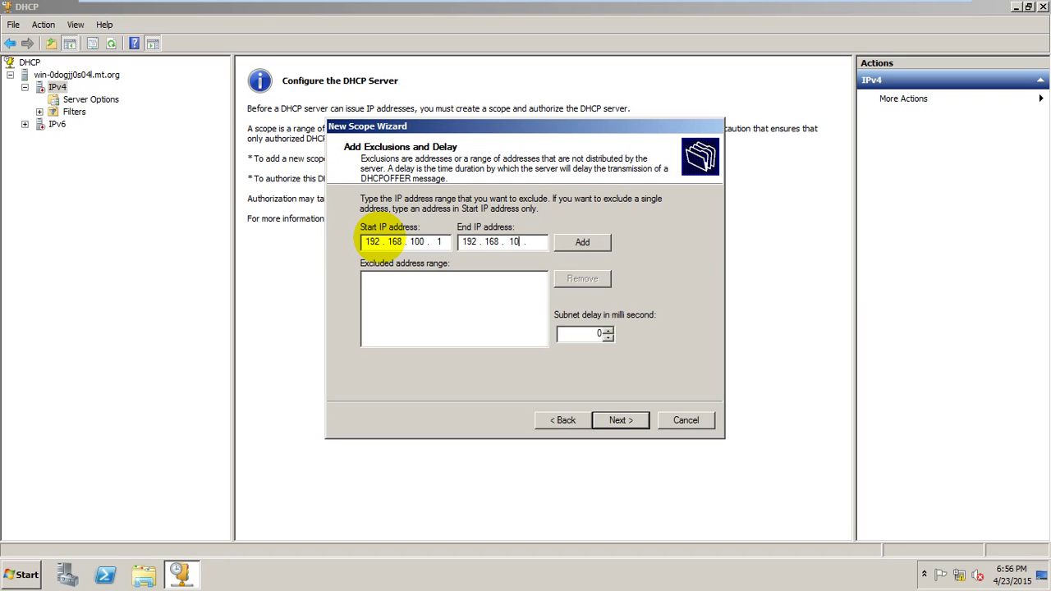
text(10)
click(399, 321)
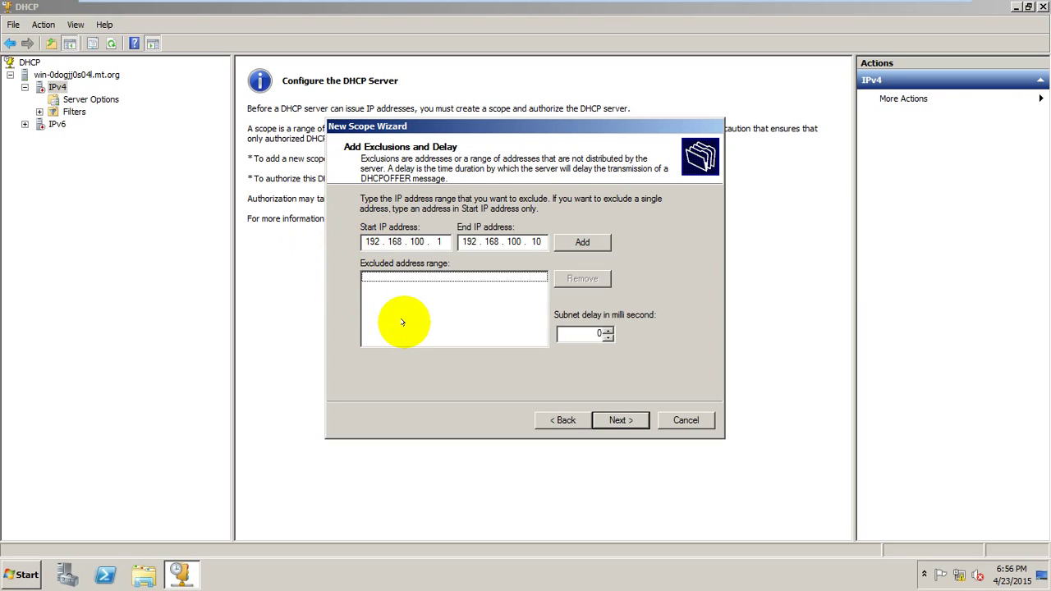
Try 200 and 100 as the last octet of the exclusion's end address, and restore it to 10.
click(541, 242)
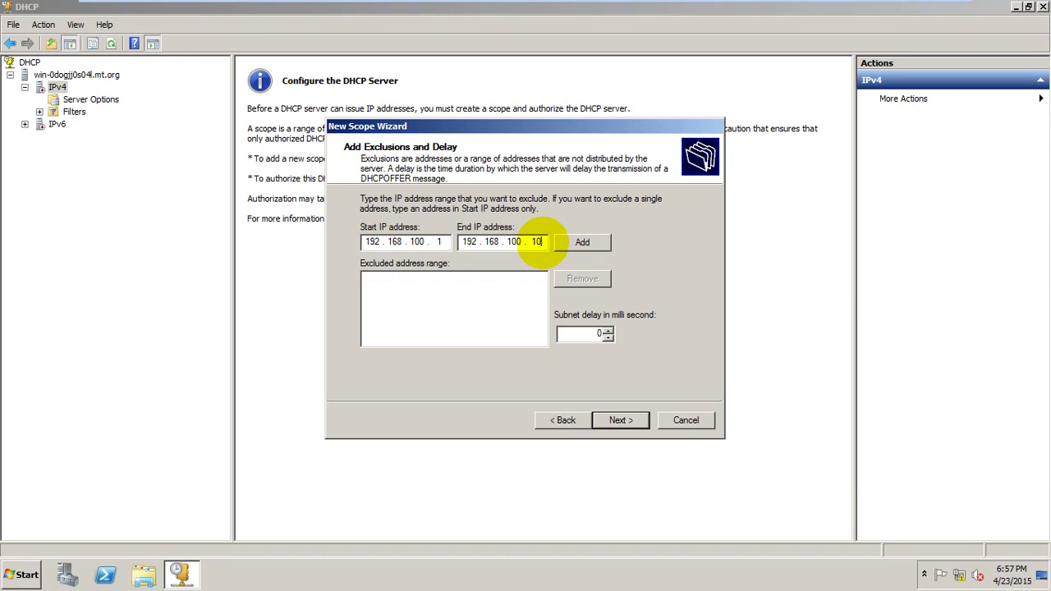
key(BackSpace)
key(BackSpace)
text(200)
key(BackSpace)
key(BackSpace)
key(BackSpace)
text(100)
key(BackSpace)
key(BackSpace)
text(0)
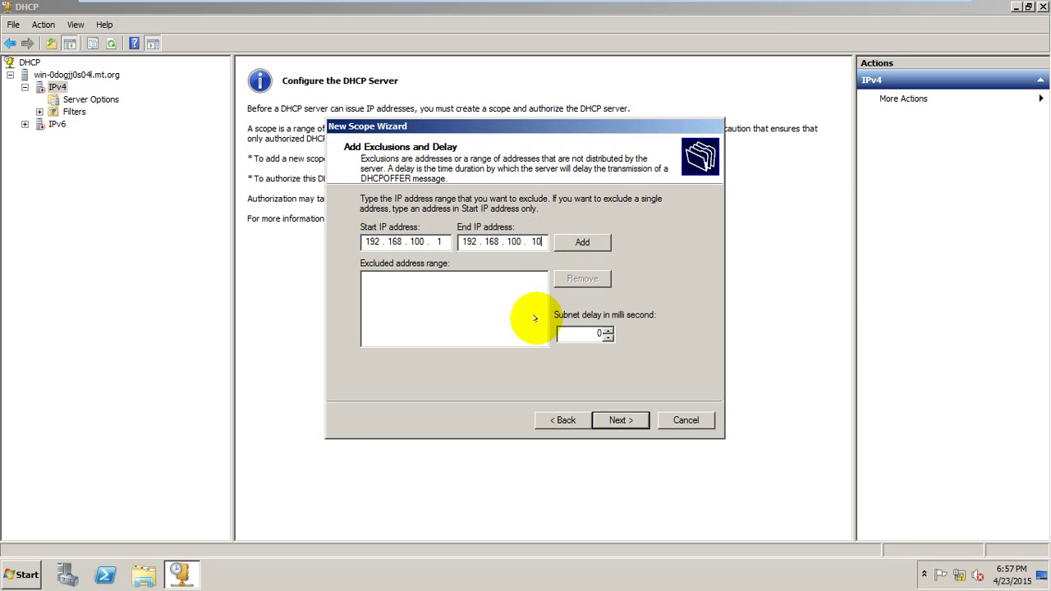
Add the entered exclusion range to the scope and accept the default lease duration.
click(582, 243)
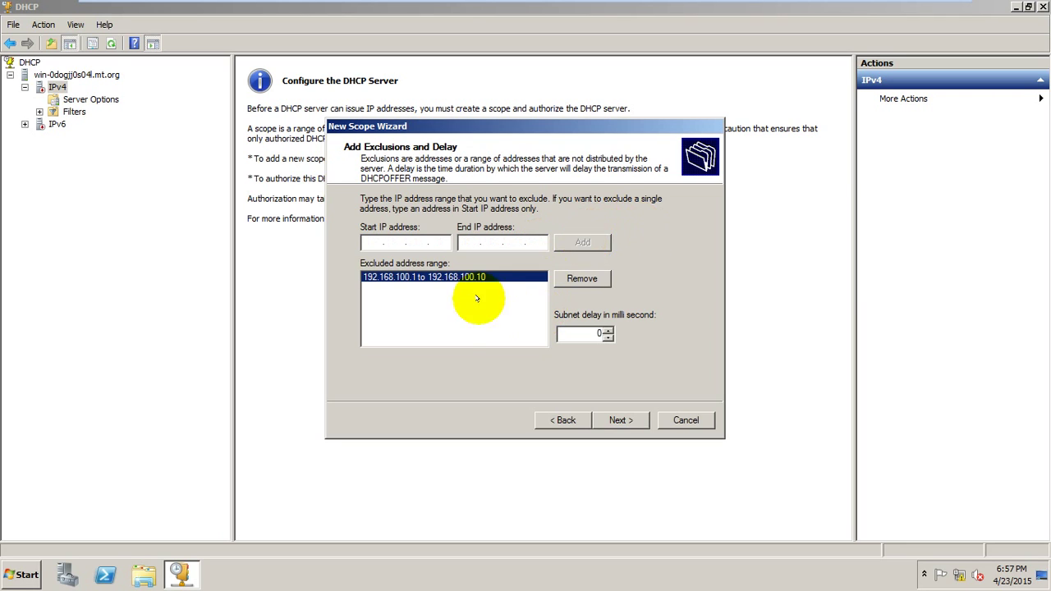
click(624, 421)
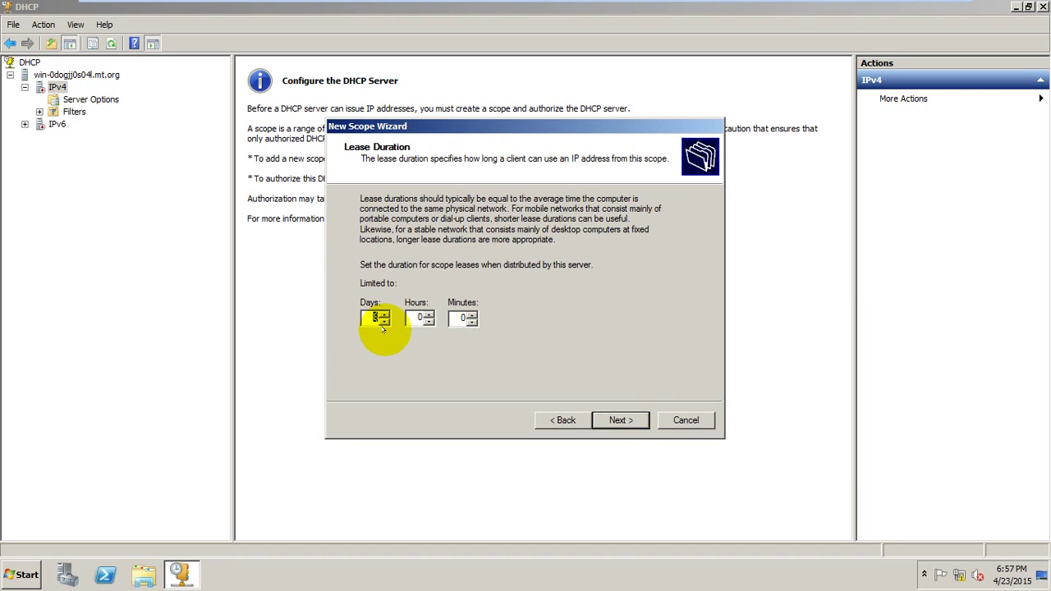
click(618, 421)
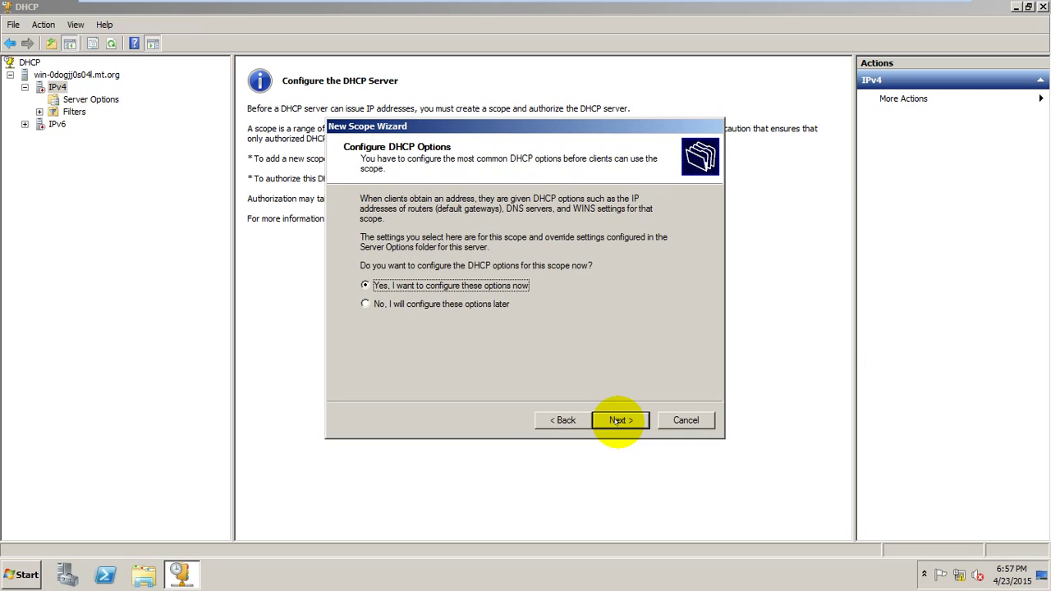
Choose to configure the scope's DHCP options now and add 192.168.100.2 as the router (default gateway) address.
click(617, 421)
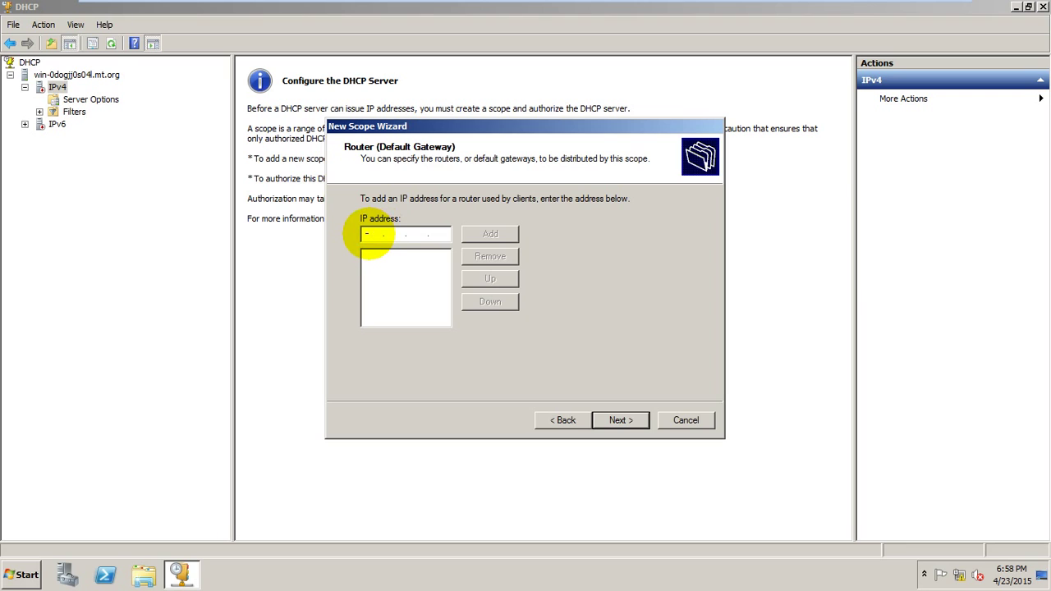
text(192 . 168 . 100 . 2)
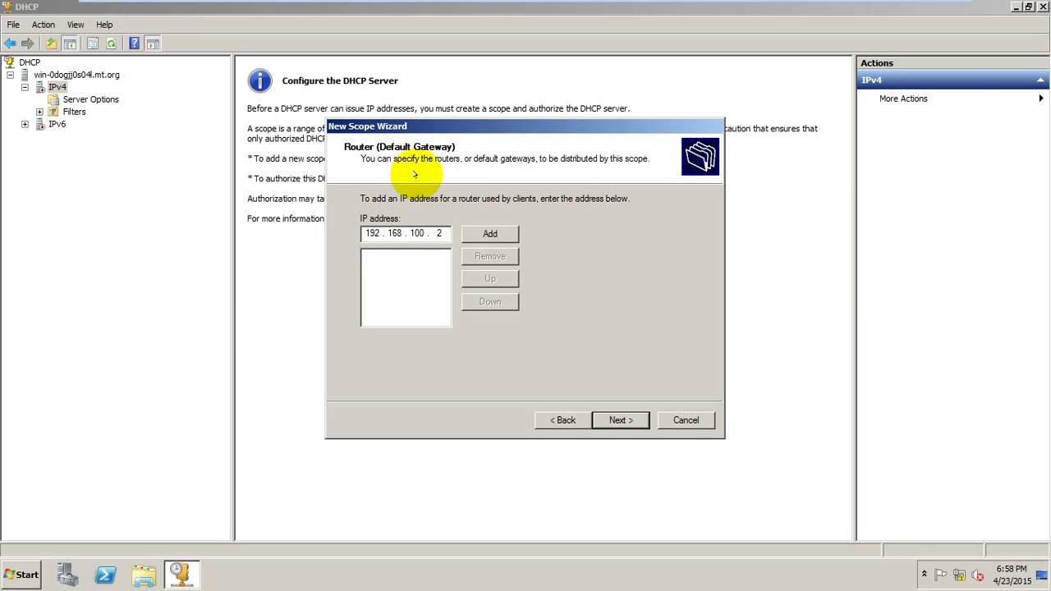
click(480, 238)
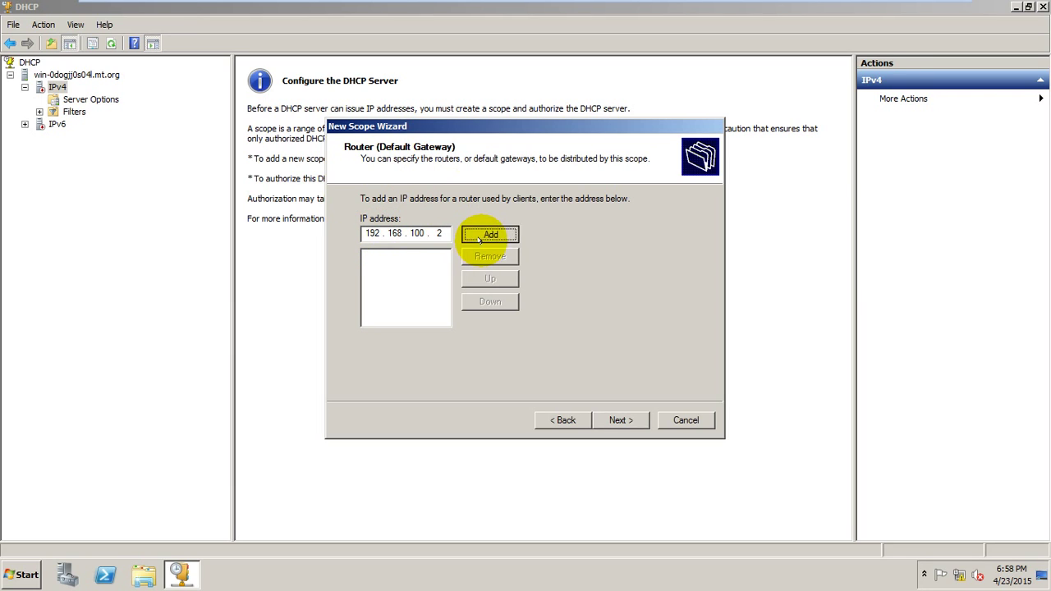
click(619, 420)
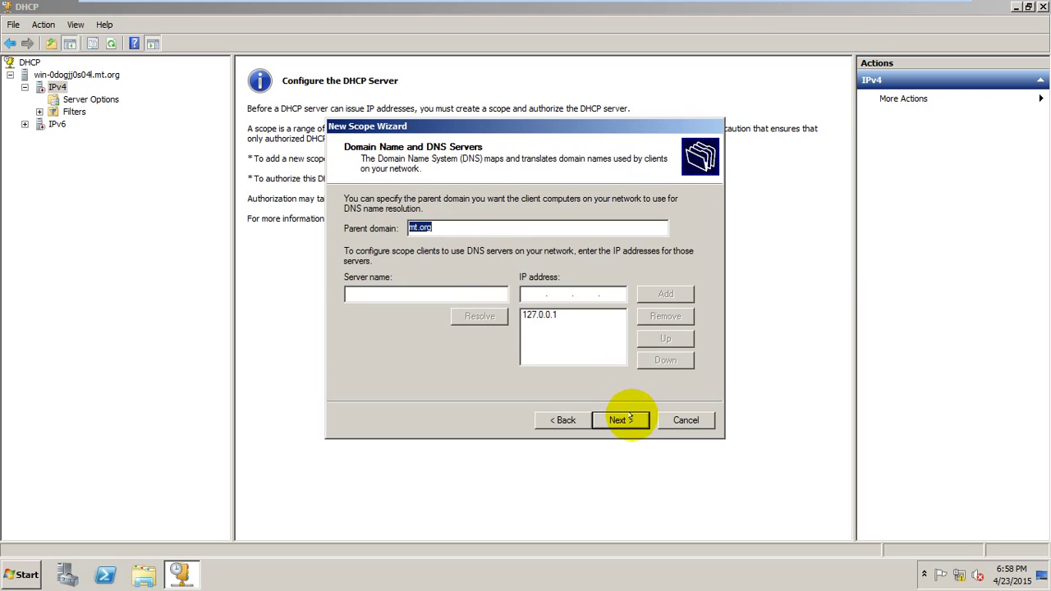
Try to resolve dcserver2008r2 as the DNS server name, and return to the router page of the wizard.
click(460, 296)
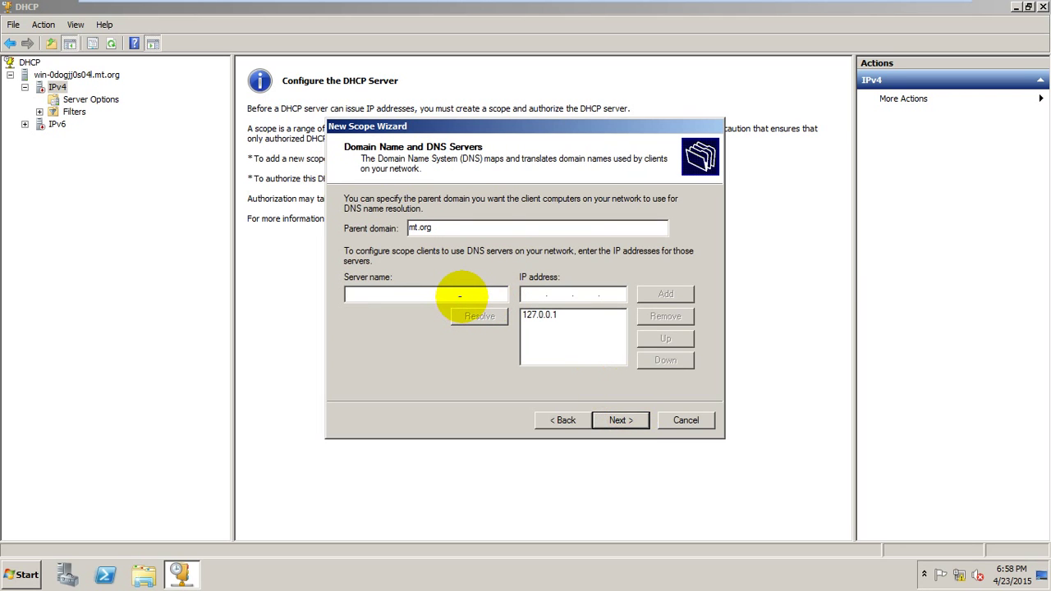
text(dcser)
text(ver2008r2)
click(501, 317)
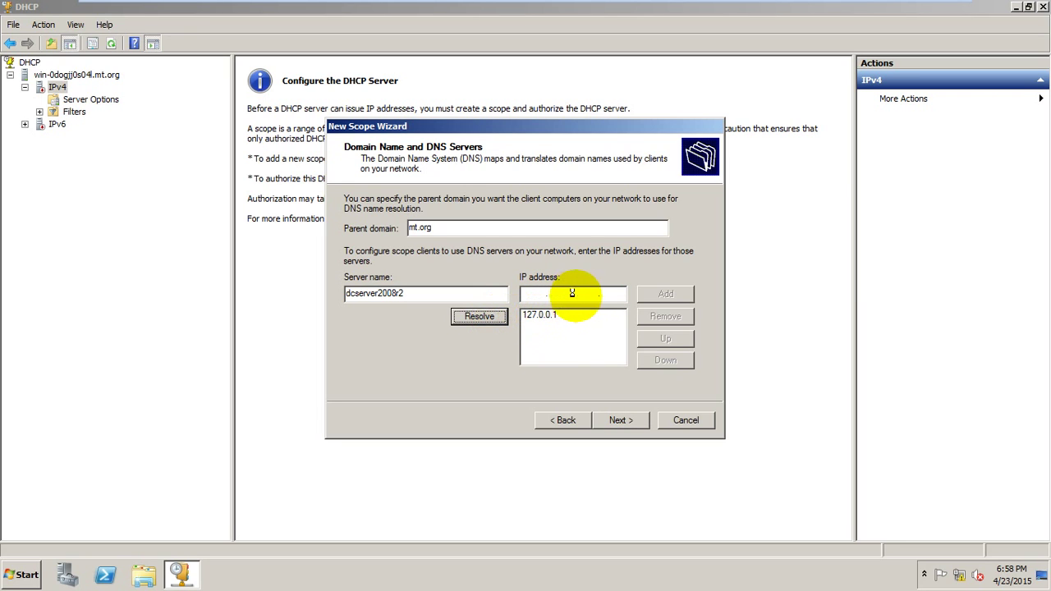
click(558, 331)
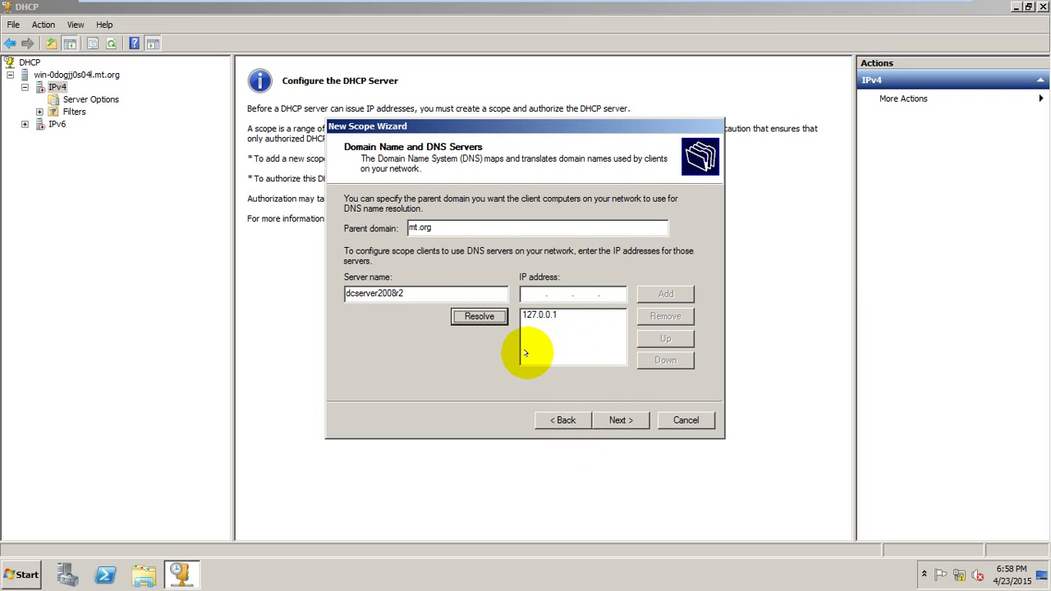
click(558, 419)
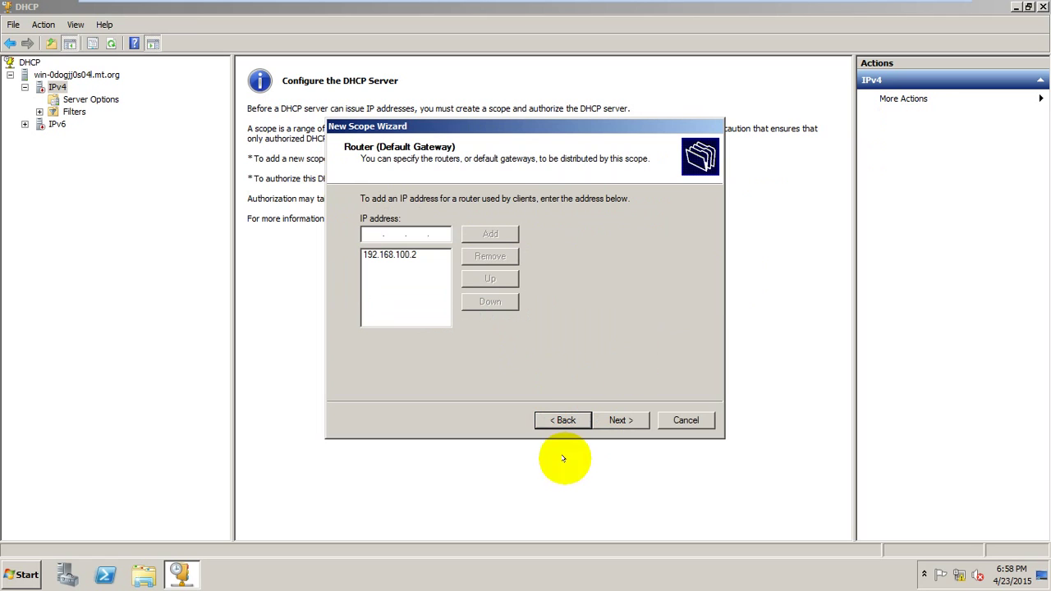
Open a Command Prompt and run hostname to look up the server's computer name.
key(super+r)
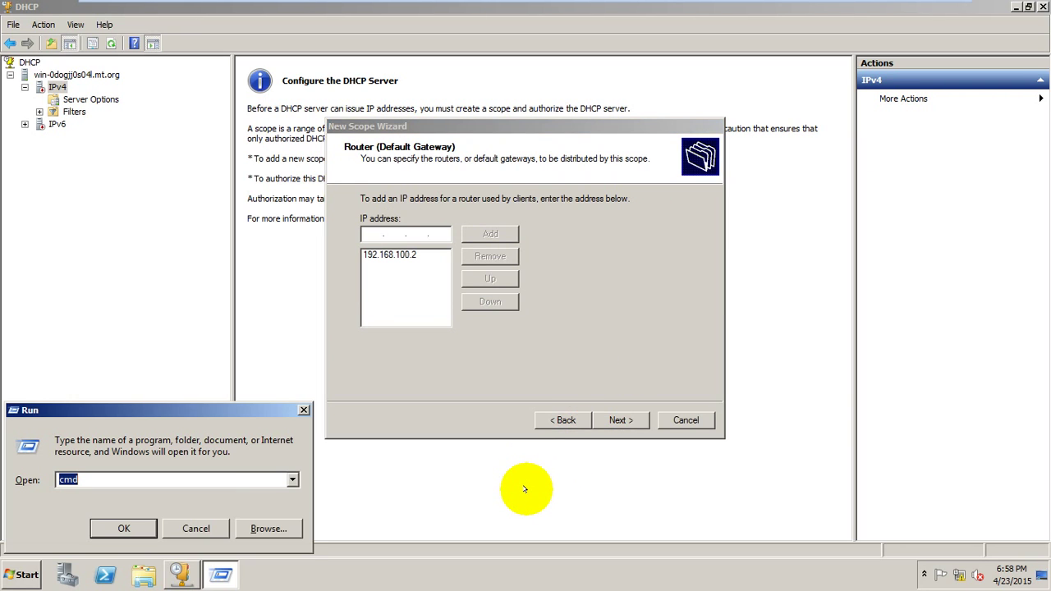
key(Return)
text(hostname)
key(Return)
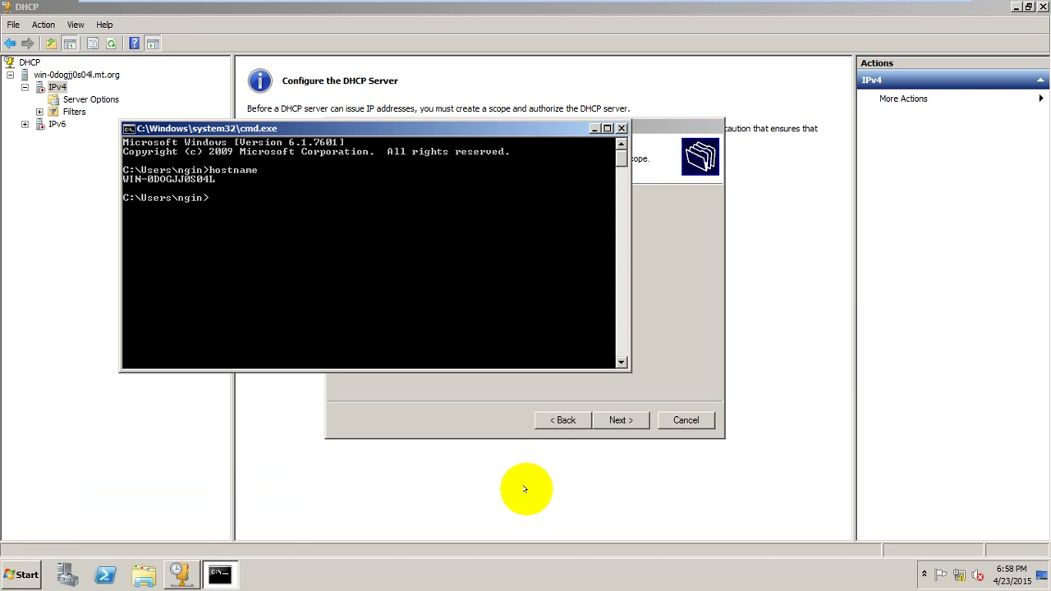
Copy the host name from the hostname output and minimise the Command Prompt.
right_click(210, 181)
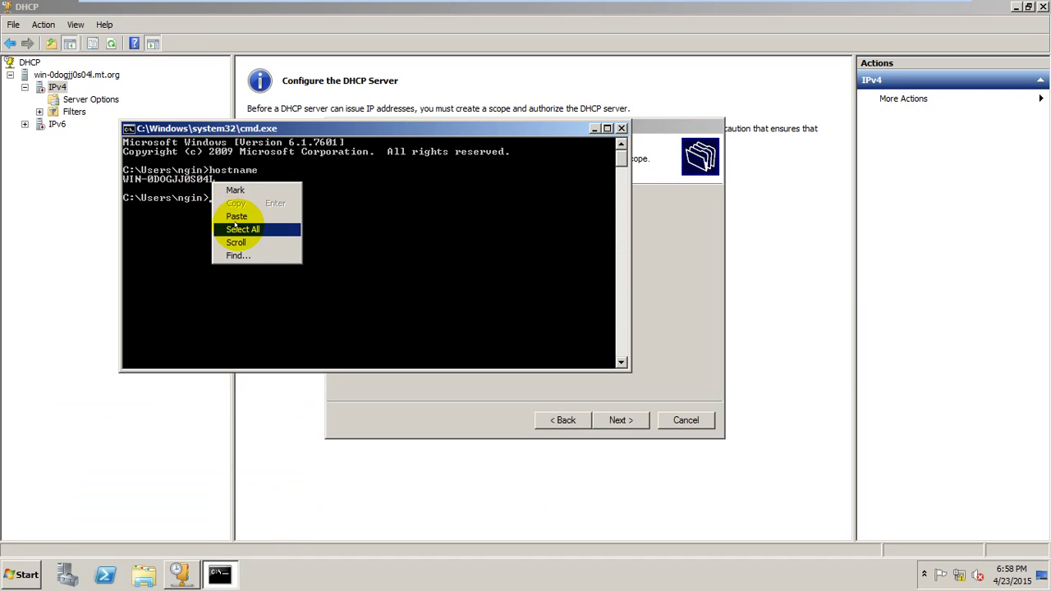
click(236, 190)
drag(219, 180, 123, 179)
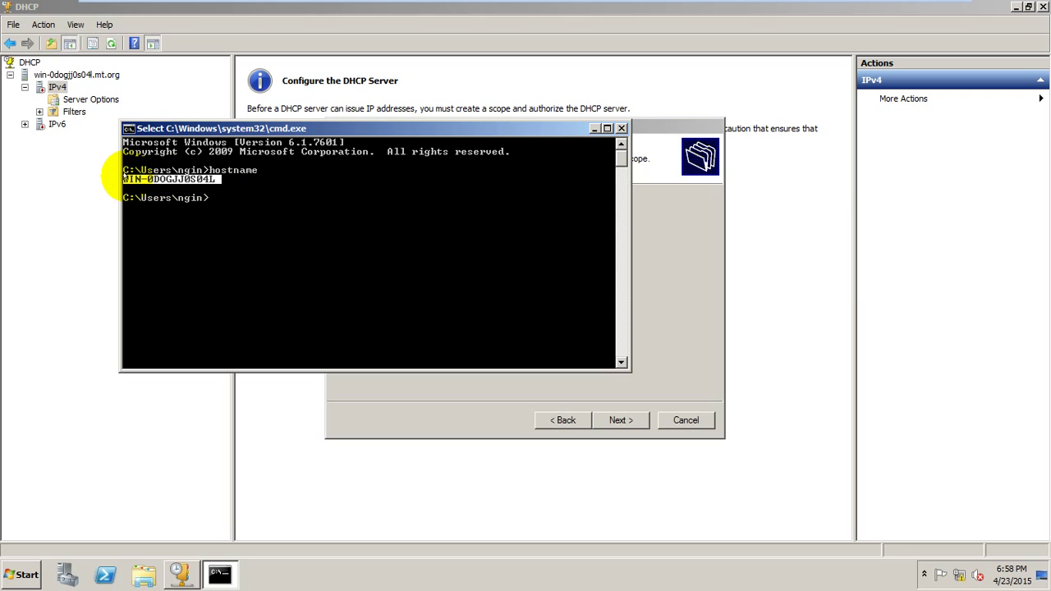
key(Return)
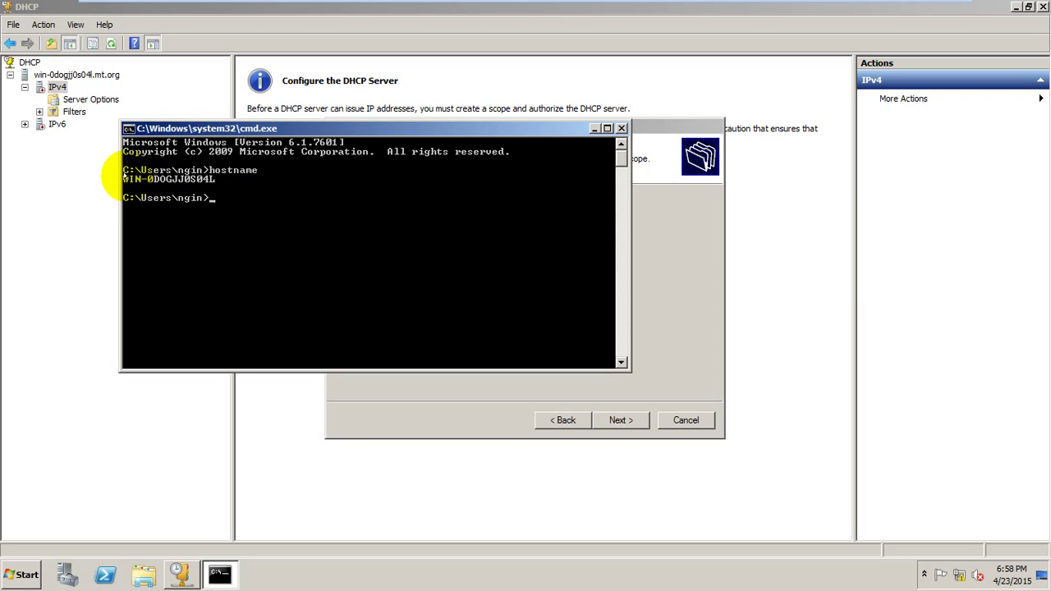
key(Return)
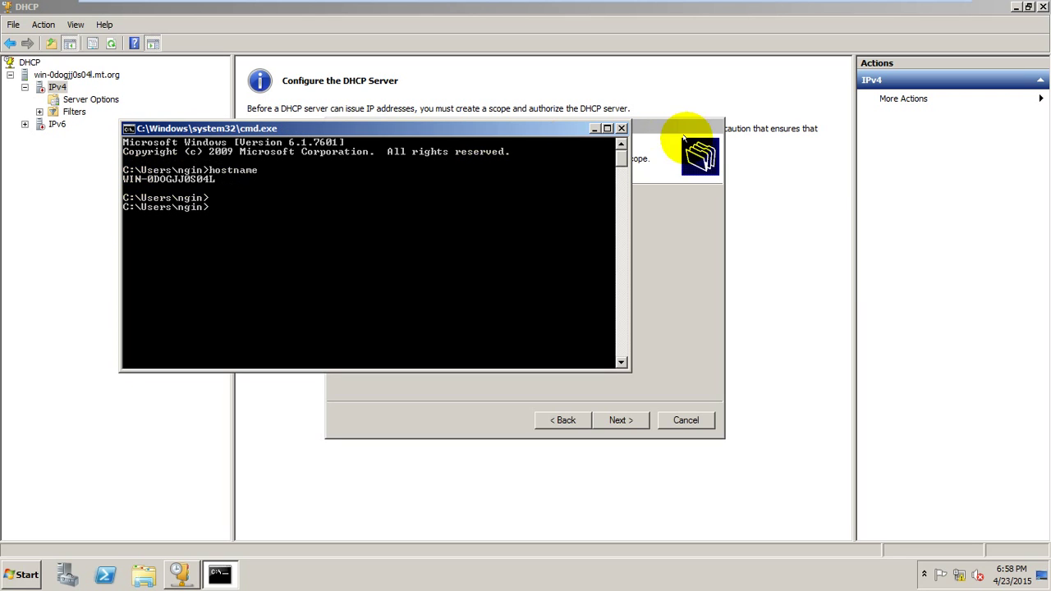
click(594, 128)
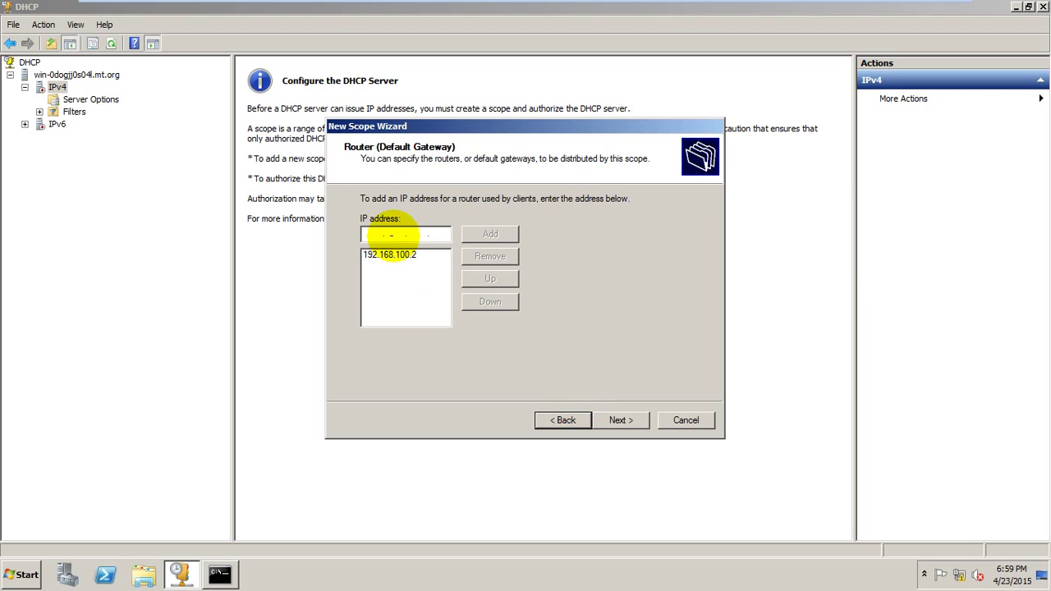
Return to the scope's domain name and DNS servers page and clear the server name entry.
click(618, 420)
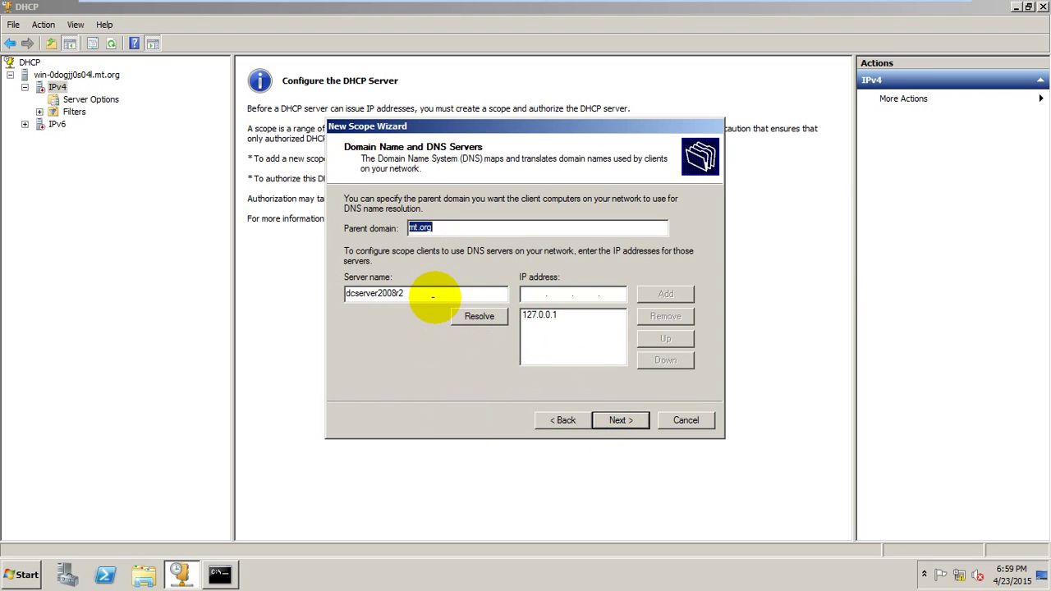
key(Tab)
key(Delete)
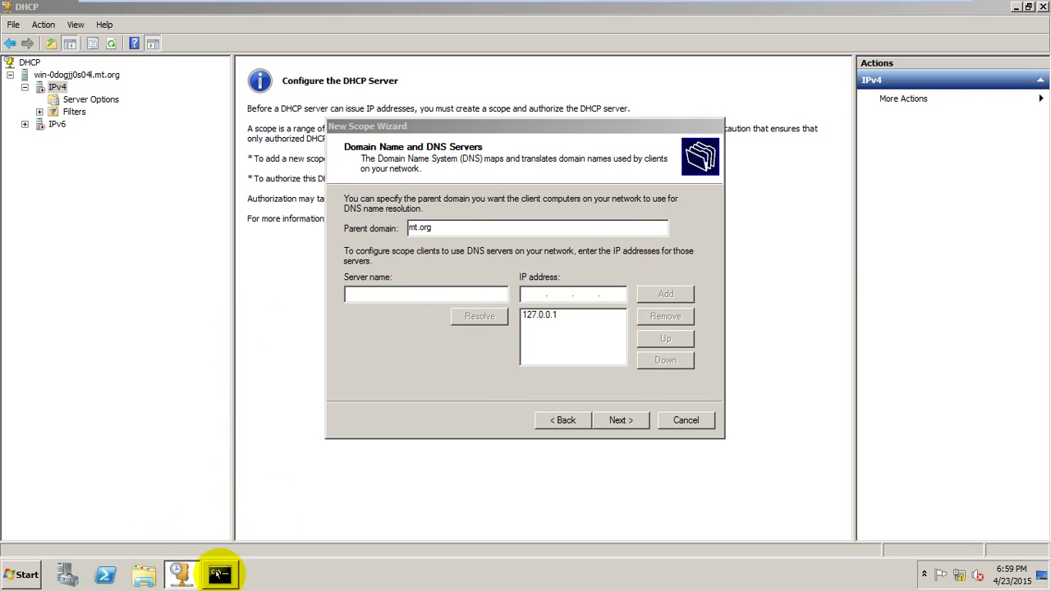
Check the host name in the Command Prompt again and close that window.
click(220, 575)
drag(386, 123, 324, 127)
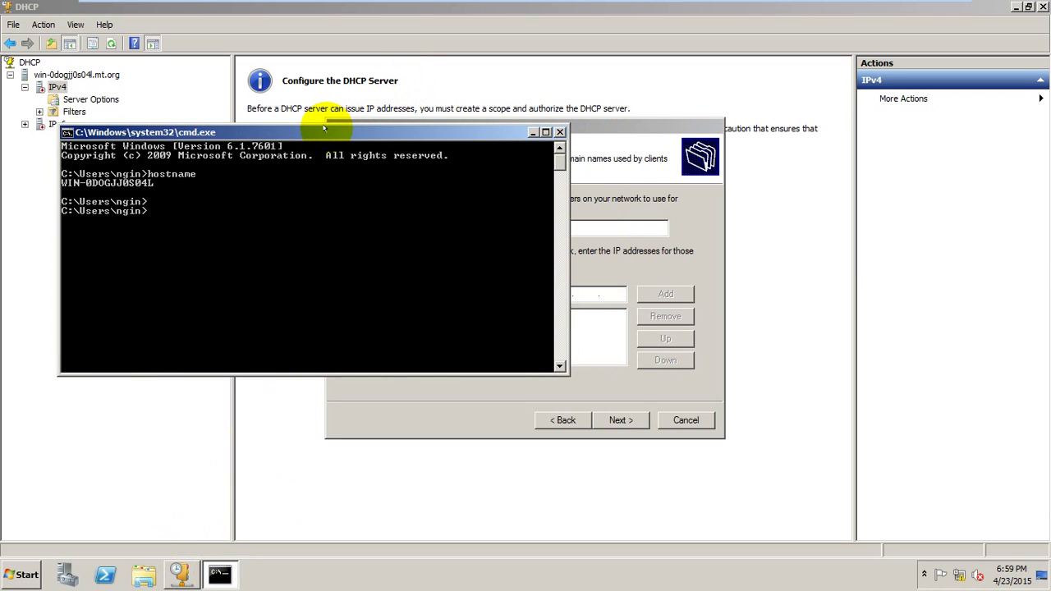
click(556, 131)
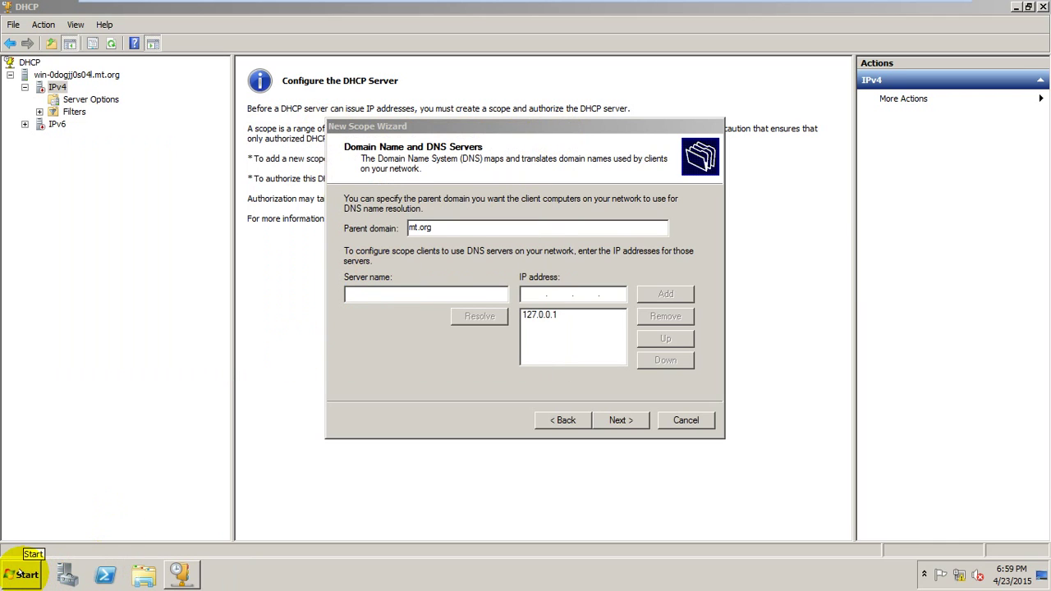
Look through the roles, features and server summary in Server Manager, and close it.
click(10, 577)
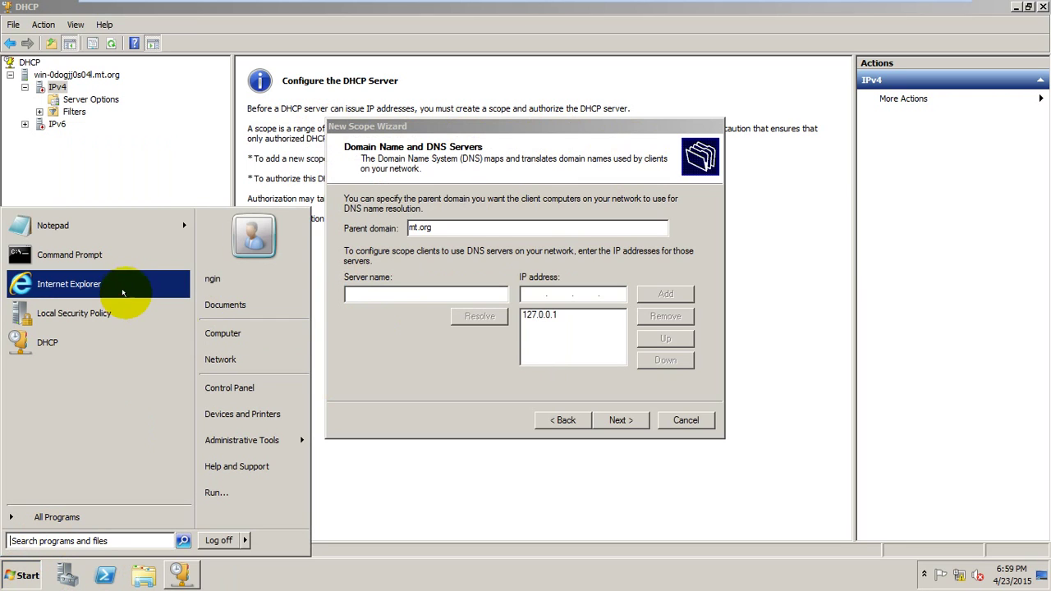
right_click(241, 335)
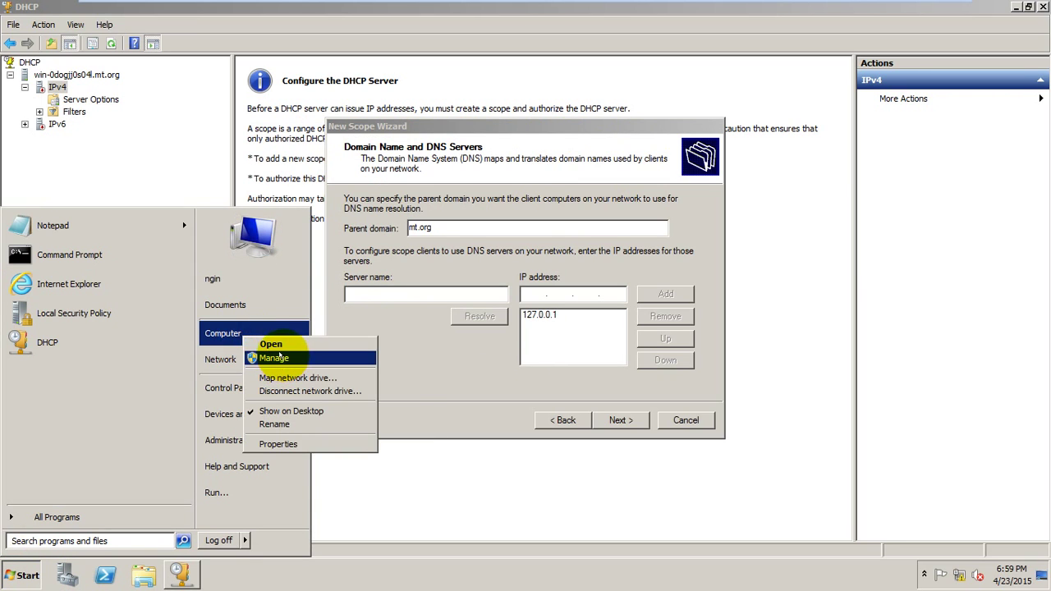
click(279, 357)
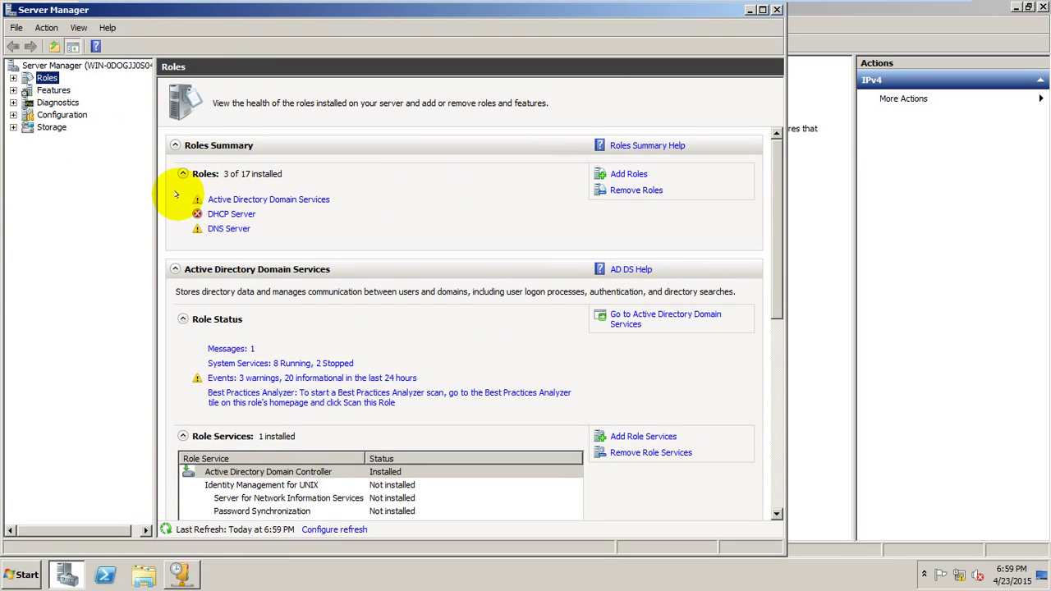
click(49, 91)
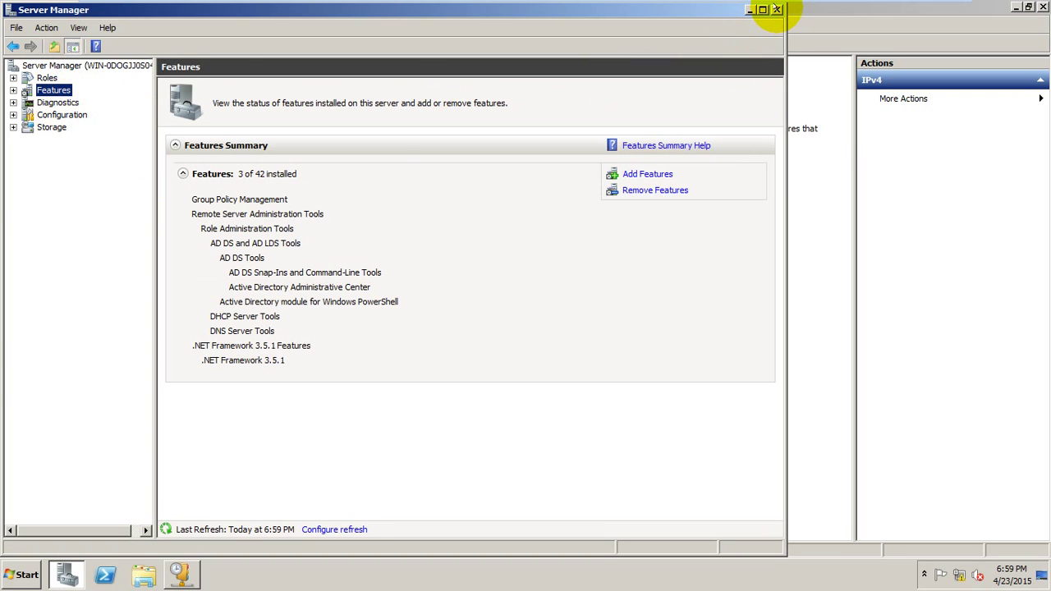
click(776, 9)
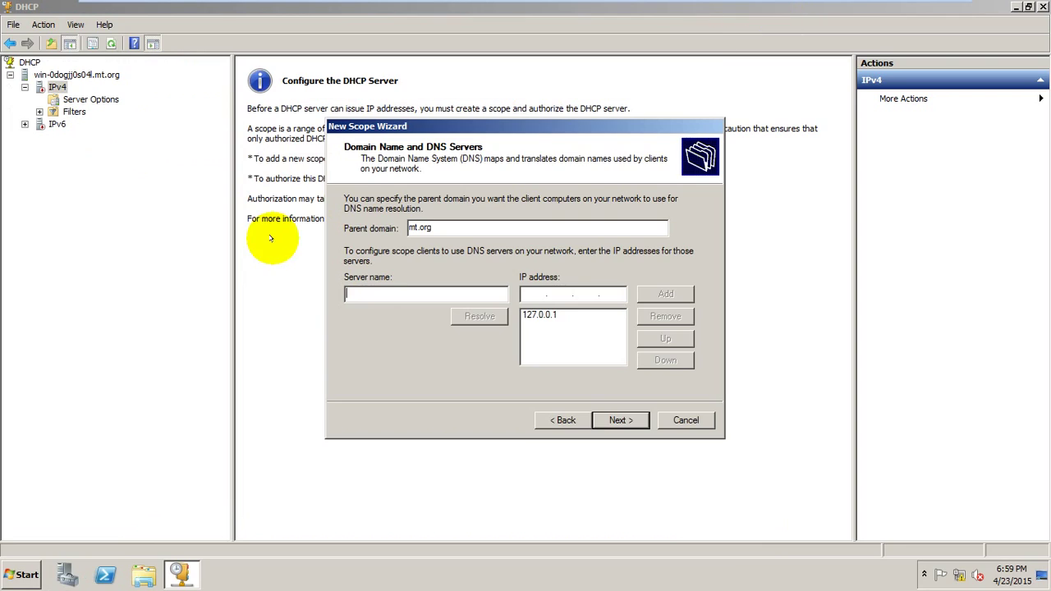
click(63, 570)
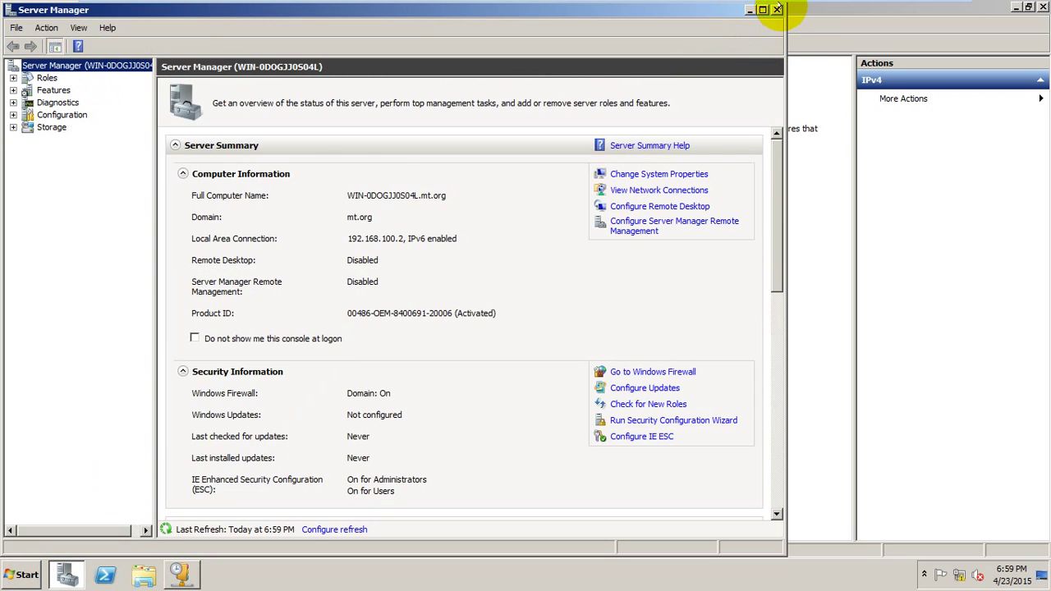
click(776, 9)
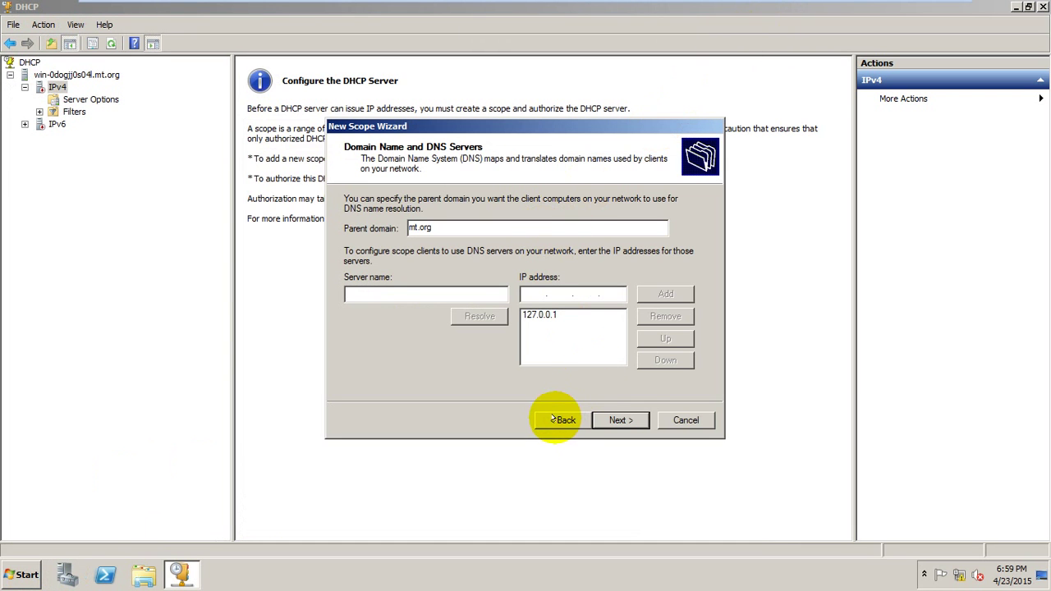
Open the computer's System information at the computer name, domain and workgroup settings.
click(23, 572)
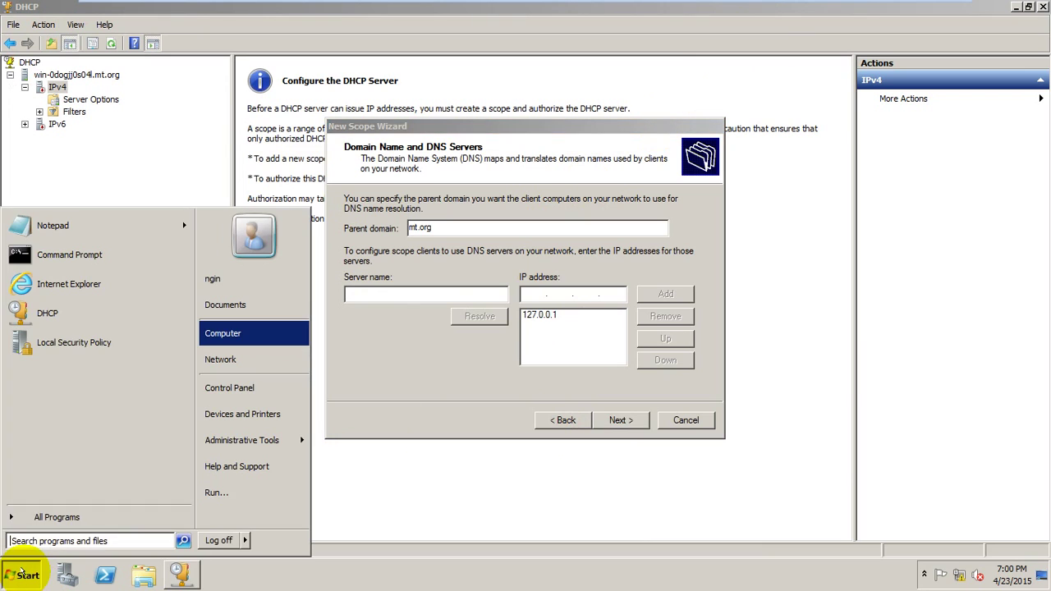
right_click(234, 329)
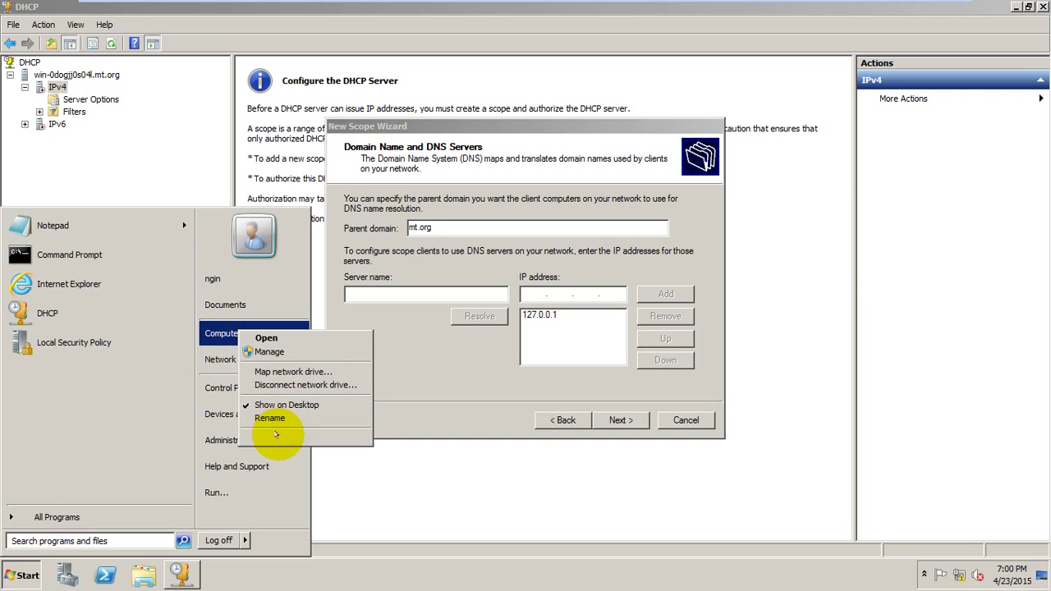
key(Escape)
click(339, 286)
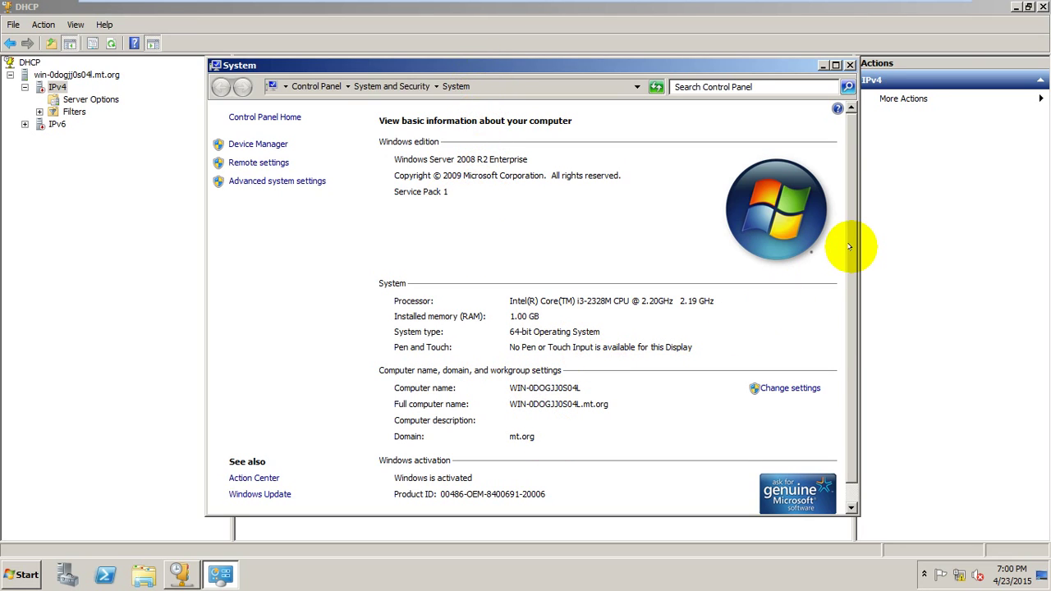
scroll(850, 246, down, 1)
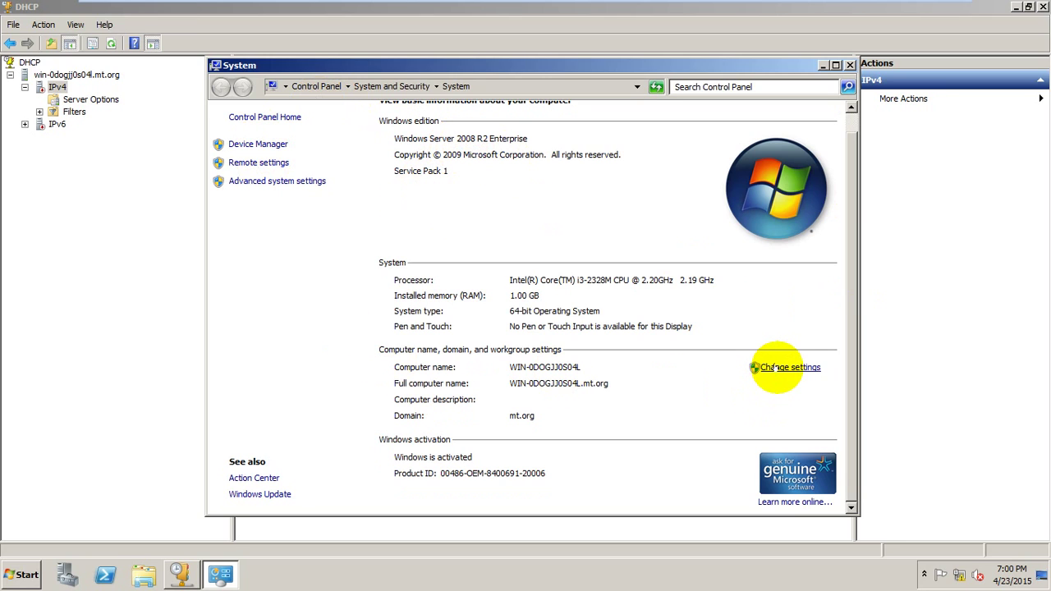
Rename the domain controller to dcserver2008r2, accept the rename and restart notices, and postpone the restart.
click(776, 369)
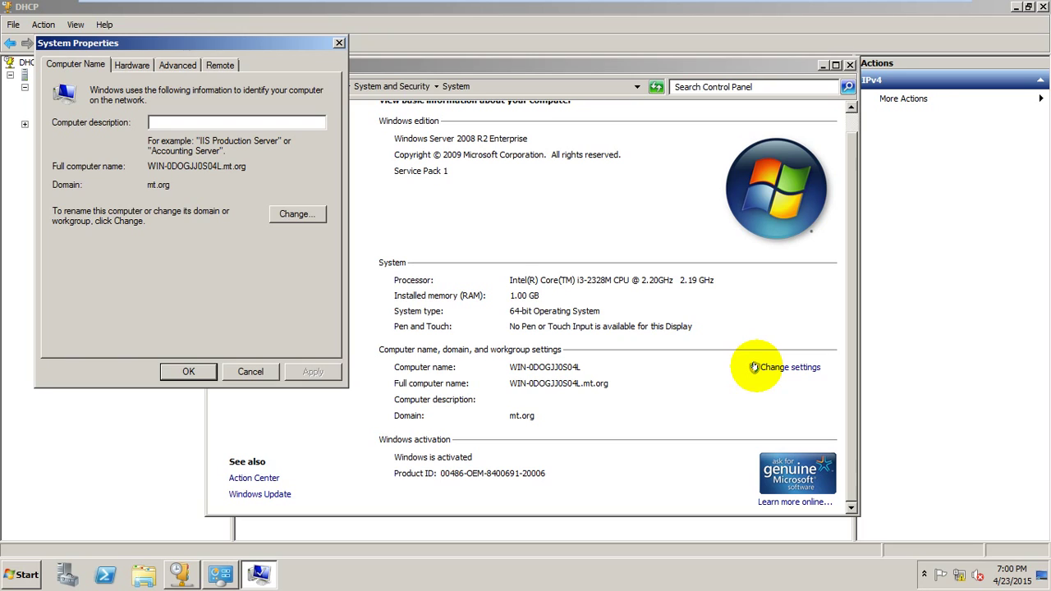
click(284, 215)
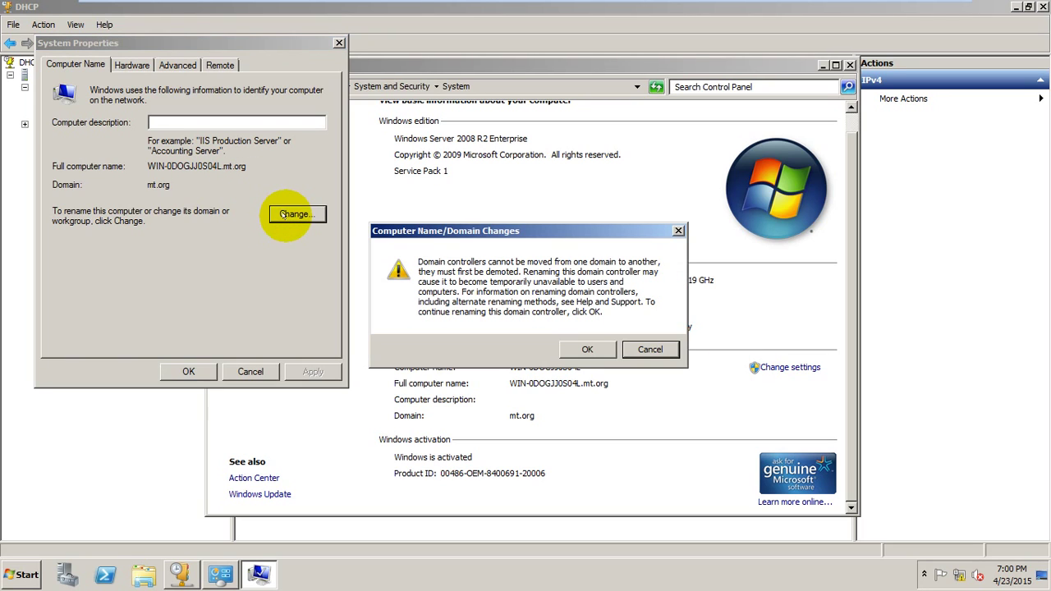
click(587, 349)
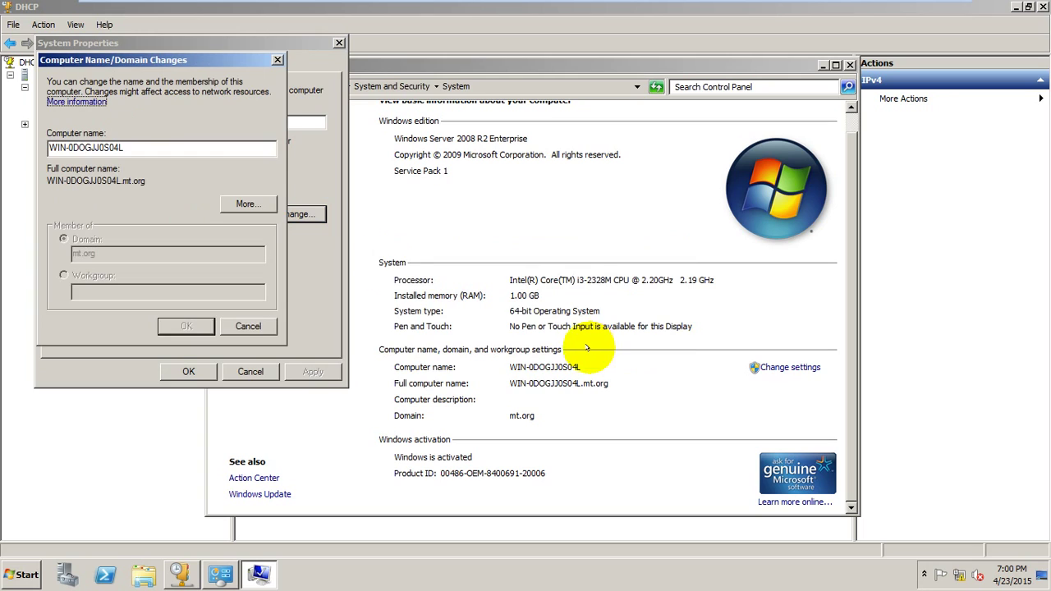
drag(125, 148, 25, 148)
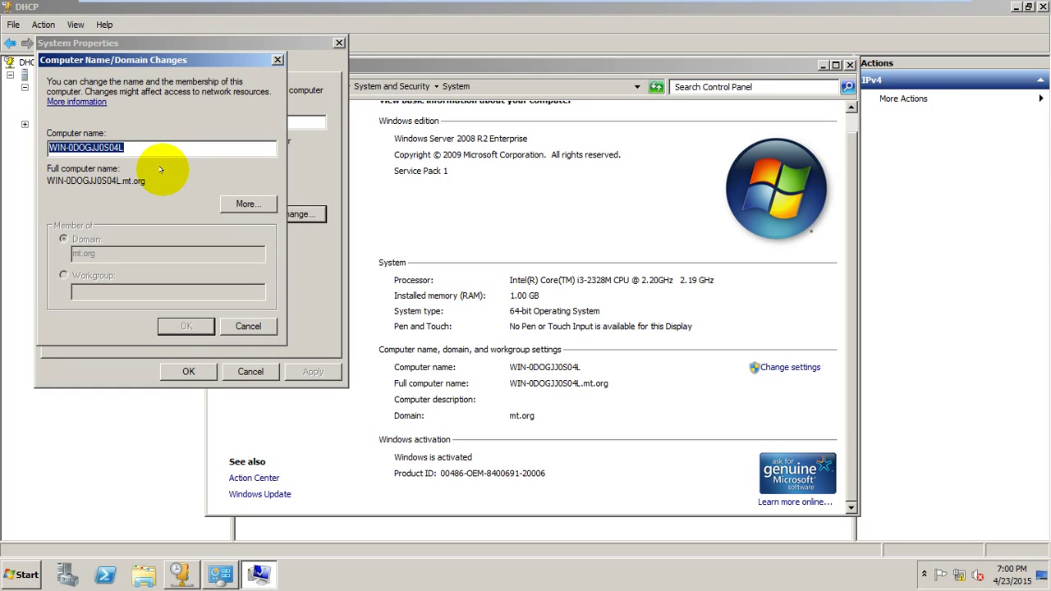
text(dc)
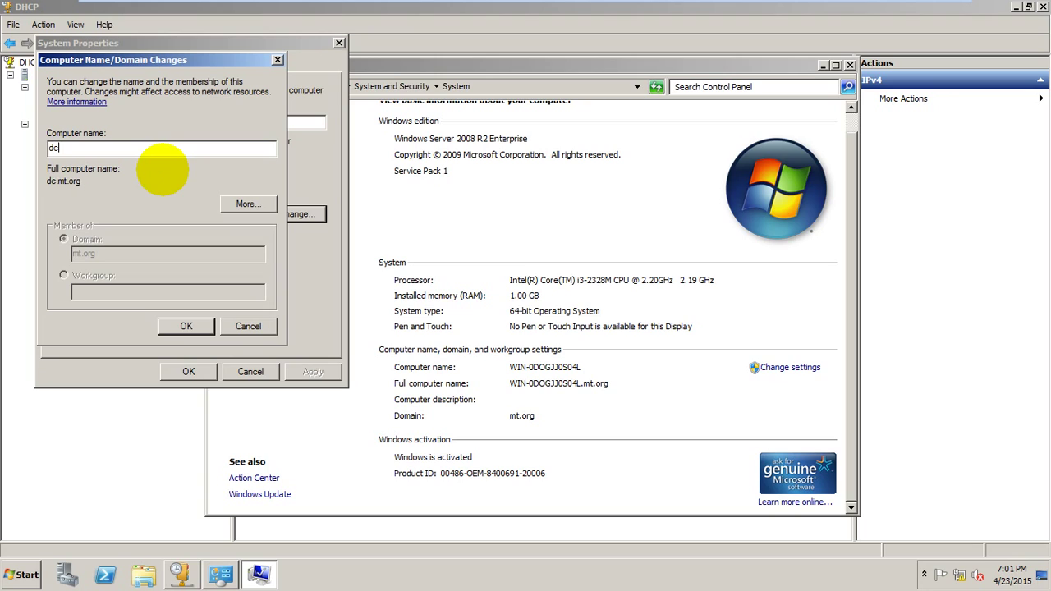
text(server2008)
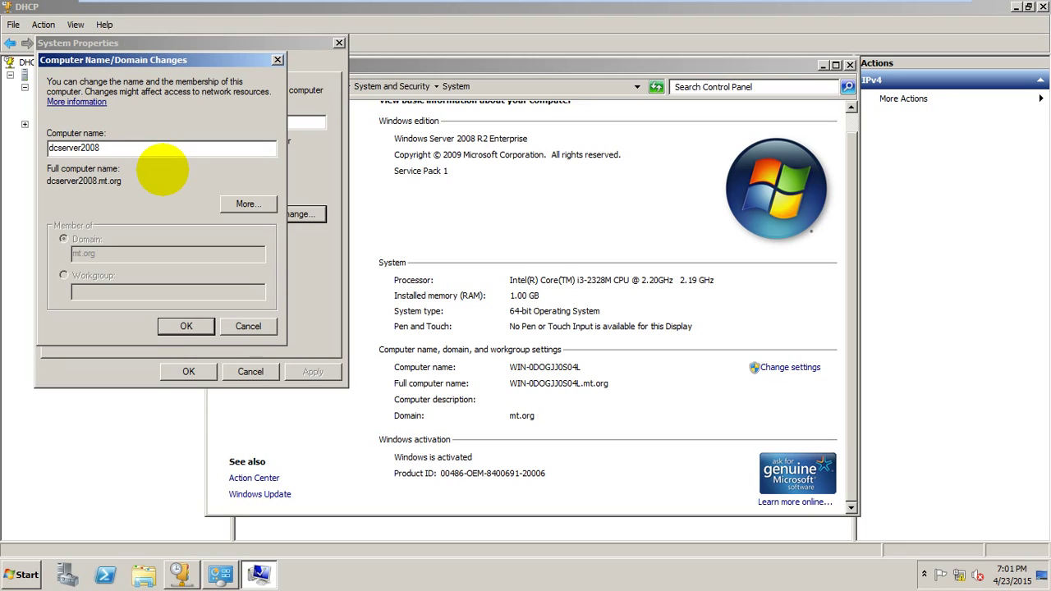
text(r2)
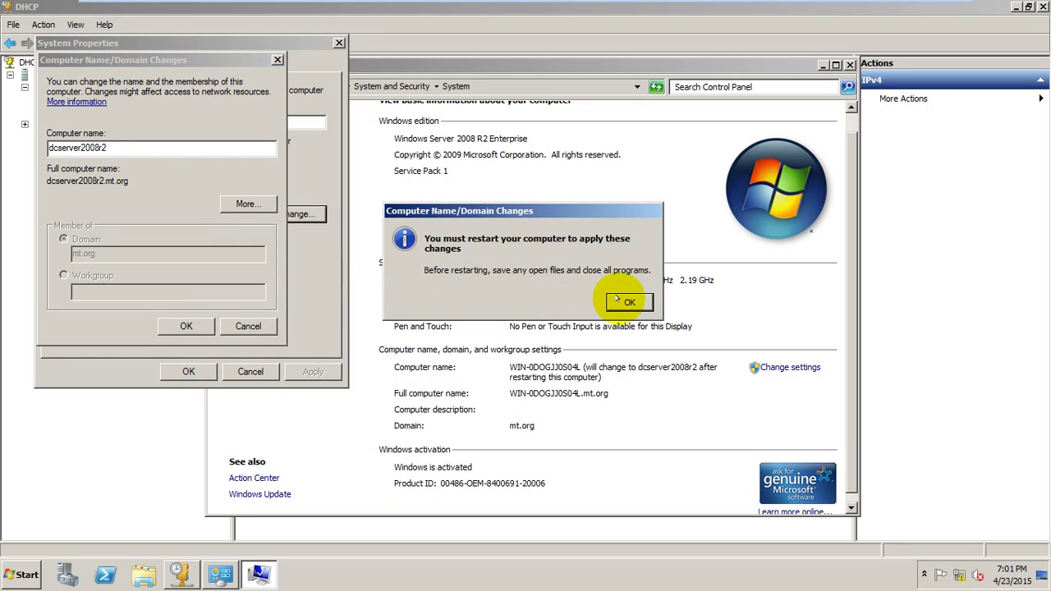
click(623, 301)
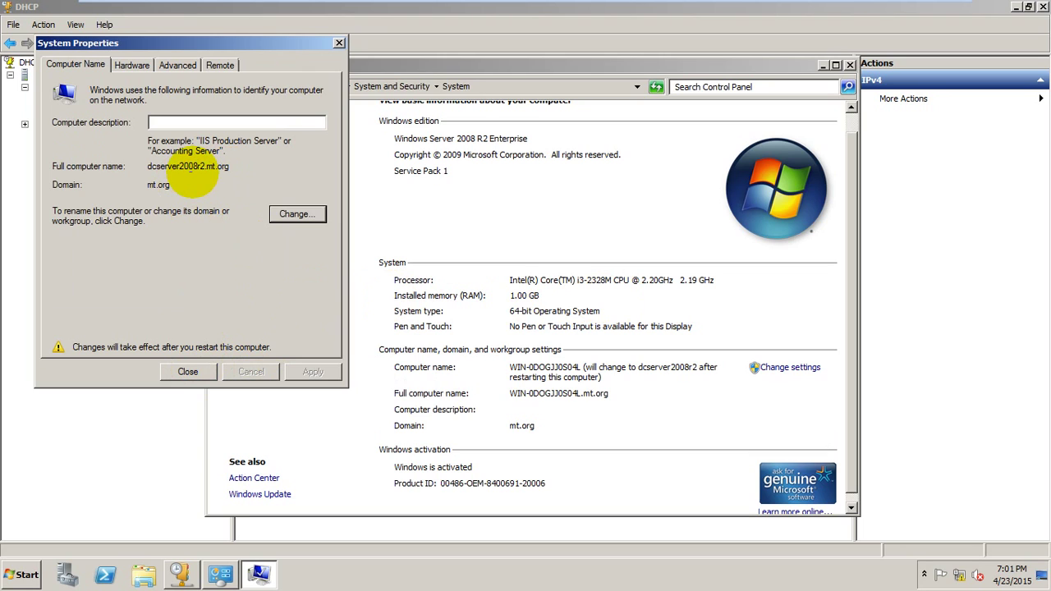
click(188, 371)
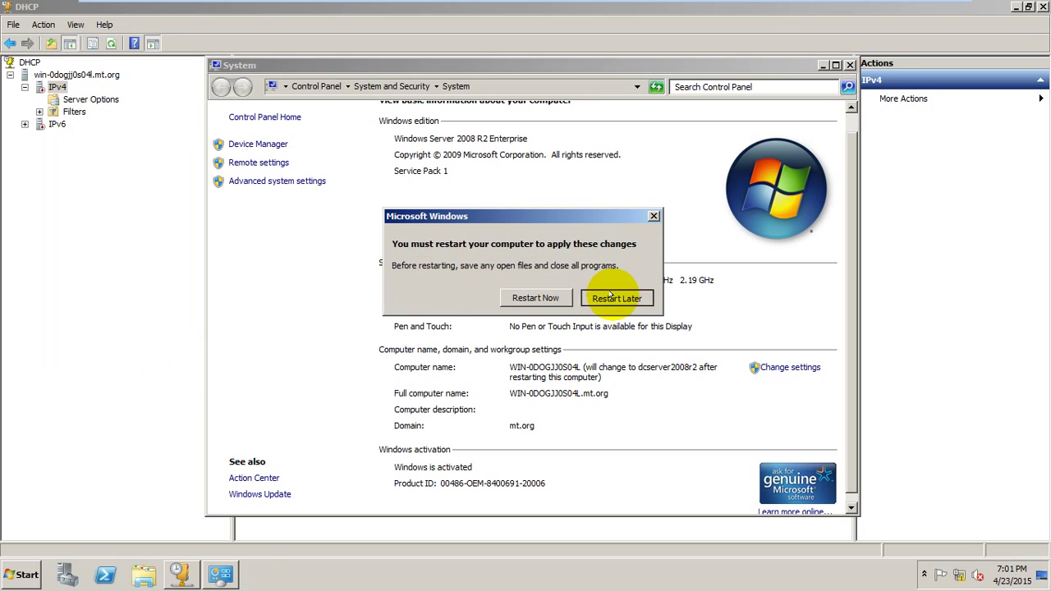
click(610, 297)
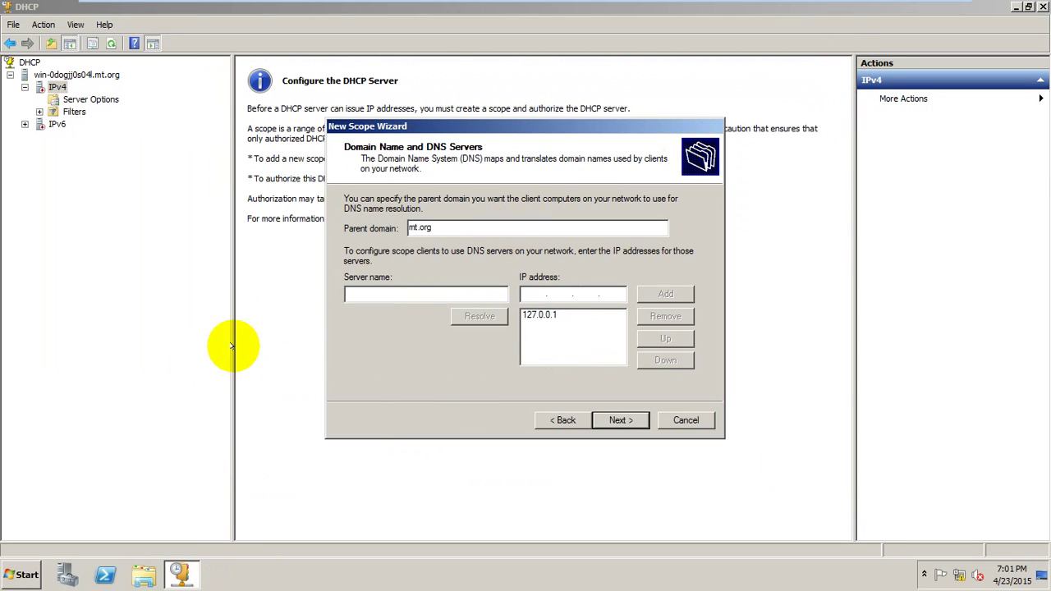
Enter dcserver2008r2 as the scope's DNS server name and try to resolve it to an IP address.
text(dcs)
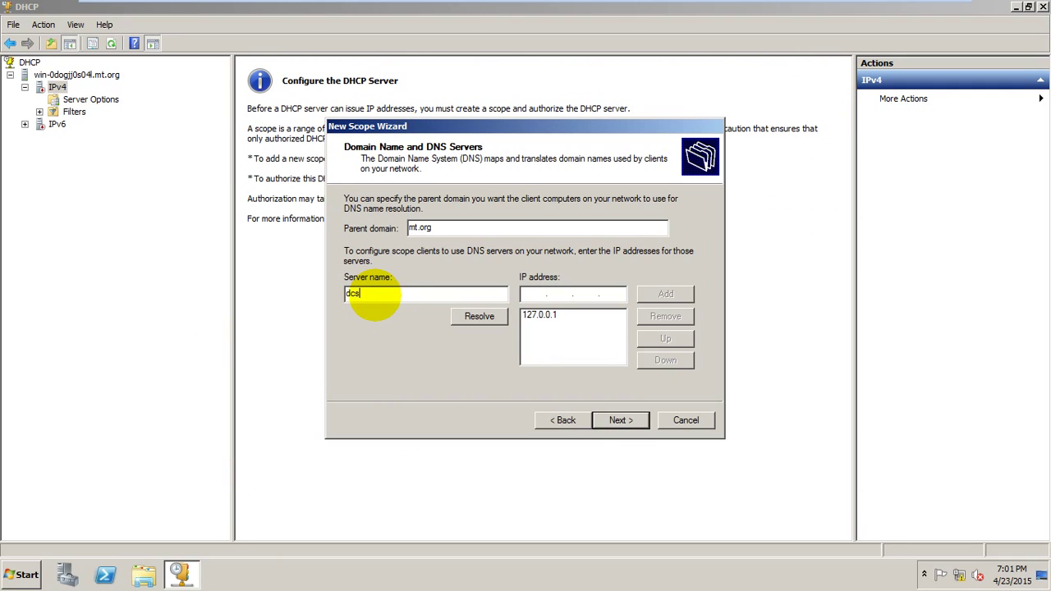
text(erver2008r2)
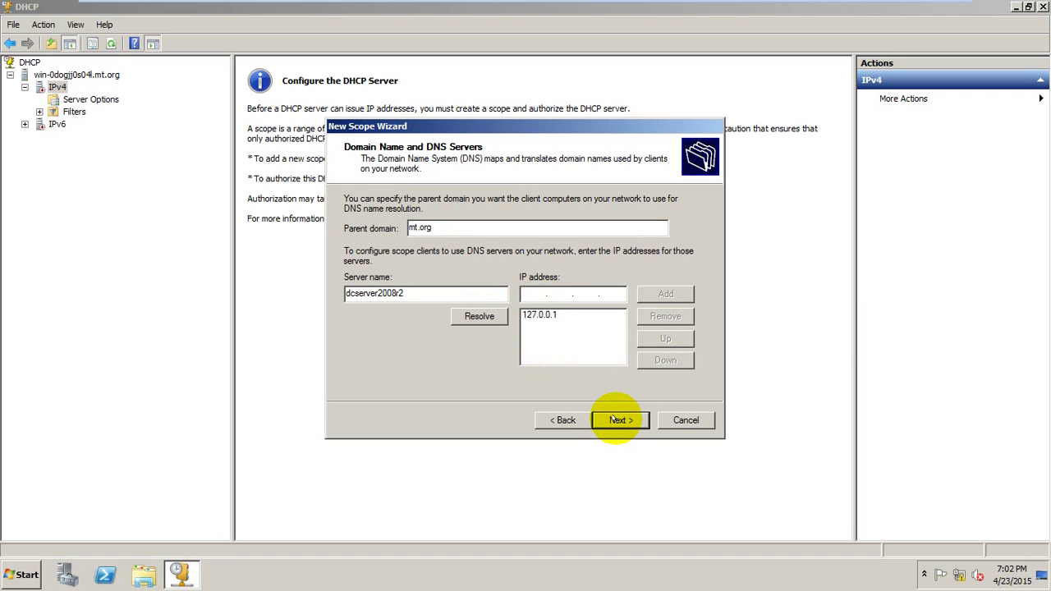
click(620, 419)
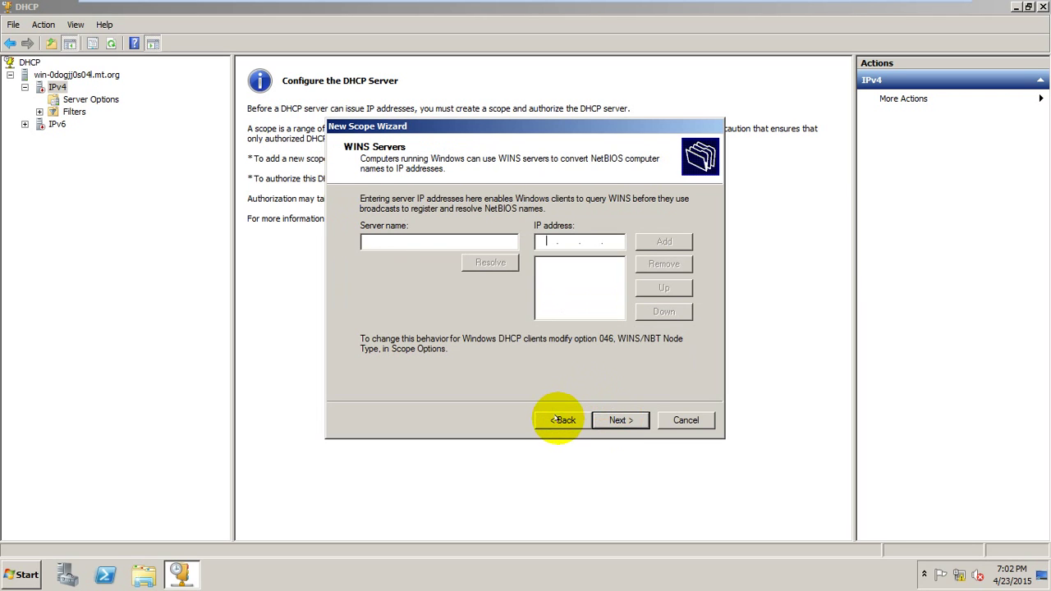
click(563, 420)
click(448, 293)
click(477, 315)
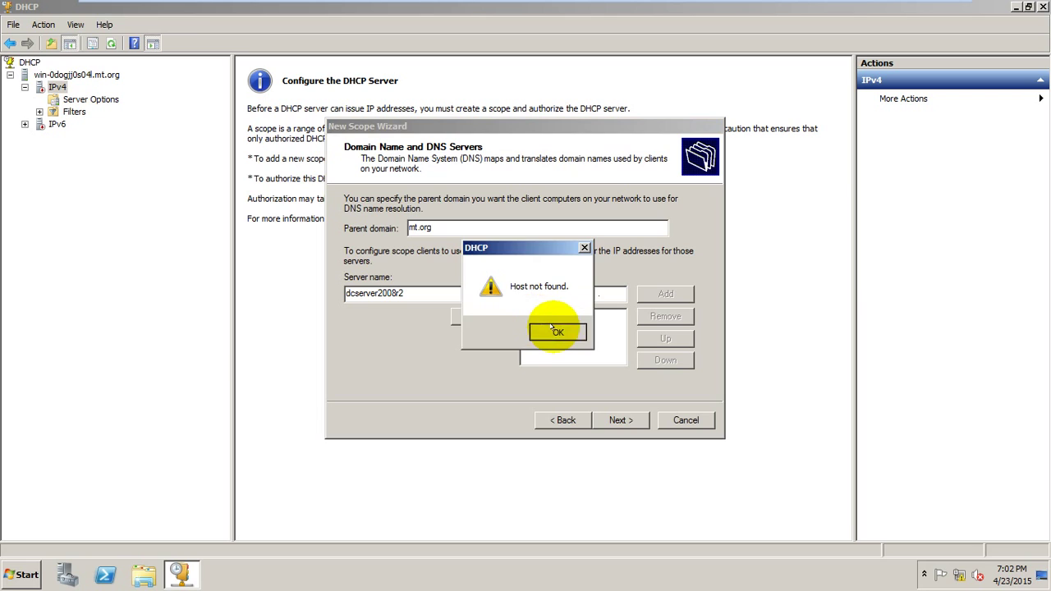
click(556, 330)
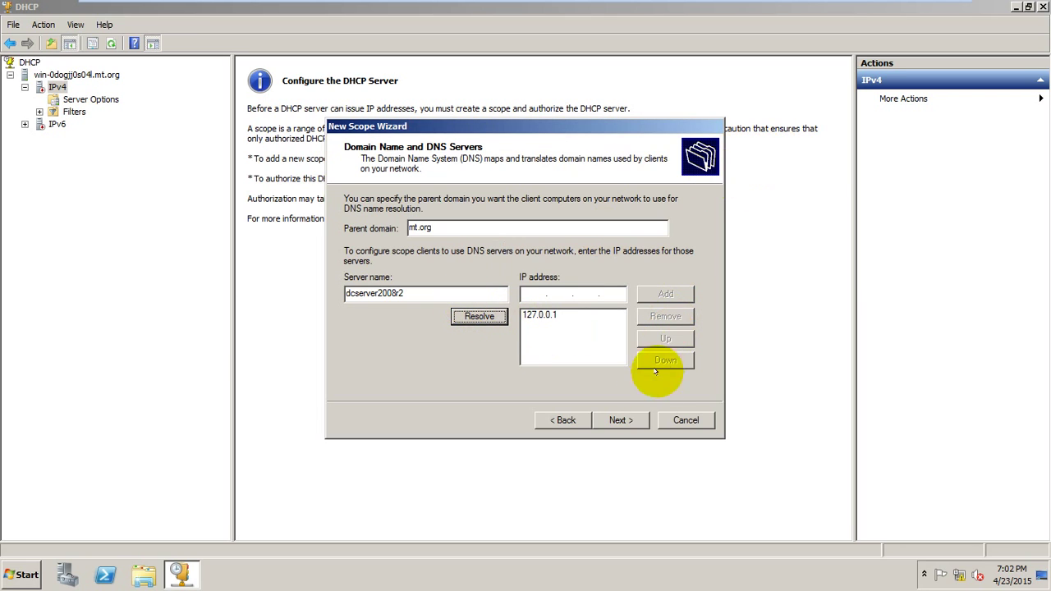
Go back through the new scope's earlier settings, cancel the scope creation and close the DHCP console.
click(565, 420)
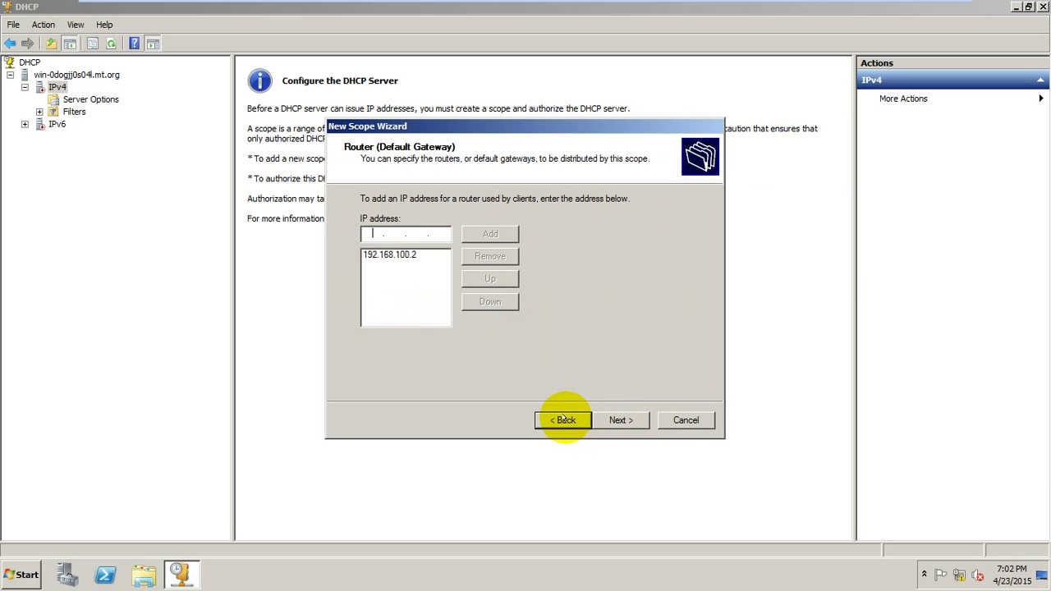
click(564, 420)
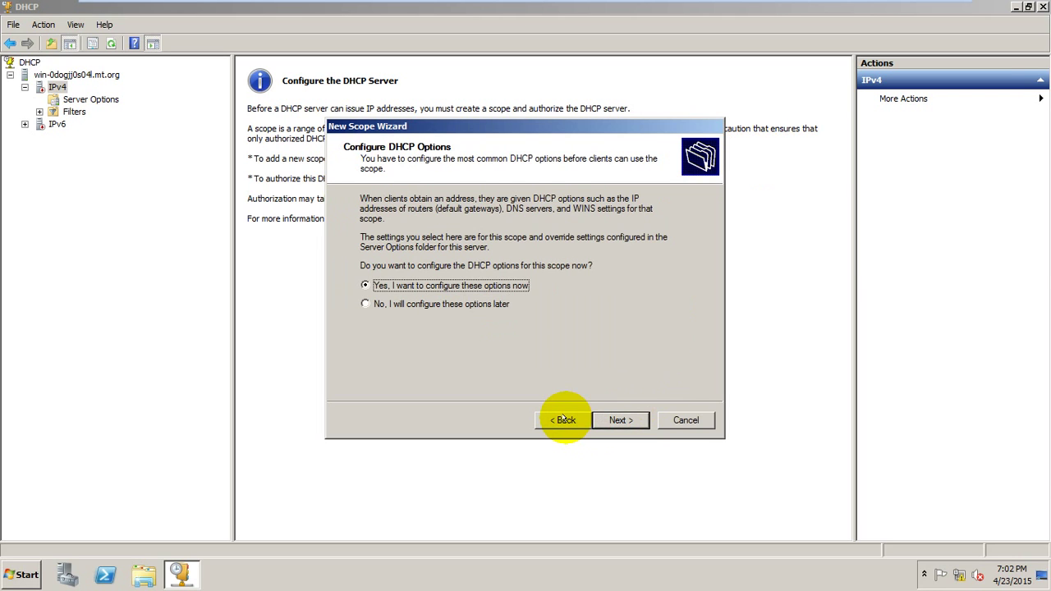
click(565, 419)
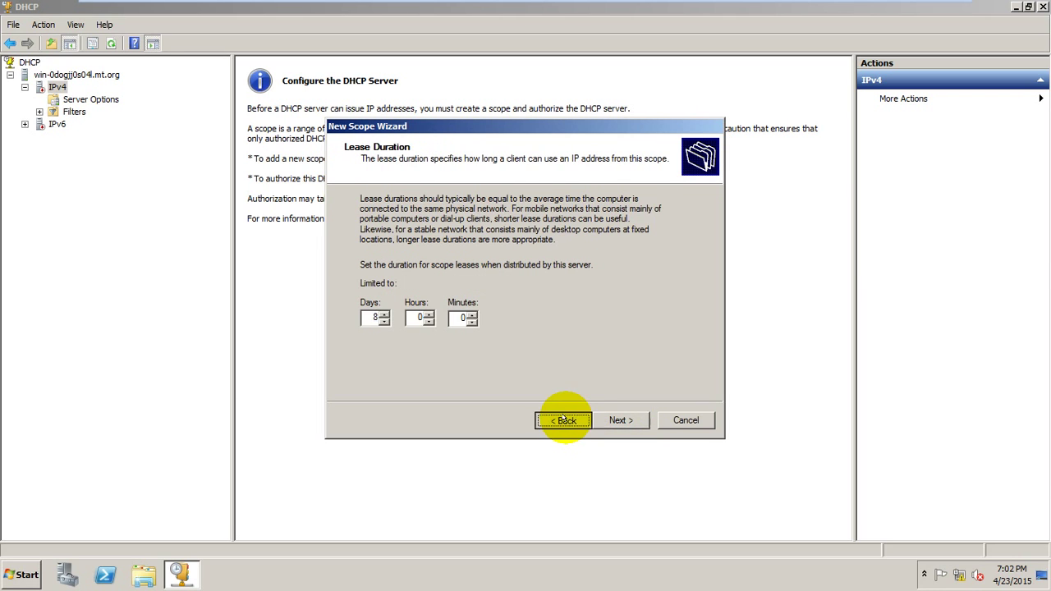
click(564, 420)
click(683, 420)
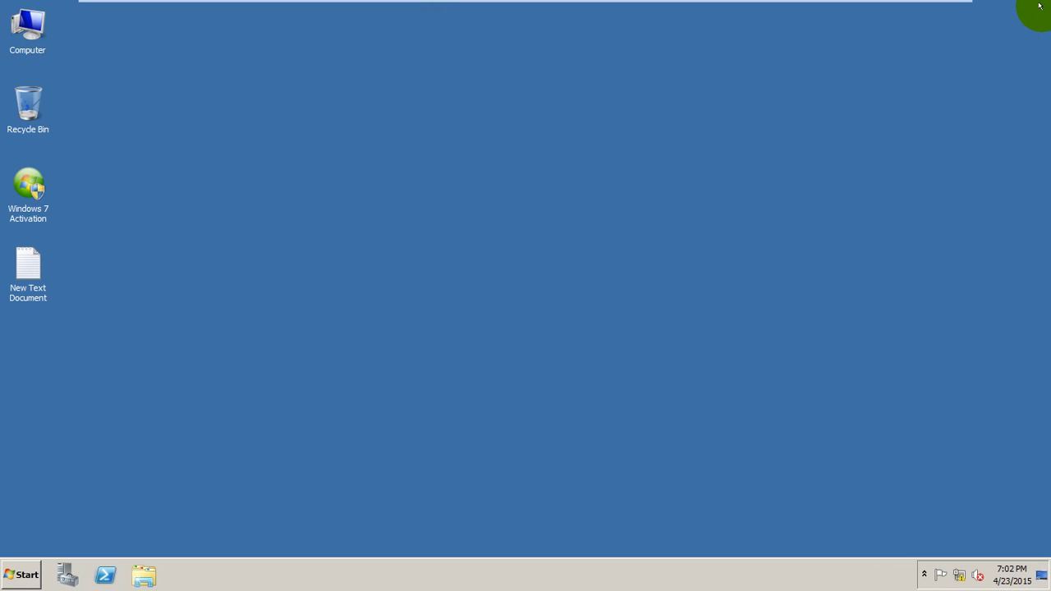
click(1043, 6)
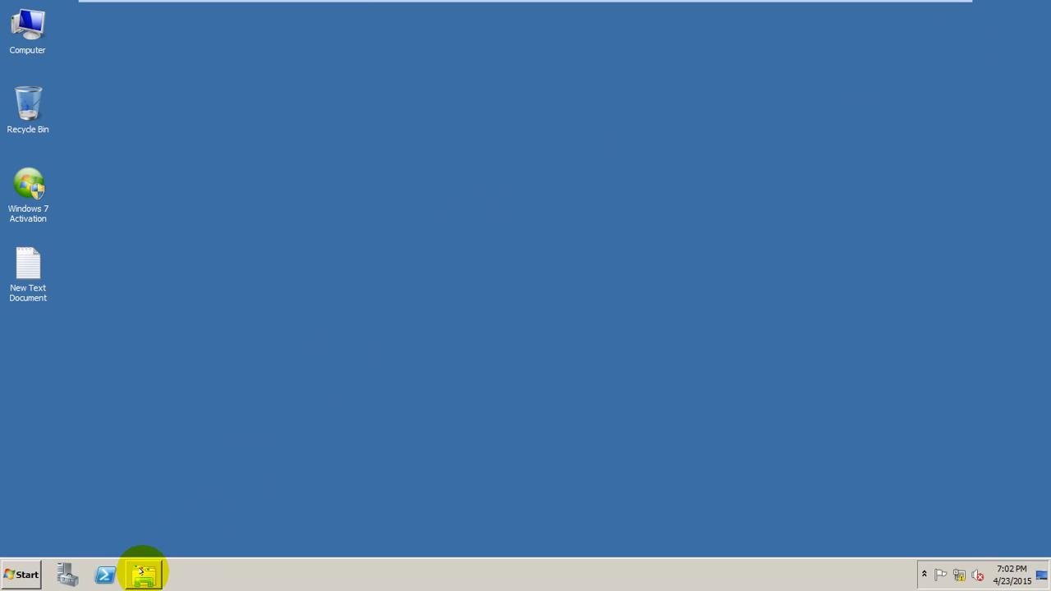
Restart the server, giving Other (Planned) as the reason and "a" as the comment.
click(27, 575)
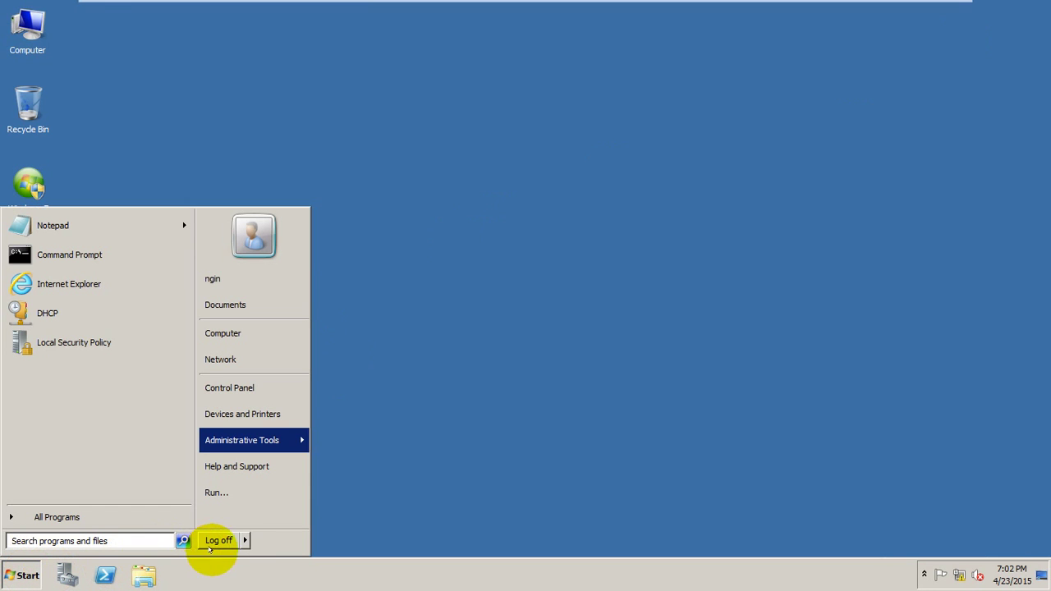
click(245, 541)
click(289, 519)
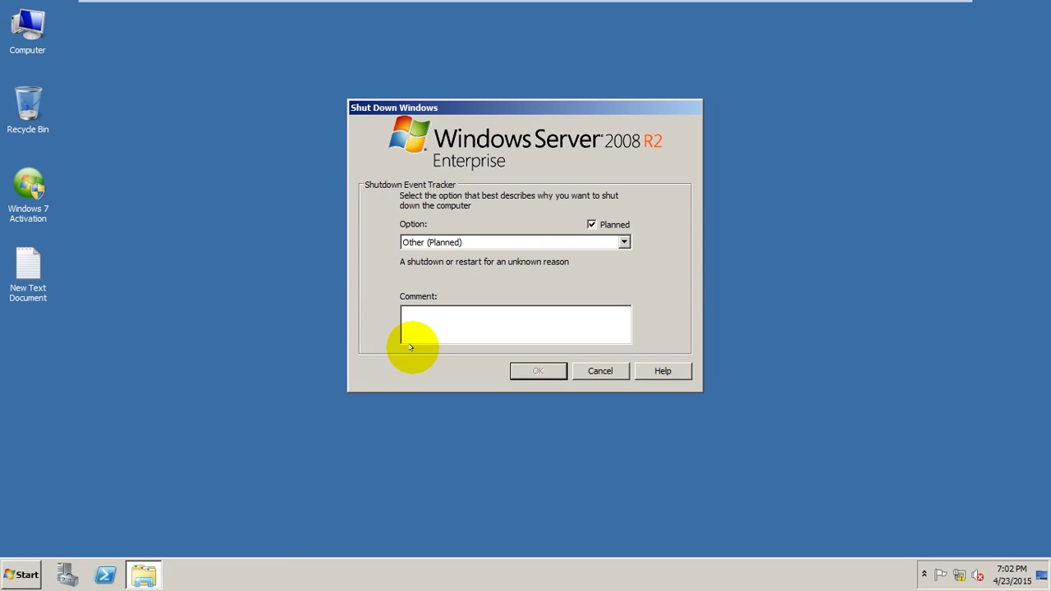
click(434, 333)
text(a)
key(Return)
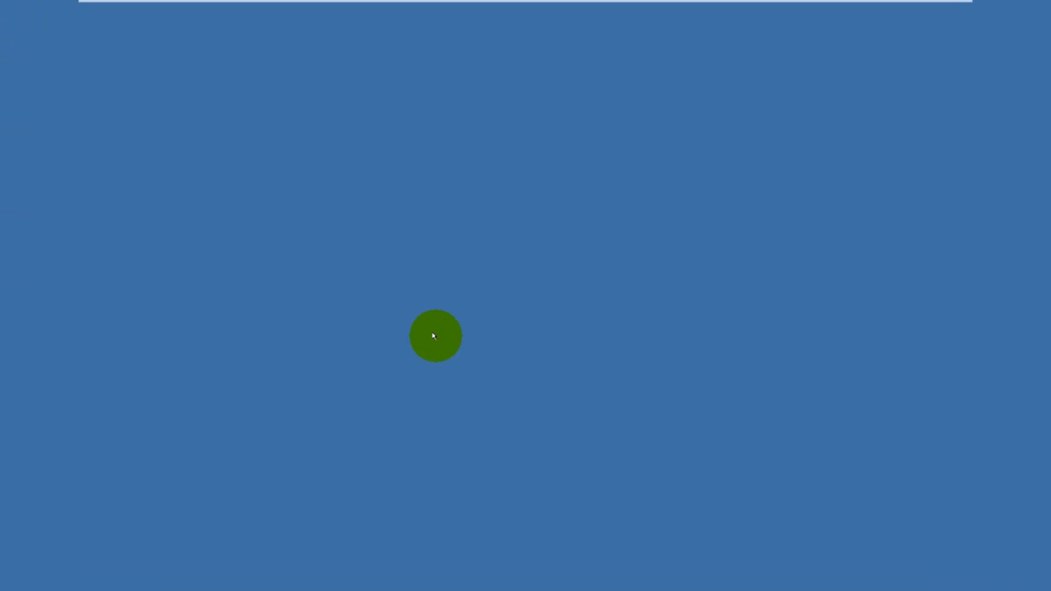
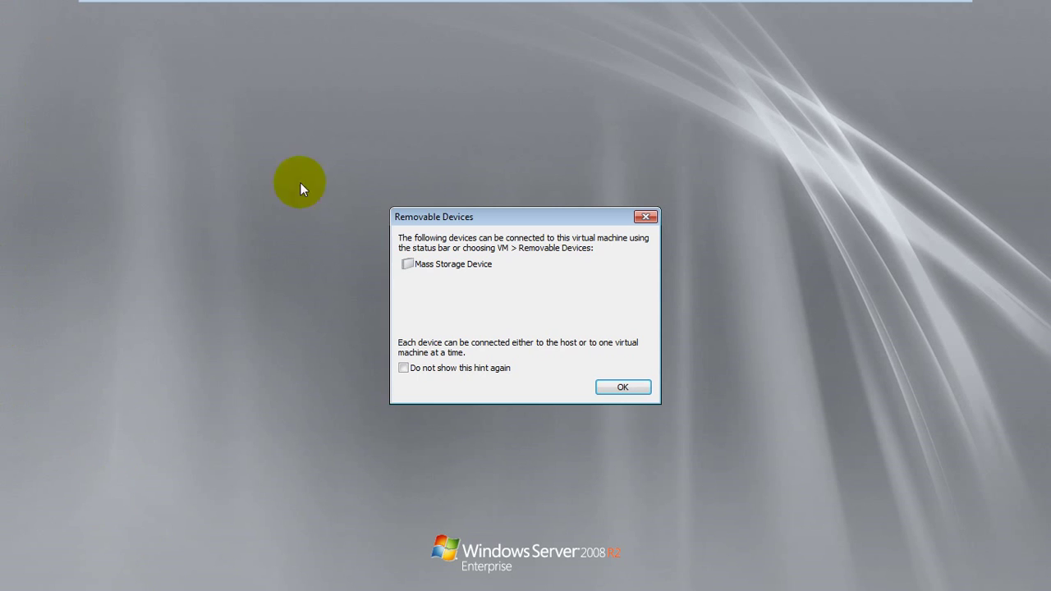
Dismiss the removable devices hint and take the Win Server virtual machine out of full-screen view.
click(631, 391)
mouse_move(861, 8)
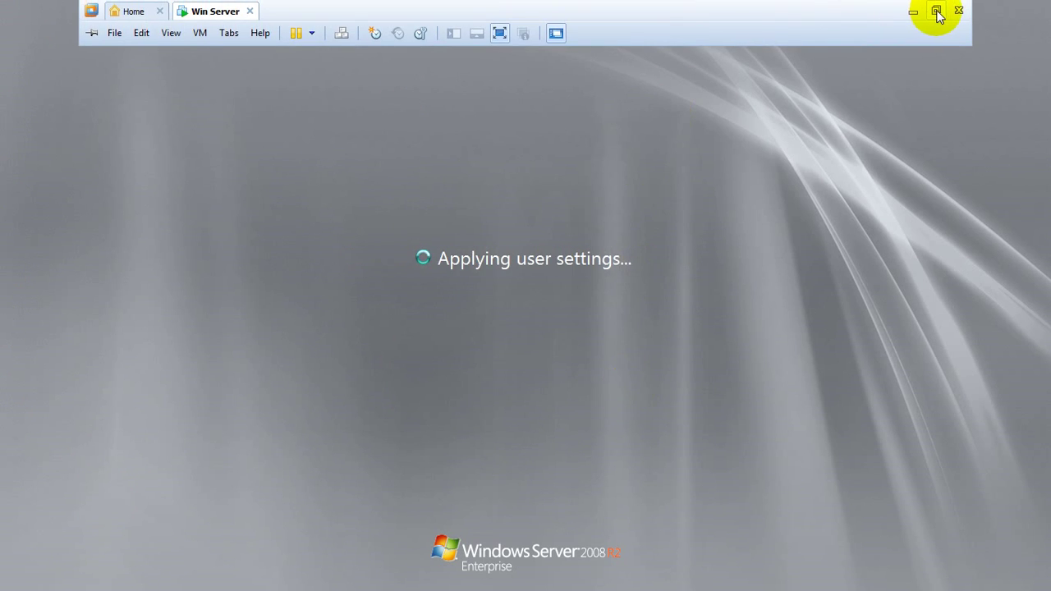
click(936, 11)
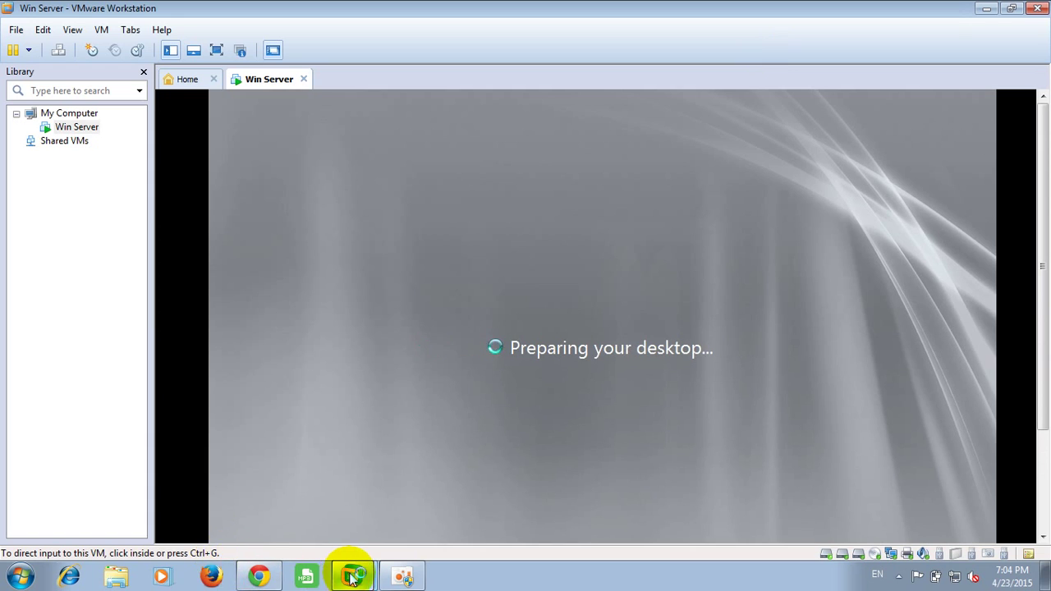
Browse the host's Data (D:) drive to the Window VMware folder and look over its Window 7 and Window Server folders.
click(118, 577)
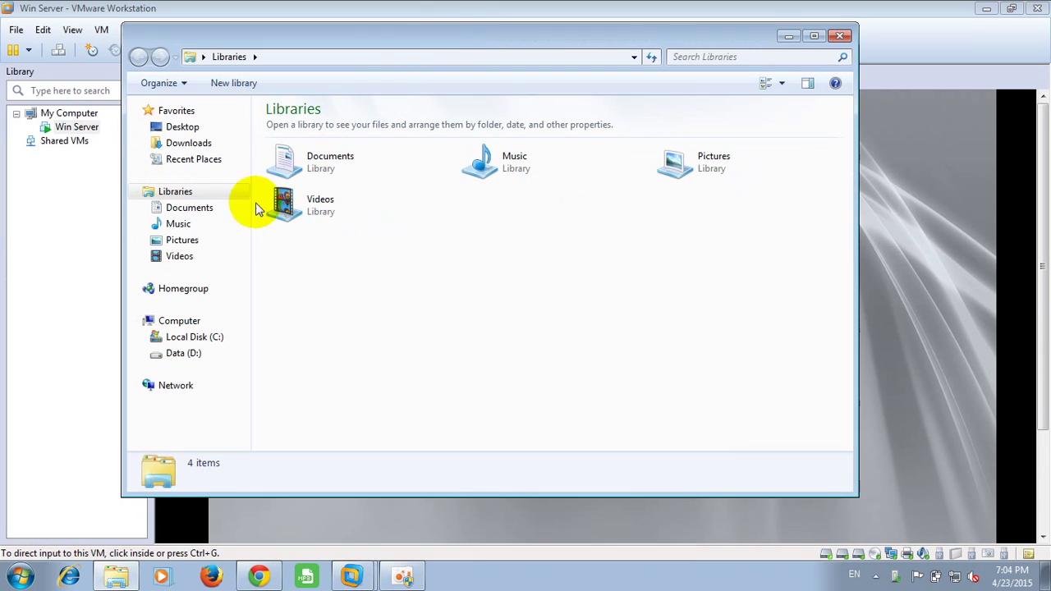
click(176, 353)
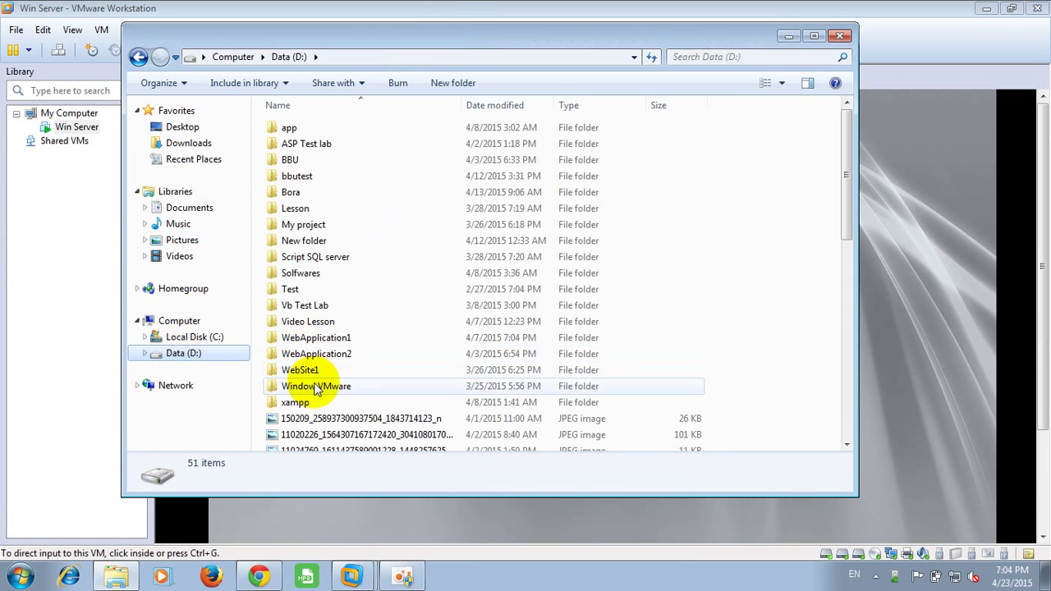
click(289, 386)
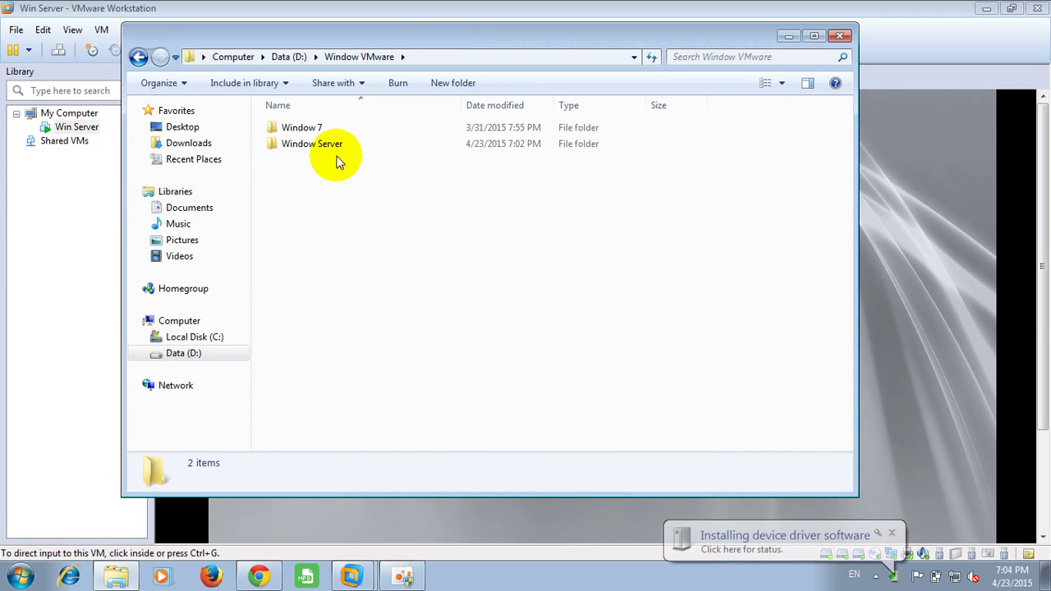
click(337, 146)
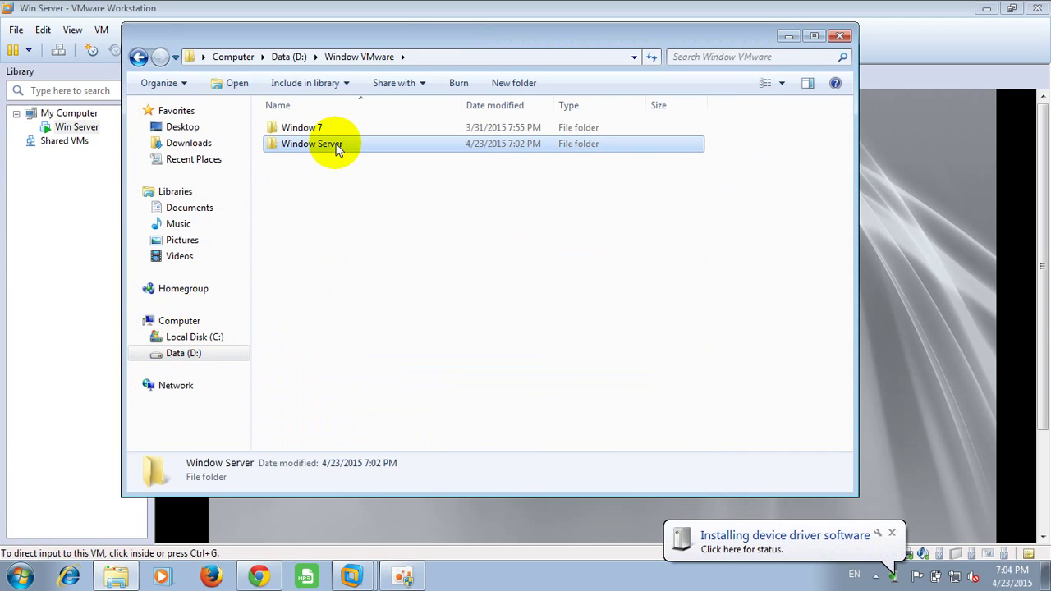
click(893, 535)
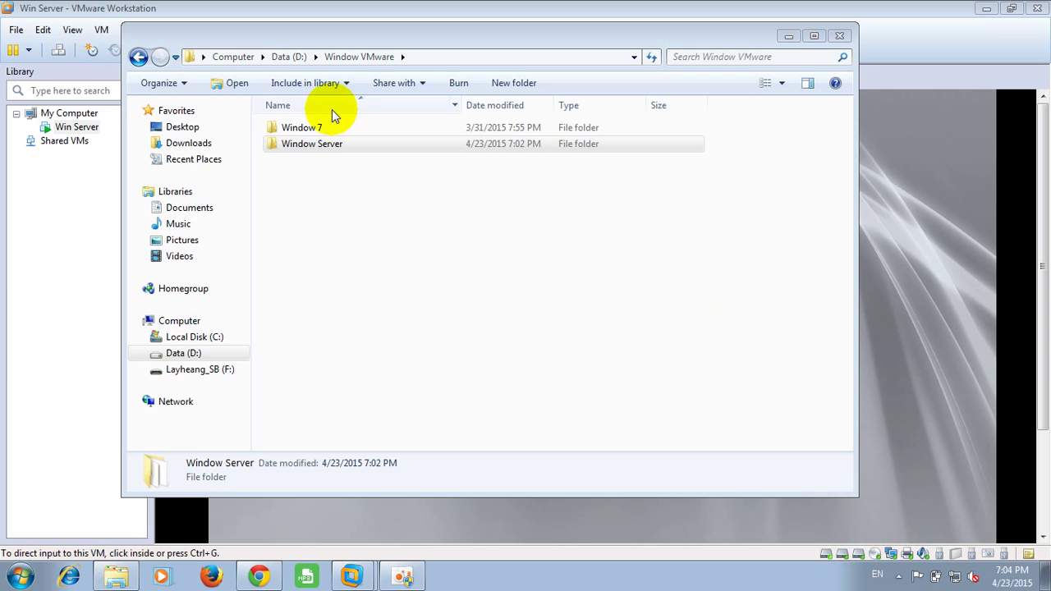
click(319, 145)
click(317, 128)
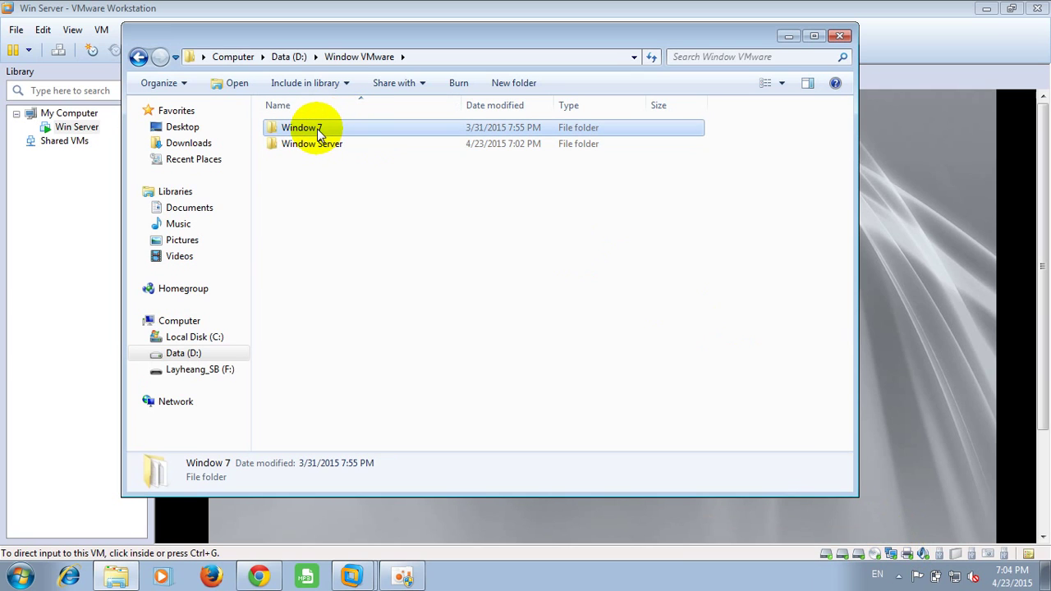
right_click(317, 129)
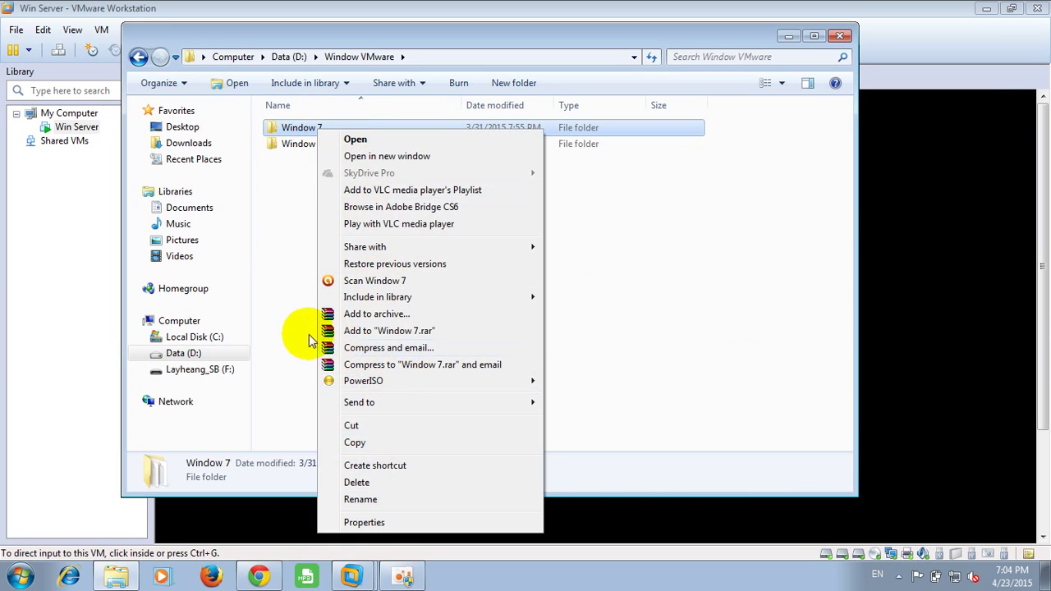
click(299, 322)
Open the host's removable drive (F:) and check the rhel-server-6.2-i386-dvd image file on it.
click(189, 322)
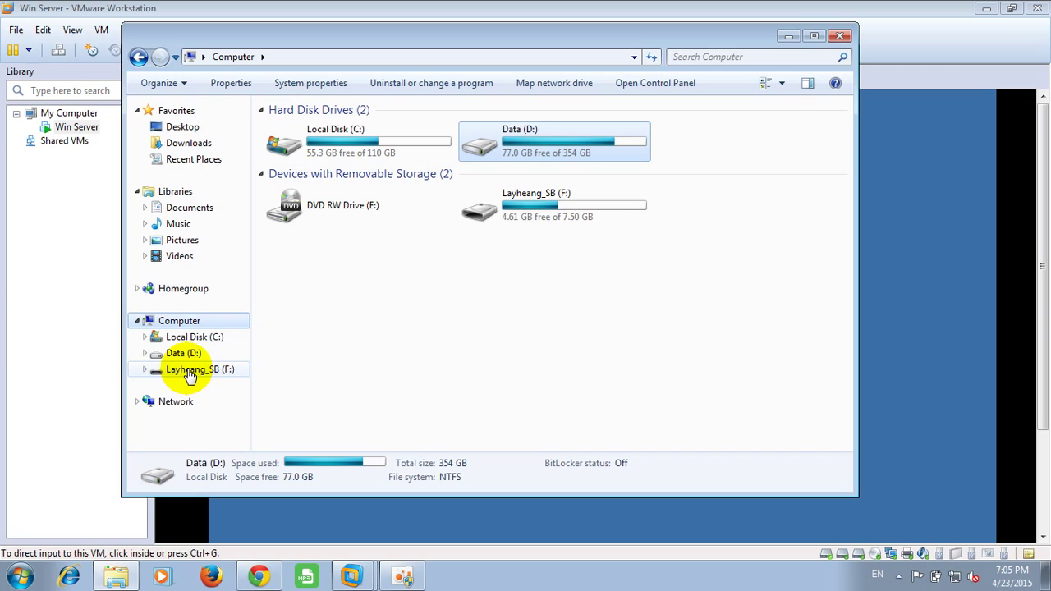
double_click(537, 202)
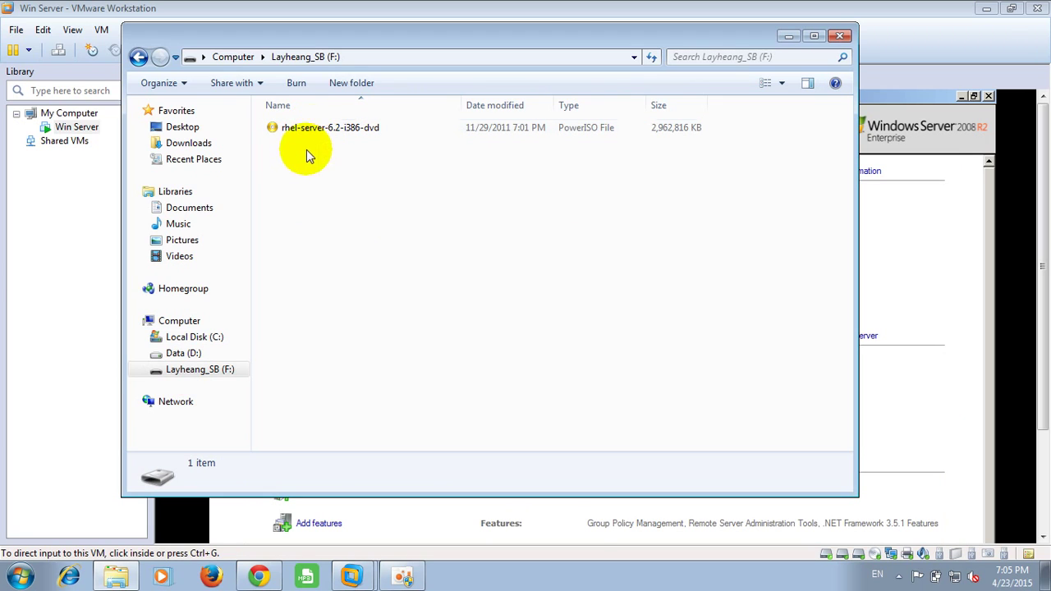
click(316, 129)
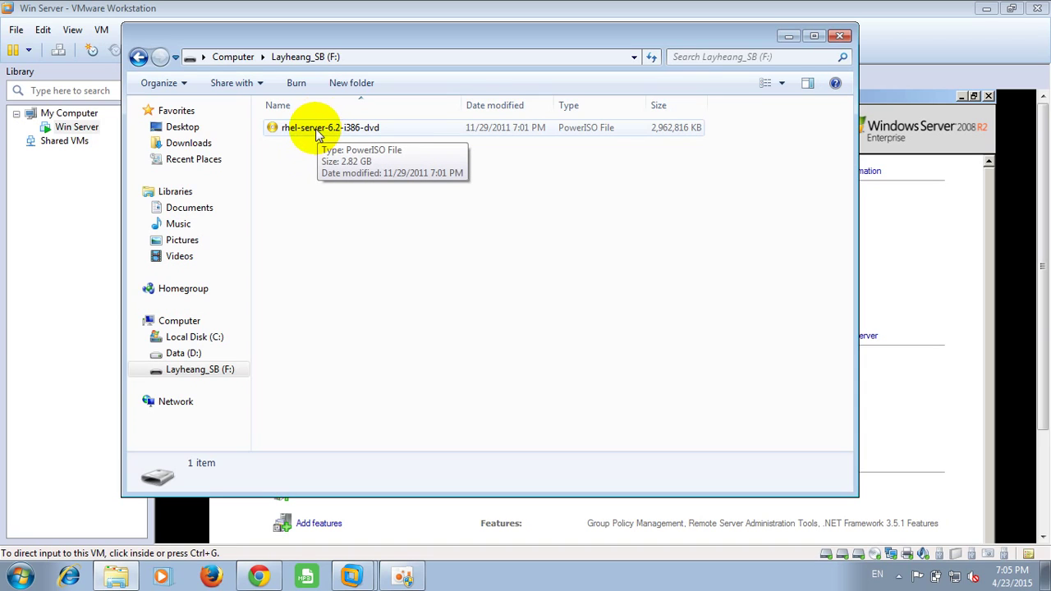
Move the rhel-server-6.2-i386-dvd file from drive F: into the Solfwares\All Window folder on drive D: and minimise the progress window.
click(318, 133)
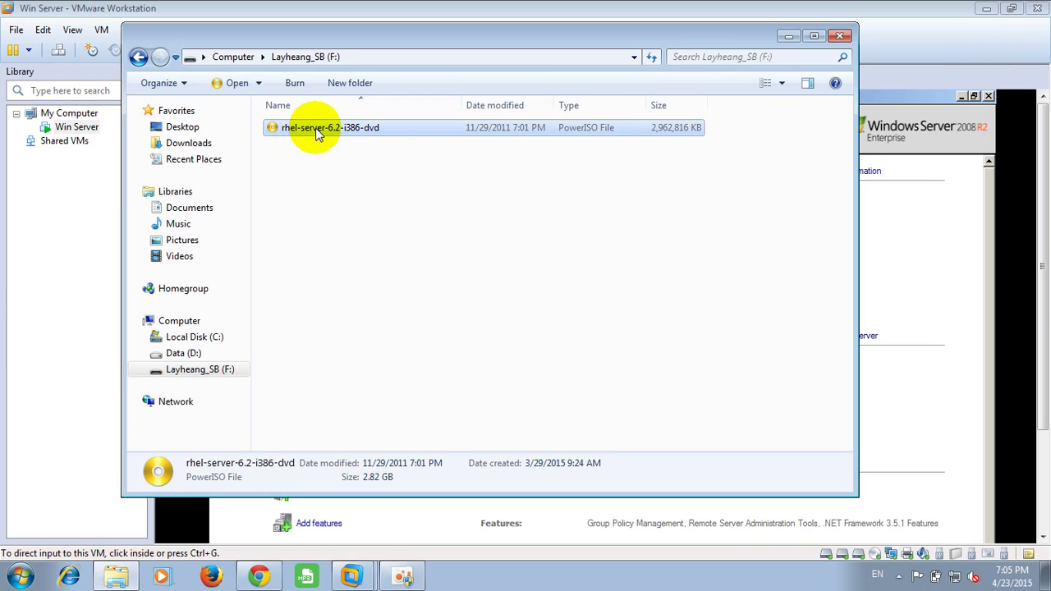
right_click(319, 134)
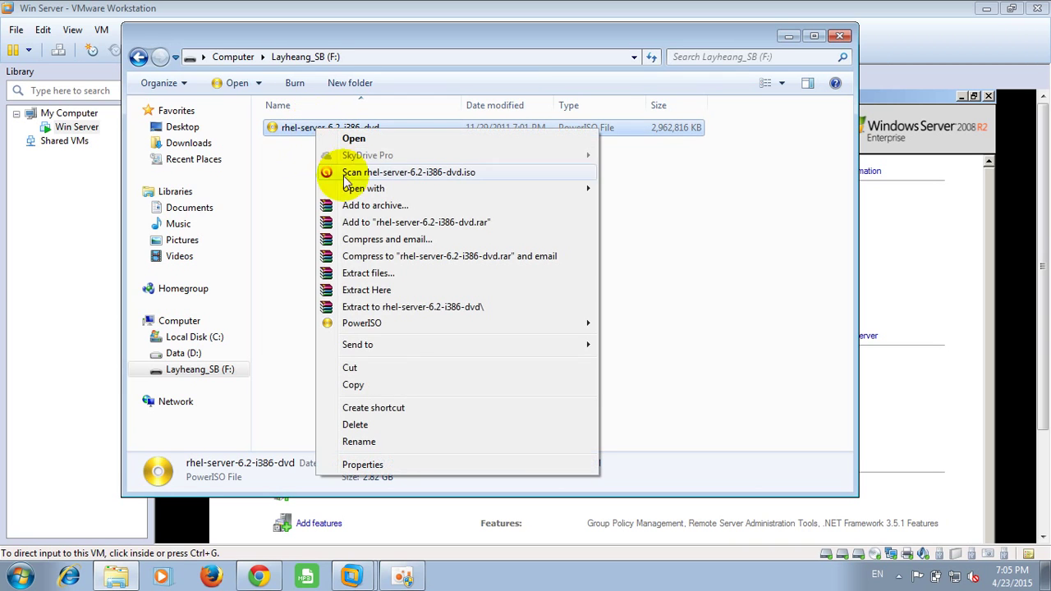
click(369, 368)
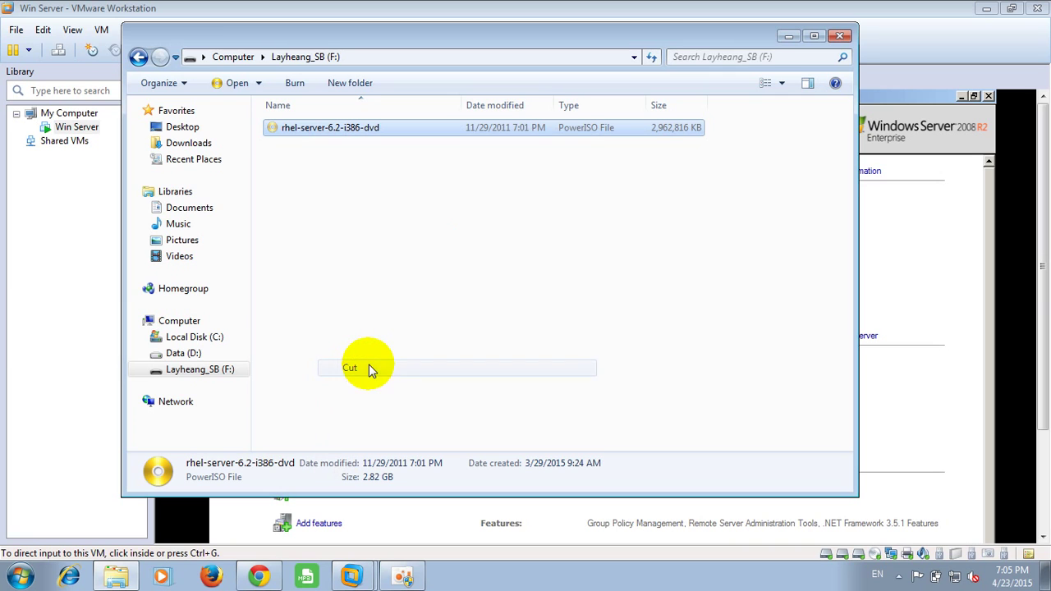
click(188, 355)
double_click(342, 272)
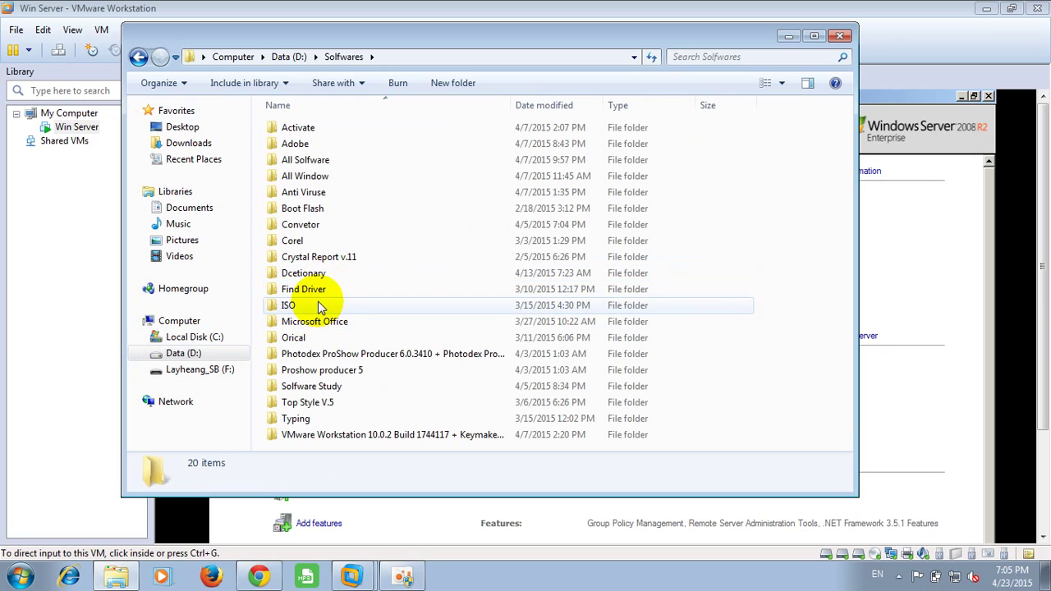
double_click(340, 179)
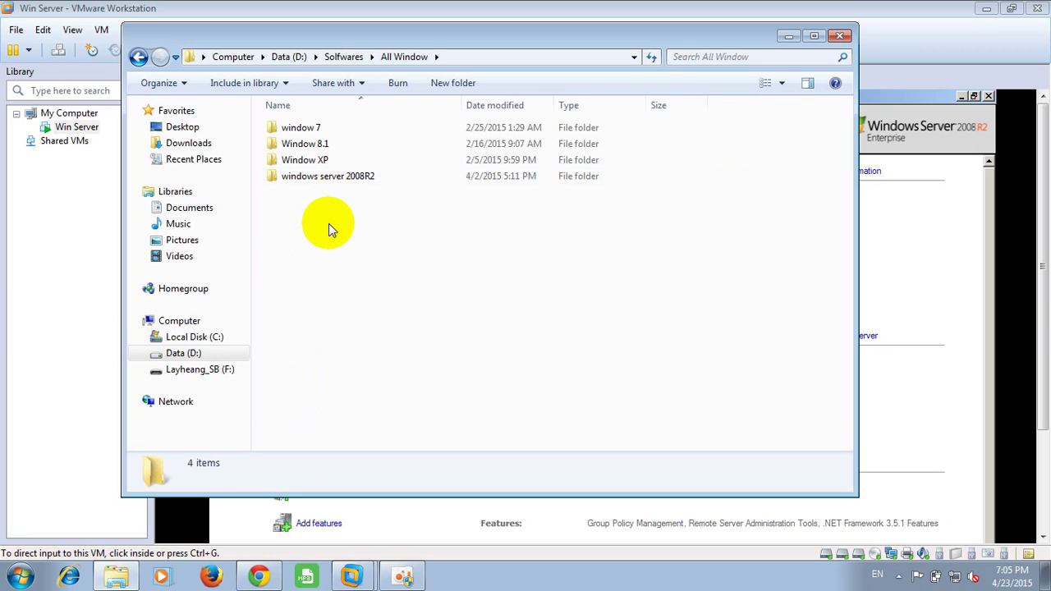
key(ctrl+v)
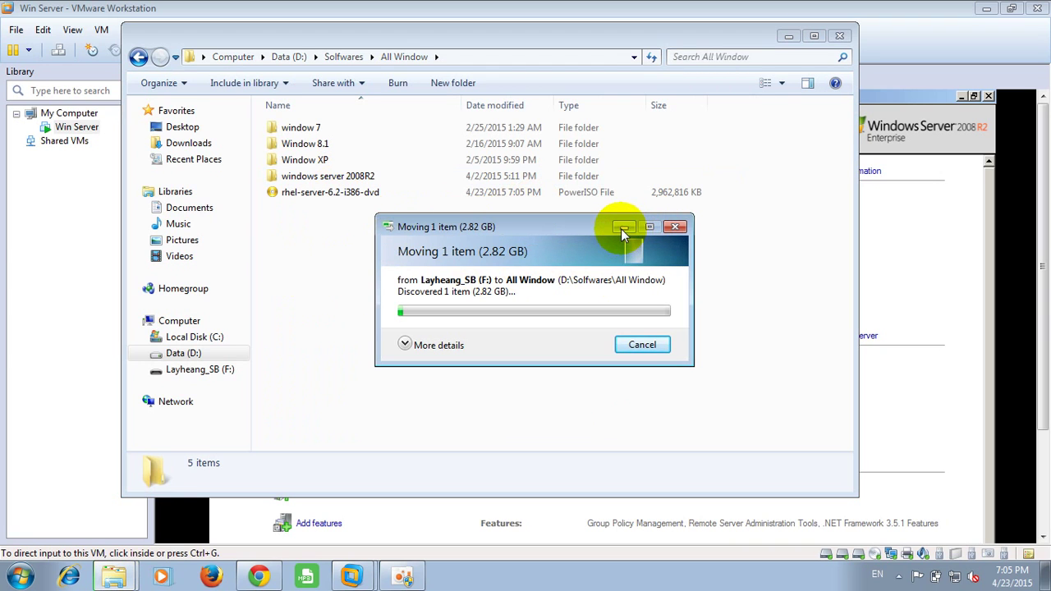
click(623, 228)
Switch to the Win Server virtual machine in VMware Workstation, show it full screen and close its Initial Configuration Tasks window.
click(879, 12)
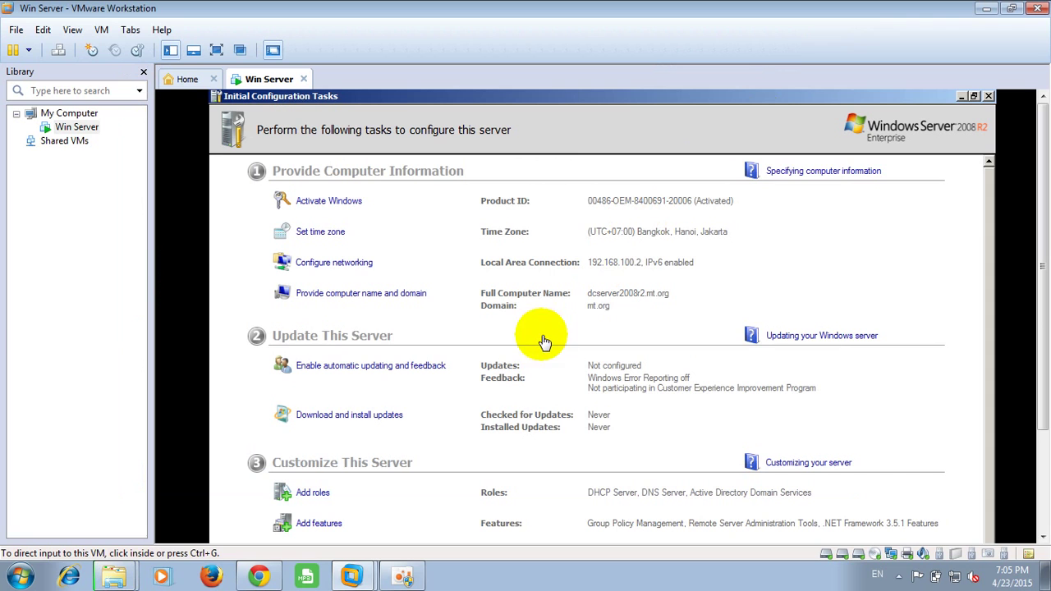
scroll(1043, 223, down, 3)
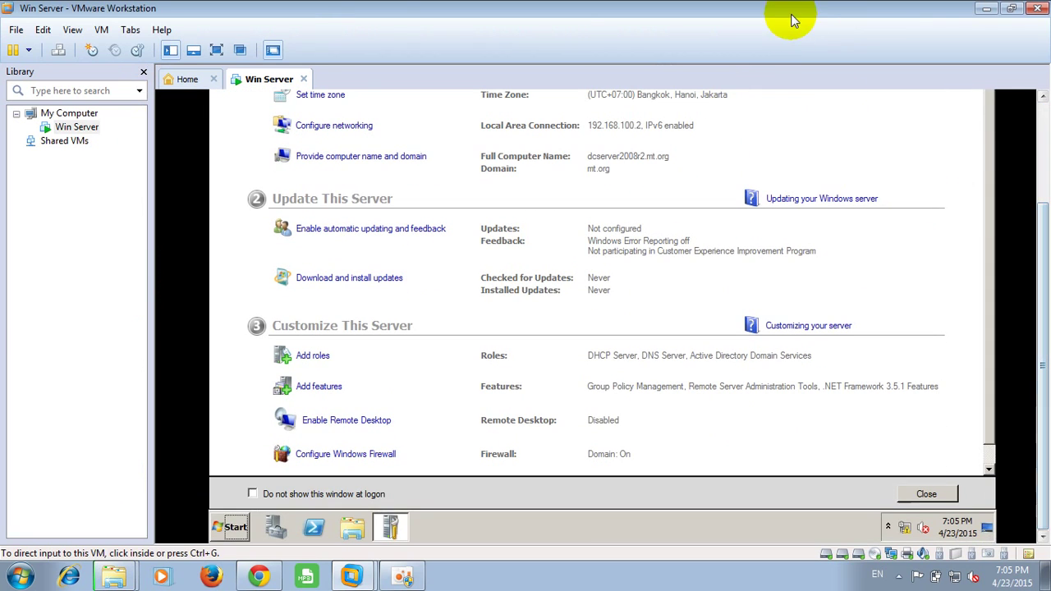
click(217, 51)
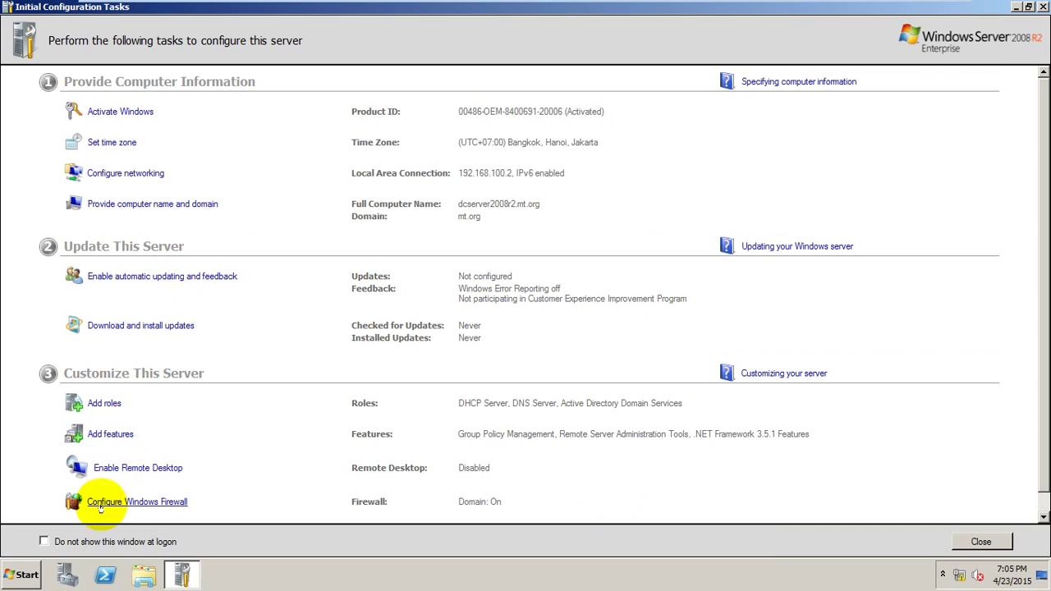
click(981, 542)
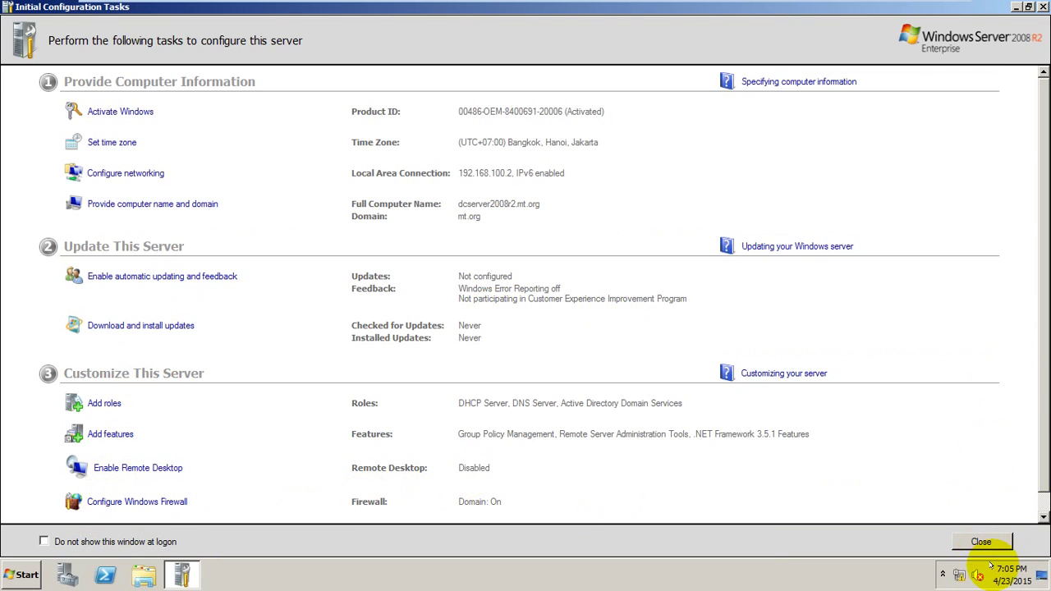
click(983, 542)
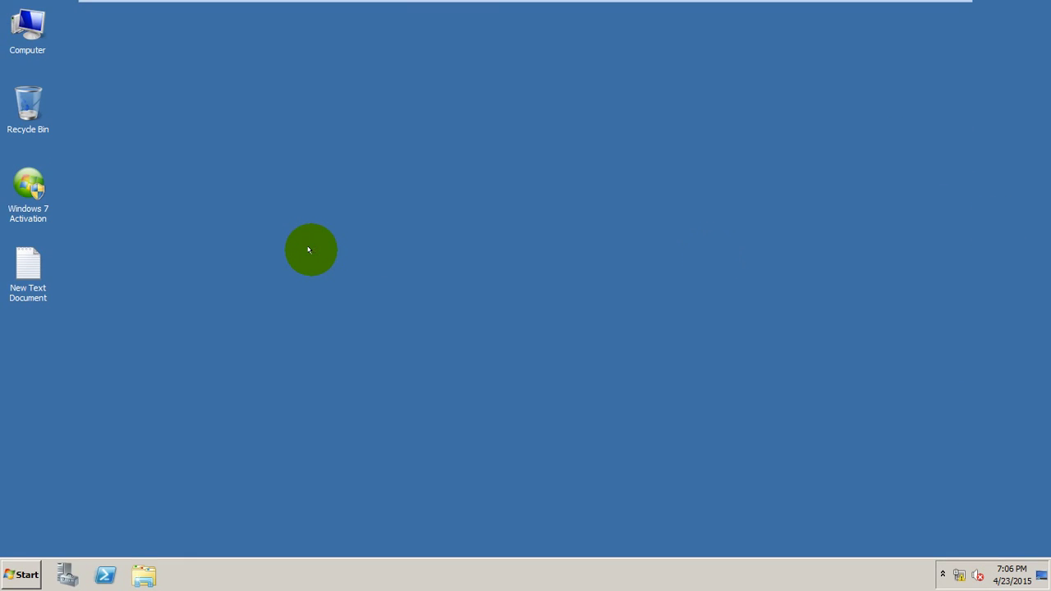
Refresh the server's desktop and close the Server Manager window.
right_click(333, 47)
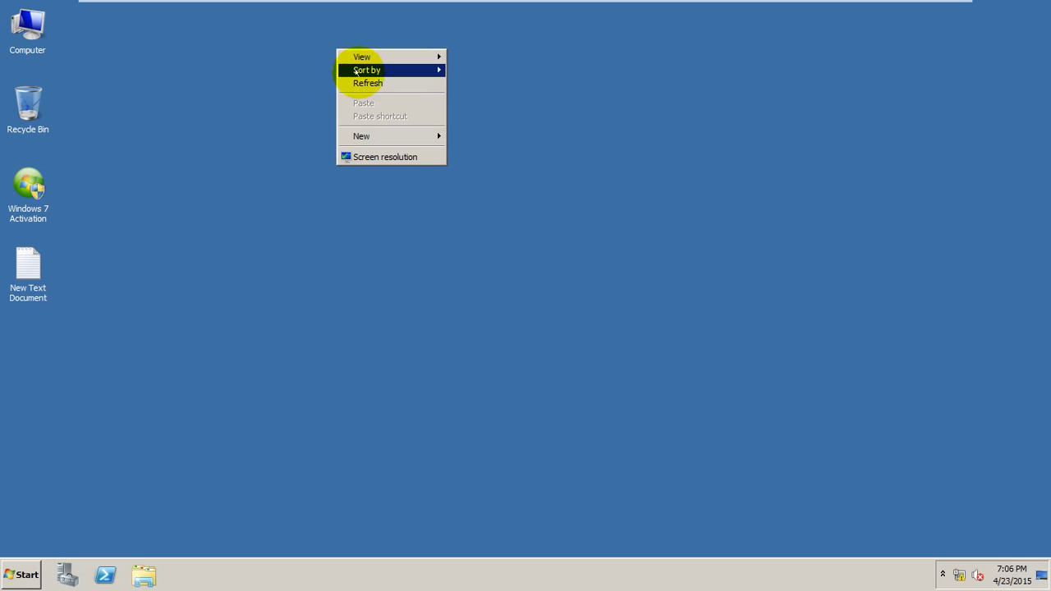
click(364, 82)
click(27, 574)
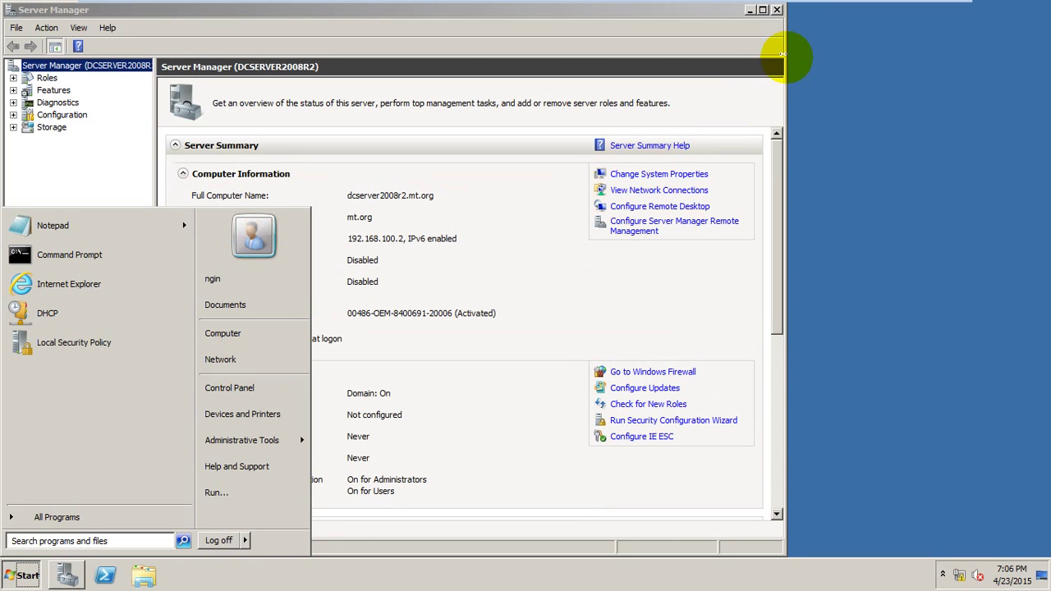
click(721, 14)
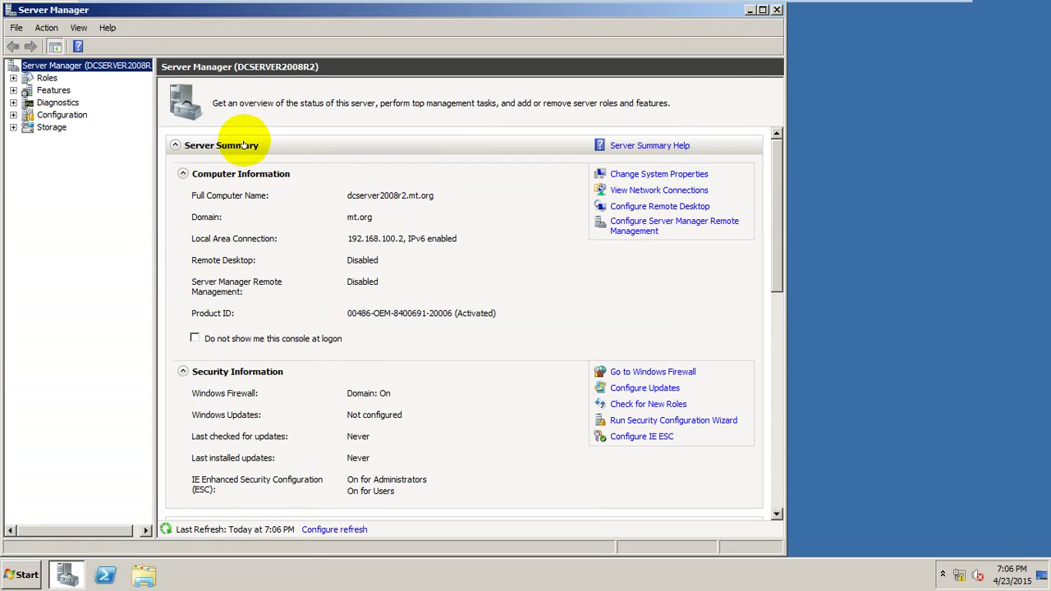
click(776, 10)
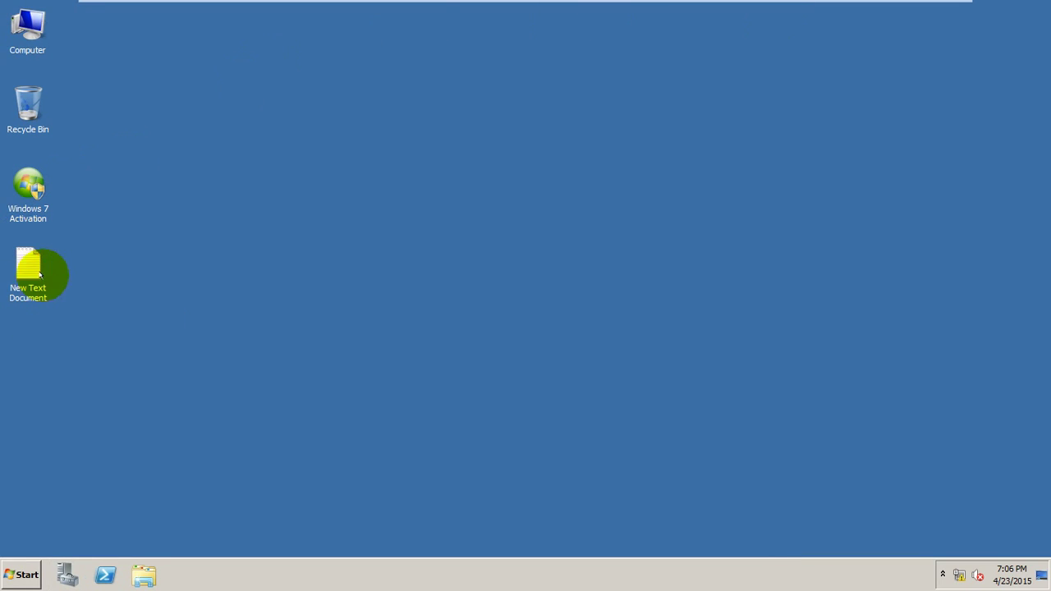
Open the DHCP administrative console, maximise it and widen its tree pane to fit the full server name.
click(20, 574)
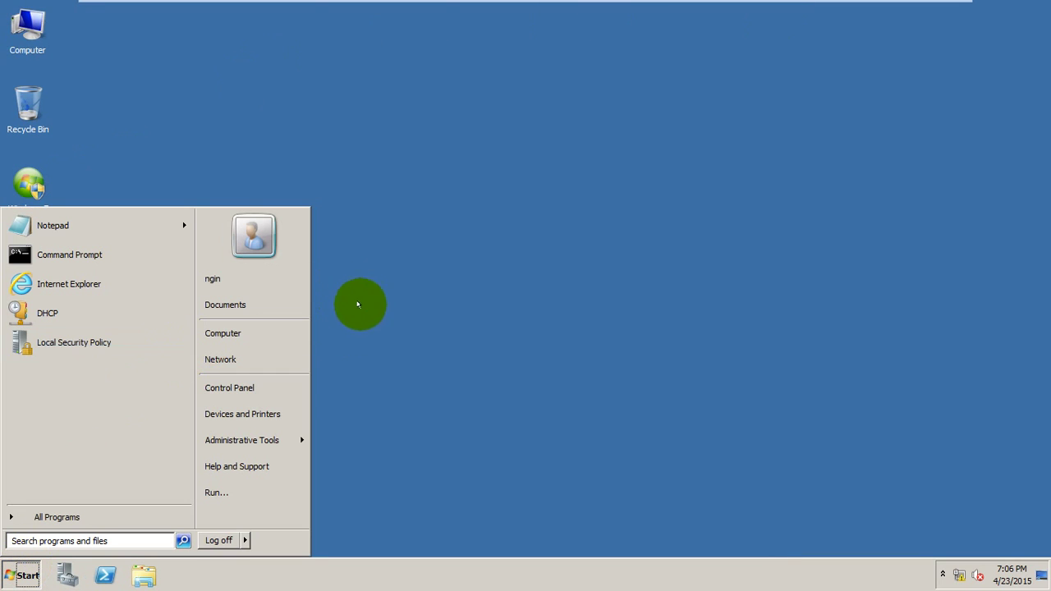
mouse_move(250, 440)
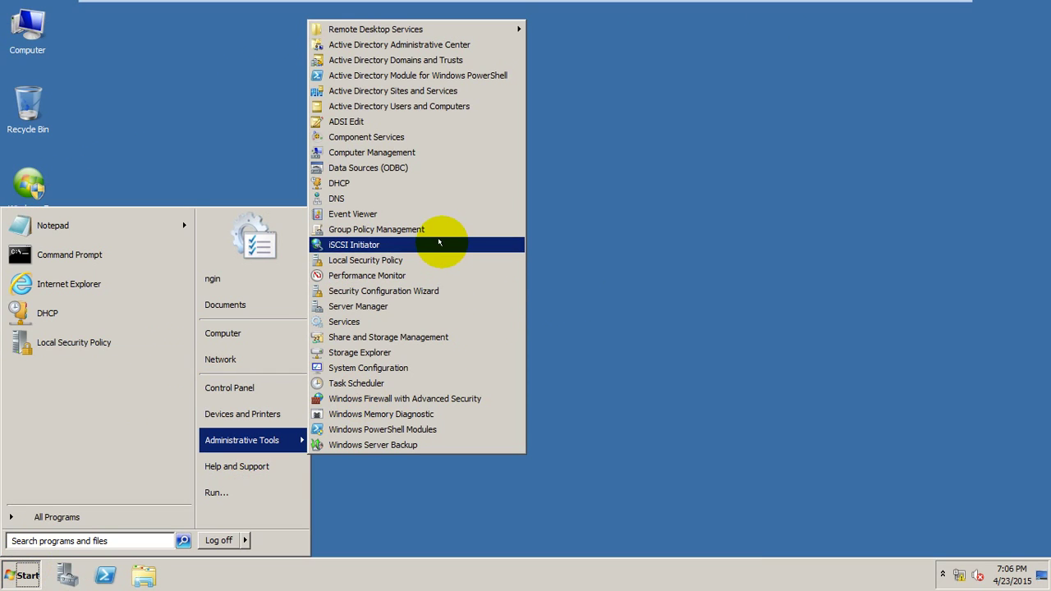
click(358, 182)
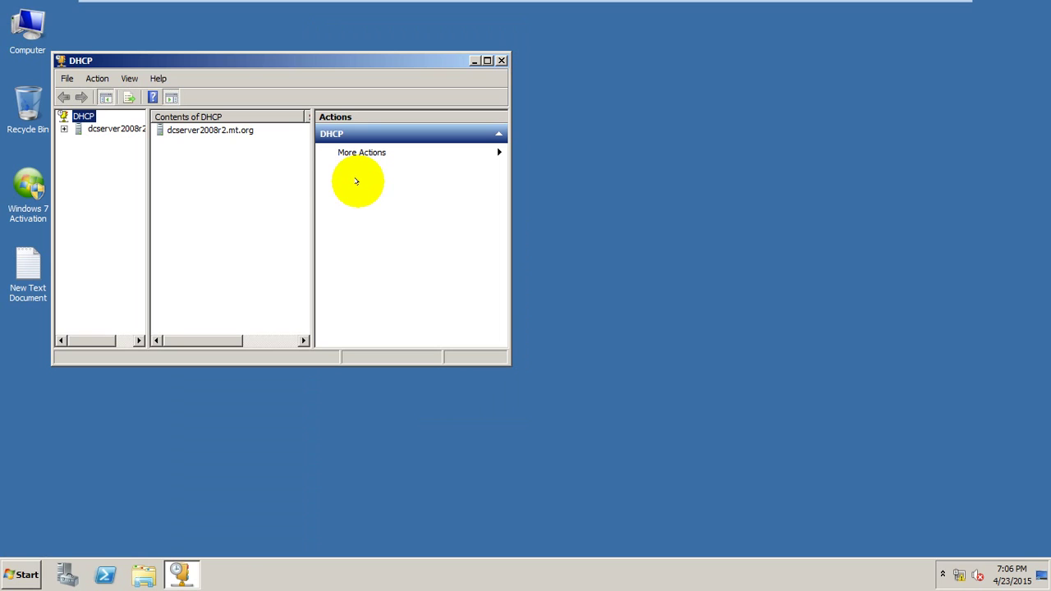
click(487, 60)
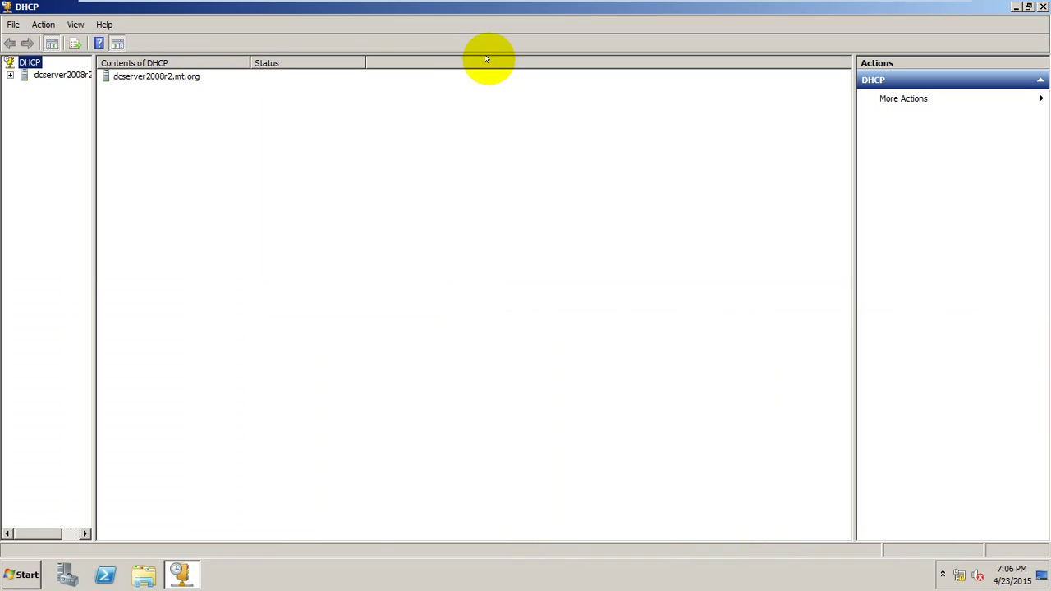
drag(94, 125, 199, 124)
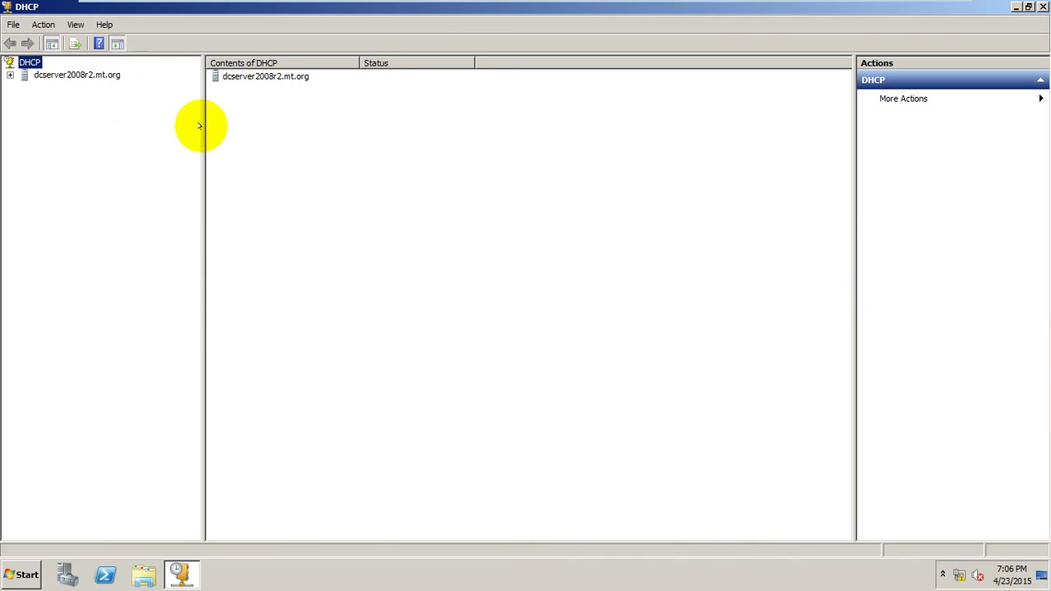
Start a new IPv4 scope under dcserver2008r2.mt.org and name it Lab.
click(10, 75)
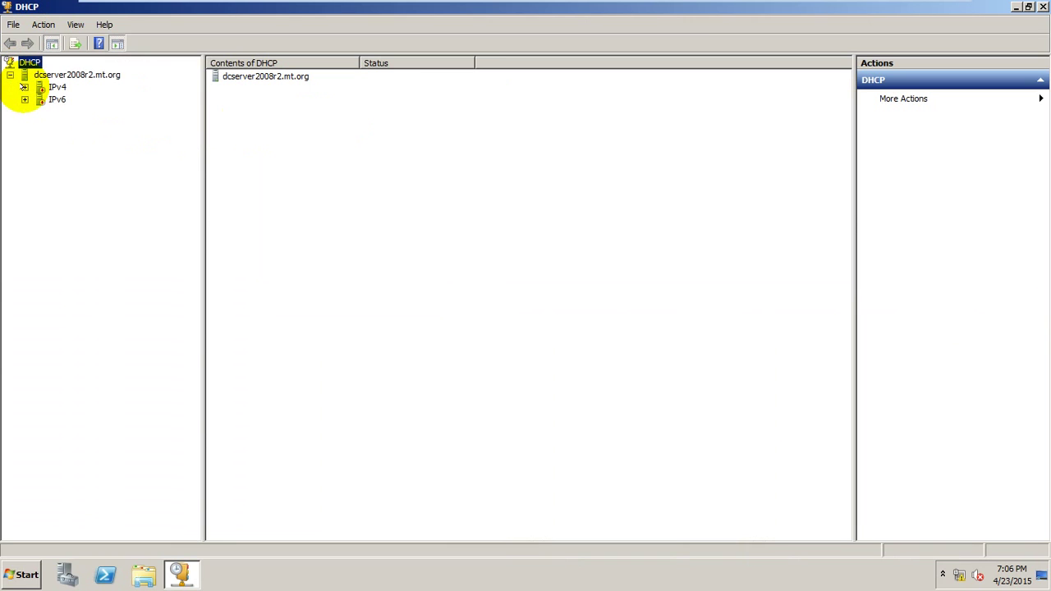
click(24, 87)
click(50, 87)
right_click(46, 88)
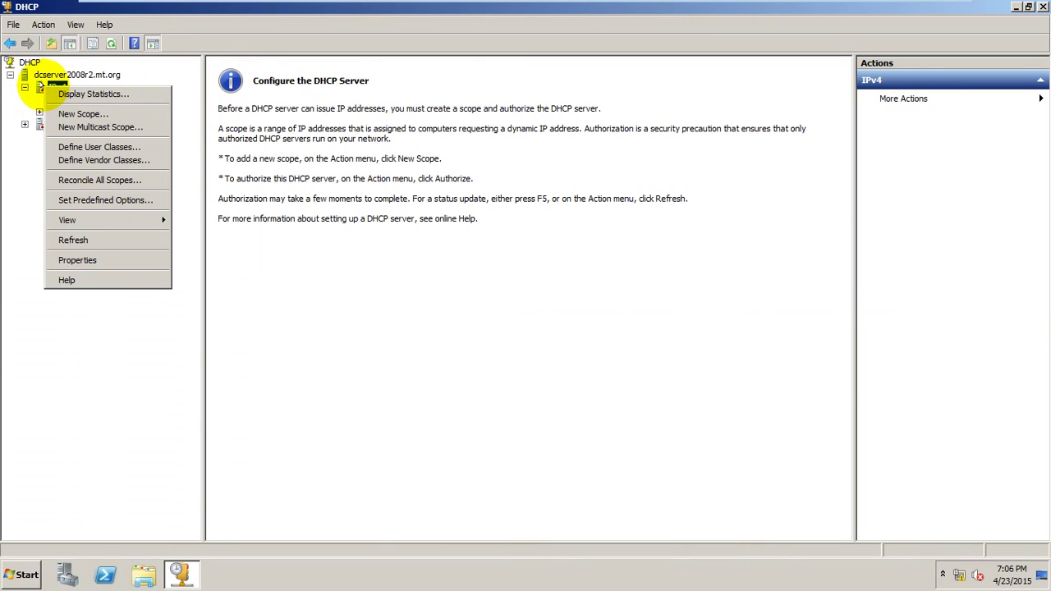
click(82, 113)
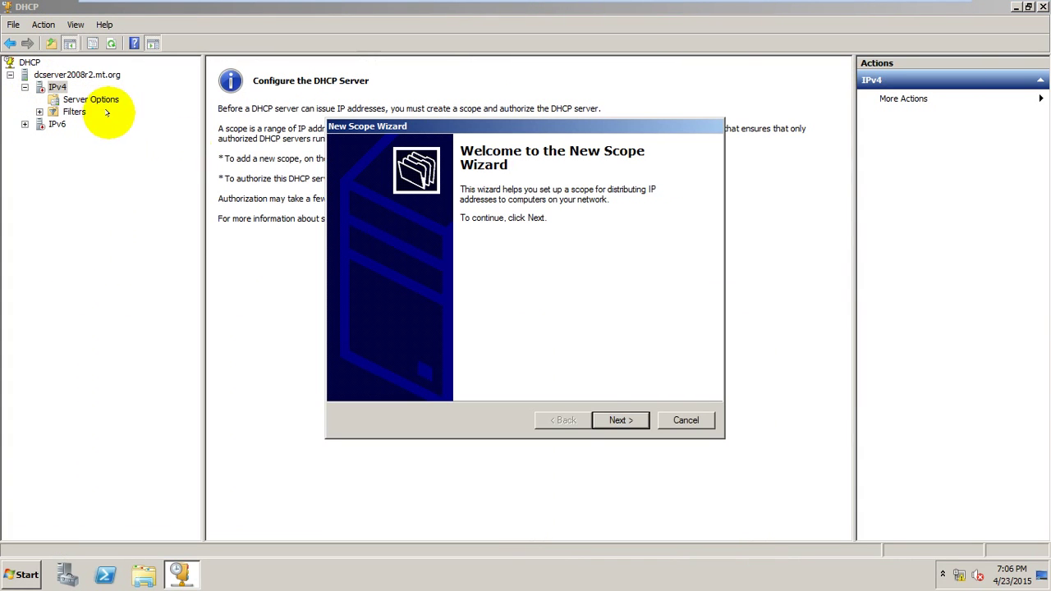
click(617, 419)
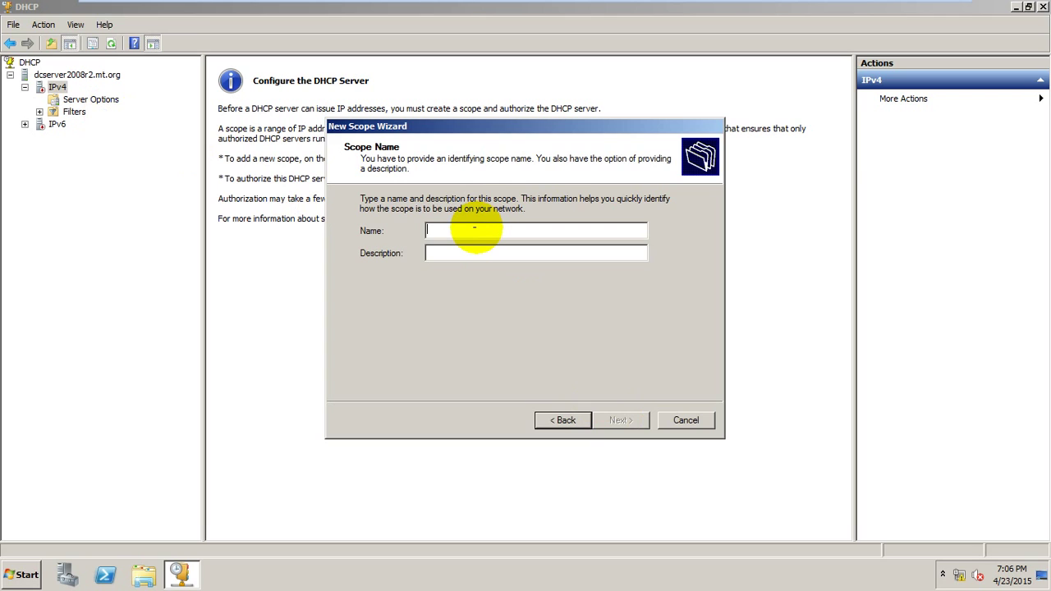
text(Lab)
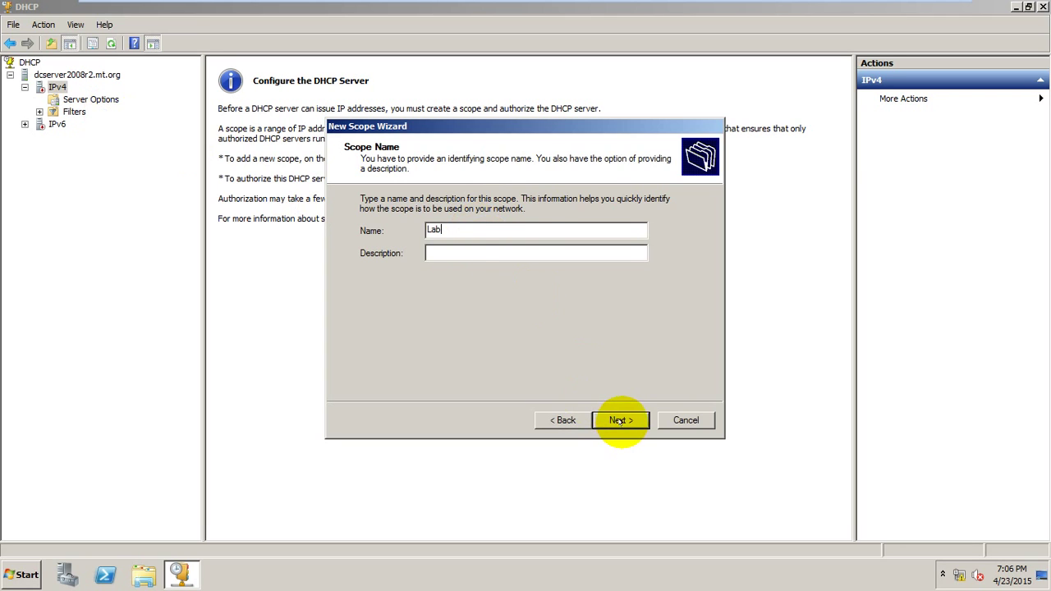
click(620, 420)
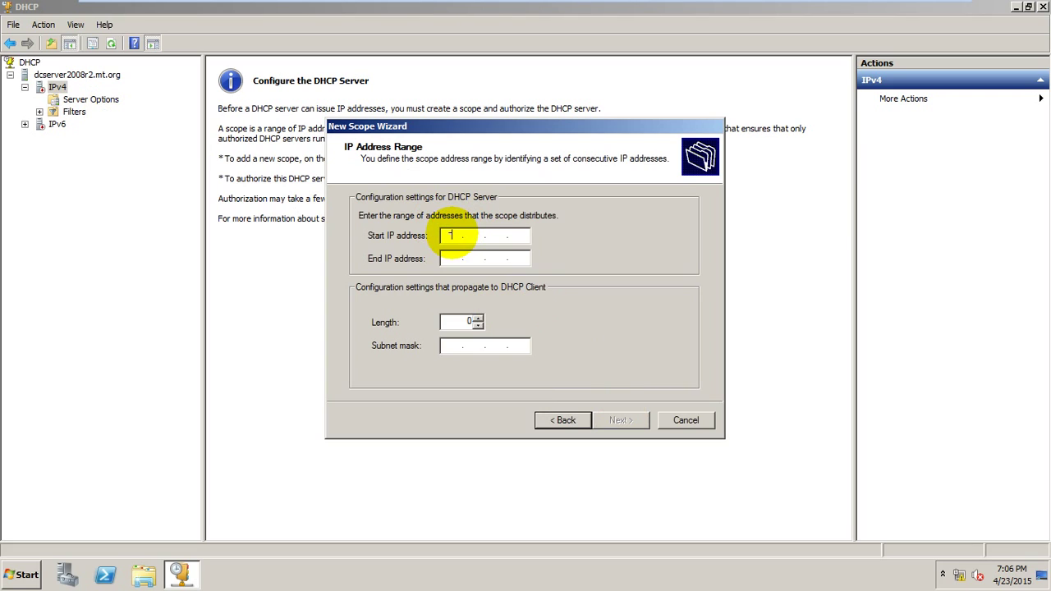
Define the scope's address range with start address 192.168.100.1 and an end address in the same 192.168.100 network.
text(192 . 168 . 100)
click(449, 258)
text(1)
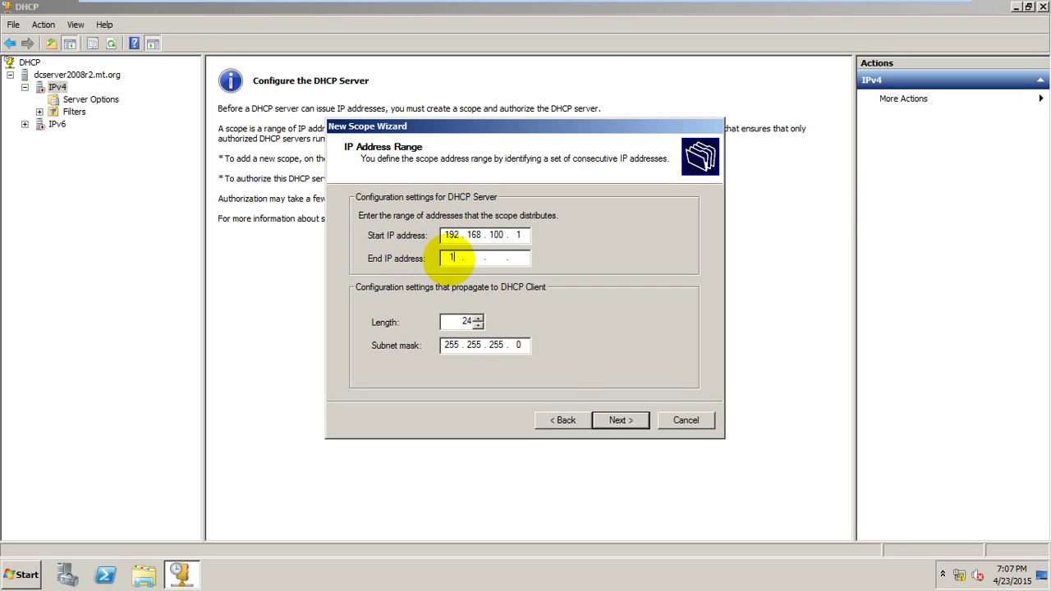
text(92 . 168 . 100)
click(616, 420)
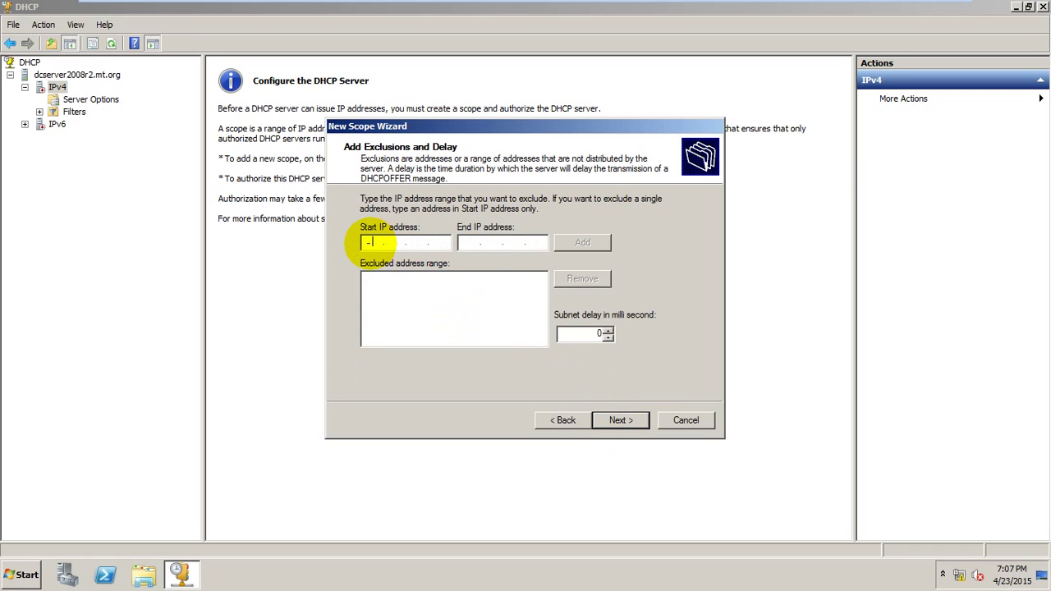
Exclude the addresses 192.168.100.1 to 192.168.100.10 from the scope's distribution.
text(92)
key(BackSpace)
key(BackSpace)
text(92.168.)
text(100.)
text(1 to )
text(1)
text(92.168.)
text(100.)
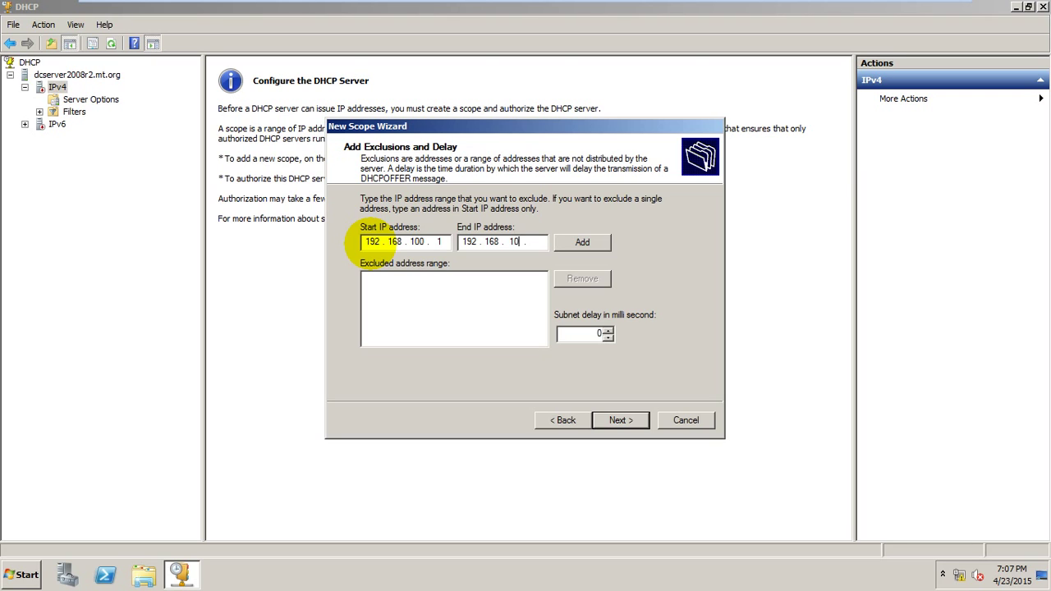
text(10)
click(580, 243)
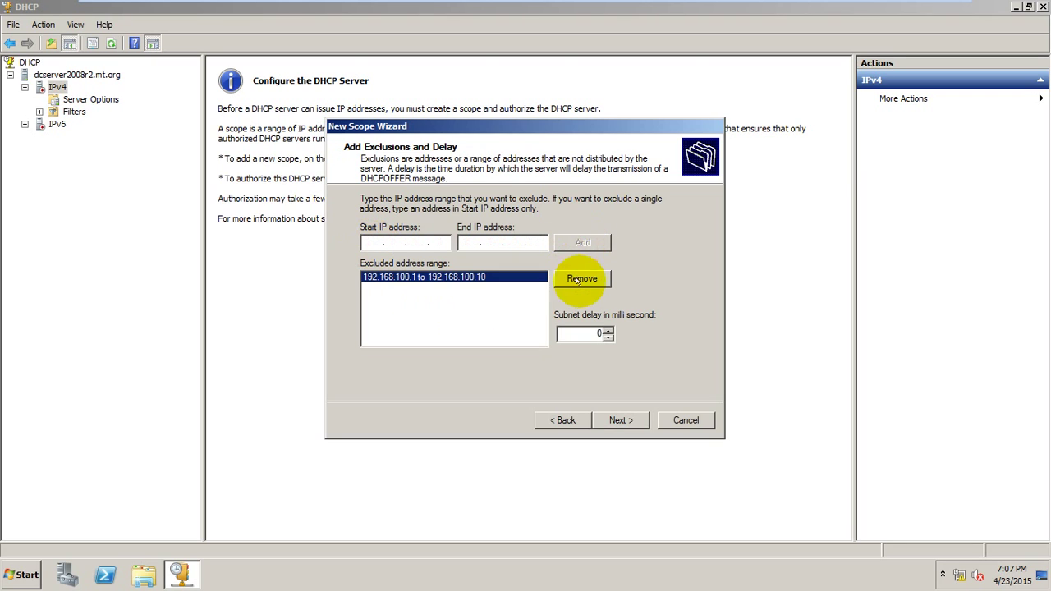
click(617, 420)
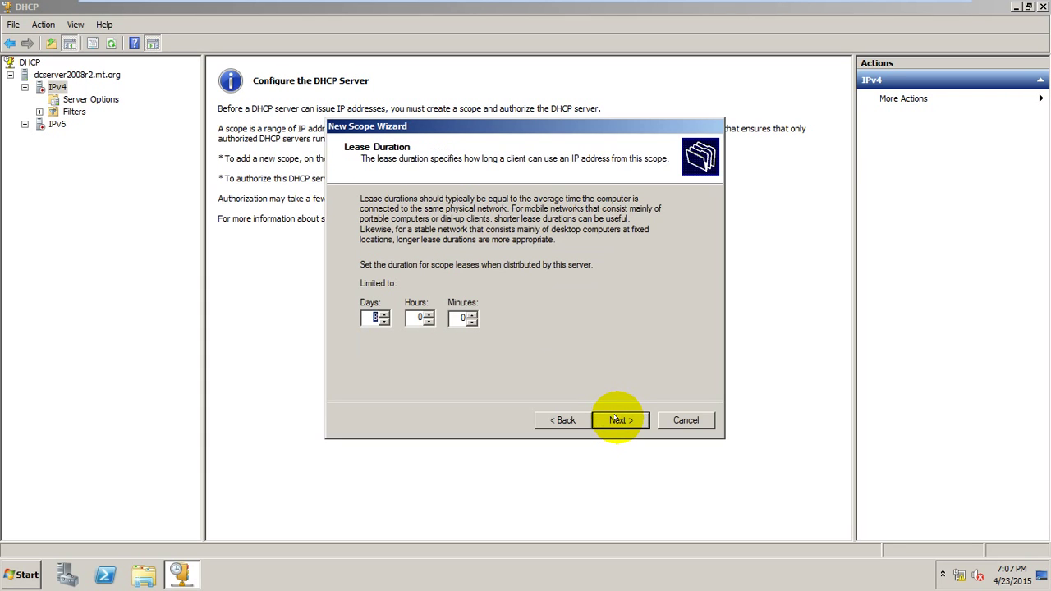
Accept the default lease duration and proceed to the DNS settings without adding a router address.
click(616, 419)
click(615, 420)
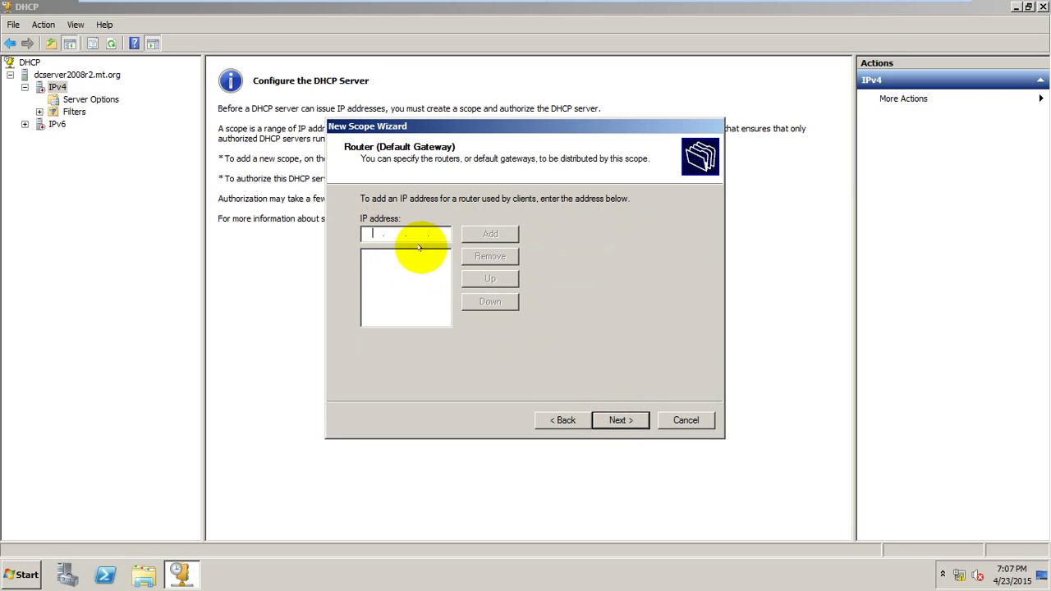
click(625, 420)
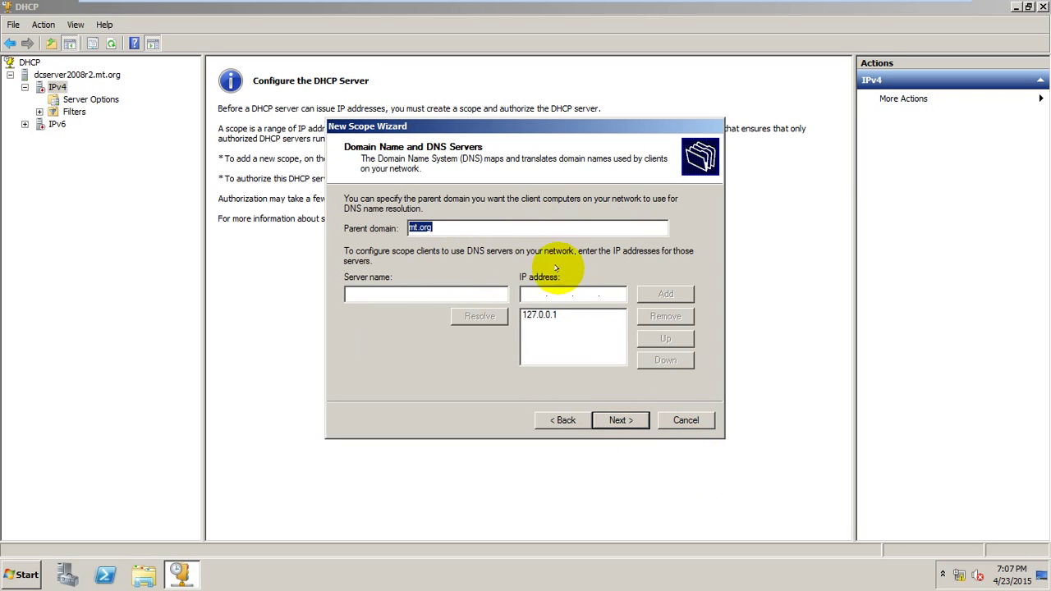
Enter dcserver2008r2 as the DNS server name, resolve it to its IP address and add that address to the list.
click(427, 294)
text(d)
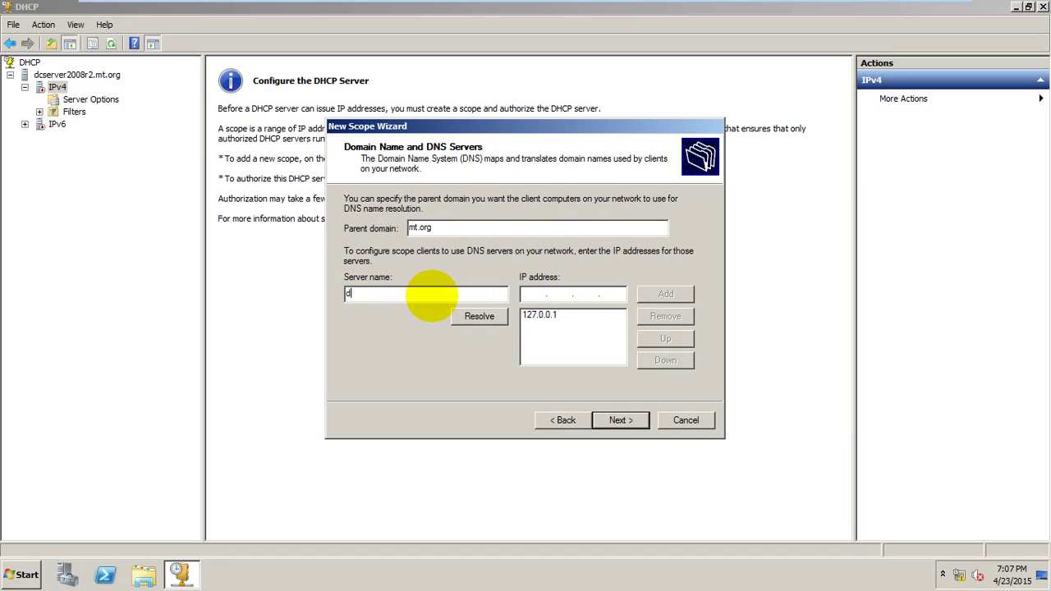
text(cserver2008)
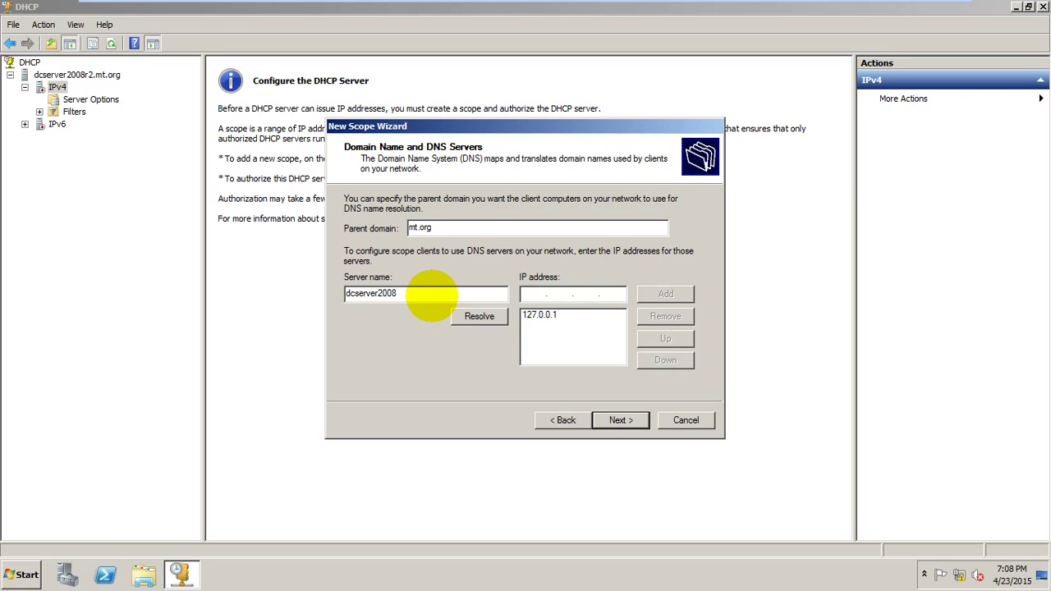
text(r2)
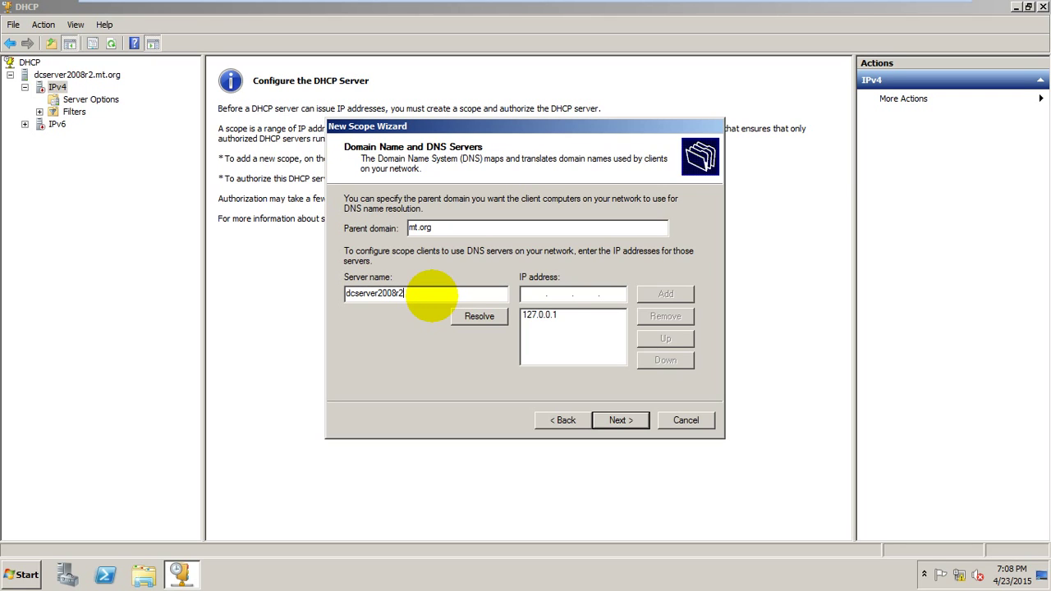
click(481, 316)
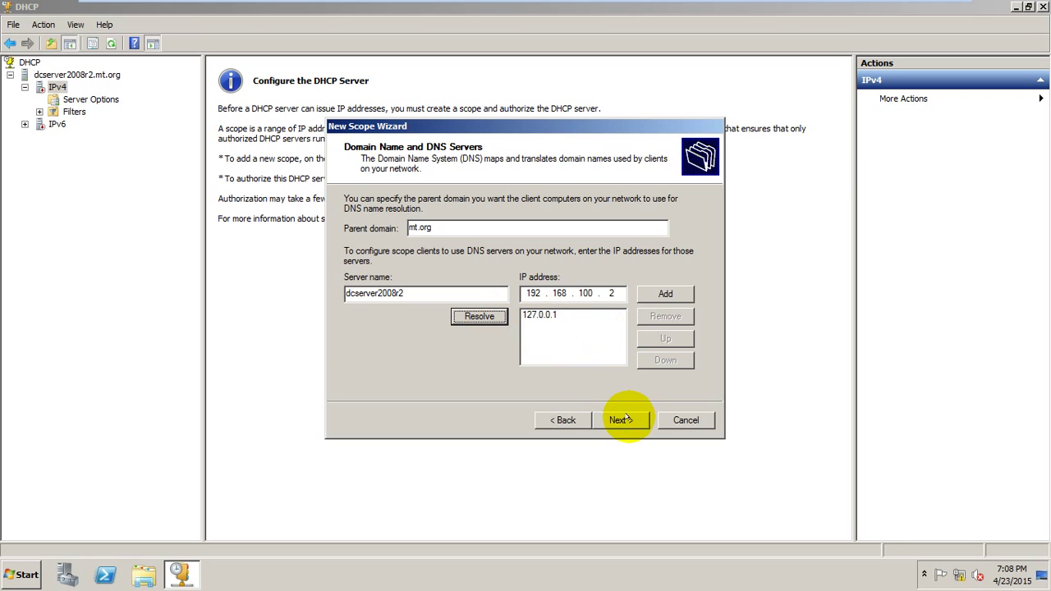
click(665, 294)
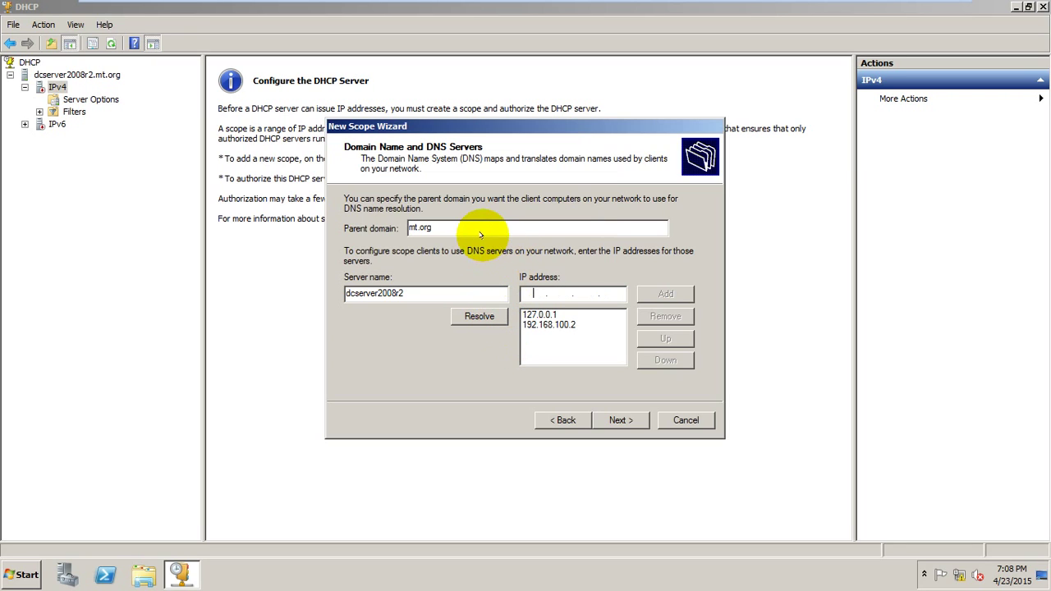
Move 192.168.100.2 above 127.0.0.1 in the DNS server list and continue to the WINS settings.
click(574, 324)
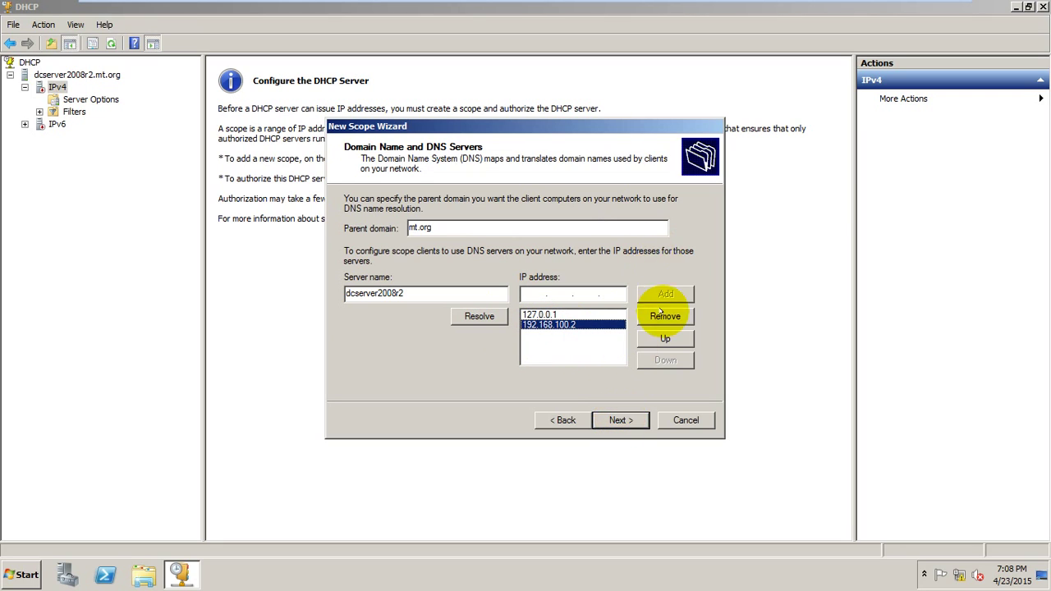
click(665, 339)
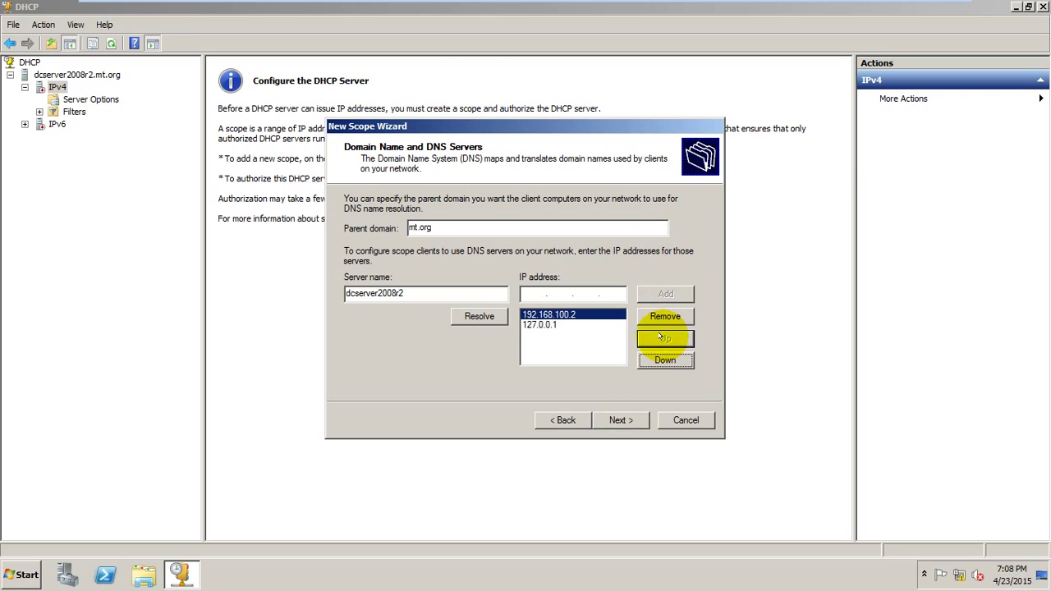
click(617, 419)
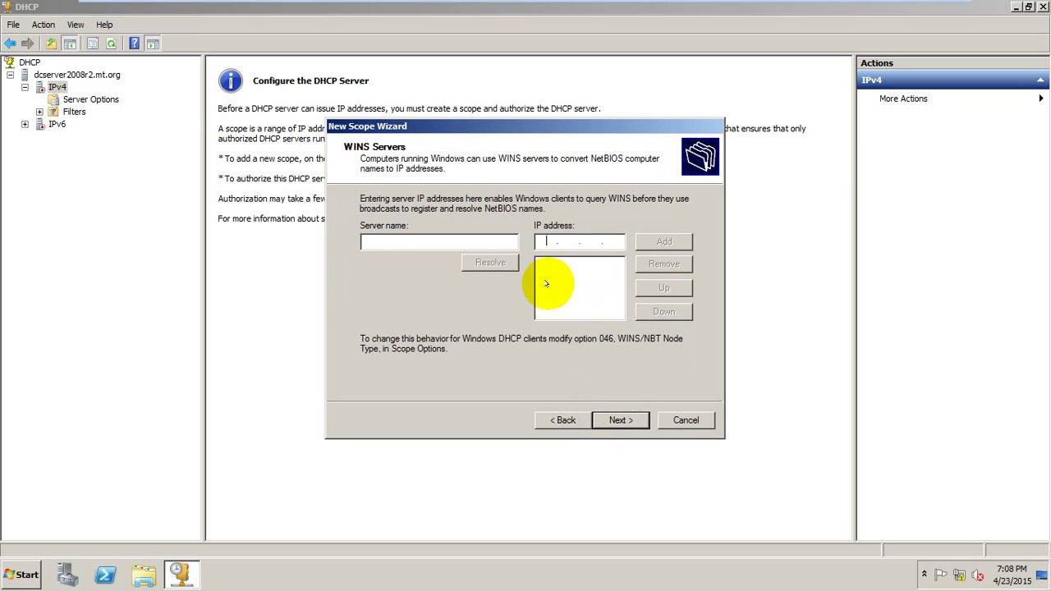
Take the Win Server virtual machine out of full-screen view into the VMware Workstation window.
click(490, 243)
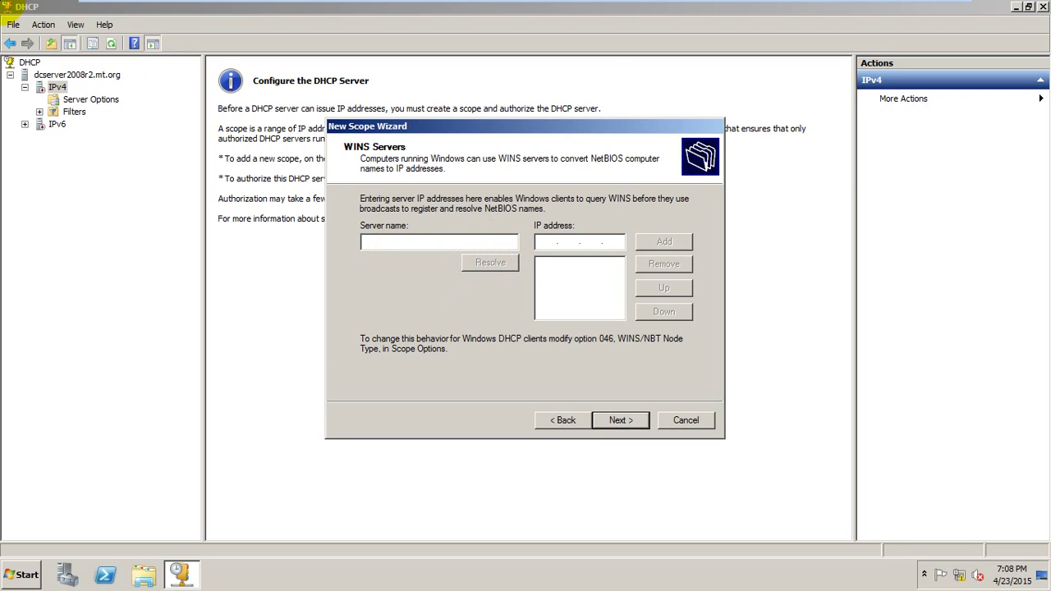
mouse_move(823, 7)
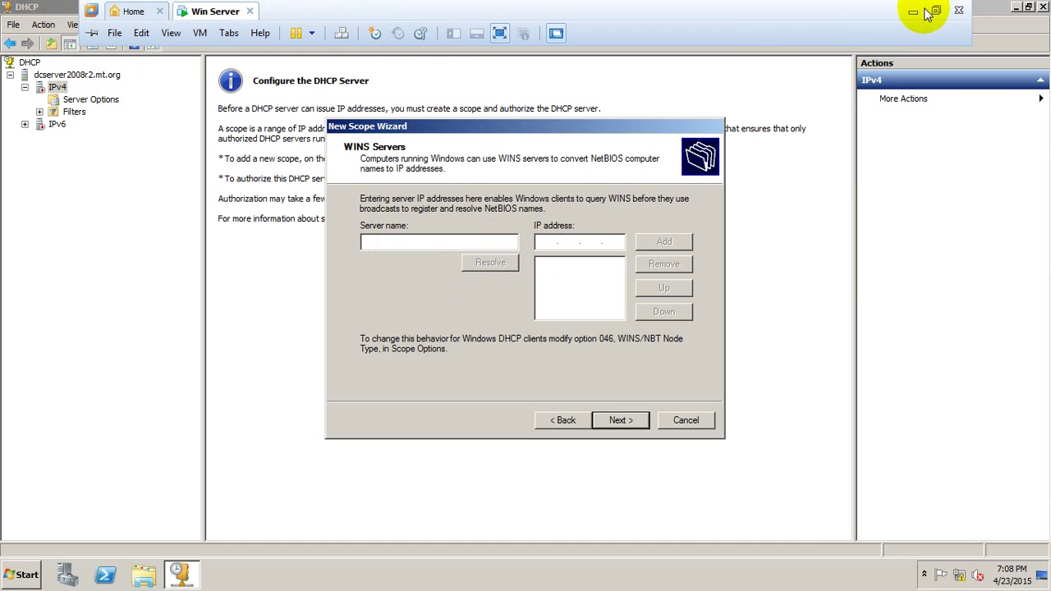
click(934, 13)
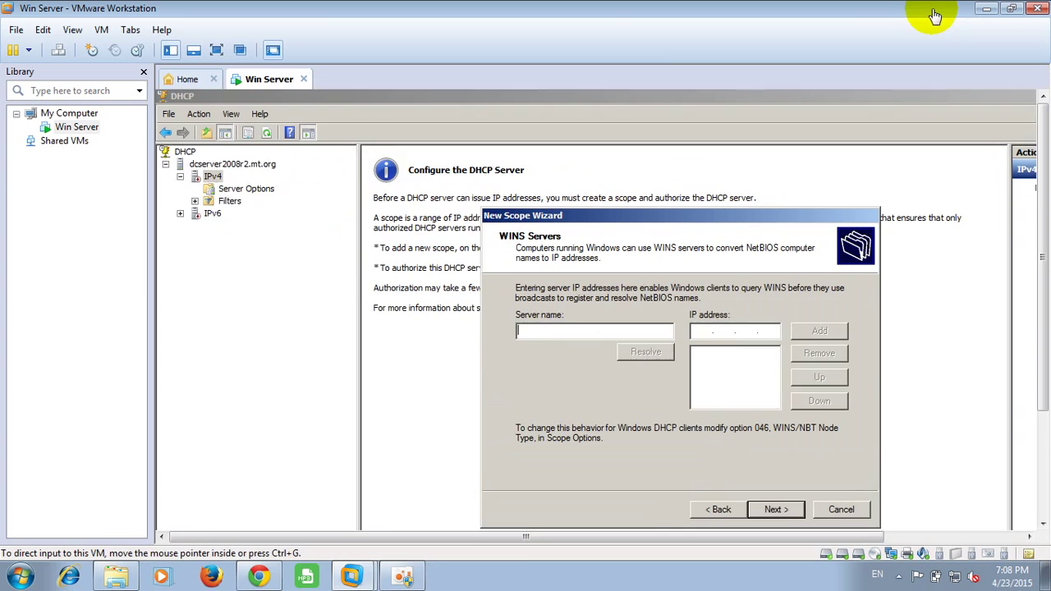
click(375, 577)
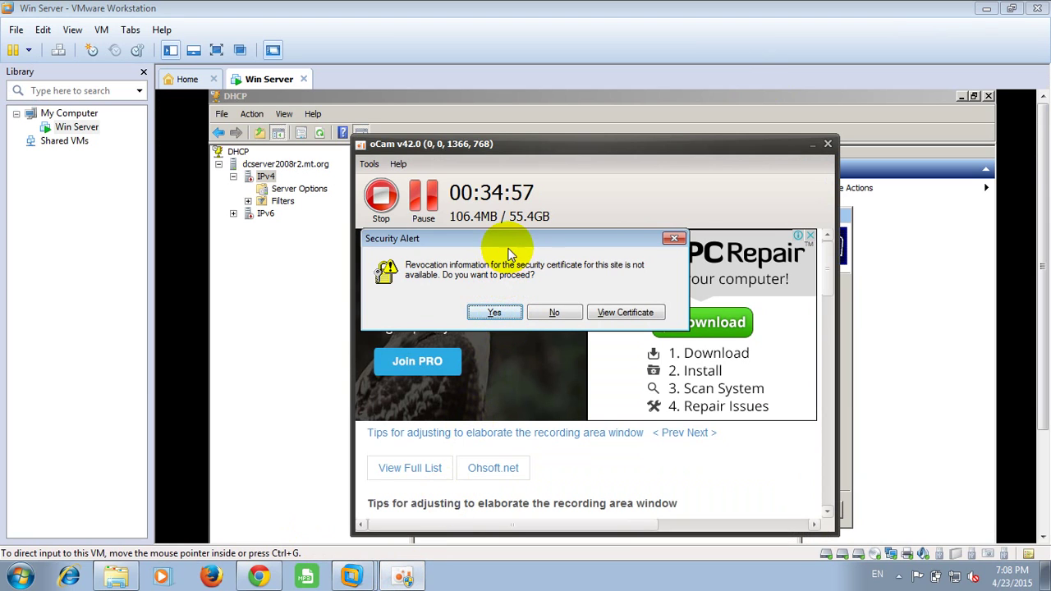
drag(497, 239, 368, 277)
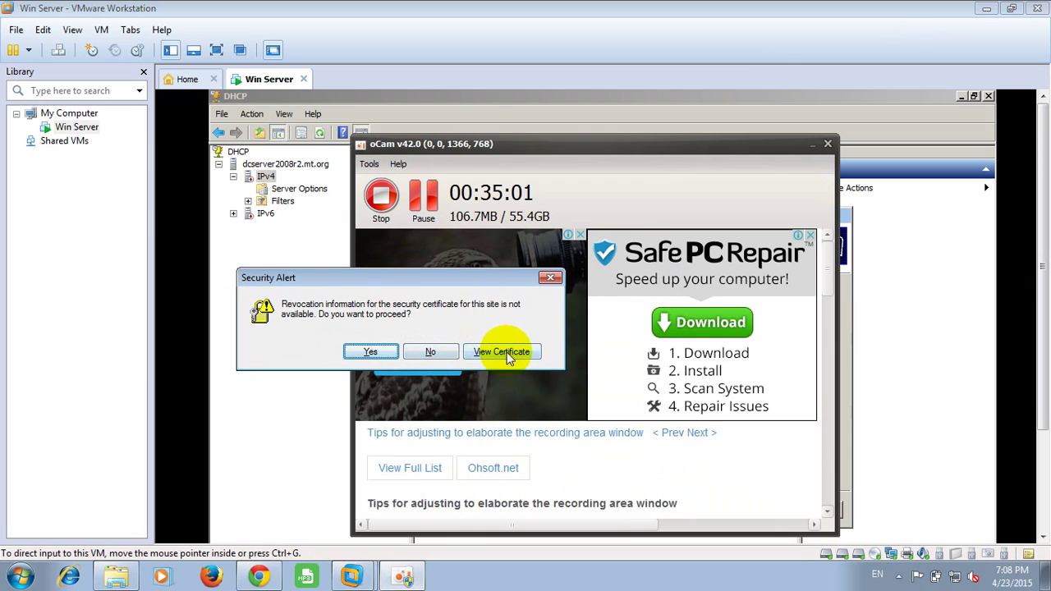
click(547, 283)
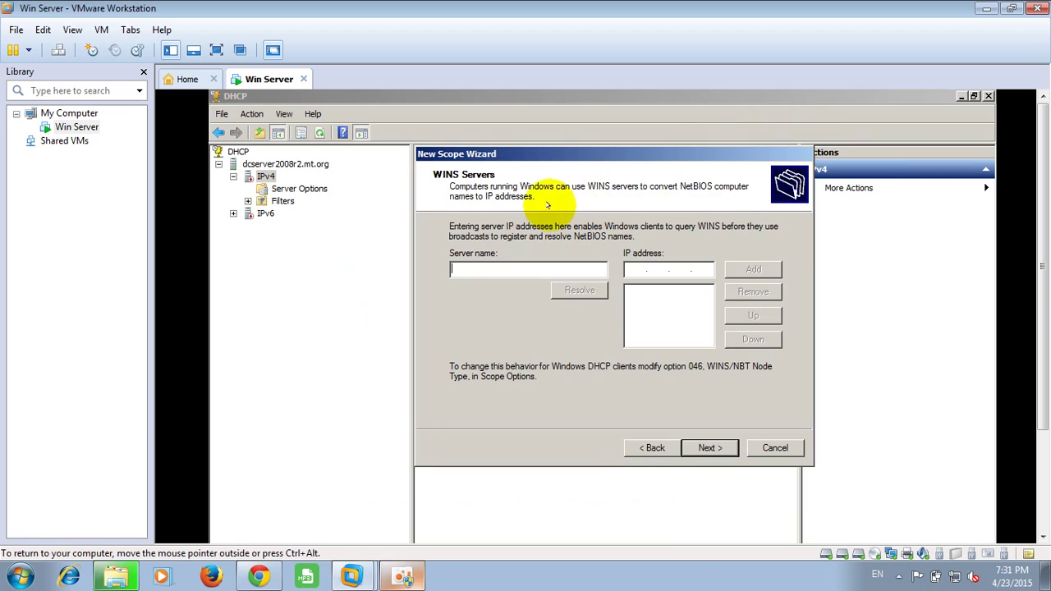
mouse_move(557, 153)
mouse_down()
mouse_move(560, 109)
mouse_move(558, 151)
mouse_up()
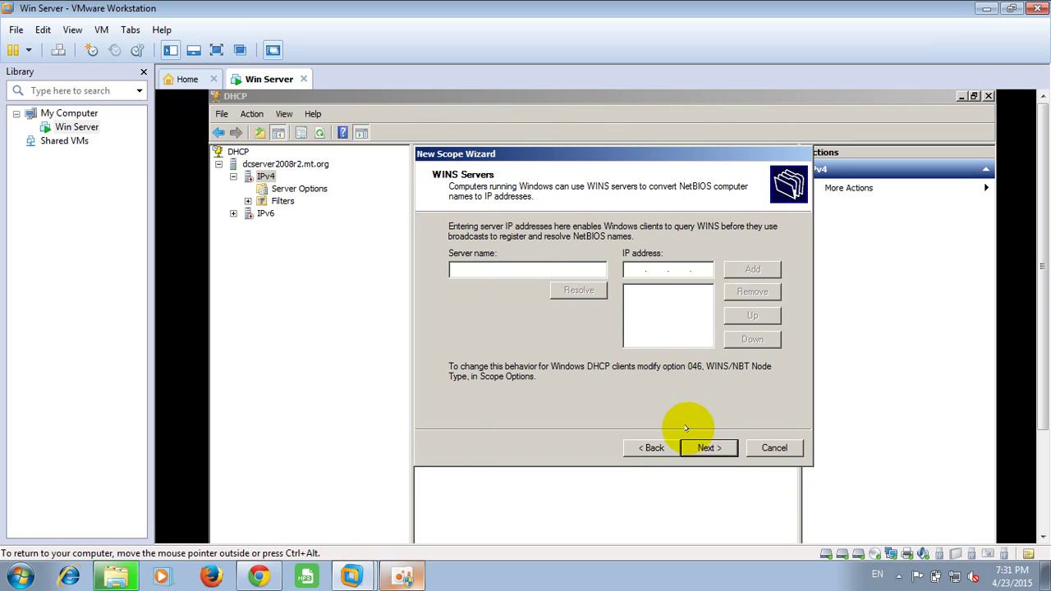
Review the parent domain and DNS server entries on the previous wizard page, and return to the WINS settings.
click(655, 447)
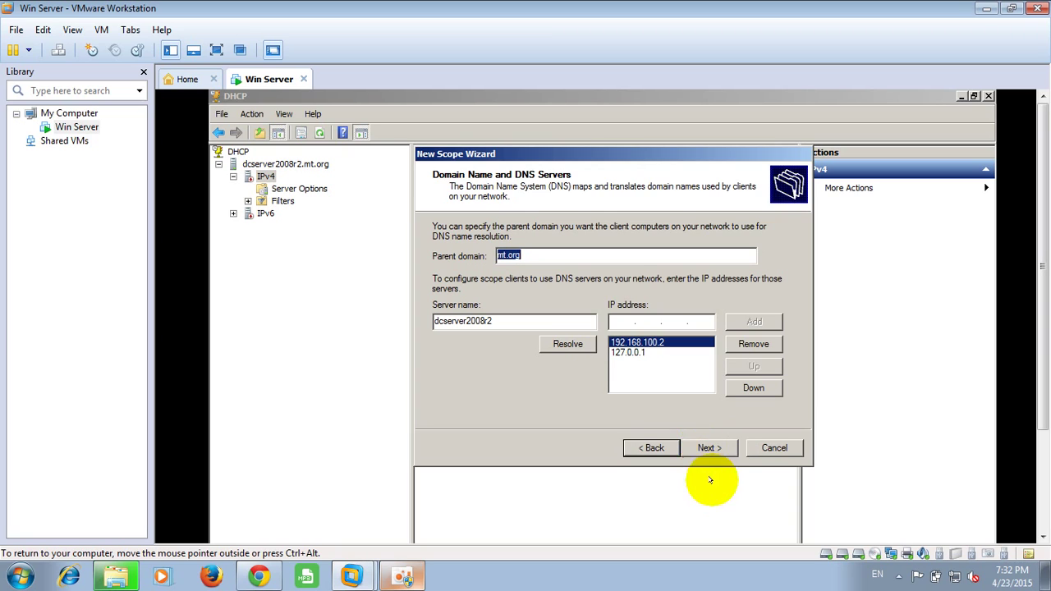
click(712, 448)
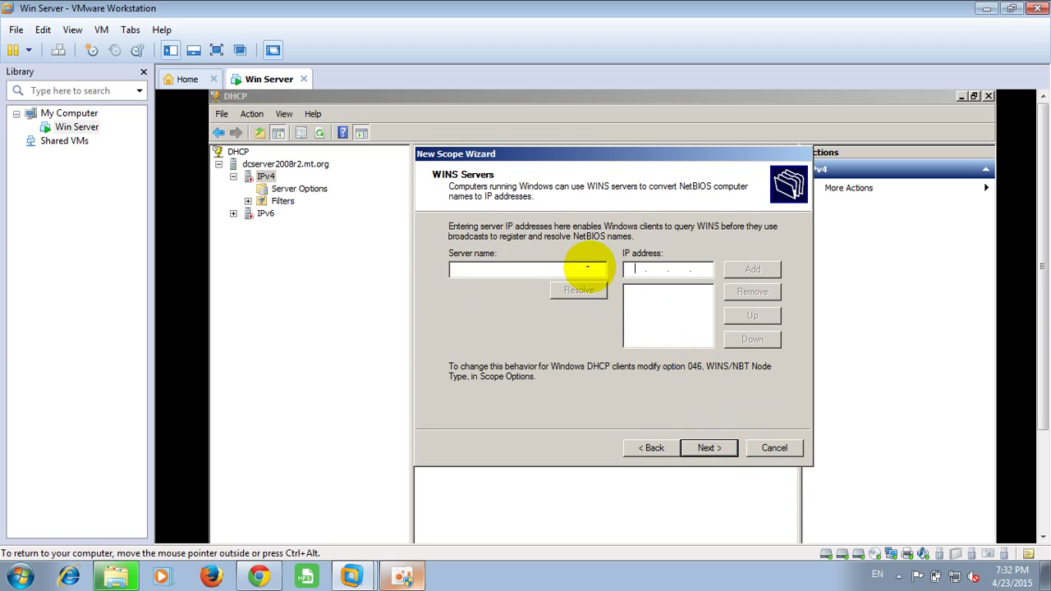
click(652, 448)
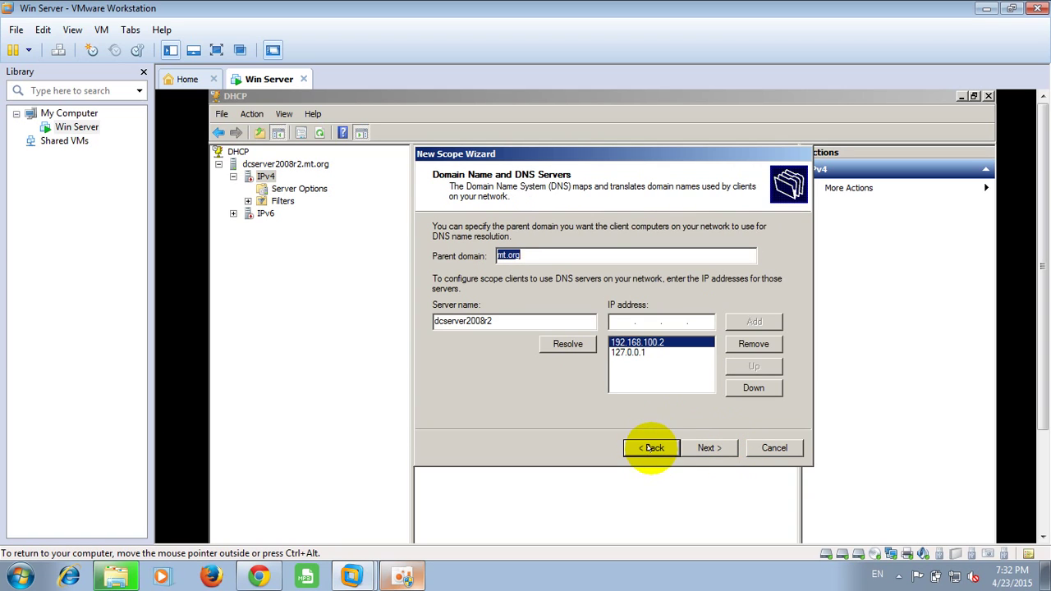
click(511, 321)
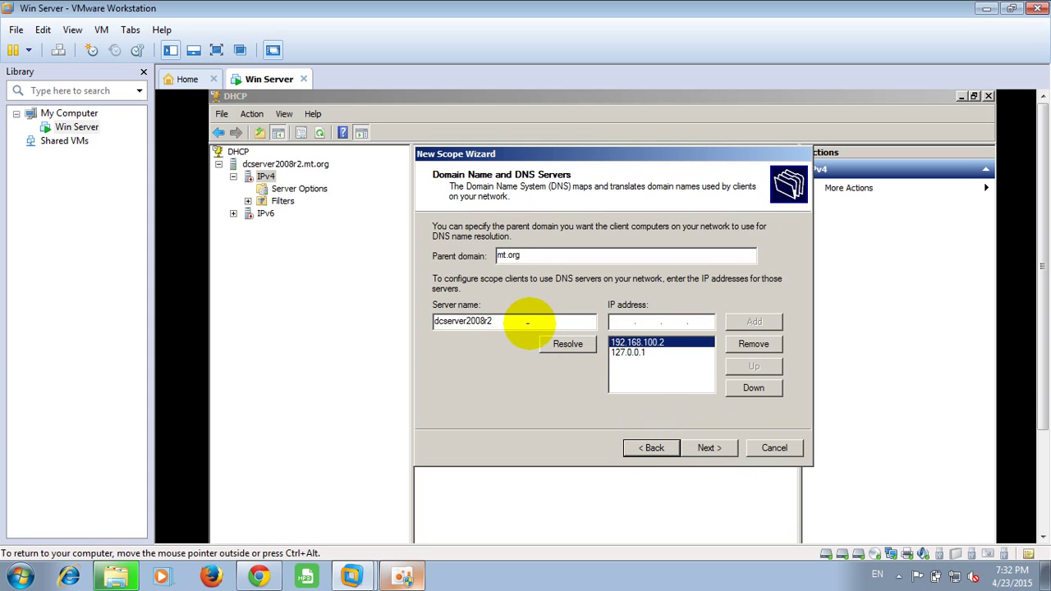
click(706, 447)
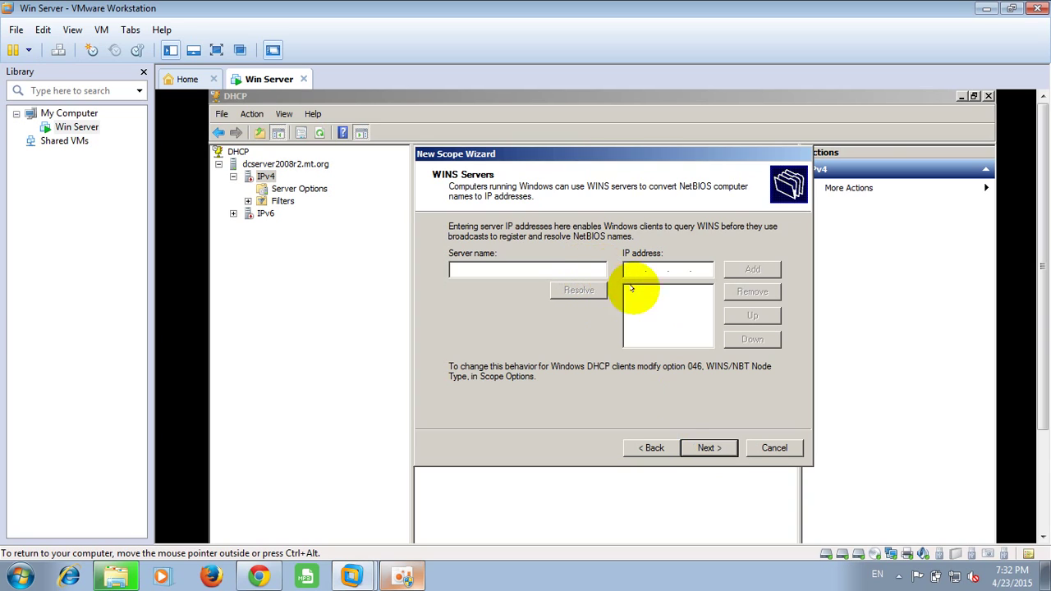
Skip the WINS servers, choose to activate the scope now and finish the New Scope Wizard.
click(708, 448)
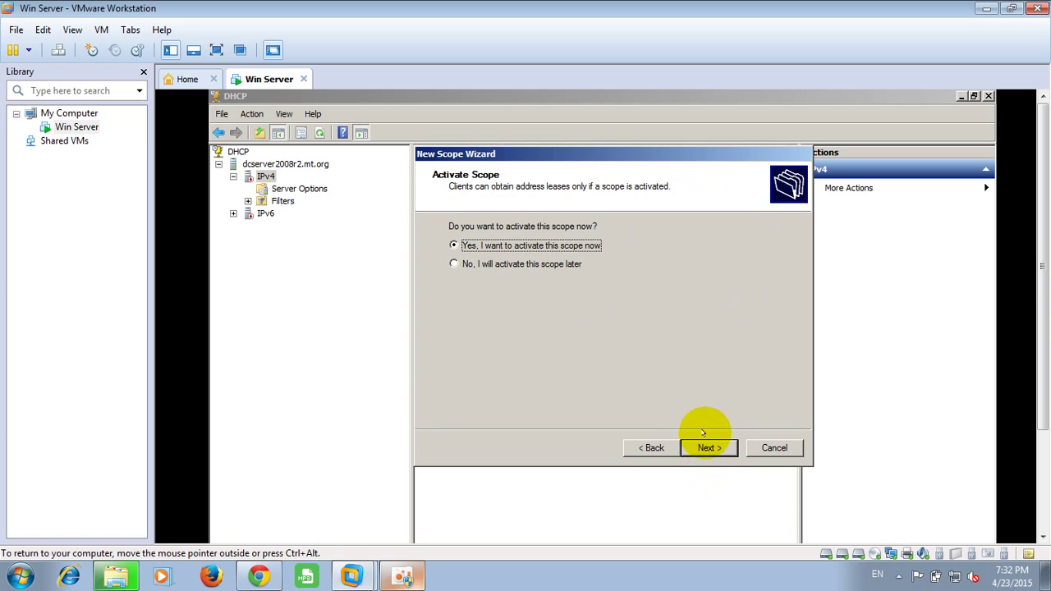
click(707, 448)
click(709, 447)
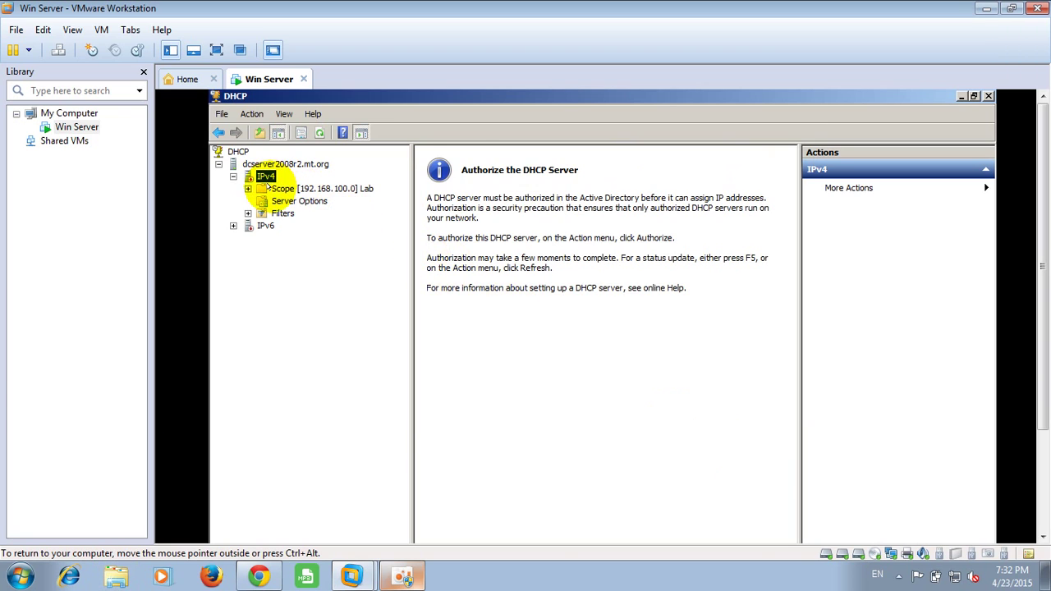
Expand the Lab scope under IPv4 and examine its contents and available commands.
double_click(271, 188)
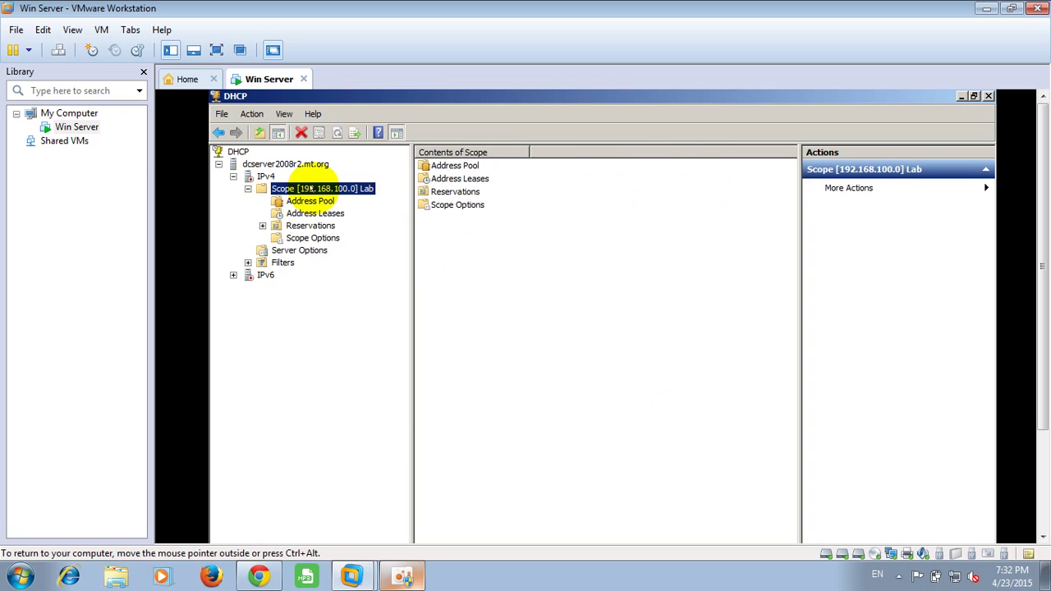
right_click(311, 189)
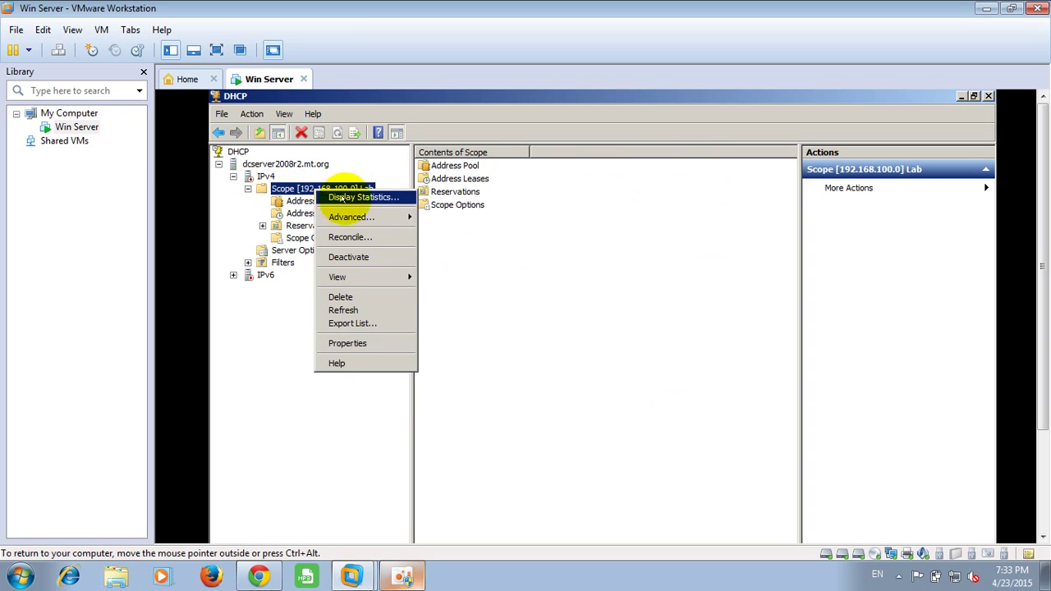
mouse_move(371, 278)
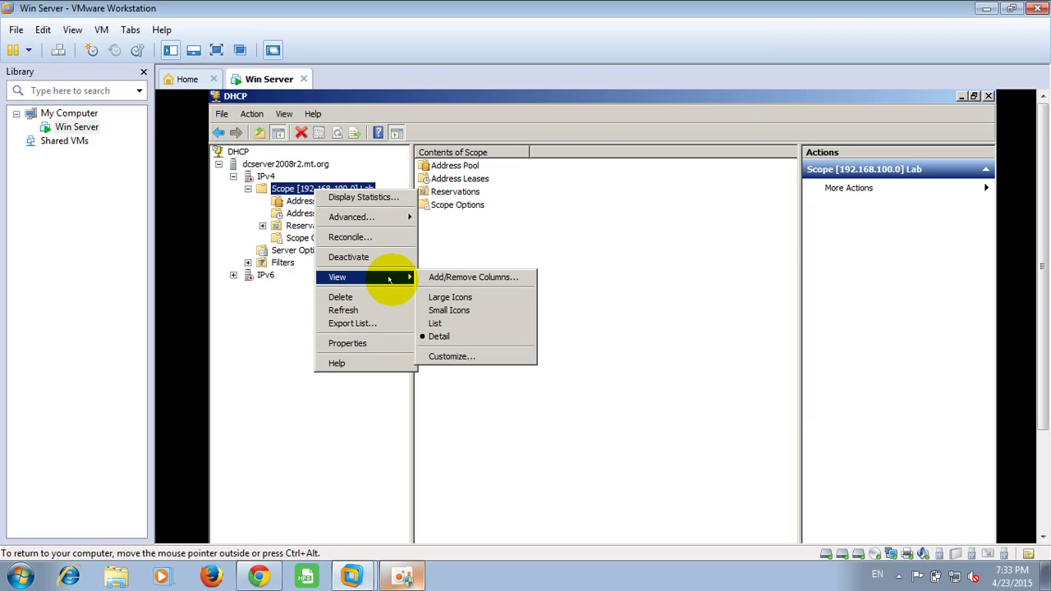
click(558, 257)
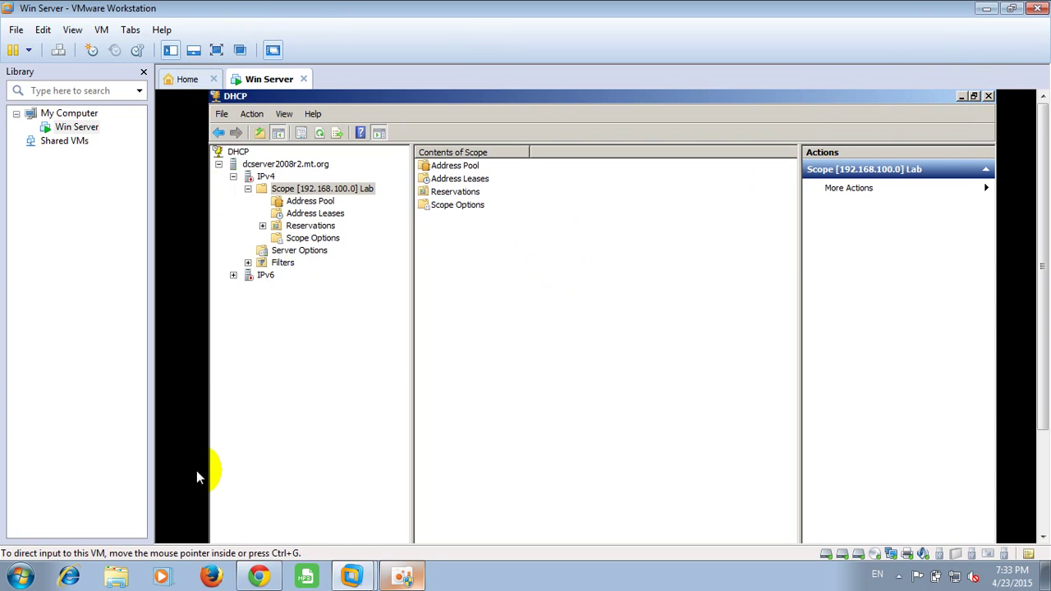
Open the Windows 7 virtual machine from D:\Window VMware\Window 7 in VMware Workstation and power it on.
click(16, 29)
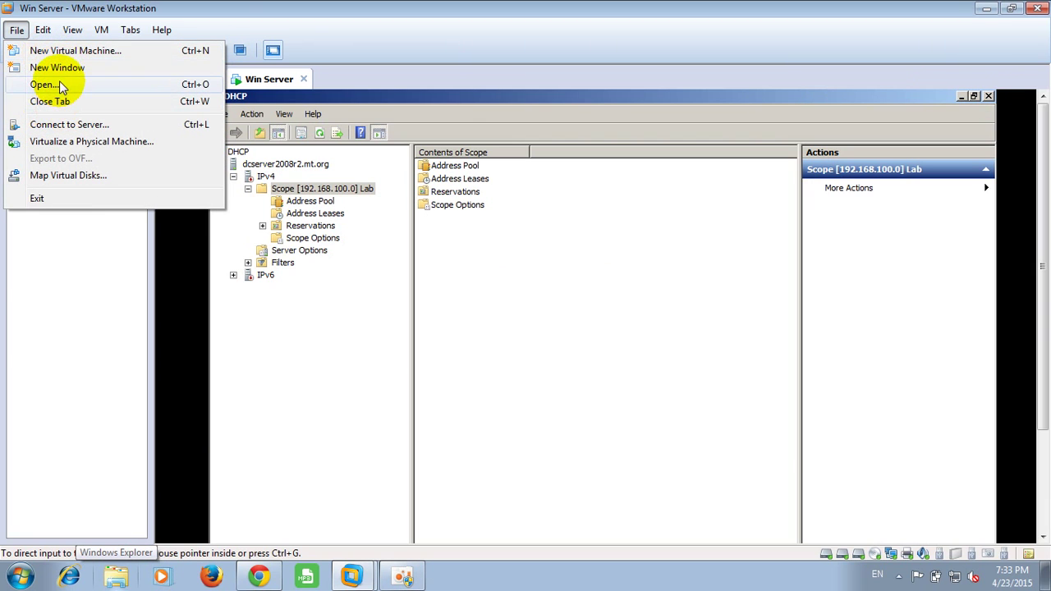
click(66, 85)
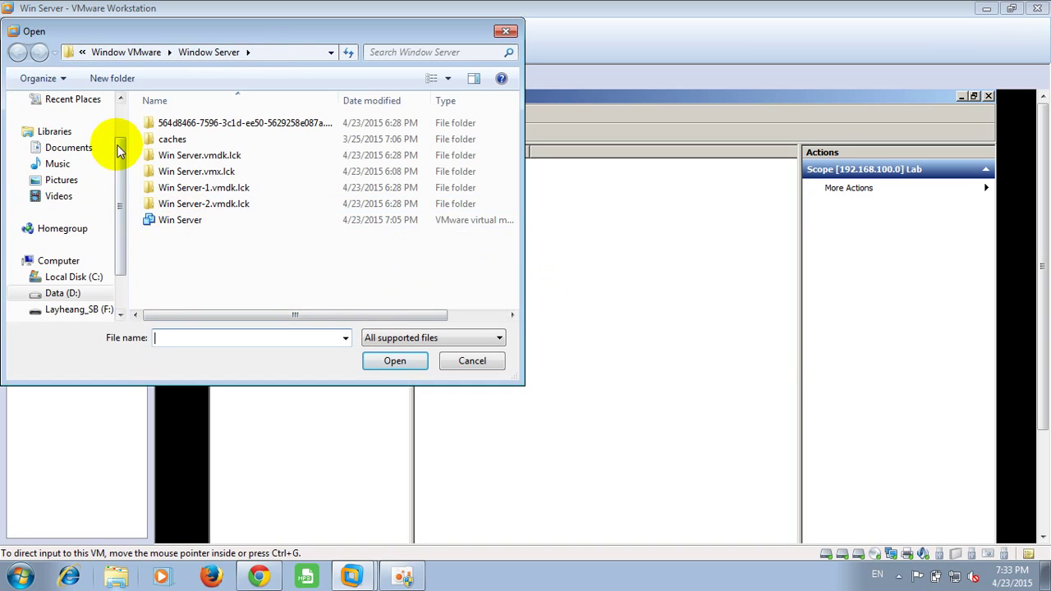
click(71, 302)
click(66, 280)
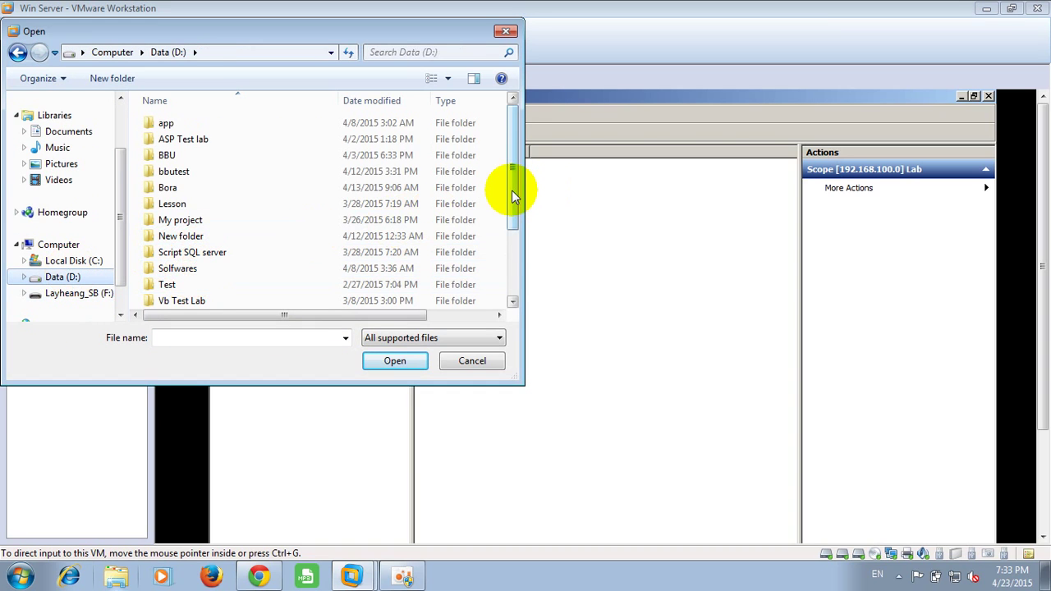
scroll(521, 209, down, 2)
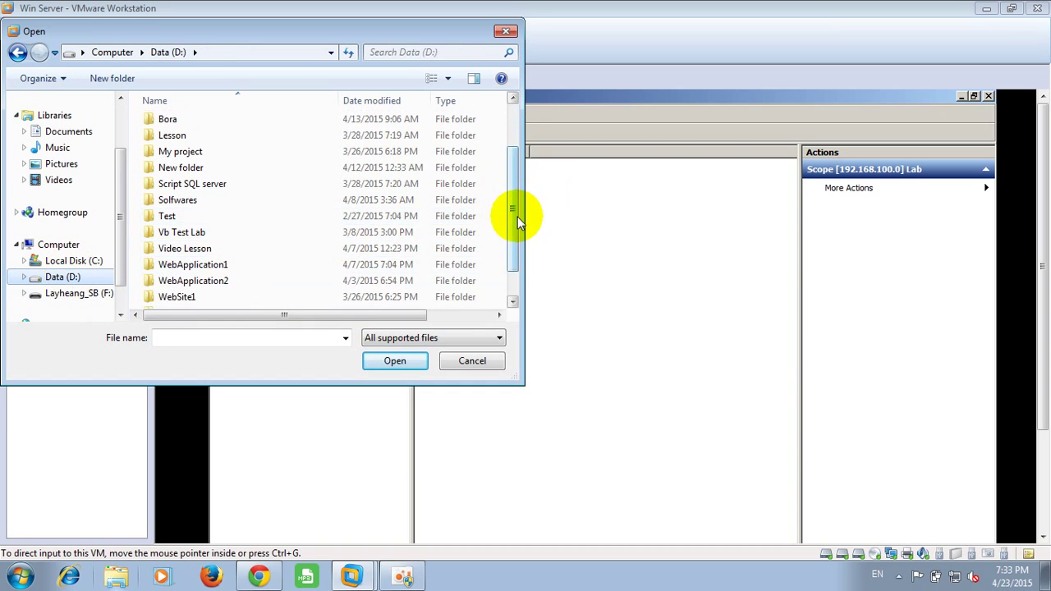
scroll(514, 235, down, 1)
double_click(192, 285)
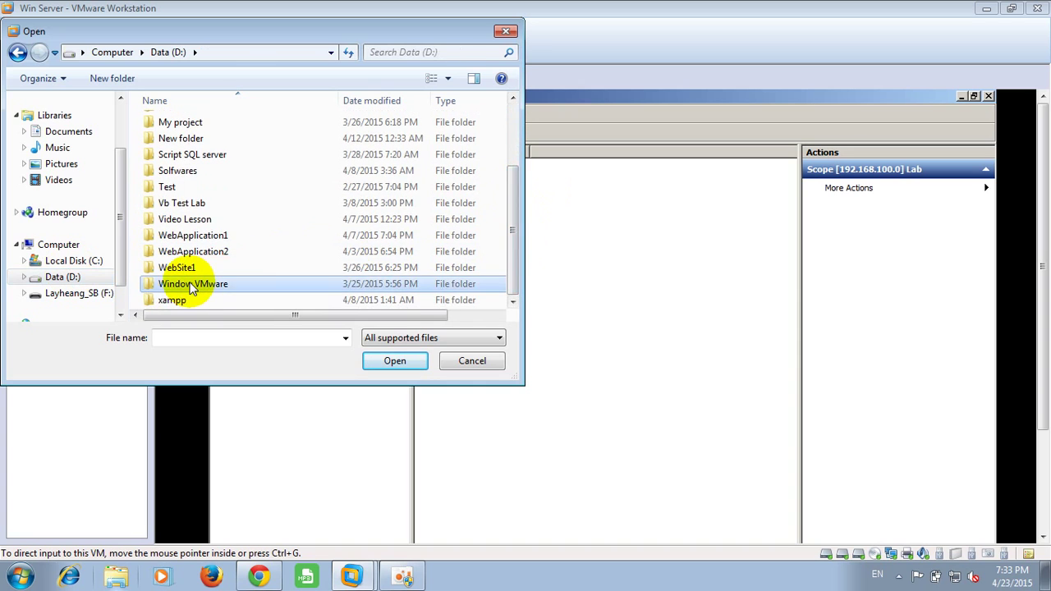
click(196, 141)
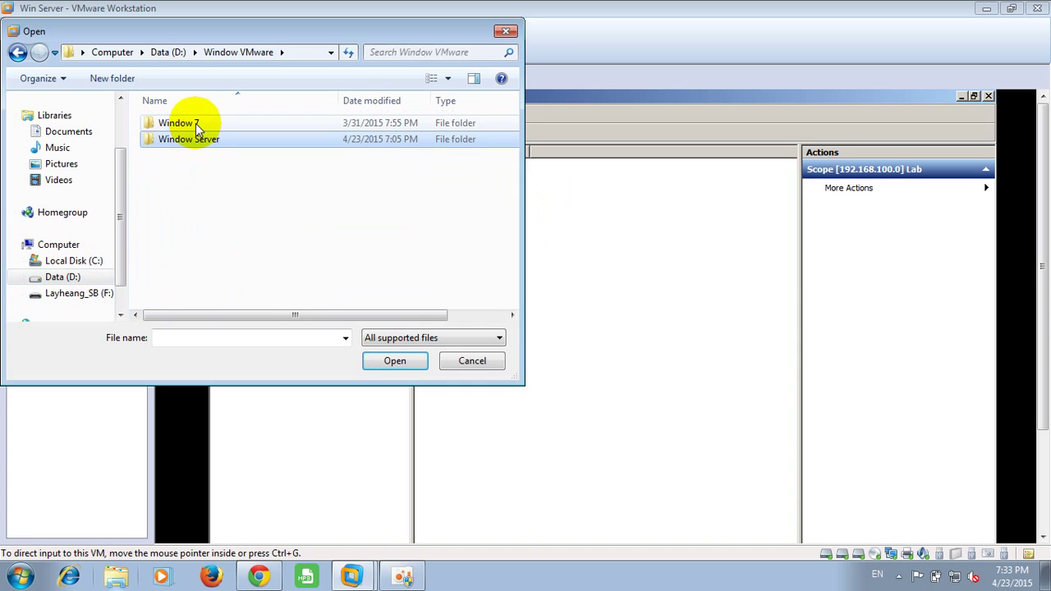
double_click(193, 123)
click(195, 141)
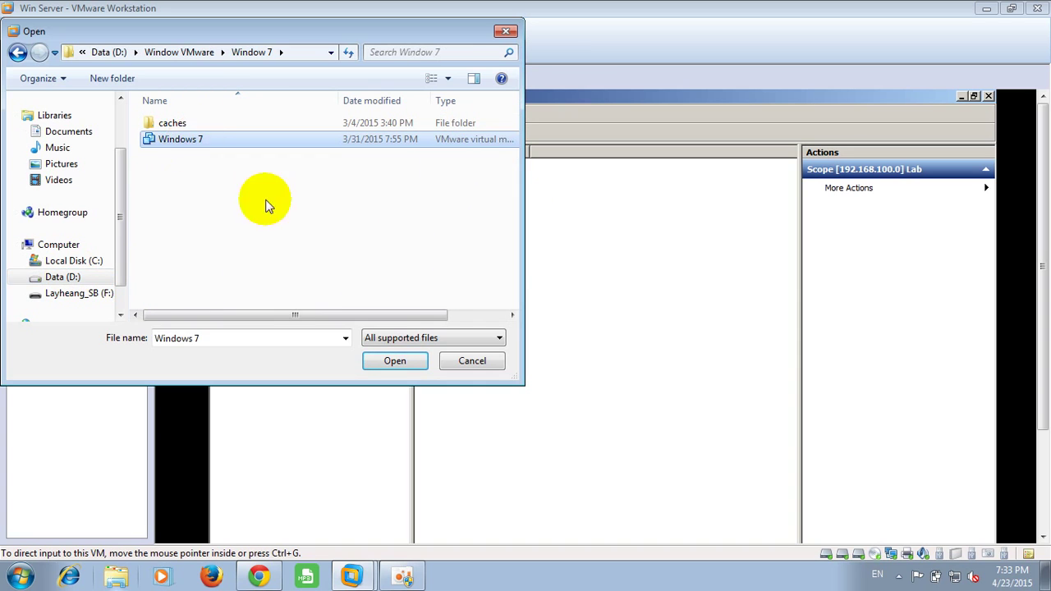
click(394, 360)
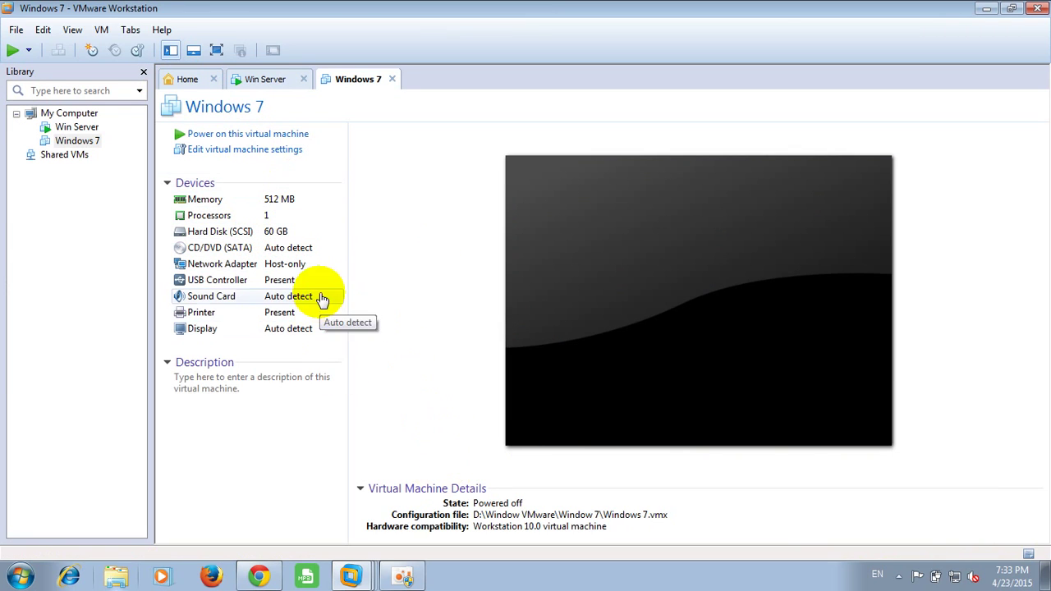
click(223, 135)
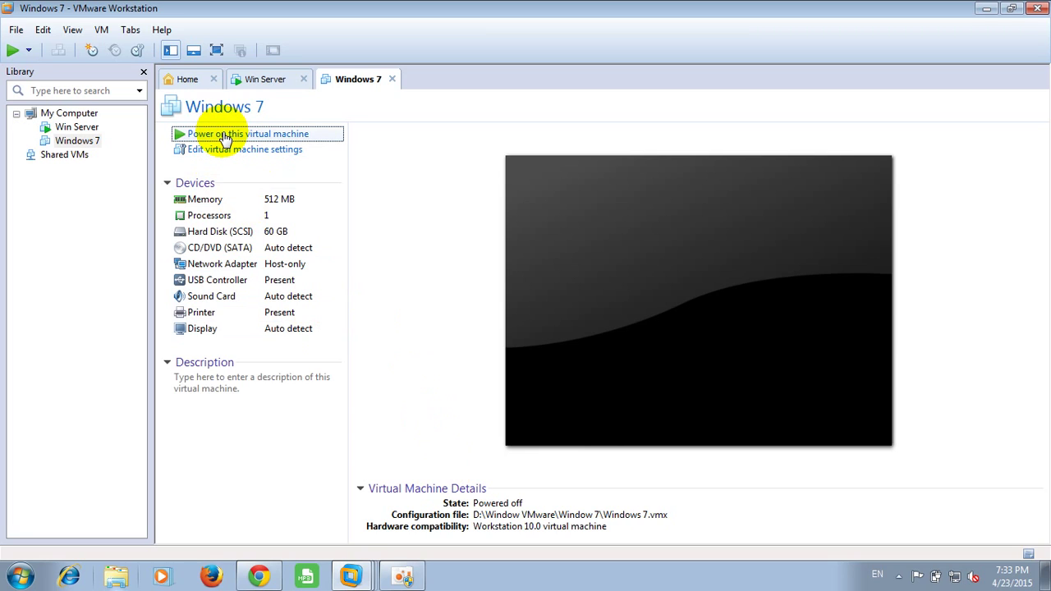
Power on the Windows 7 virtual machine, dismiss the Removable Devices hint in Win Server, and return to Windows 7.
click(223, 135)
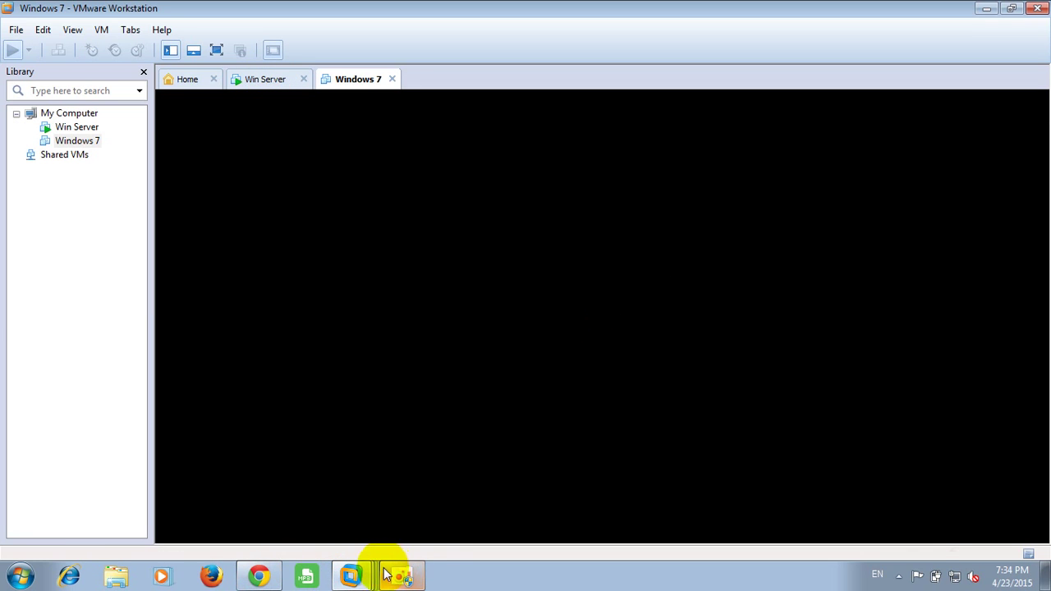
click(288, 82)
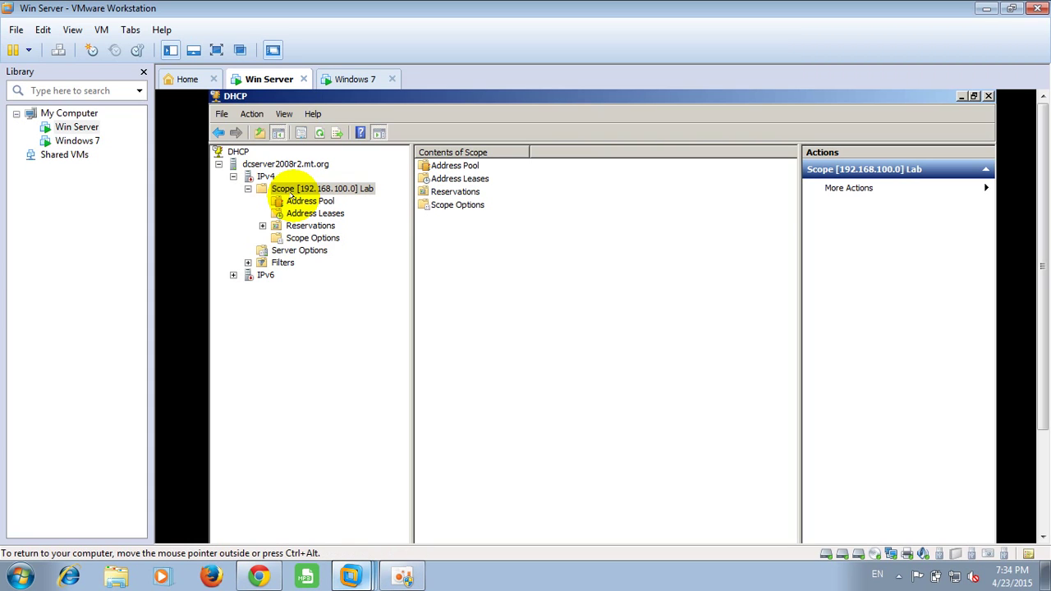
click(291, 194)
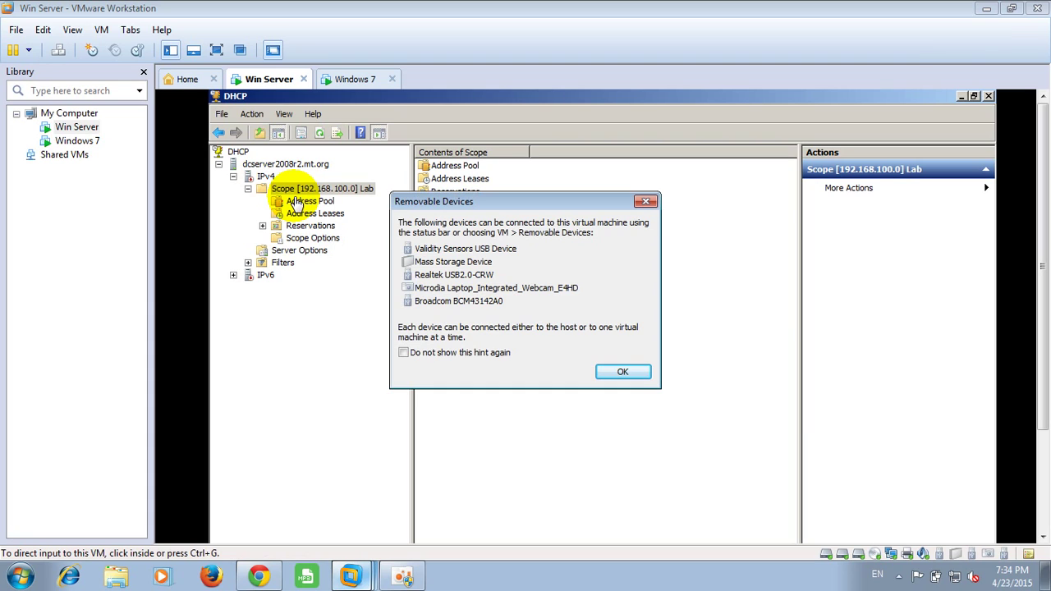
click(621, 374)
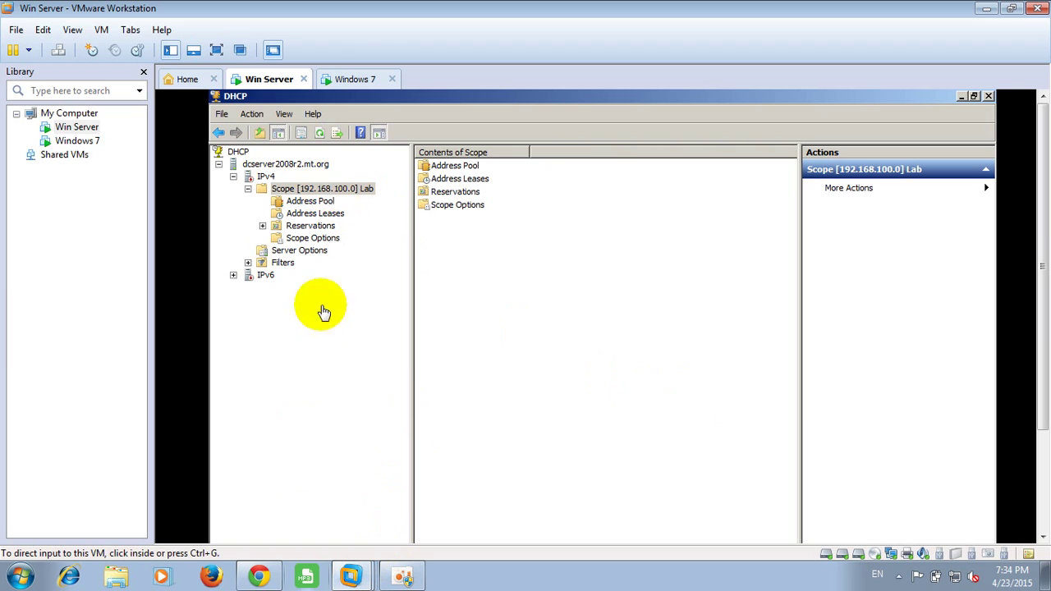
click(365, 81)
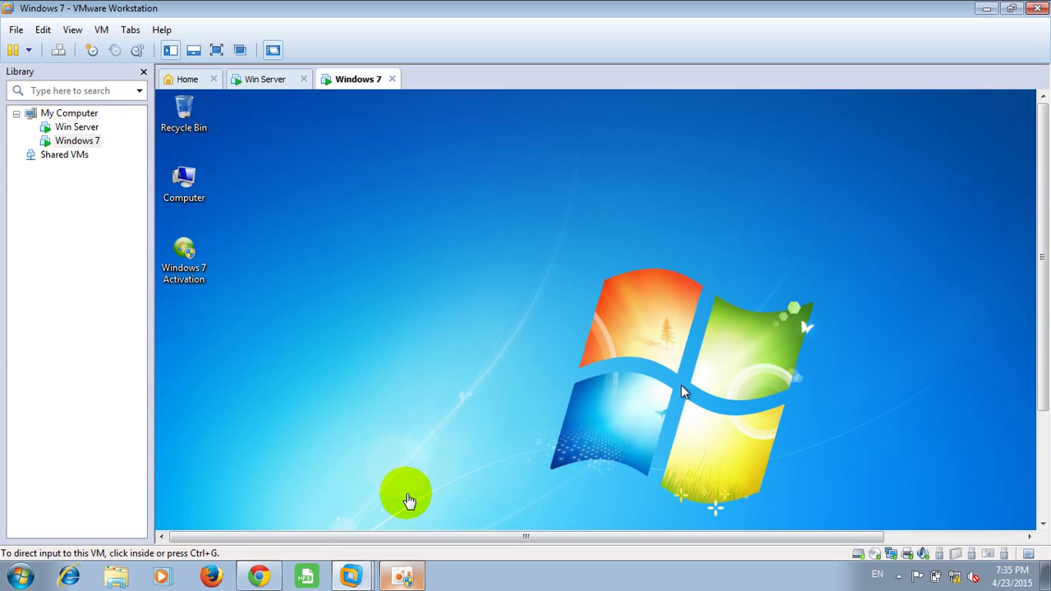
Eject the removable drive F: from the host computer and close the Explorer window.
click(116, 577)
right_click(116, 577)
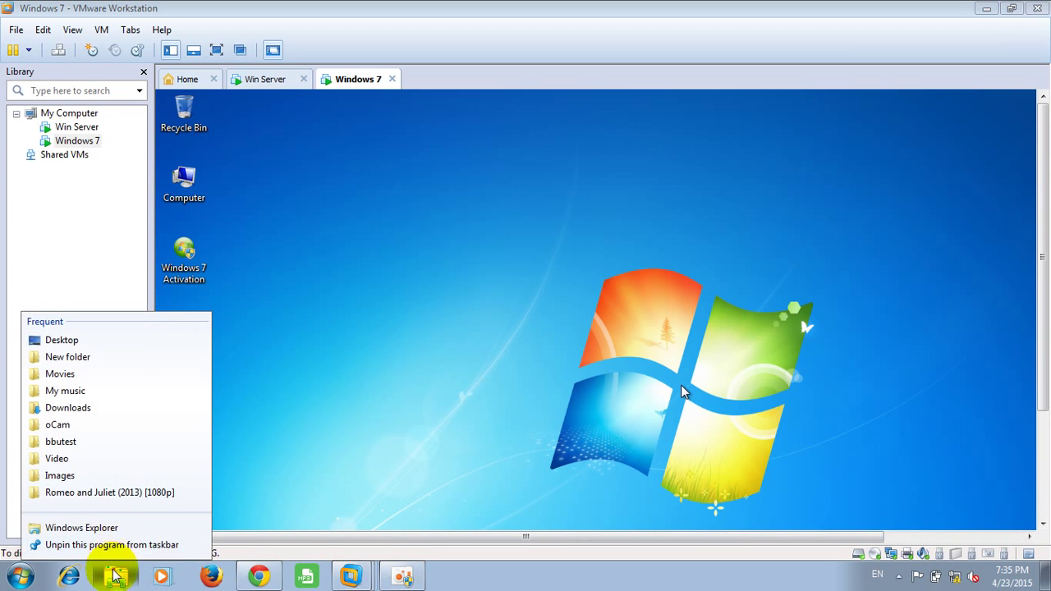
click(116, 577)
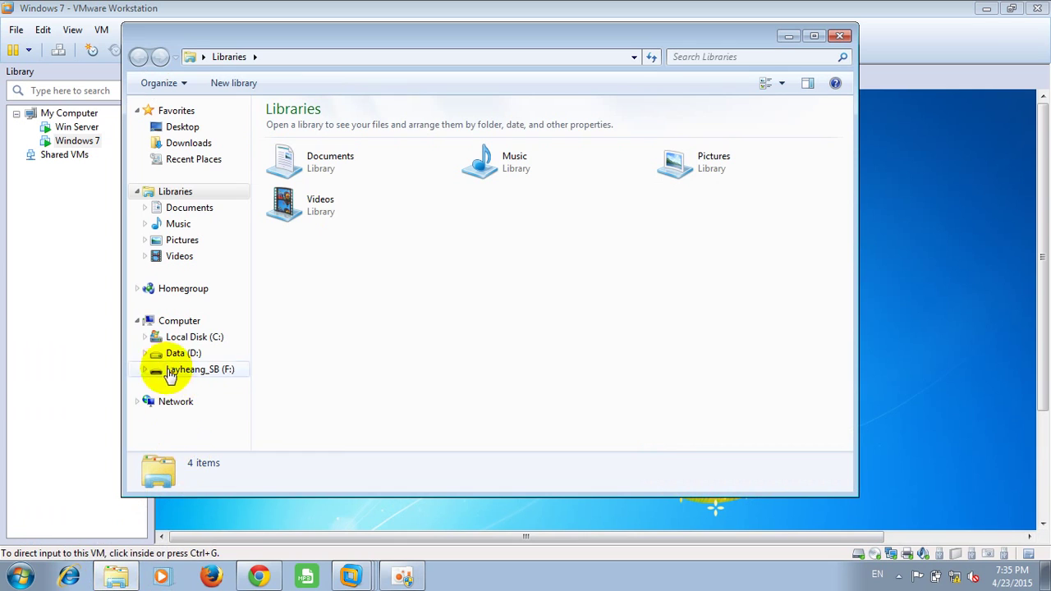
click(168, 322)
click(529, 216)
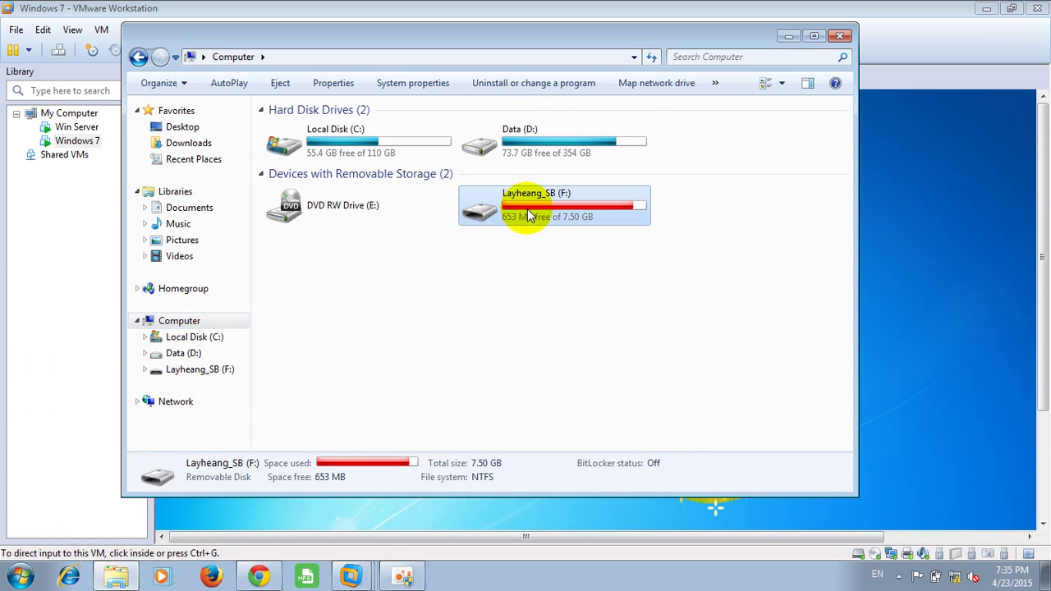
double_click(529, 213)
right_click(528, 211)
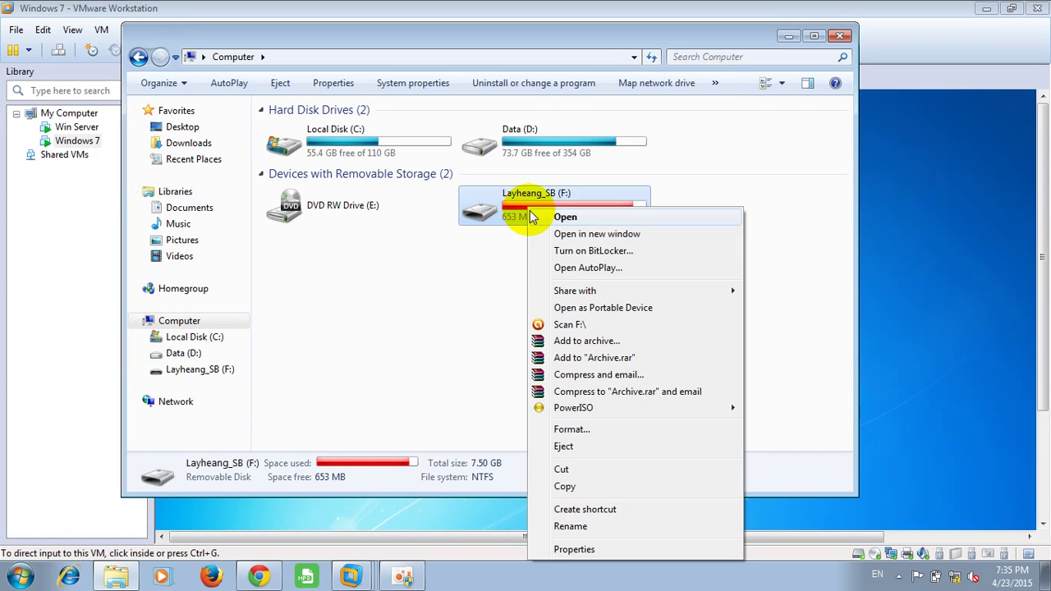
click(596, 451)
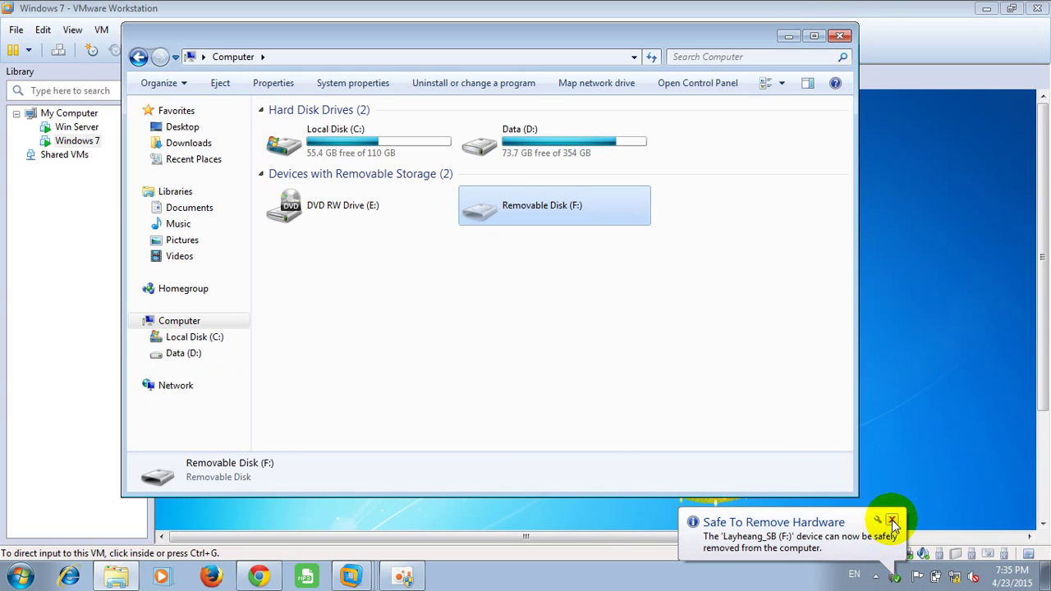
click(839, 36)
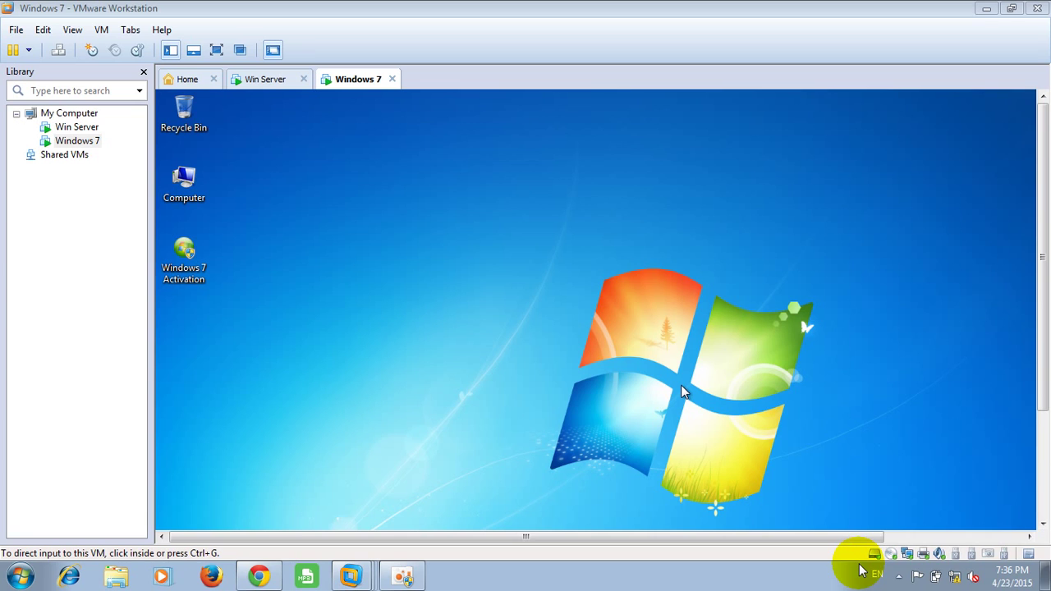
click(535, 300)
click(315, 253)
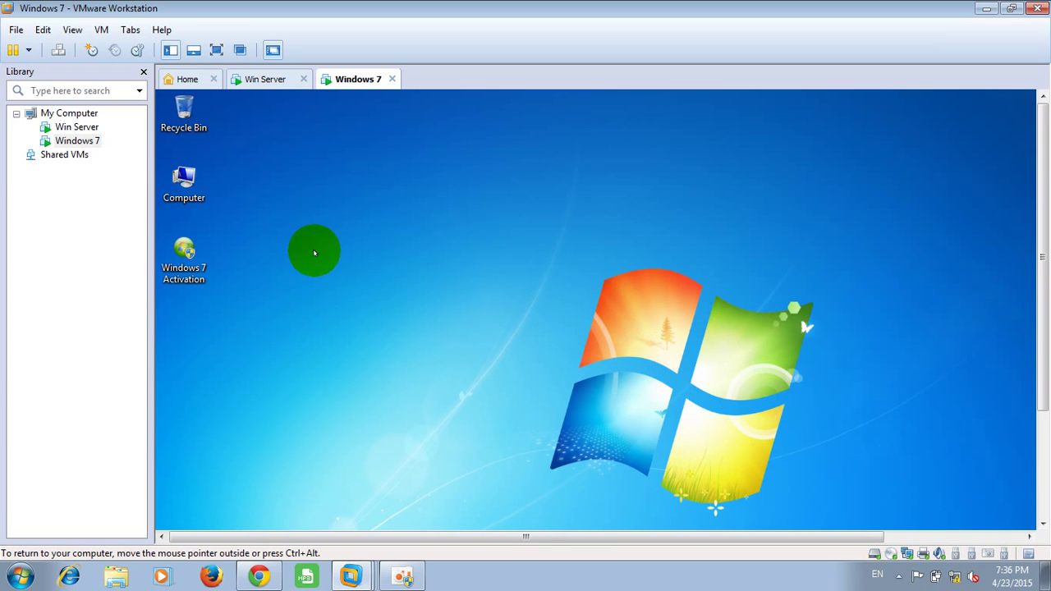
drag(1040, 236, 1044, 390)
drag(1045, 304, 1040, 262)
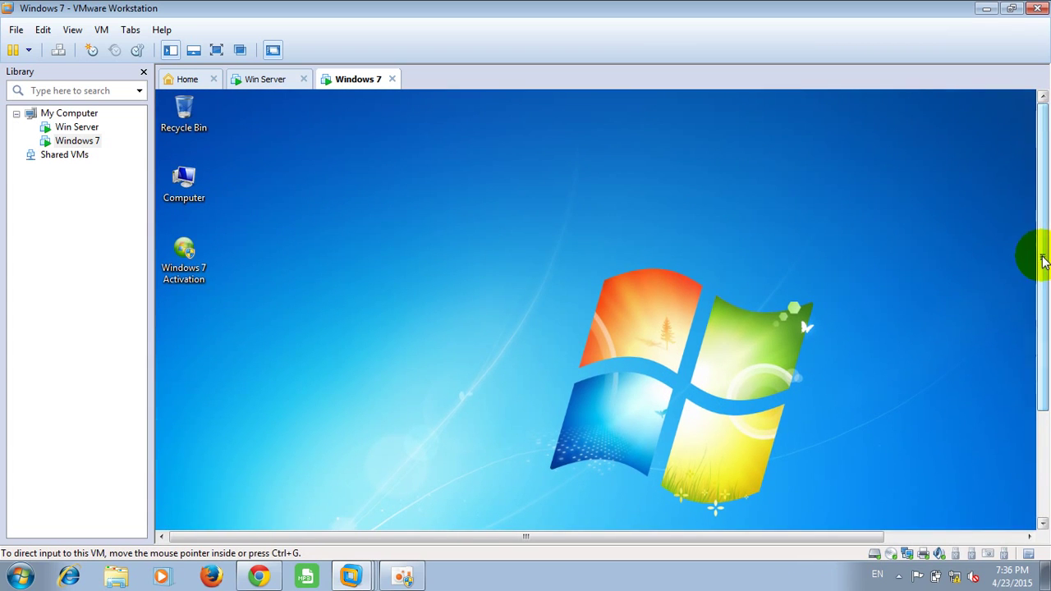
click(1011, 10)
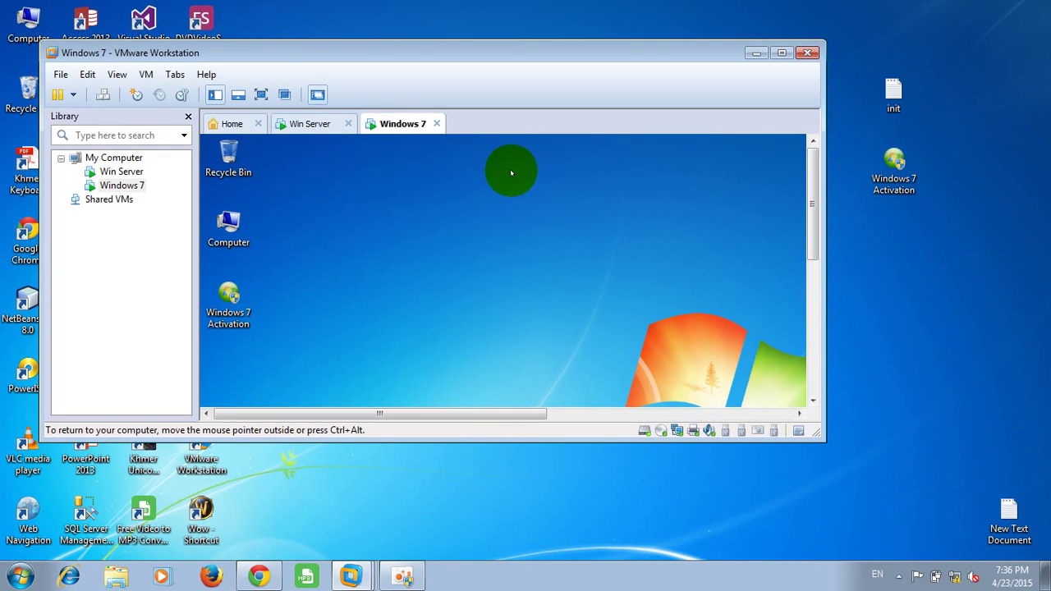
click(781, 54)
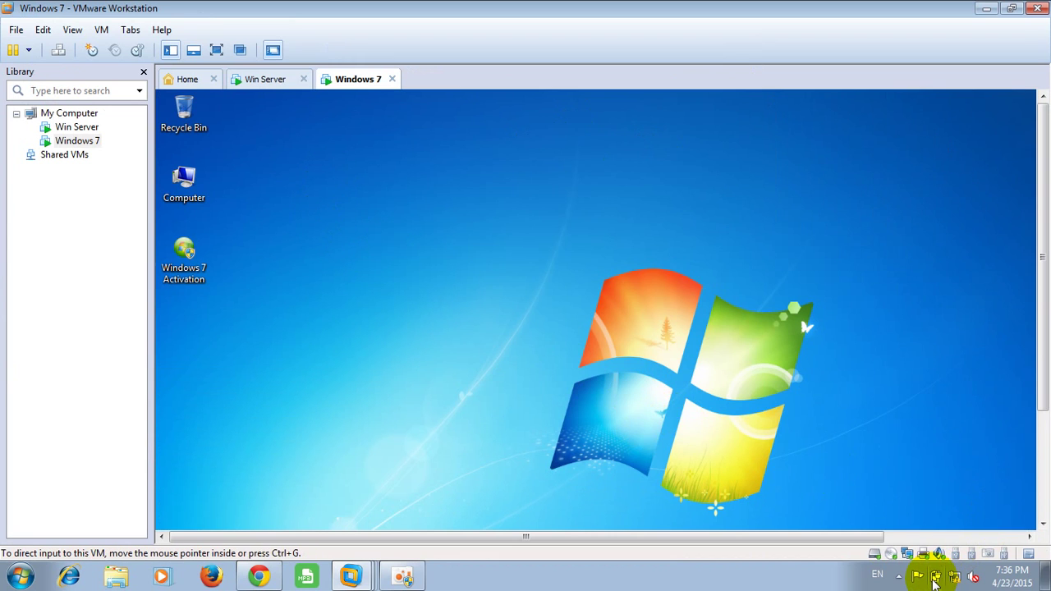
mouse_move(939, 576)
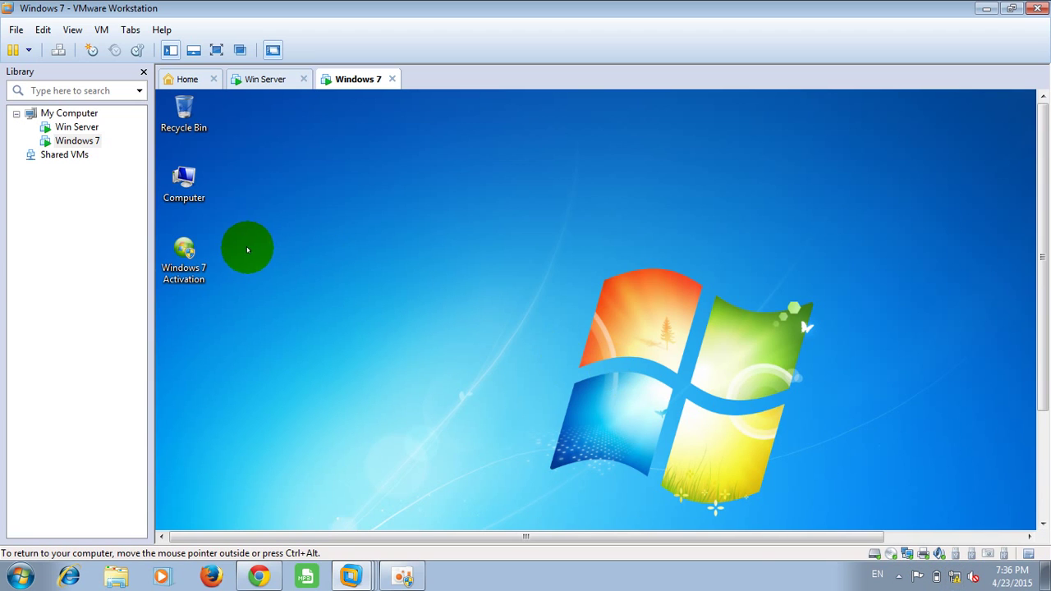
Try to show the virtual machines in full screen while switching between Windows 7 and Win Server.
click(215, 50)
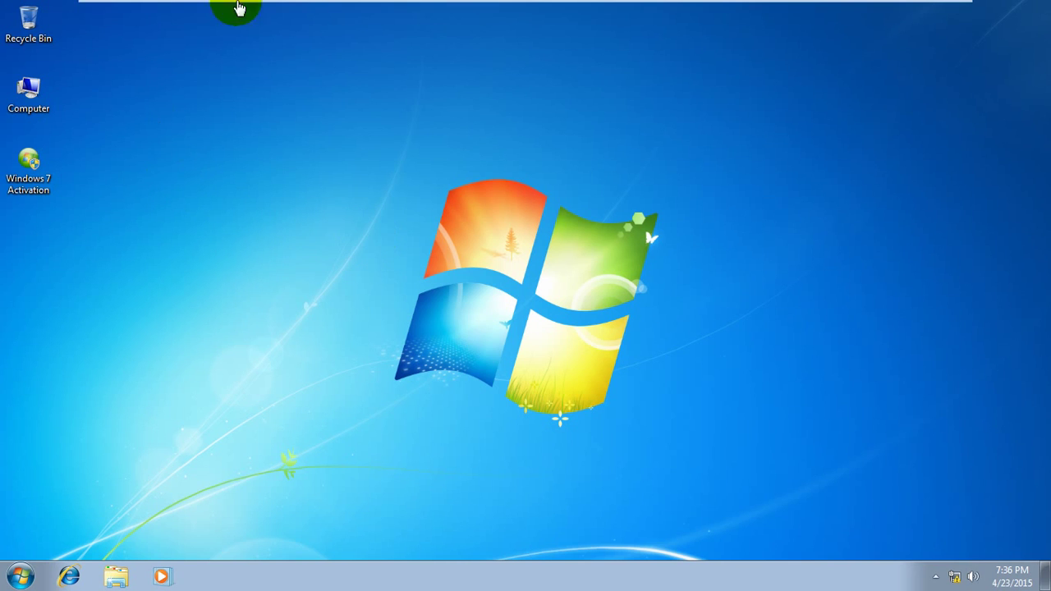
mouse_move(357, 6)
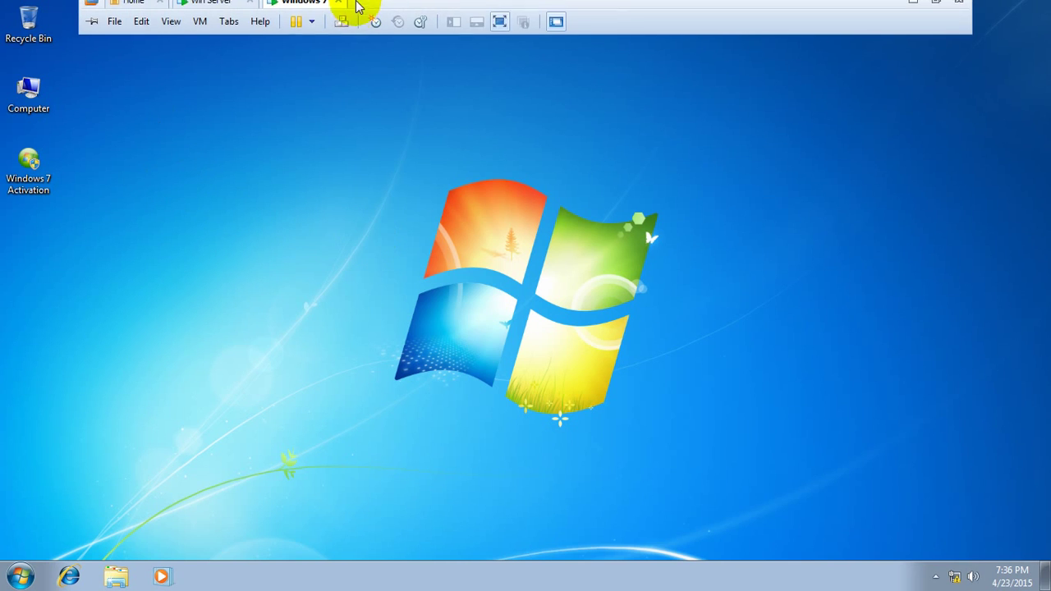
click(233, 13)
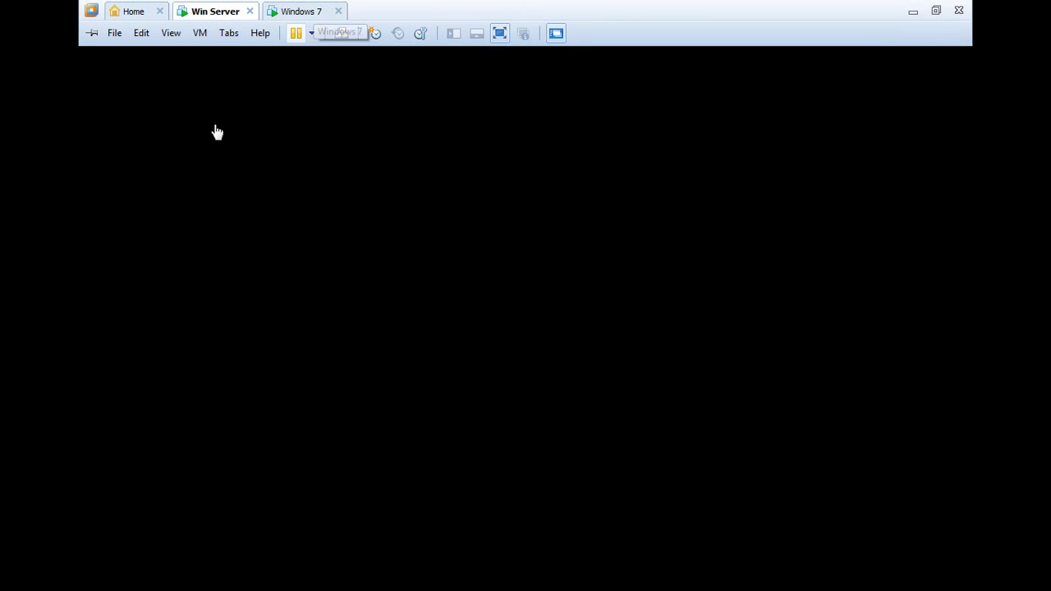
click(288, 7)
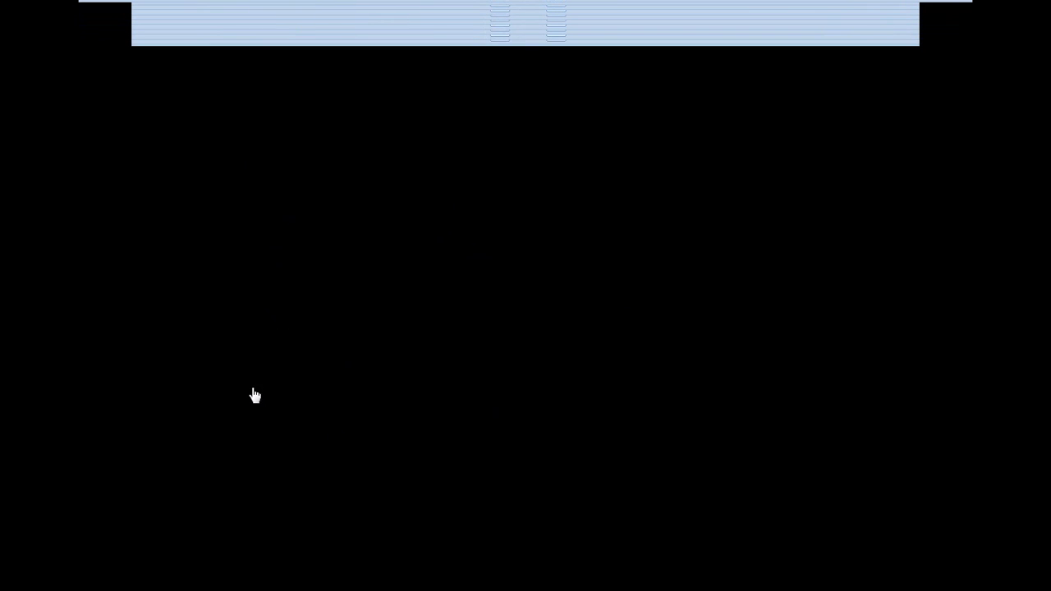
mouse_move(258, 7)
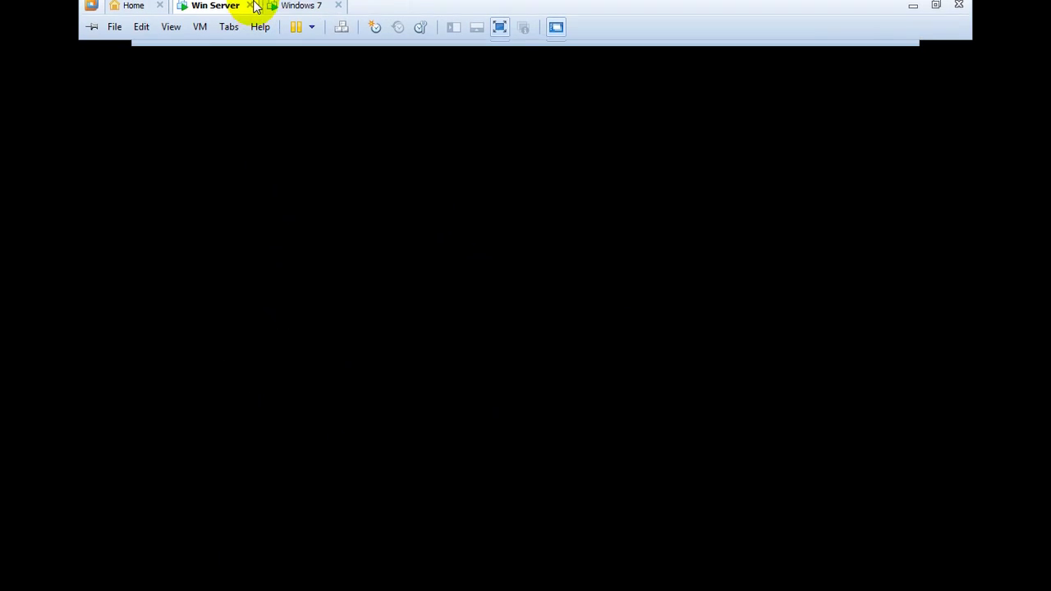
click(294, 14)
click(242, 14)
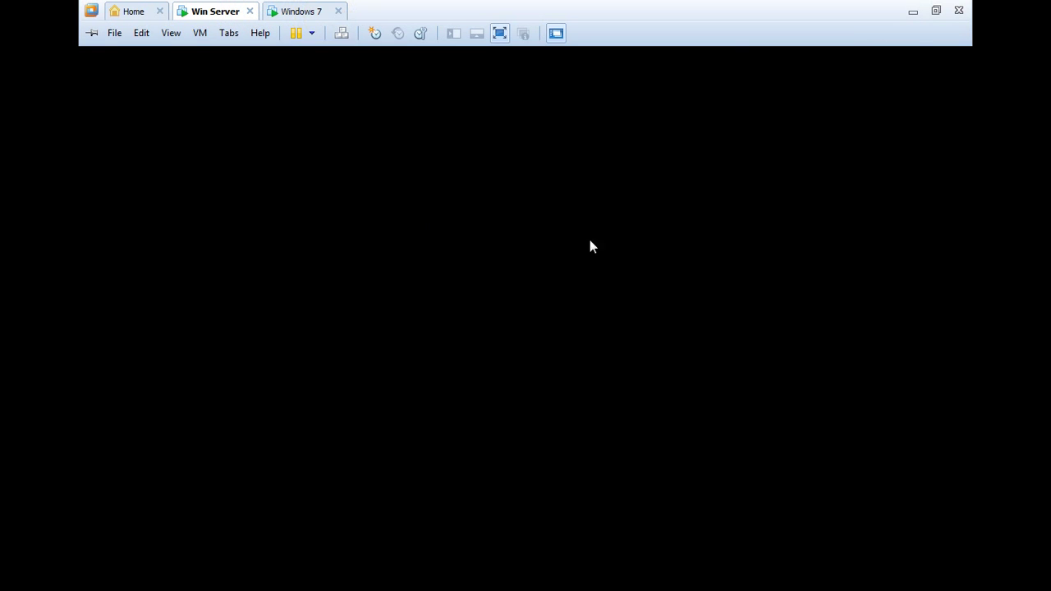
mouse_move(340, 5)
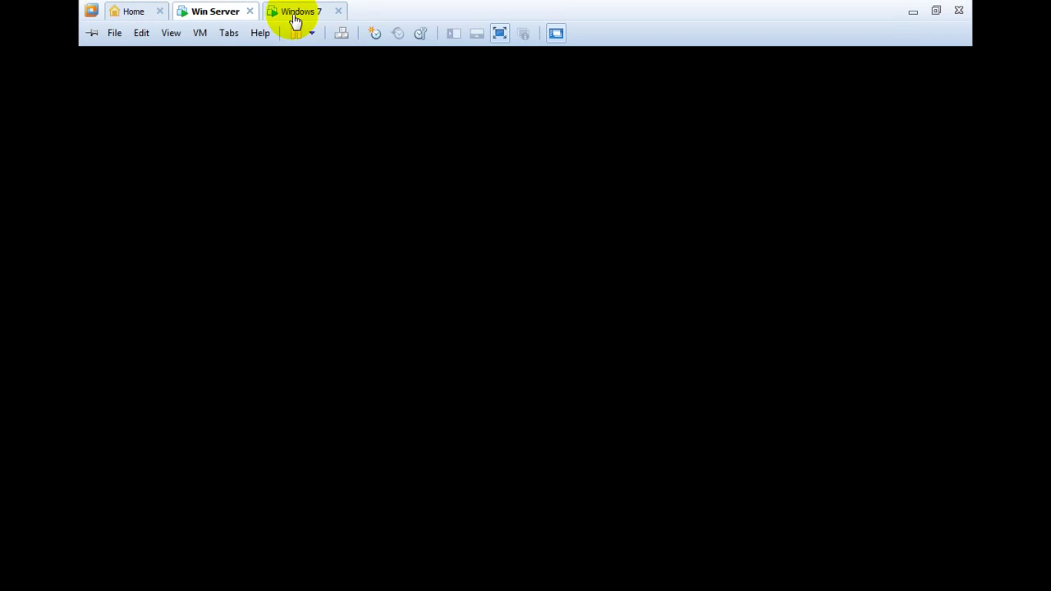
click(500, 33)
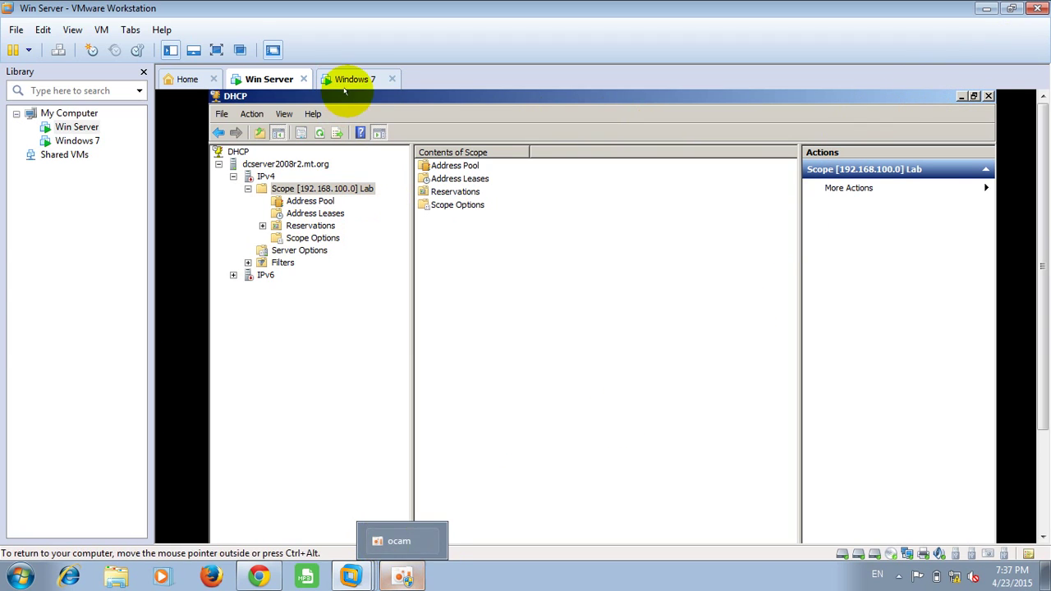
Show Win Server in full screen, restore its DHCP console from maximized size and move the window nearer the desktop's centre.
click(218, 49)
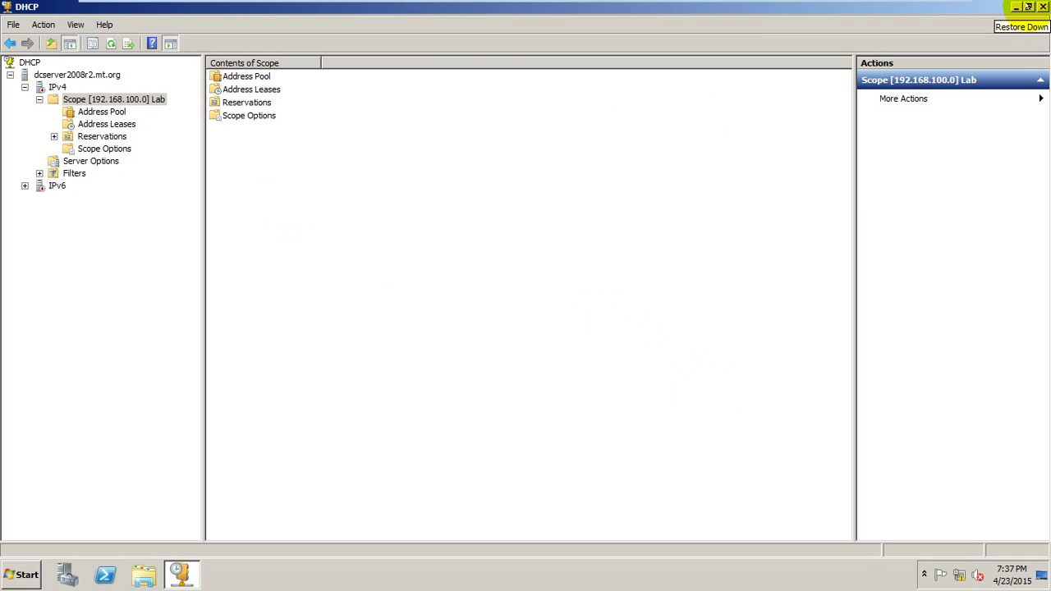
click(1027, 7)
drag(510, 167, 798, 159)
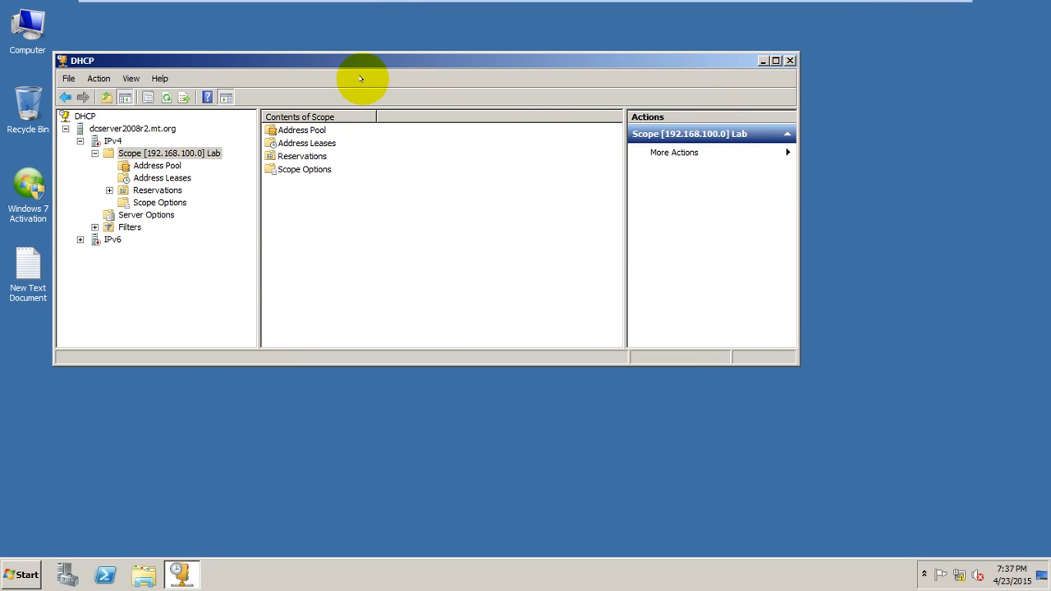
drag(346, 67, 414, 79)
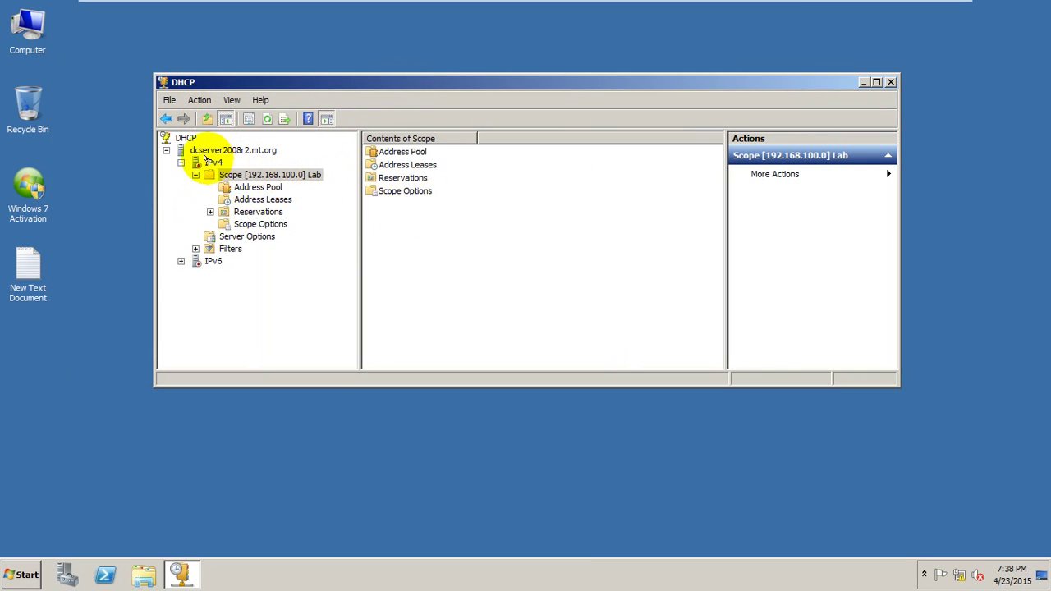
Examine the IPv4 node and its available commands, and close the DHCP console.
click(197, 162)
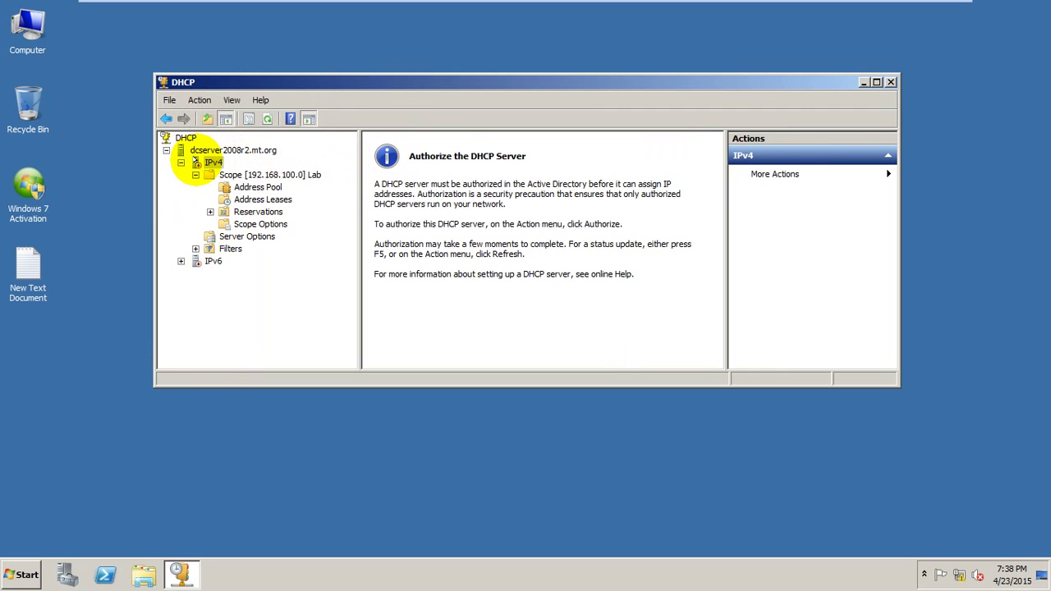
right_click(196, 162)
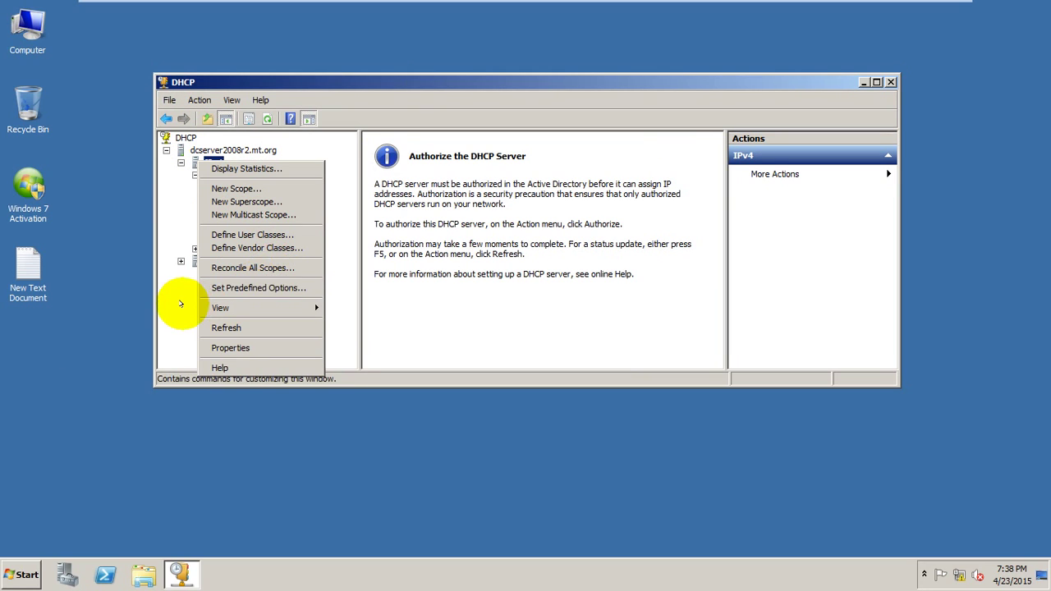
click(179, 303)
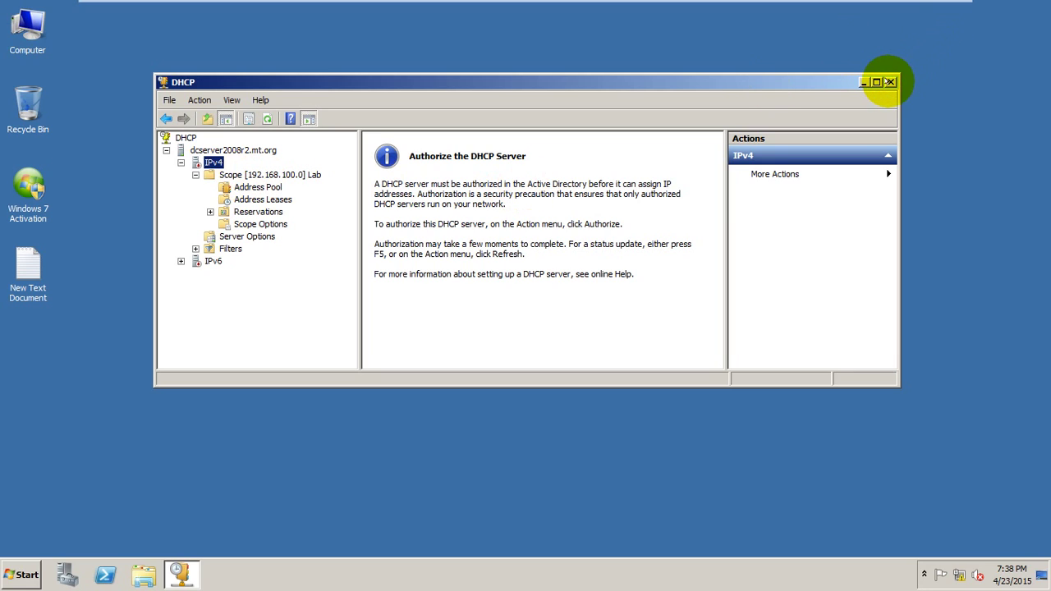
click(889, 82)
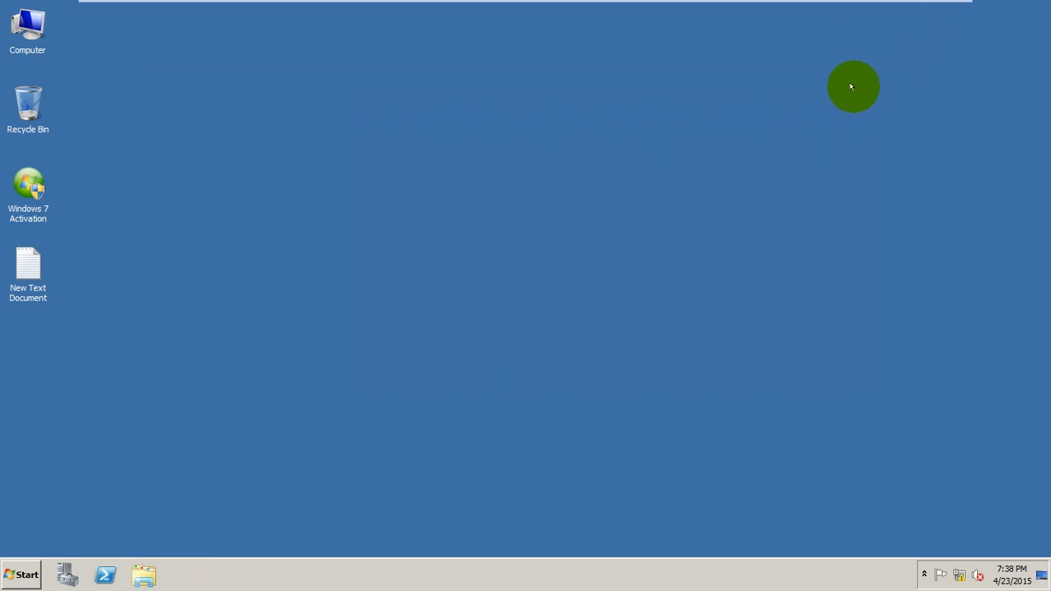
Run ipconfig in a Command Prompt on Win Server to check the server's IP configuration.
click(68, 573)
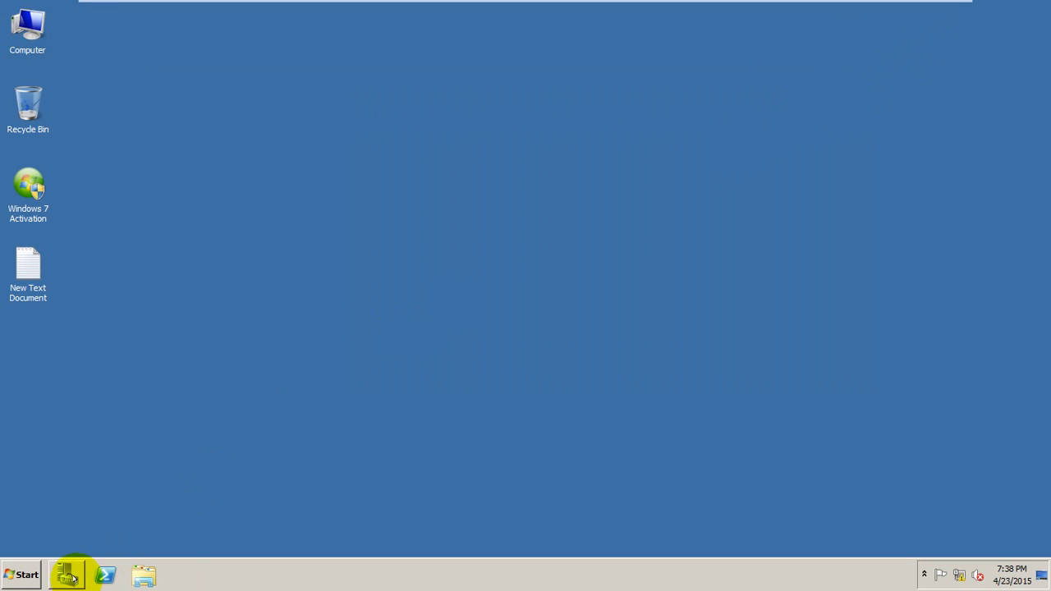
click(20, 574)
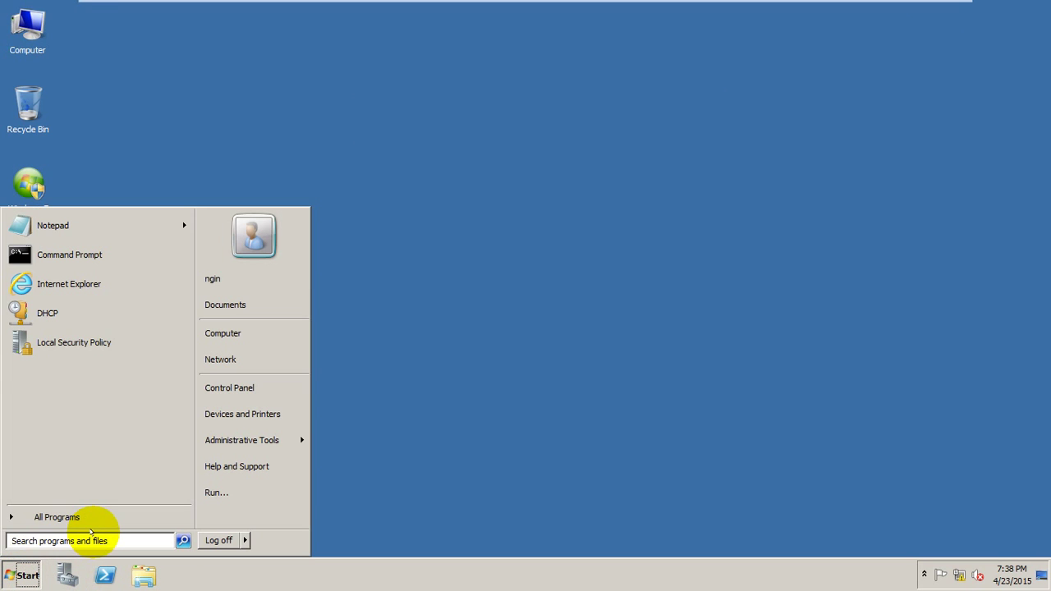
click(92, 541)
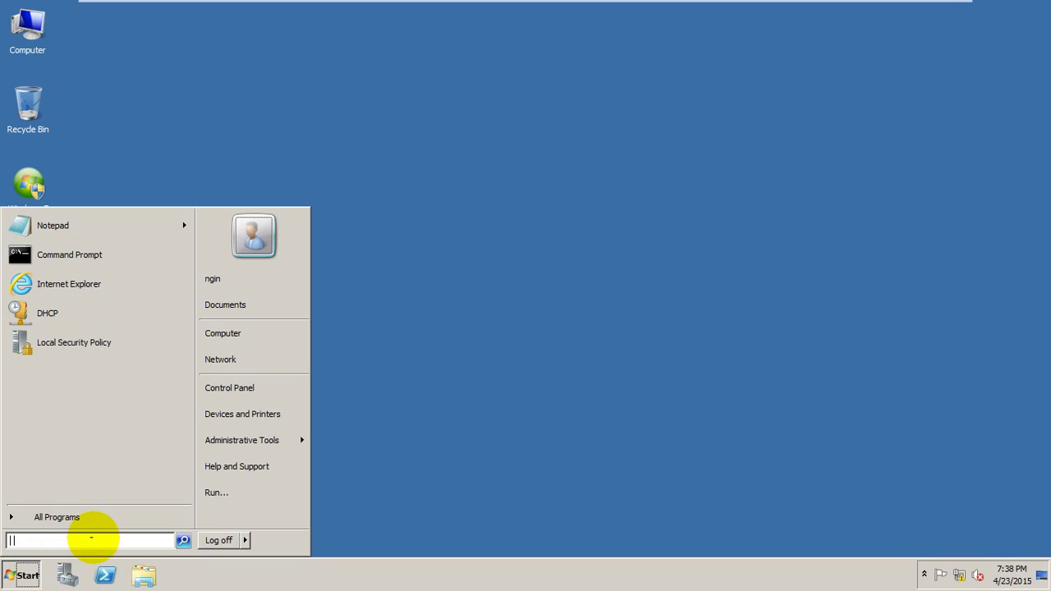
text(cmd)
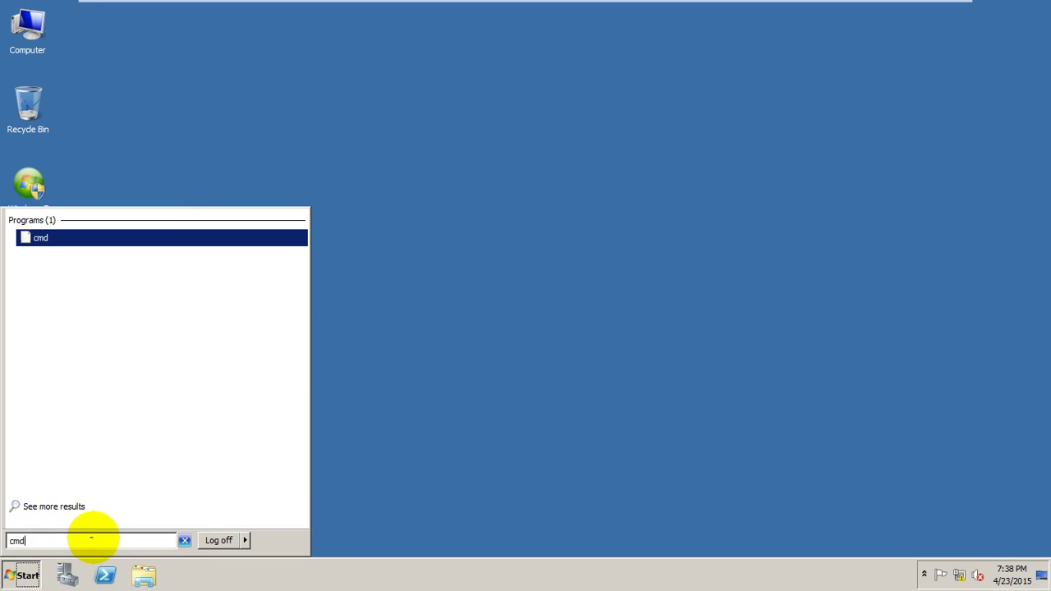
key(Return)
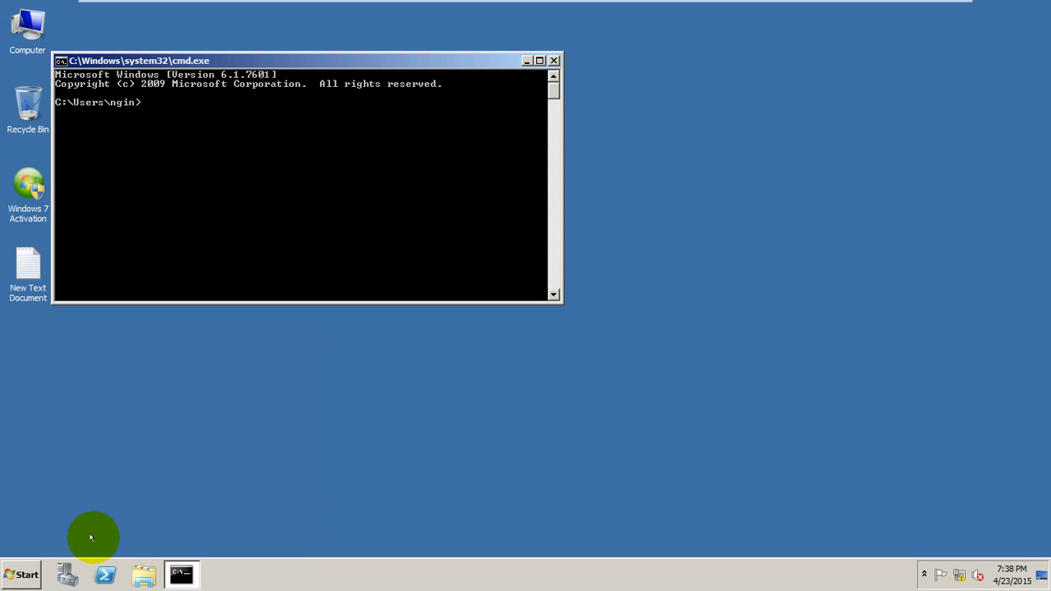
text(ipconfig)
key(Return)
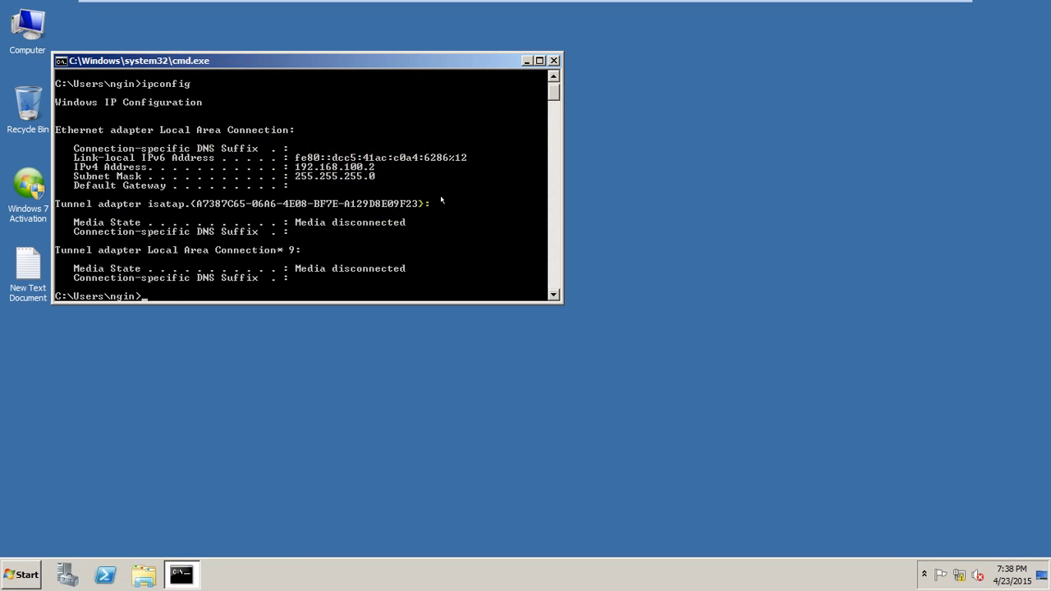
click(554, 92)
drag(553, 92, 551, 92)
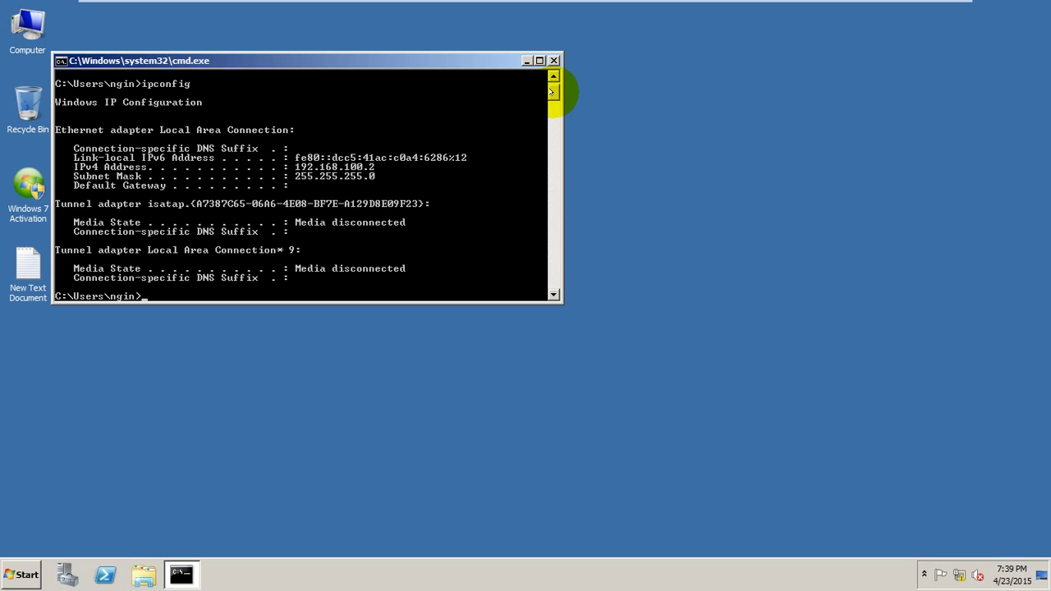
Switch to the Windows 7 virtual machine and check the network connection type of its network adapter in the virtual machine settings.
mouse_move(669, 5)
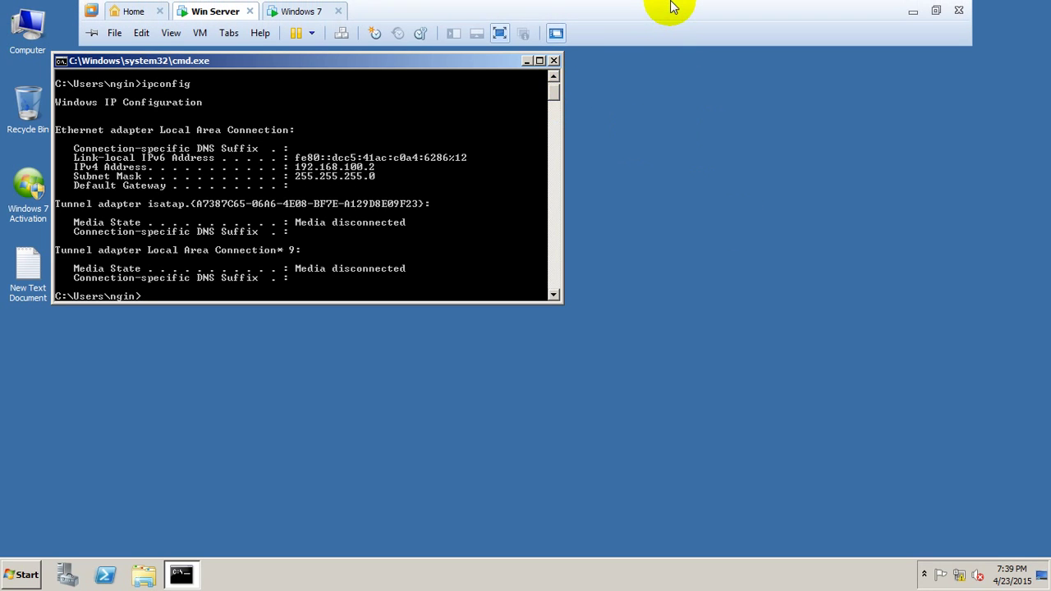
click(307, 15)
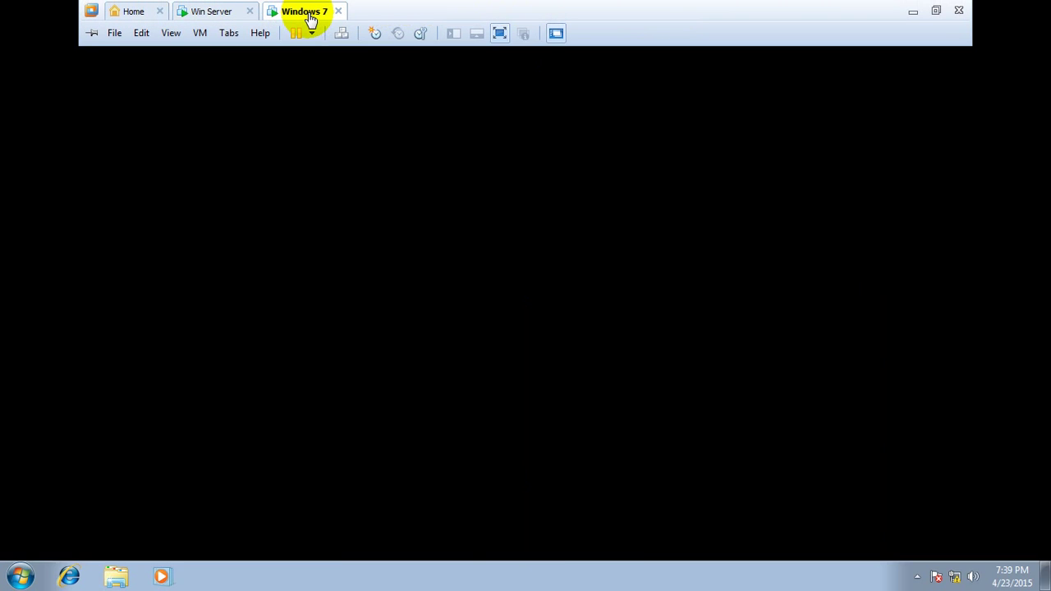
right_click(306, 17)
click(353, 224)
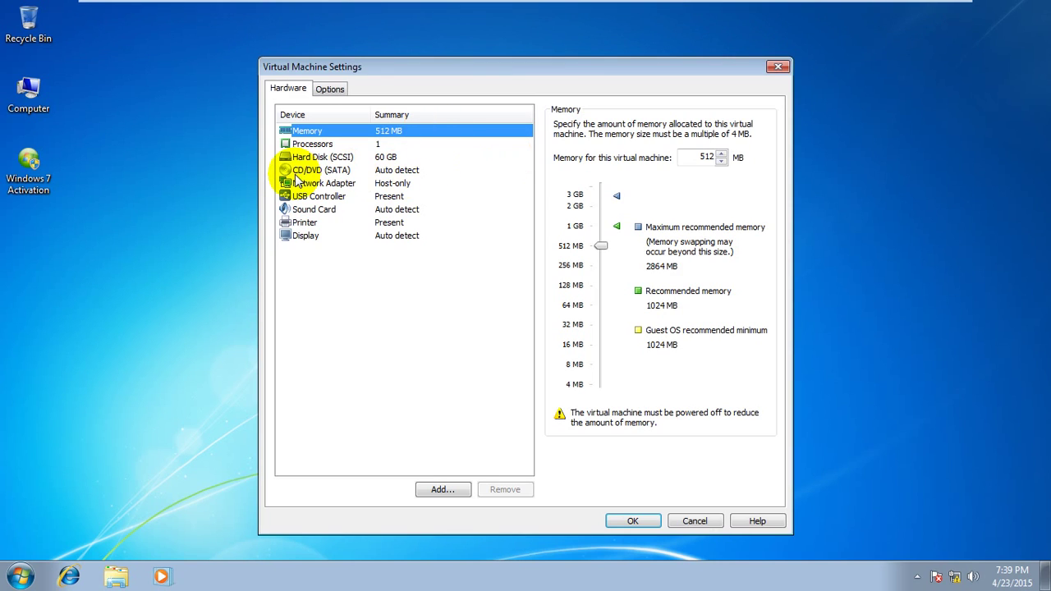
click(298, 184)
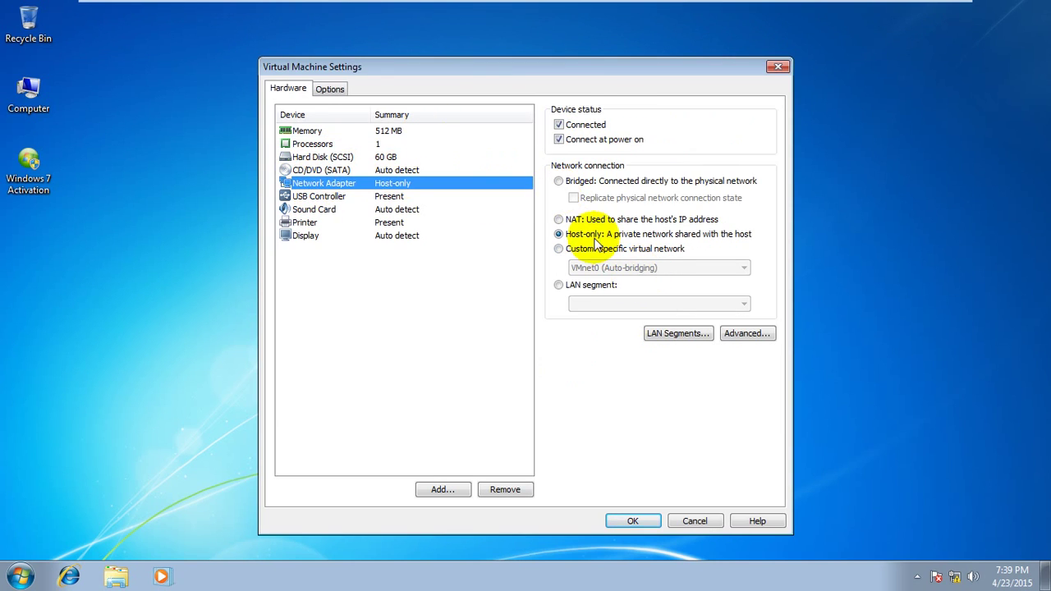
click(630, 518)
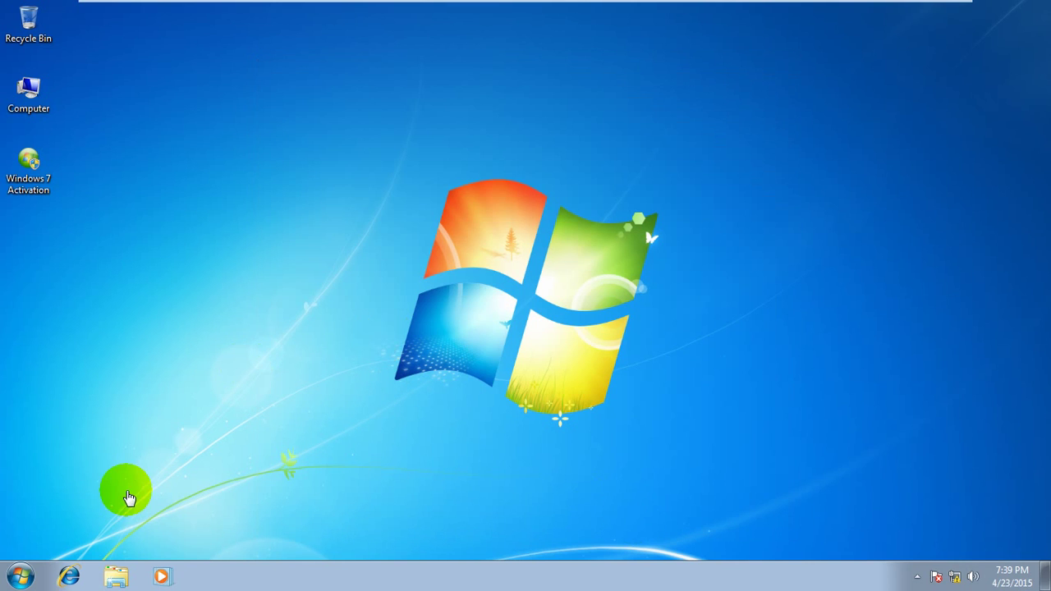
Open the adapter list from Network and Sharing Center in Windows 7 and disable and re-enable Local Area Connection.
click(954, 576)
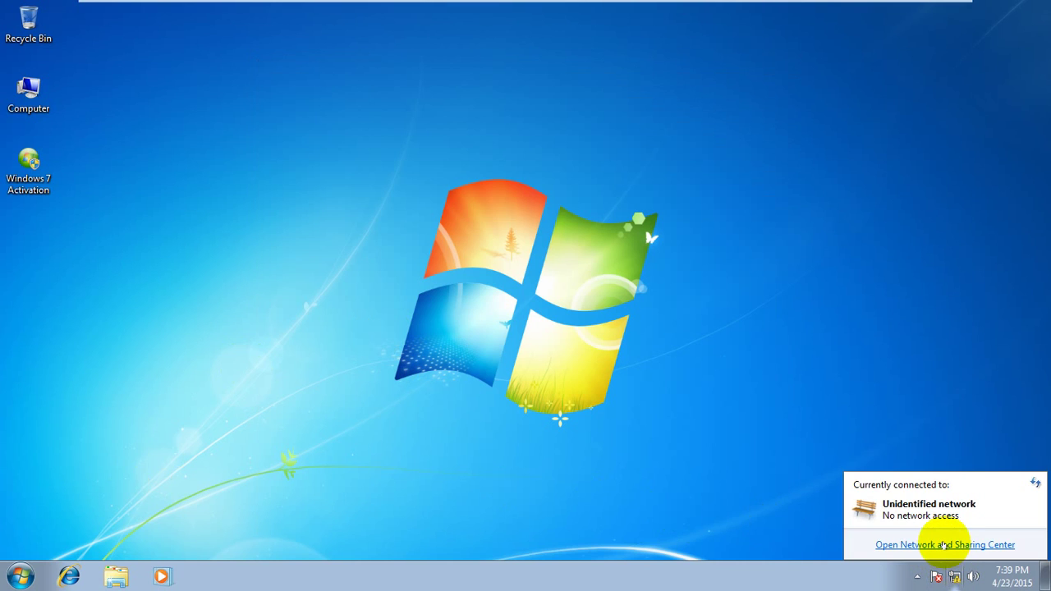
click(944, 545)
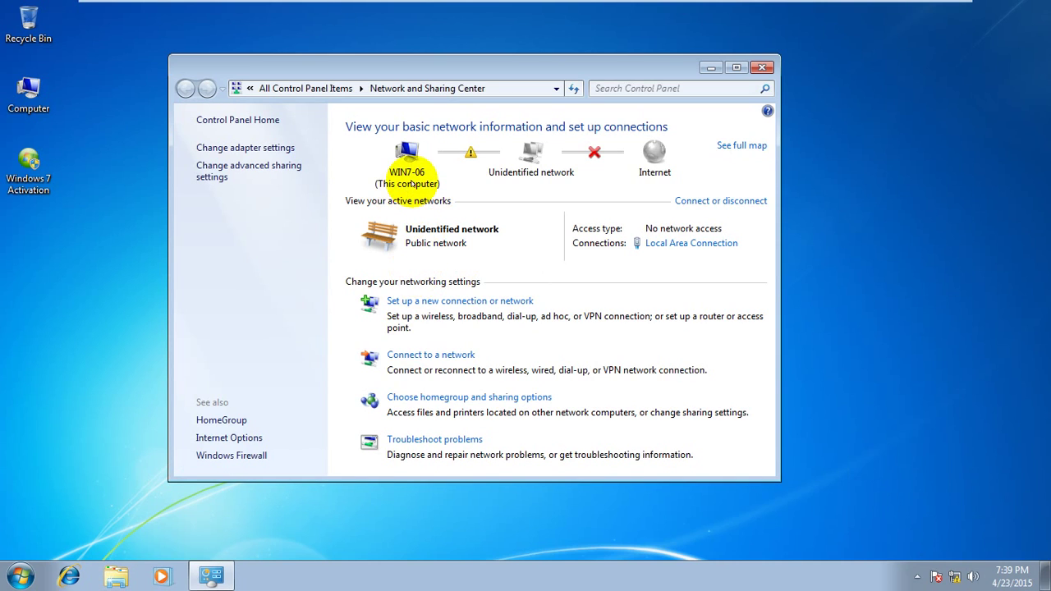
click(211, 147)
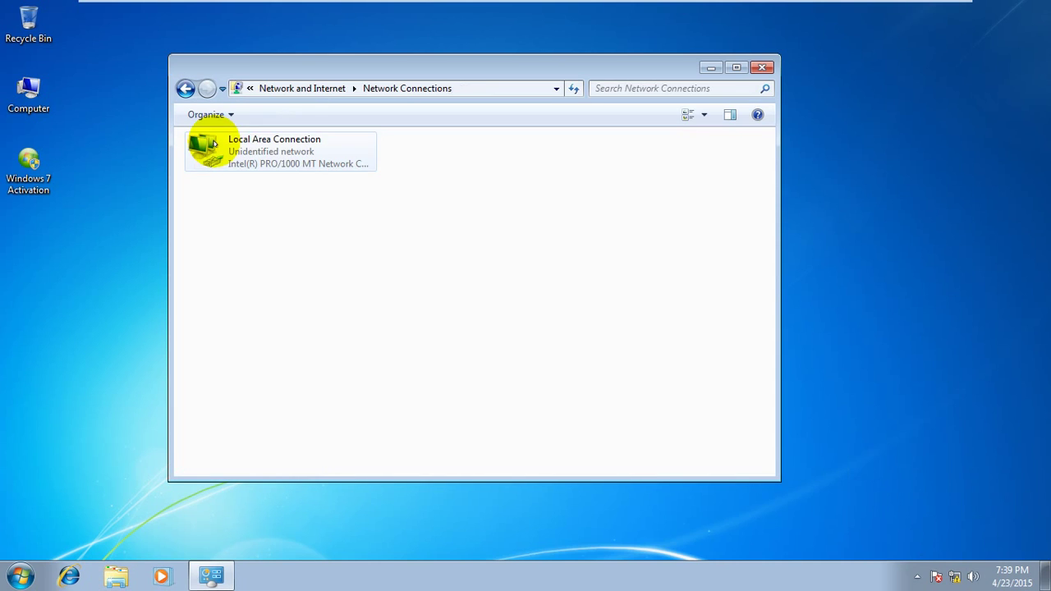
click(261, 145)
right_click(259, 150)
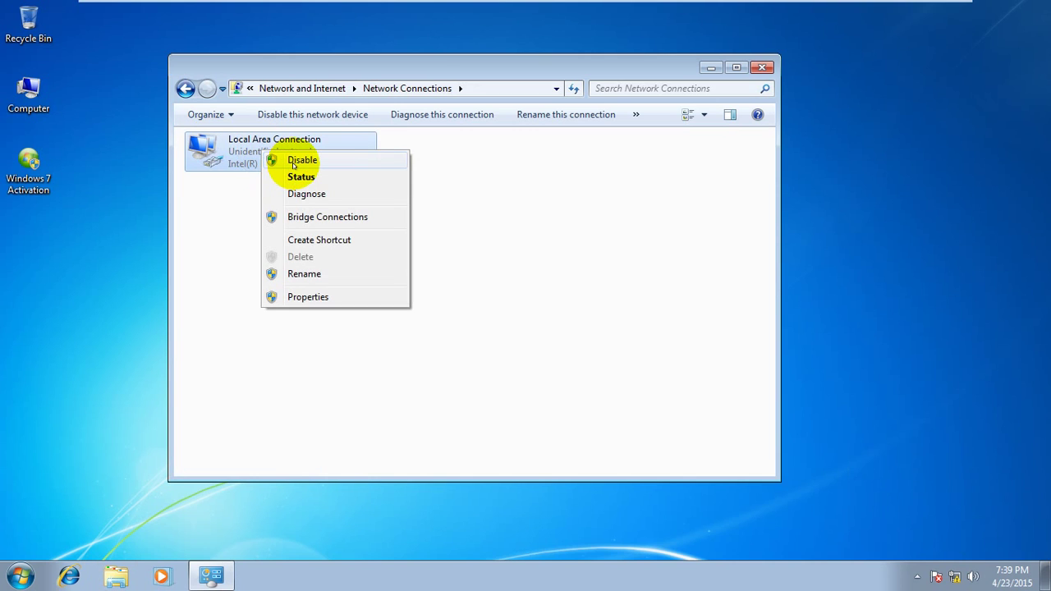
click(294, 162)
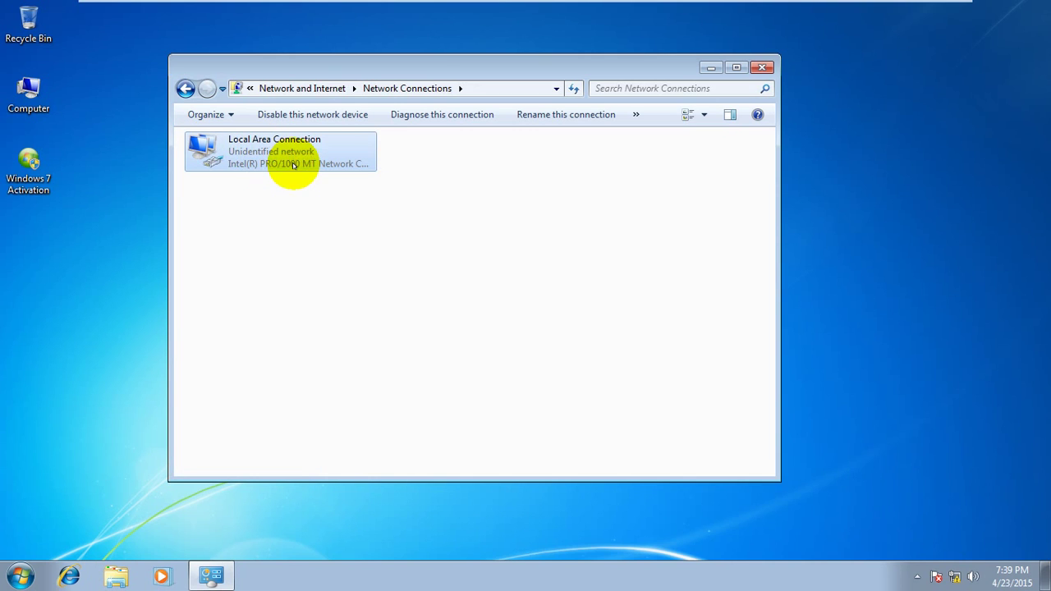
right_click(248, 144)
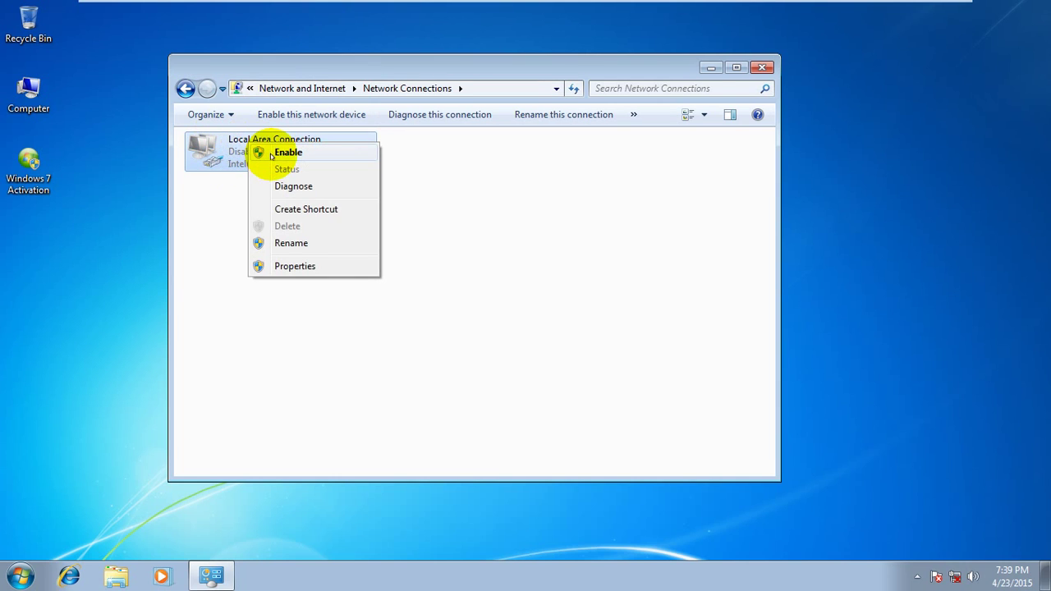
click(288, 153)
Examine the virtual networks in the Virtual Network Editor and close it.
mouse_move(298, 9)
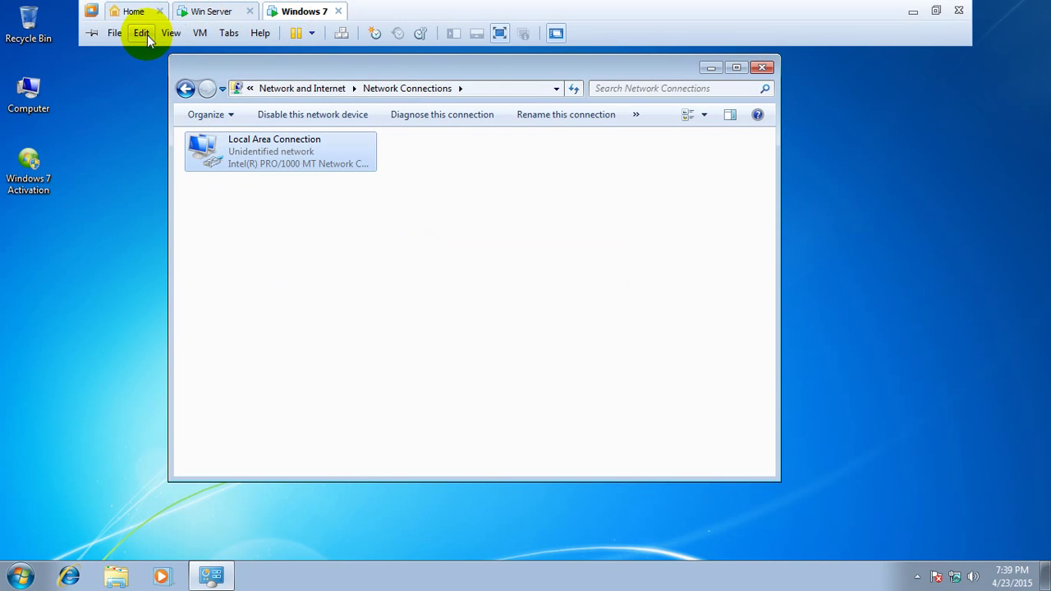
click(174, 34)
mouse_move(146, 35)
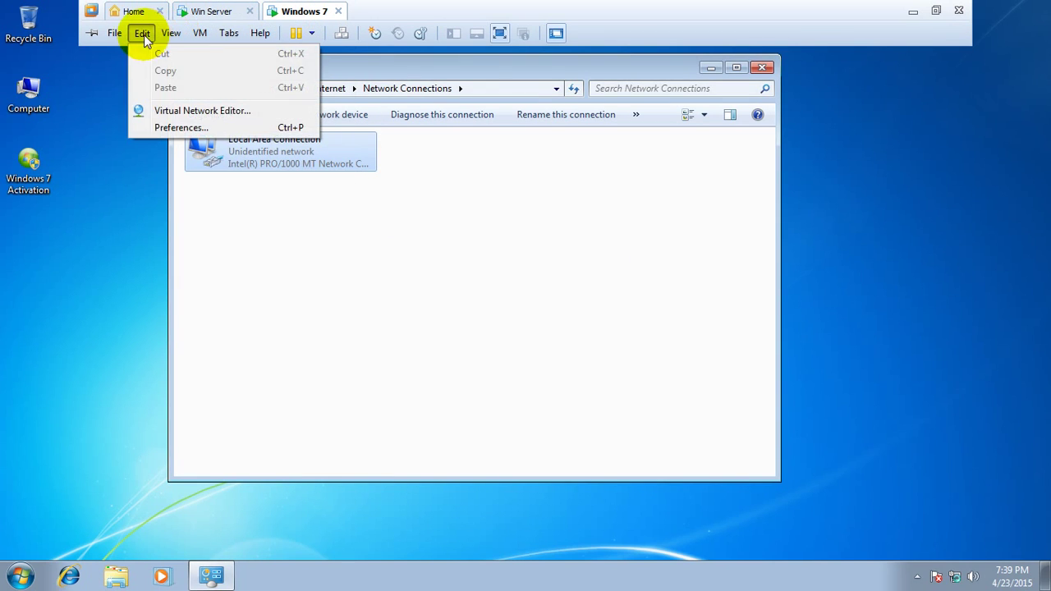
click(161, 113)
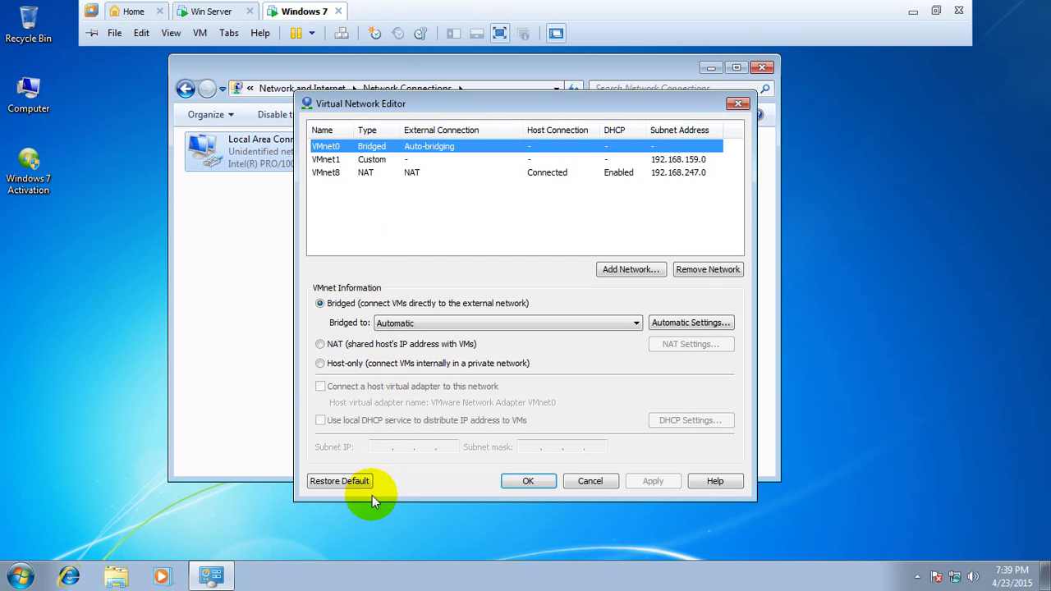
click(523, 492)
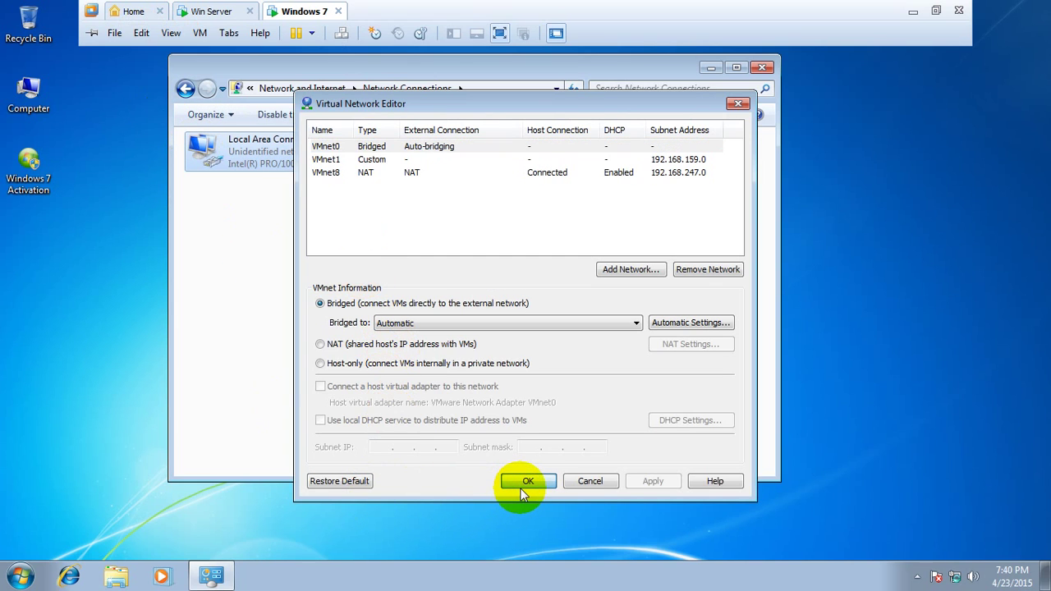
mouse_move(399, 6)
click(216, 11)
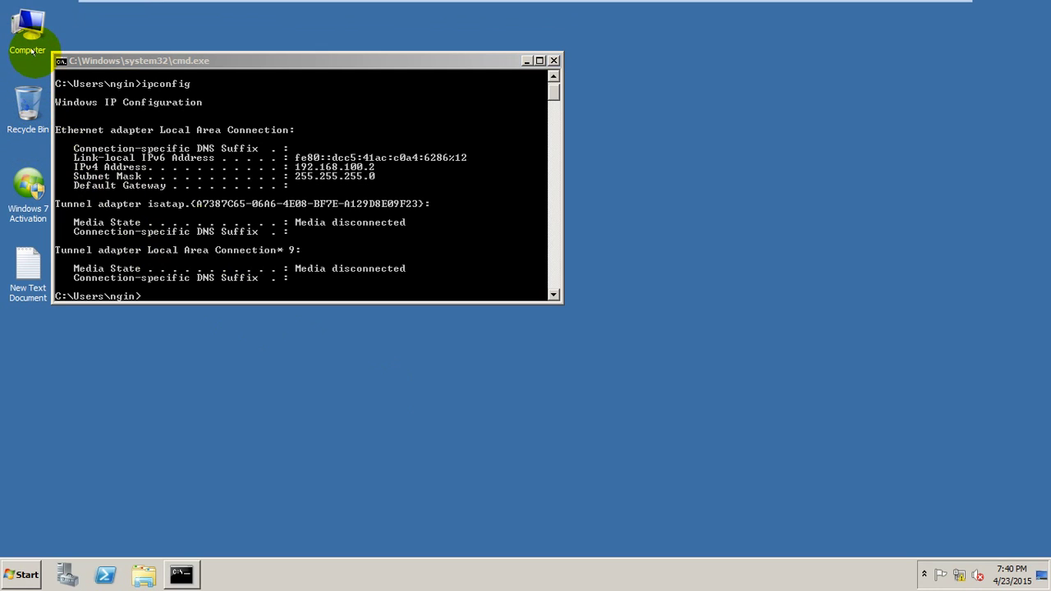
mouse_move(499, 6)
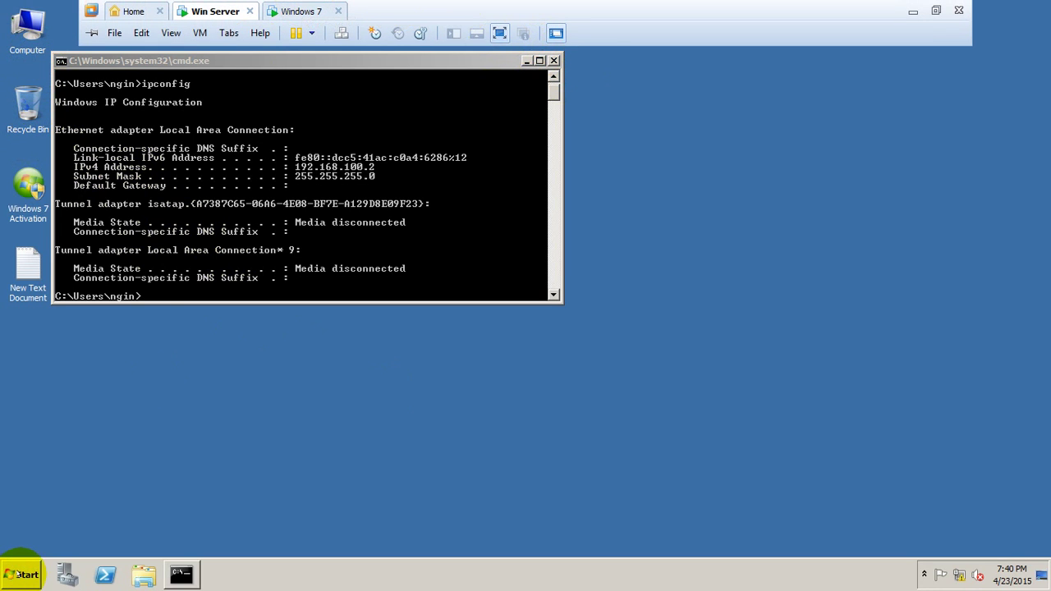
click(20, 573)
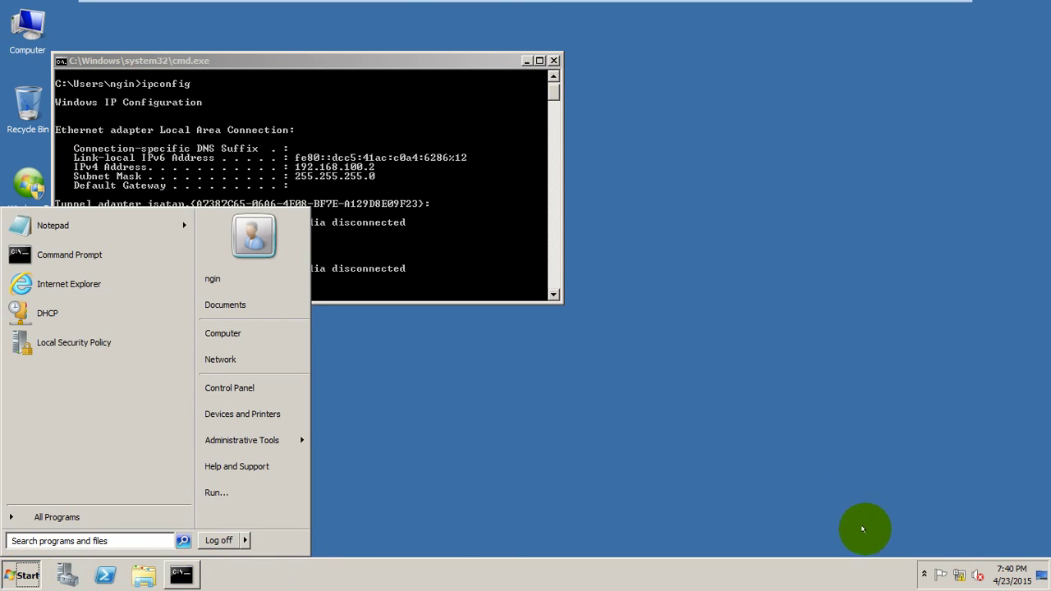
Set the IPv4 properties of Local Area Connection in Windows 7 to obtain the IP address and DNS server address automatically.
mouse_move(434, 3)
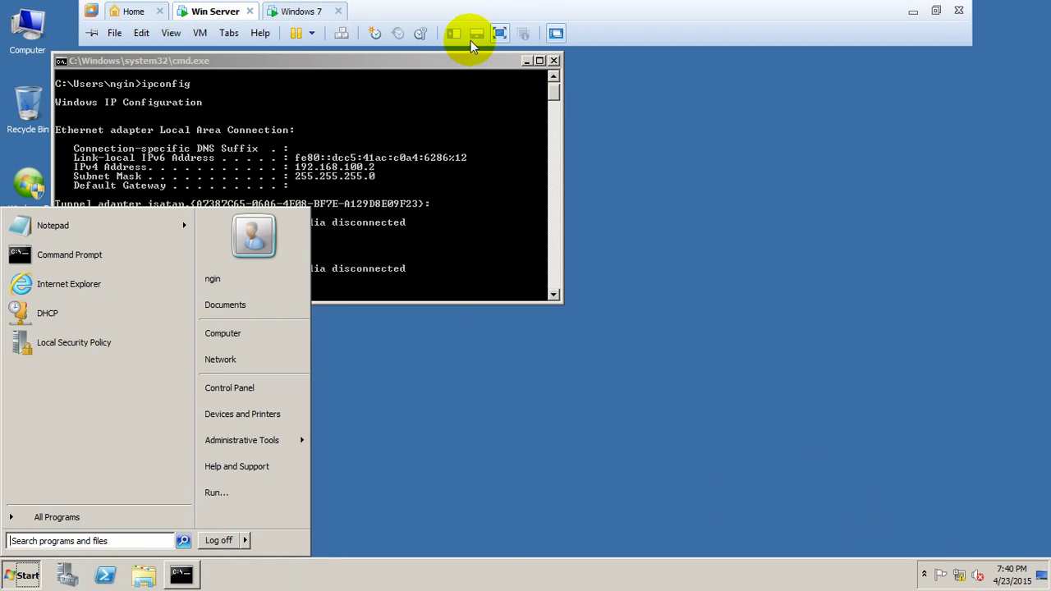
click(322, 10)
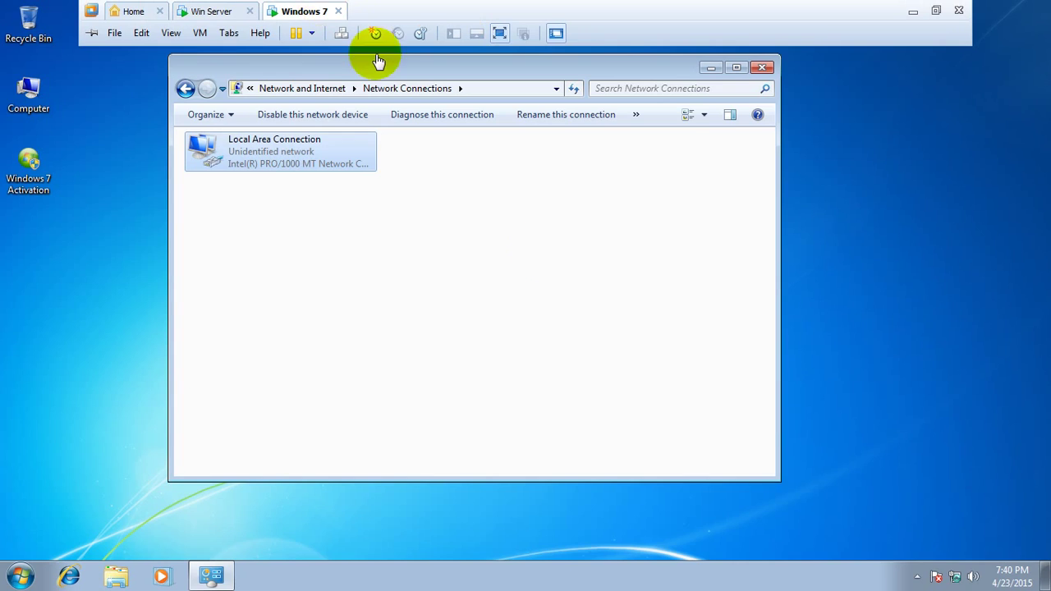
right_click(280, 141)
click(316, 288)
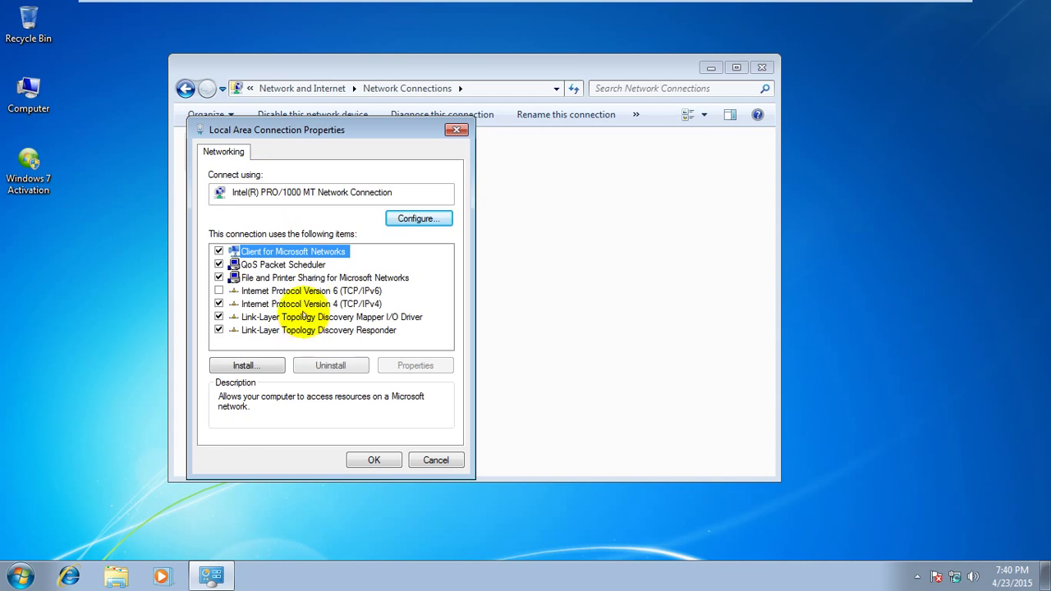
double_click(261, 304)
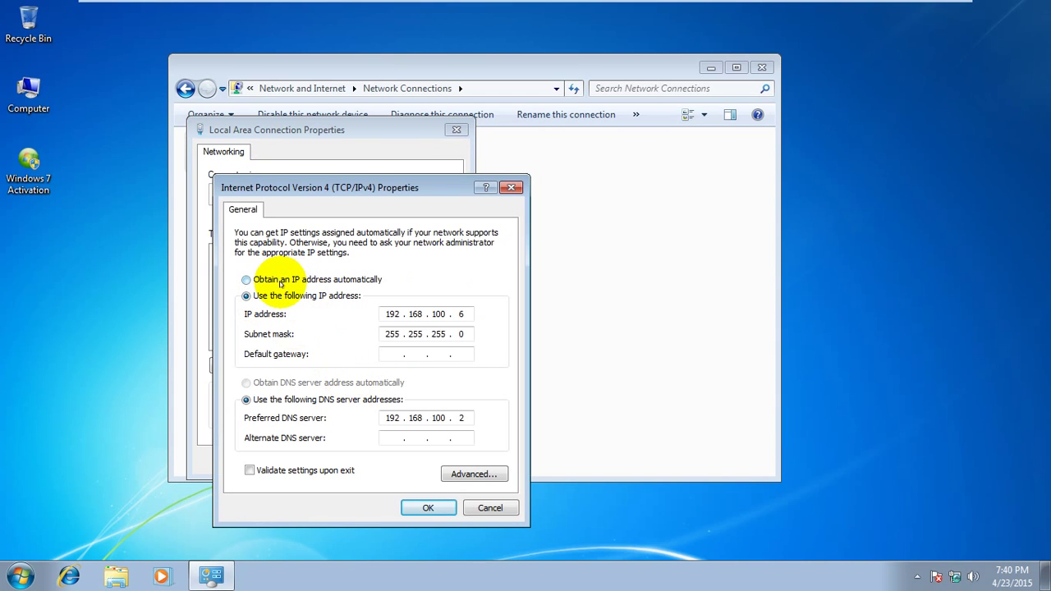
click(247, 280)
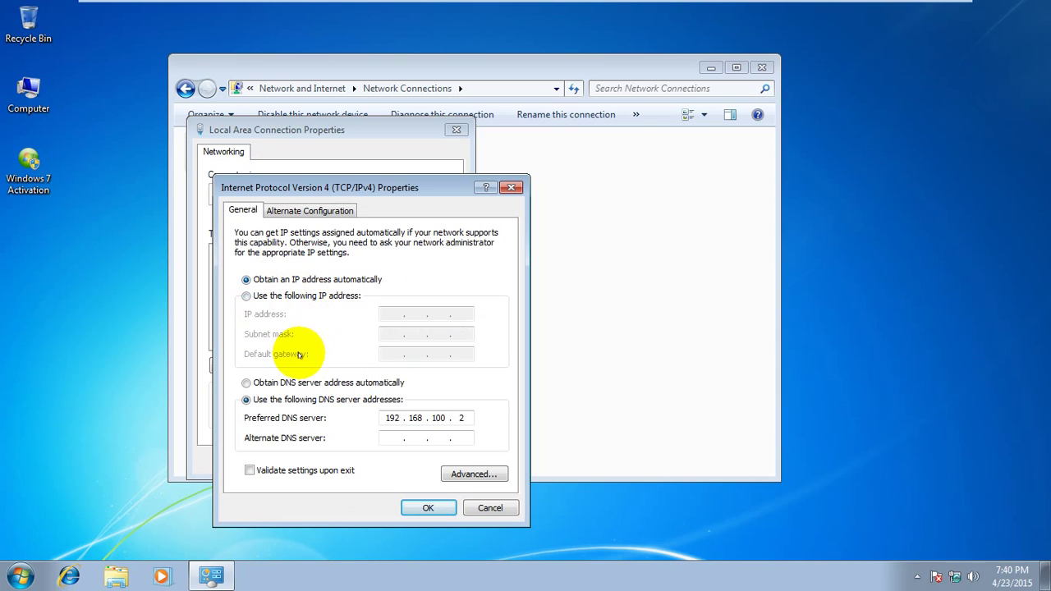
click(268, 380)
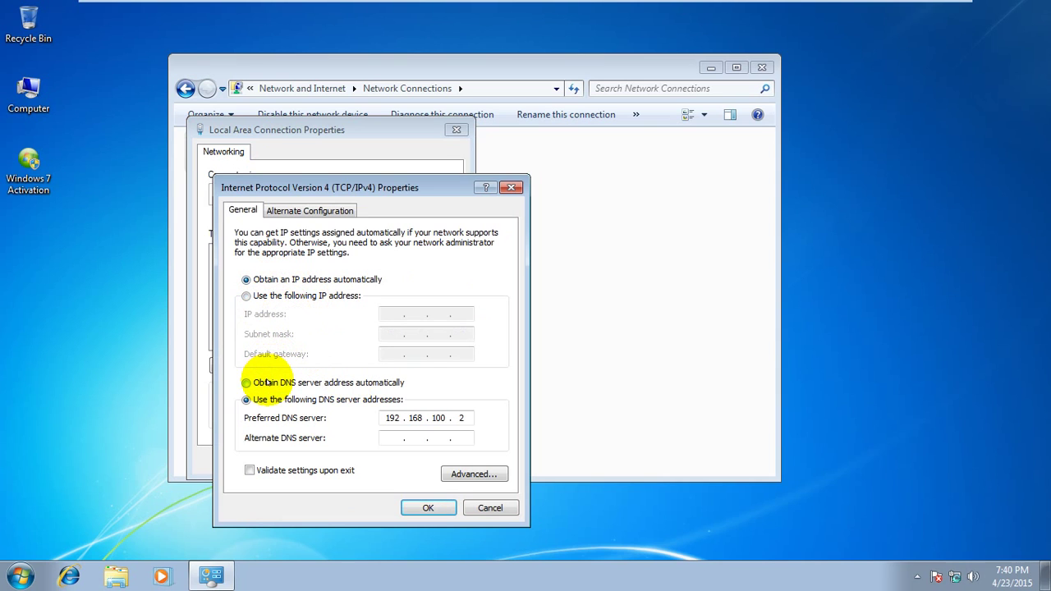
click(411, 509)
click(387, 462)
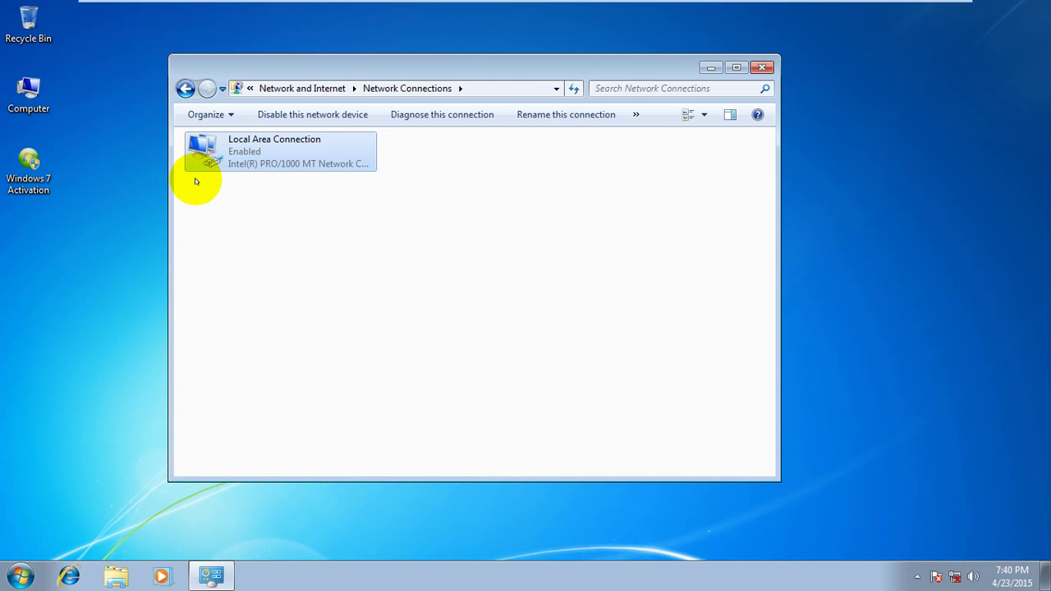
click(854, 260)
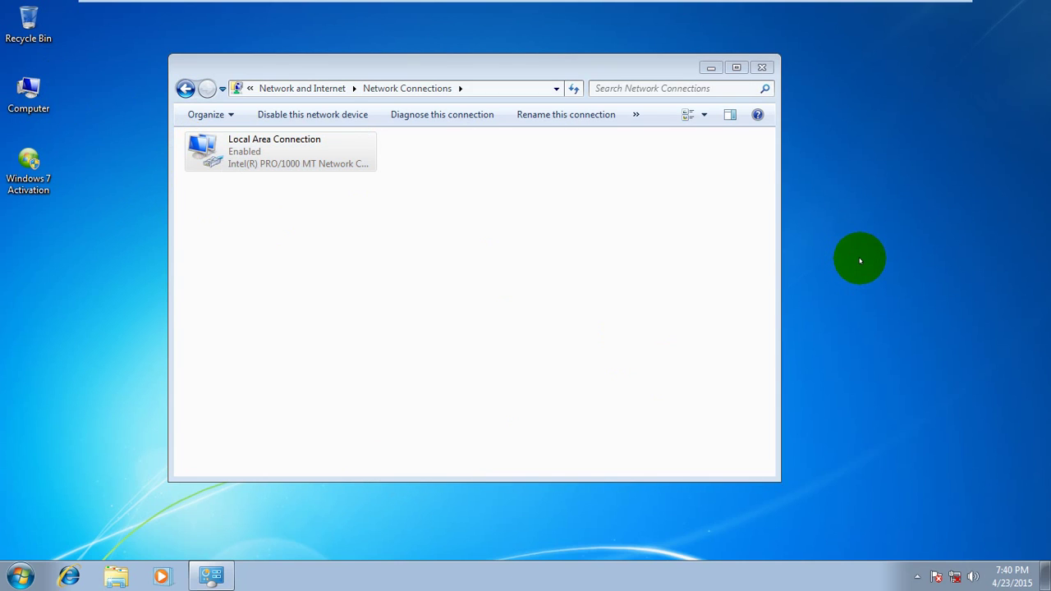
right_click(854, 261)
click(887, 302)
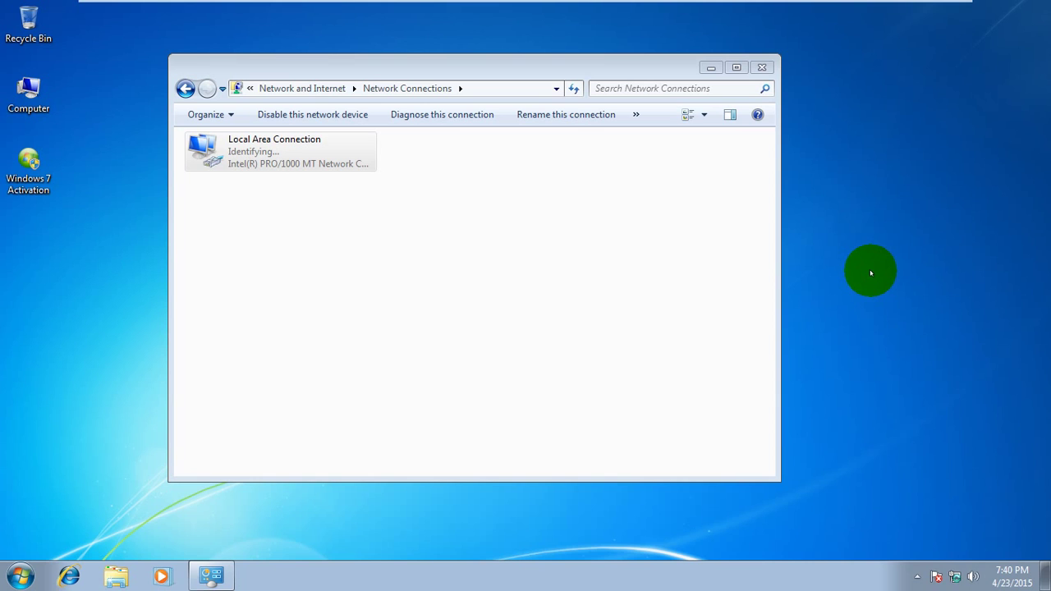
right_click(847, 242)
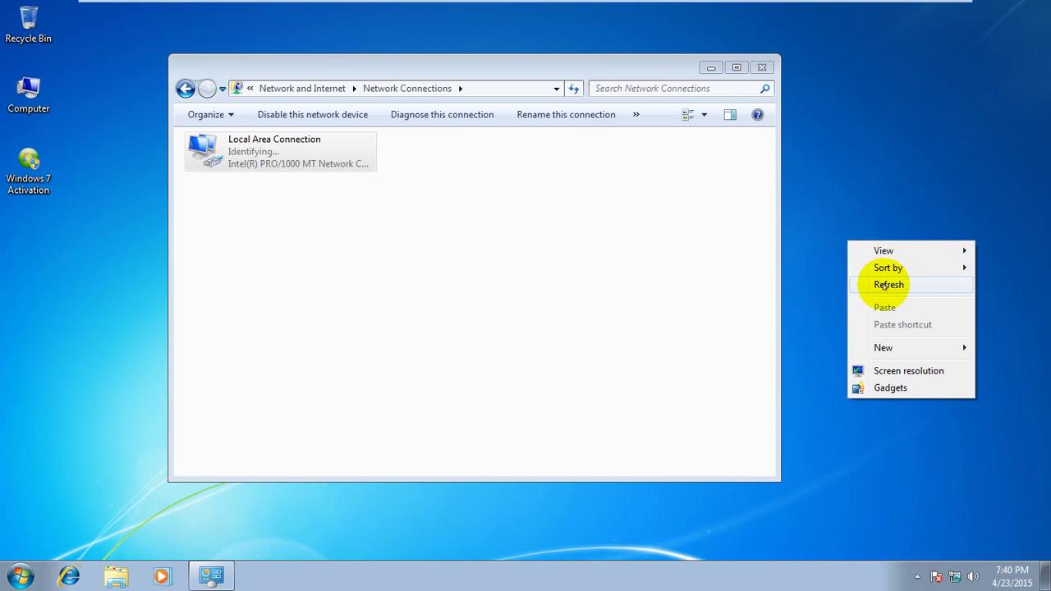
click(886, 285)
right_click(866, 240)
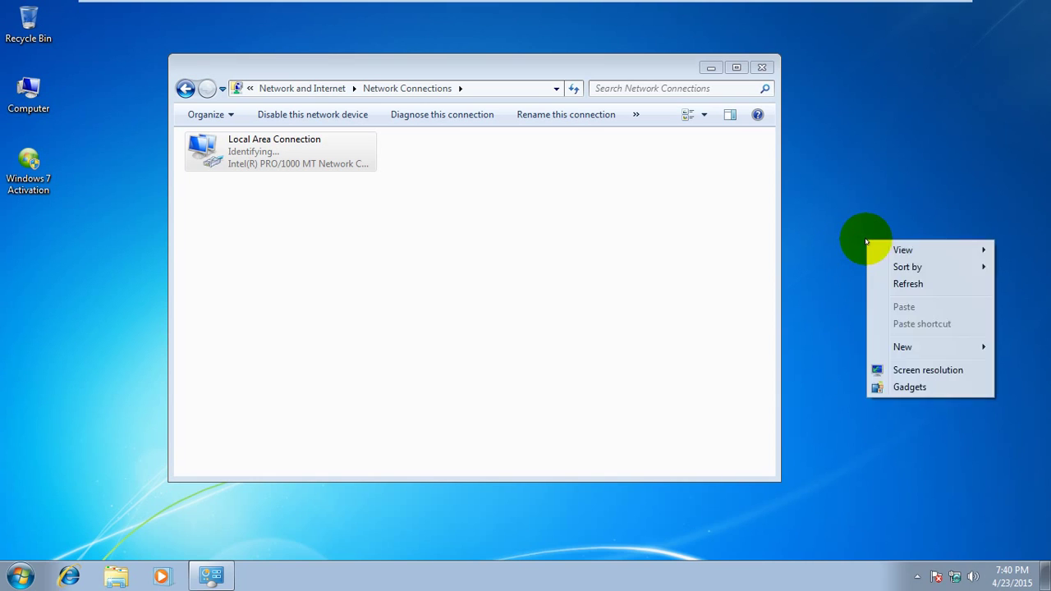
click(894, 285)
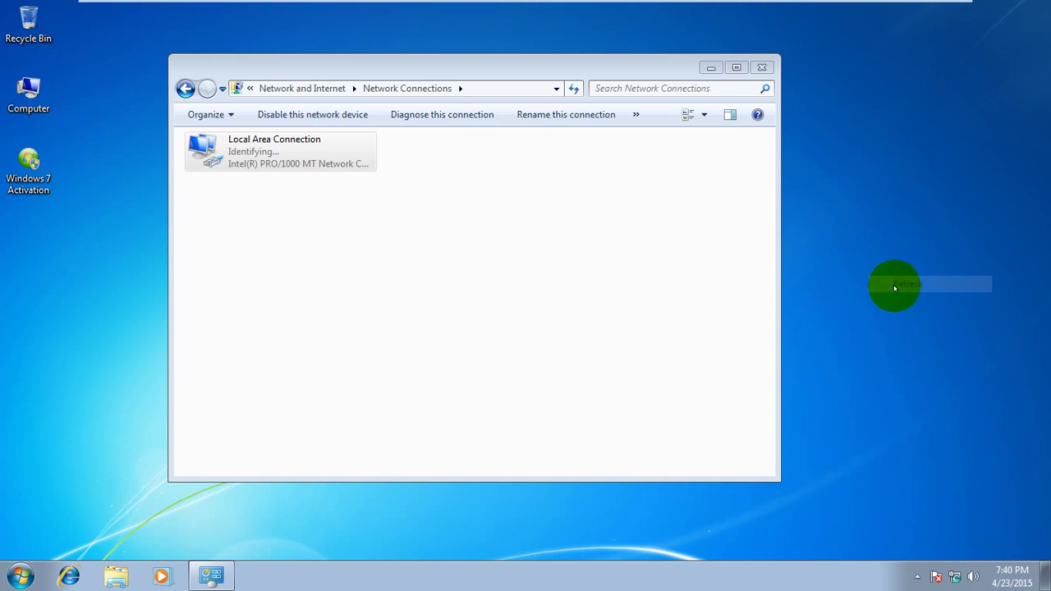
click(276, 144)
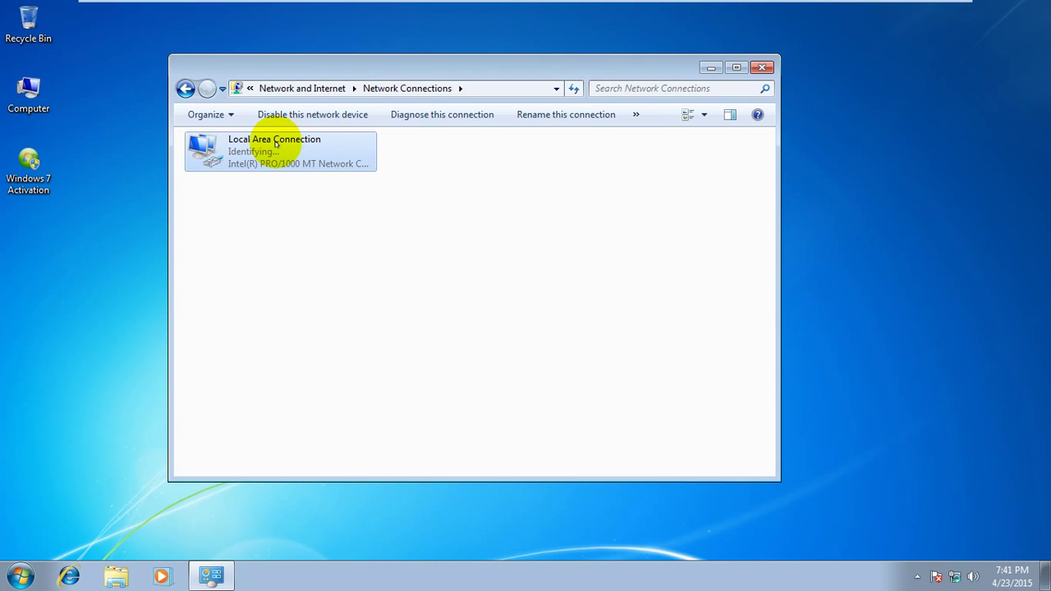
Switch to the Win Server virtual machine, open the DHCP console maximized and expand dcserver2008r2.mt.org down to the IPv4 scope Lab.
mouse_move(298, 6)
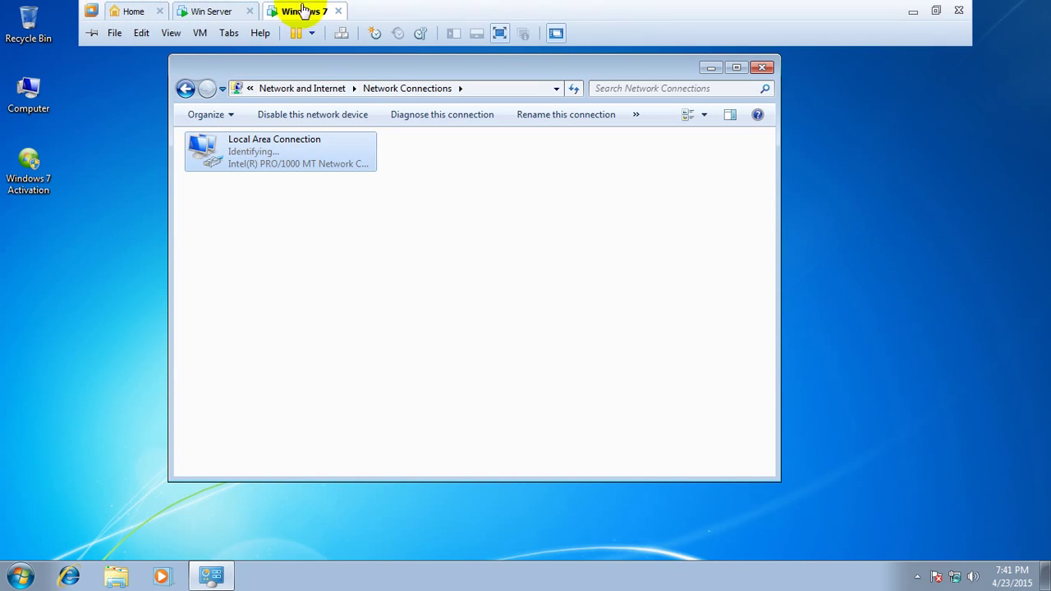
click(212, 12)
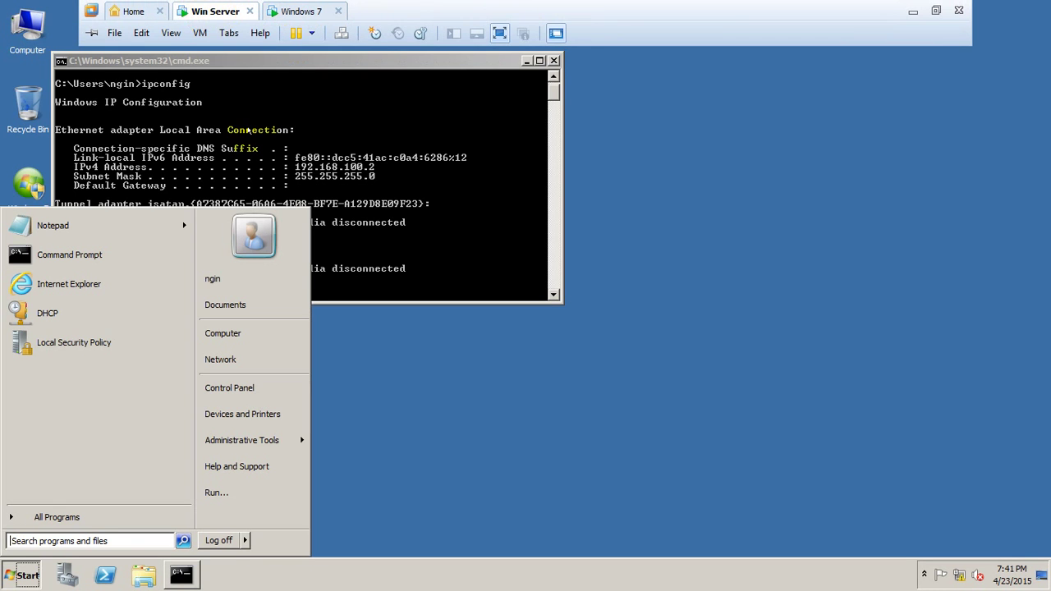
mouse_move(279, 443)
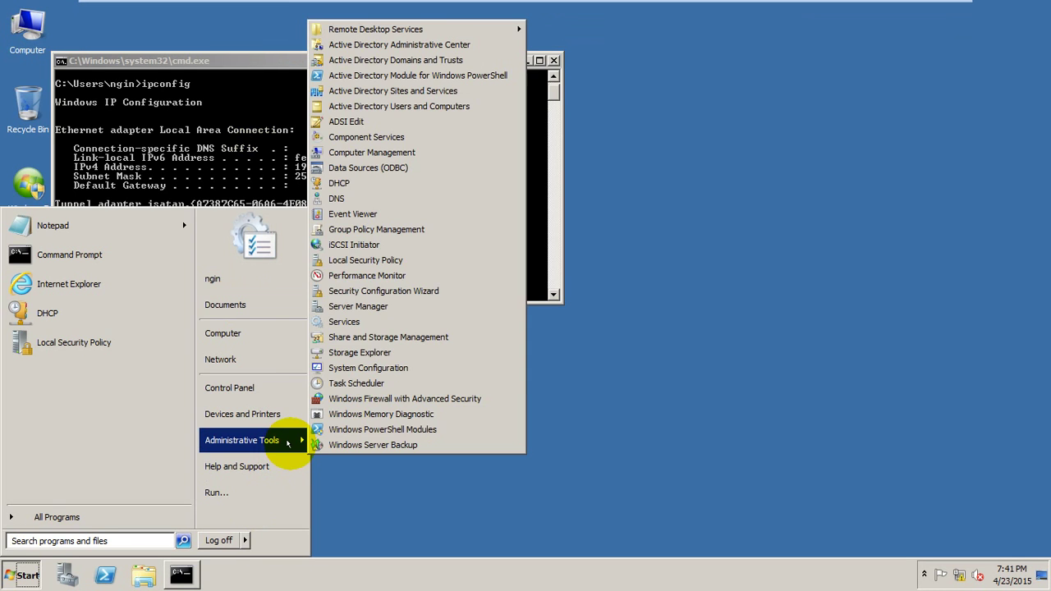
click(392, 184)
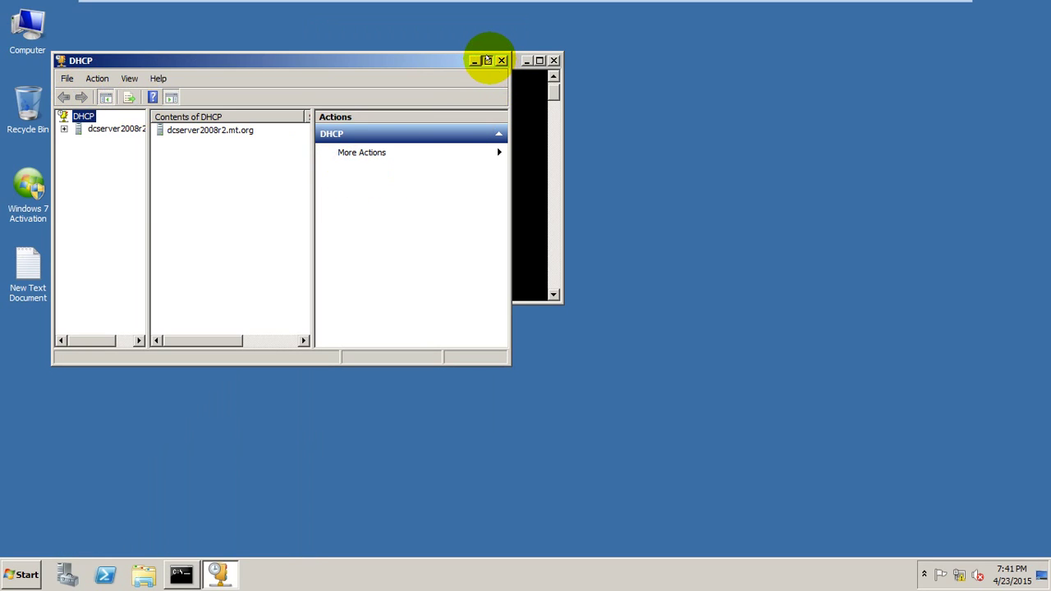
click(487, 60)
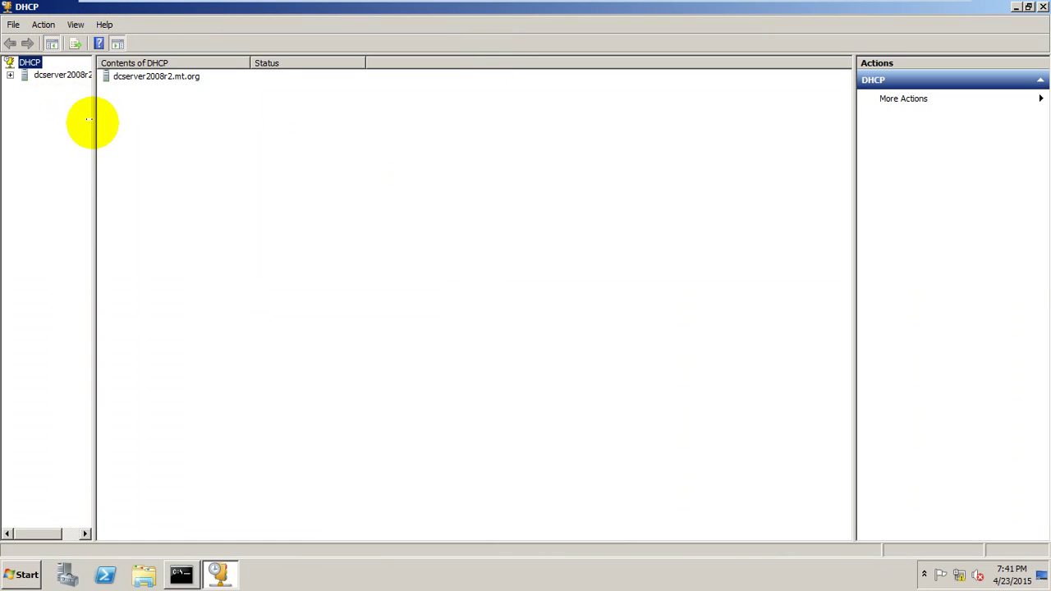
drag(93, 122, 356, 220)
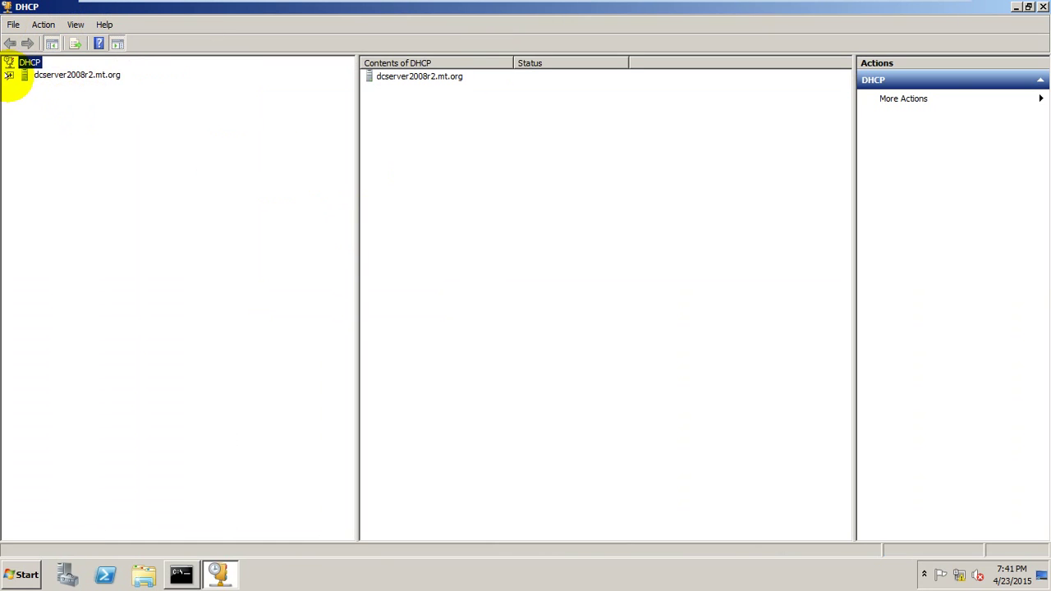
click(9, 75)
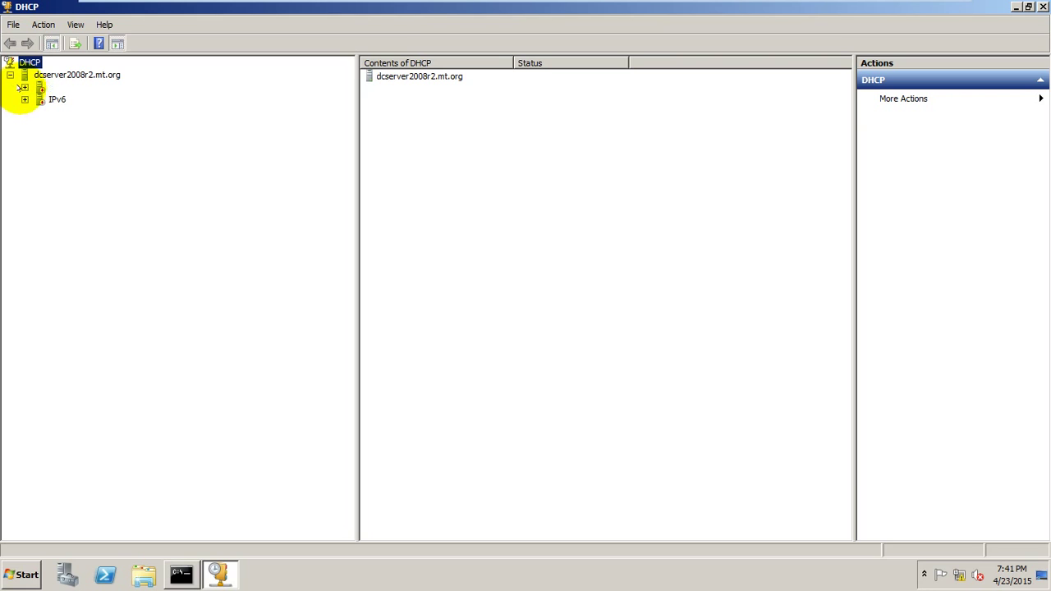
click(23, 87)
double_click(51, 98)
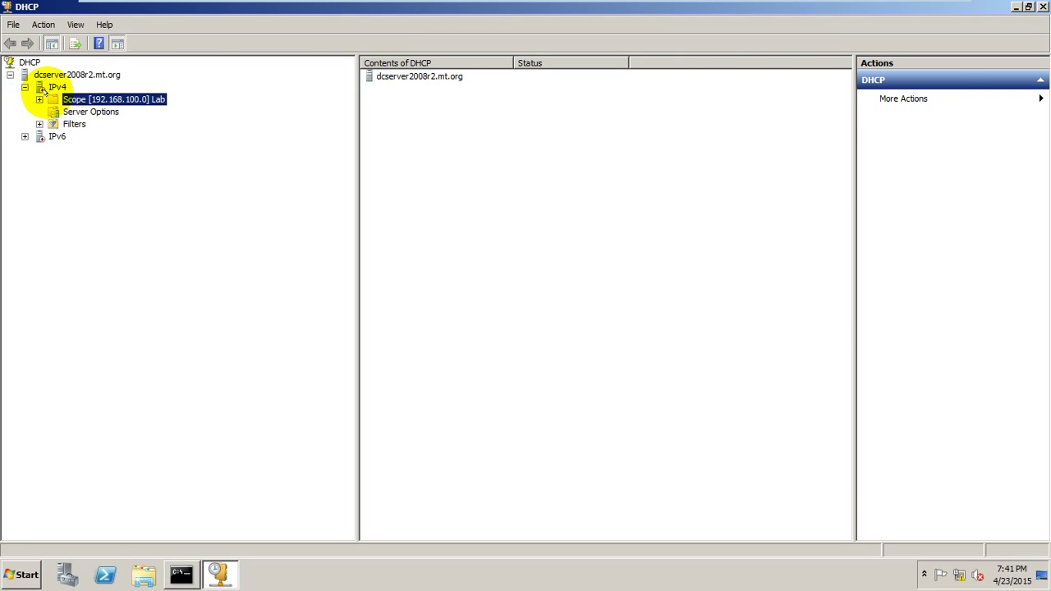
click(50, 87)
right_click(50, 88)
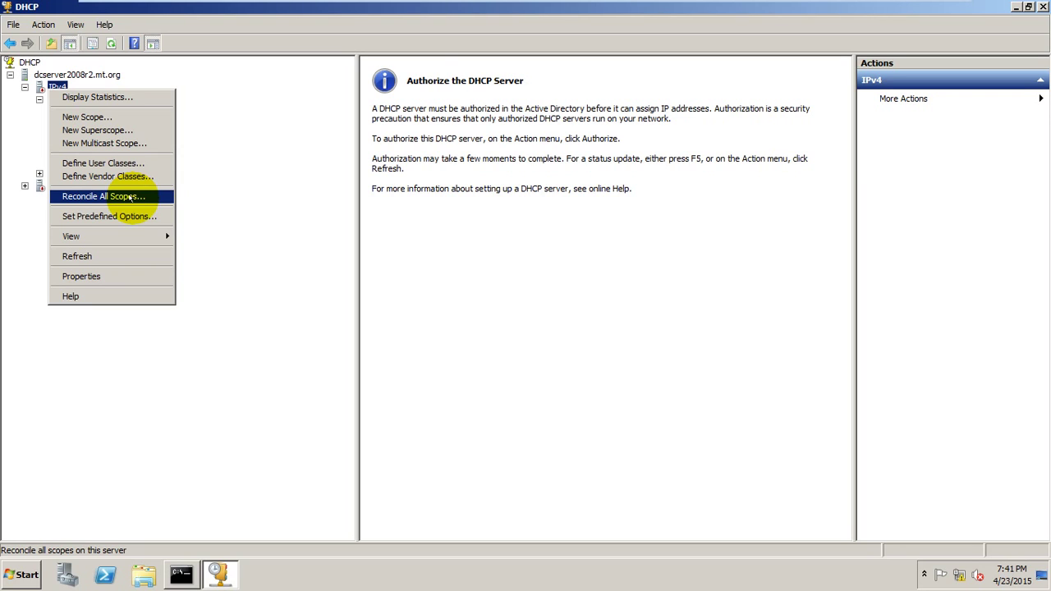
Stop the DHCP service on dcserver2008r2.mt.org and start it again.
click(80, 74)
right_click(80, 75)
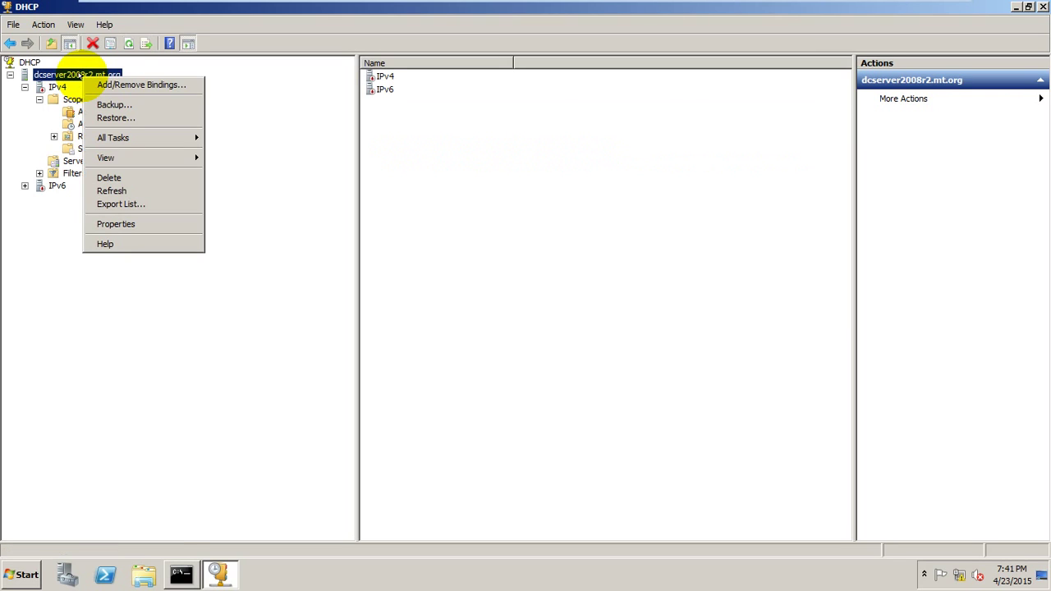
mouse_move(131, 138)
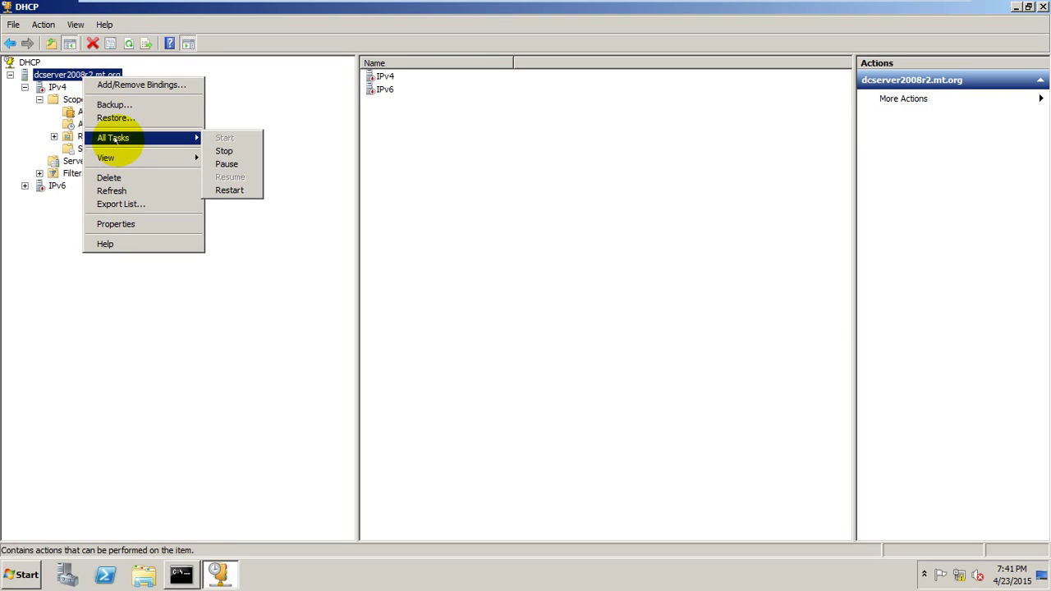
click(218, 151)
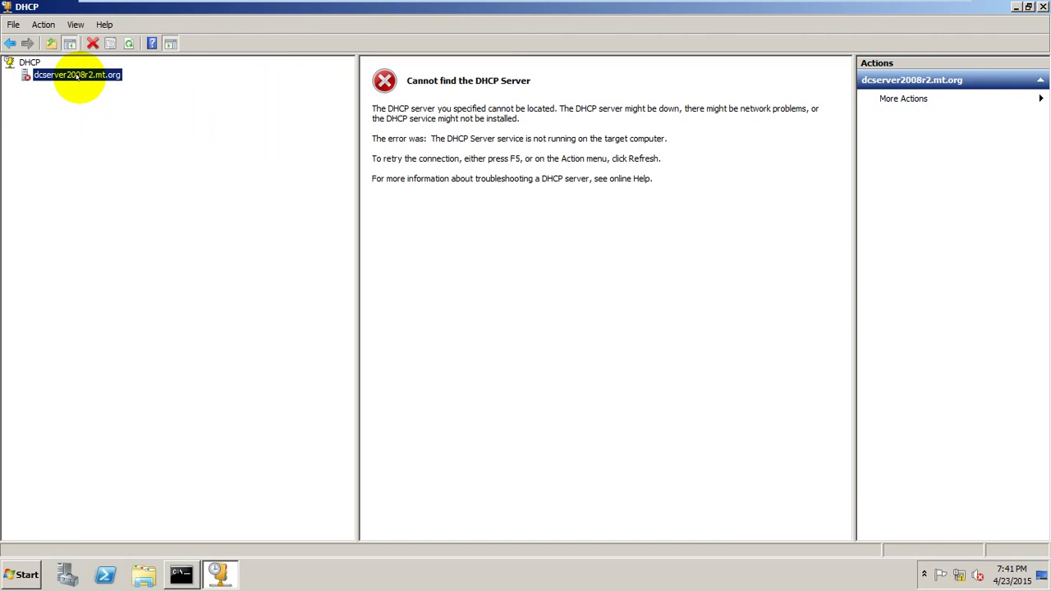
right_click(77, 74)
mouse_move(113, 140)
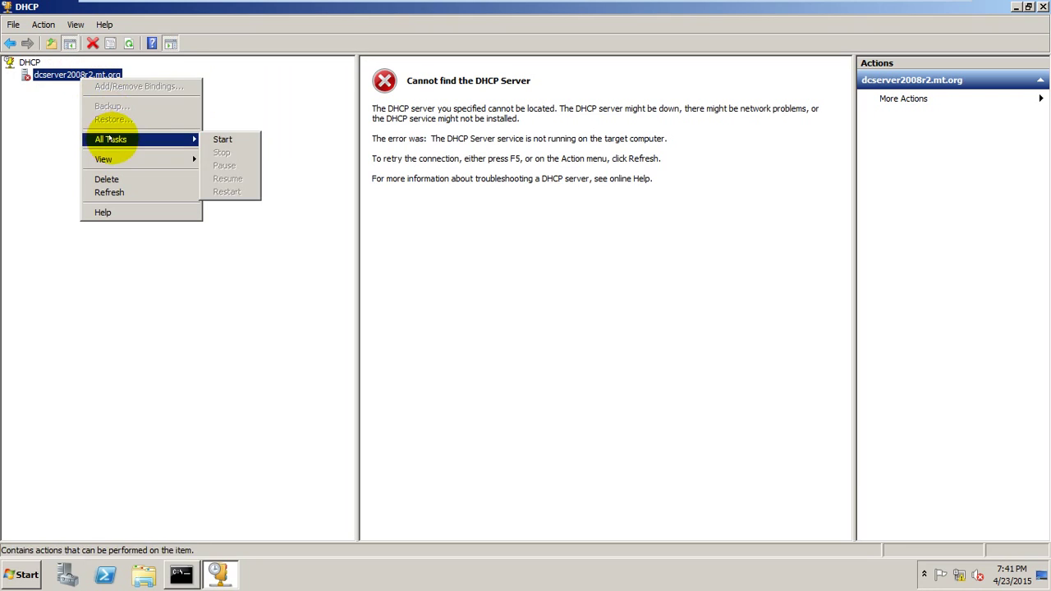
click(220, 140)
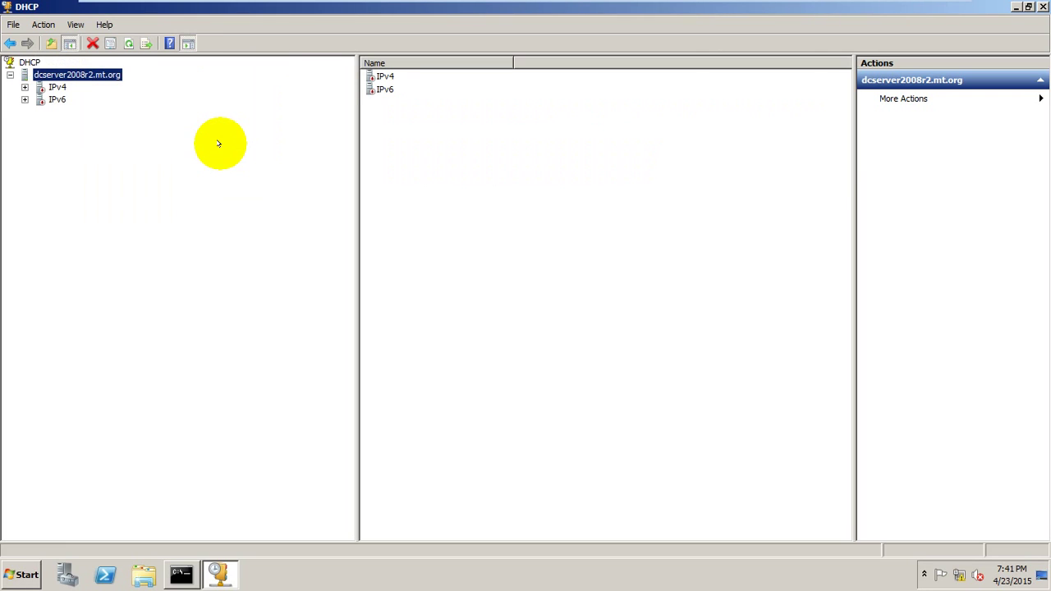
Expand the IPv4 node of the DHCP server, check its available actions and refresh it.
double_click(39, 89)
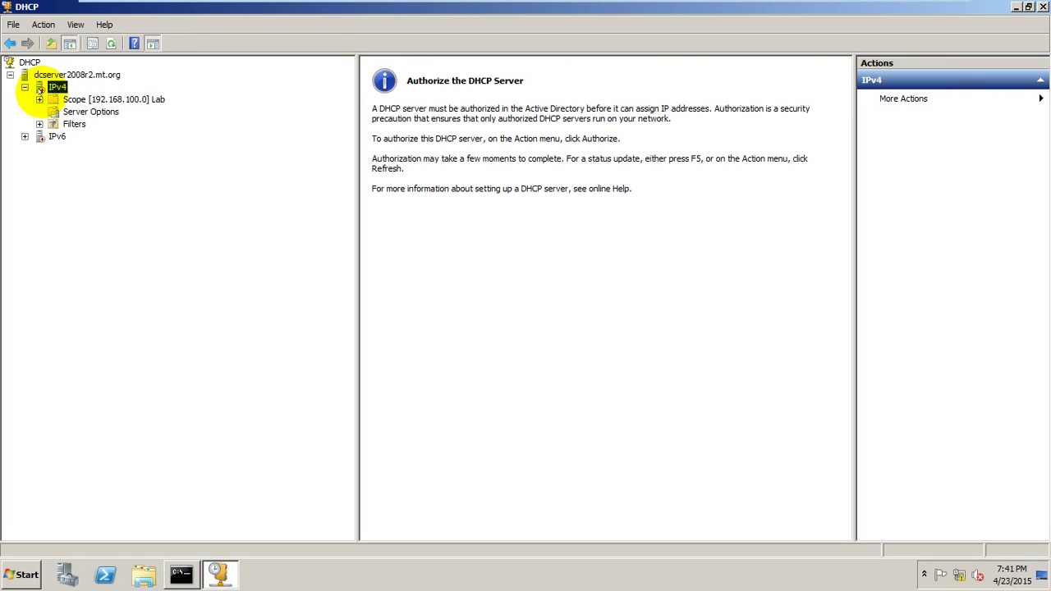
right_click(41, 90)
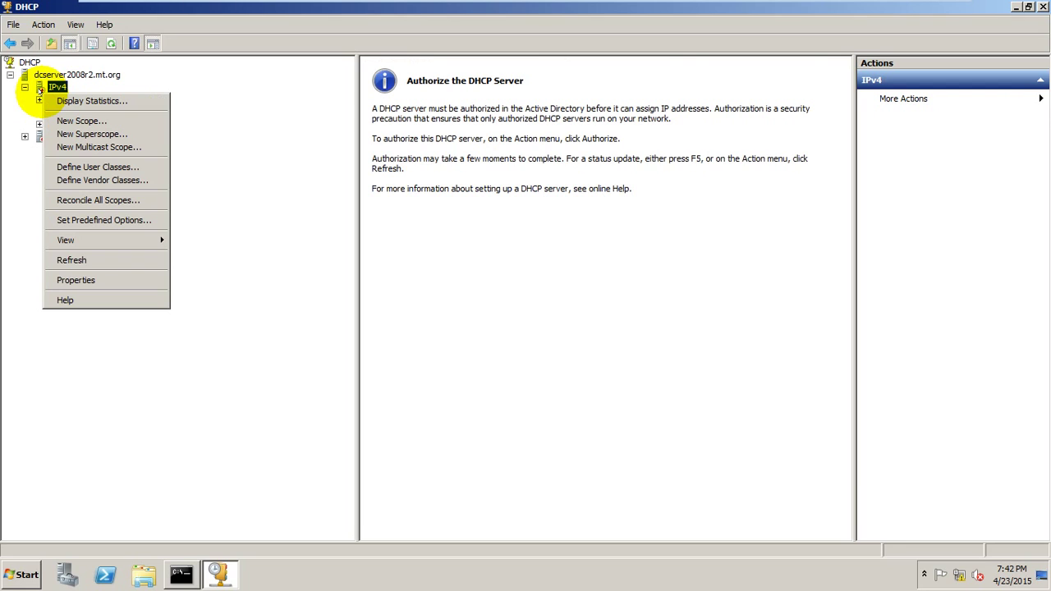
click(11, 24)
mouse_move(36, 25)
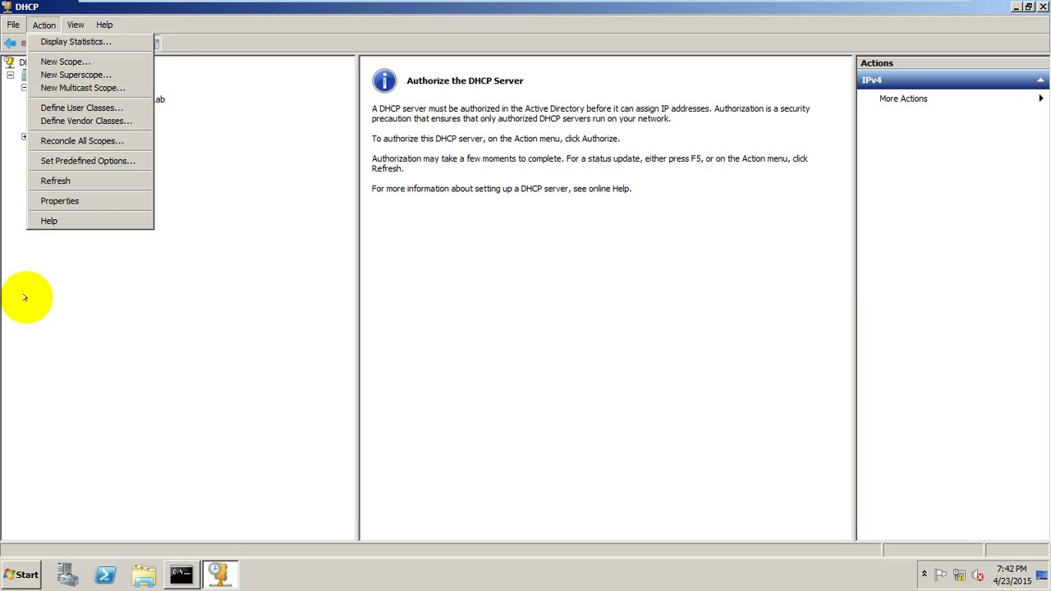
click(76, 179)
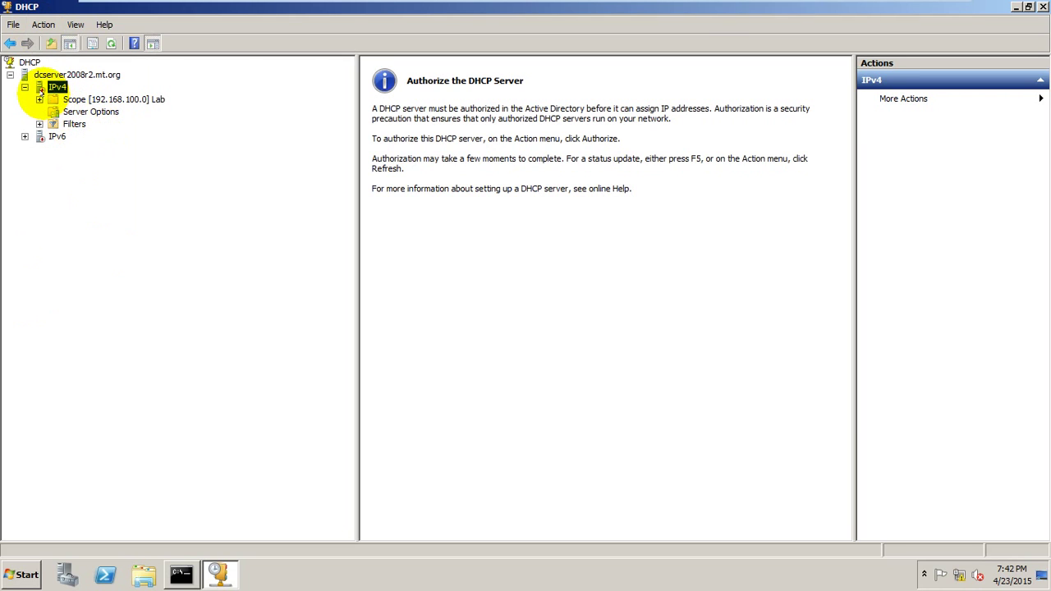
Expand the scope Lab, check its address pool and the IPv4 node's actions, and close the DHCP console.
click(39, 99)
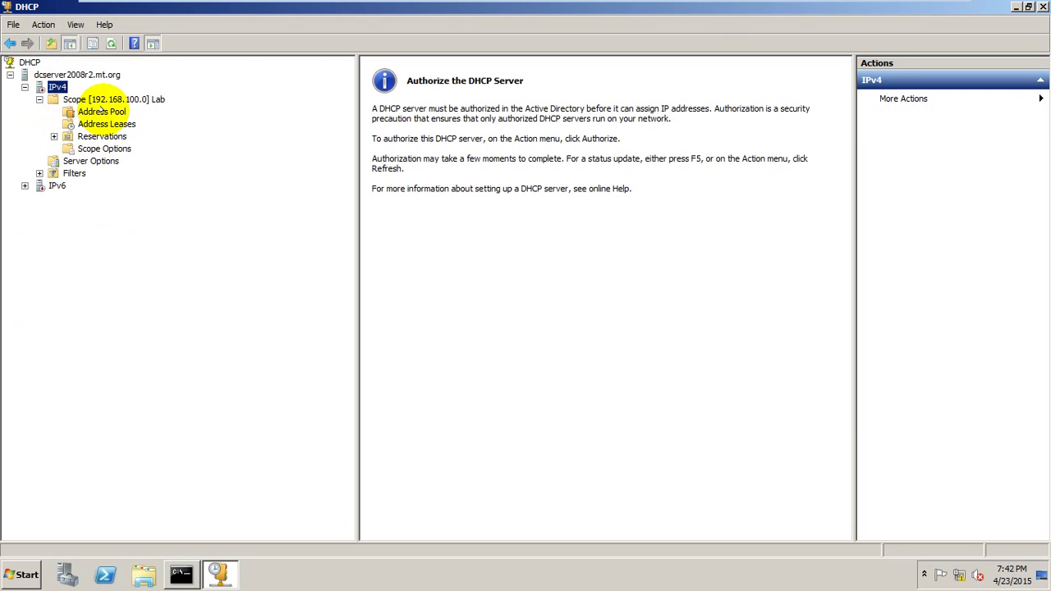
click(101, 111)
click(54, 86)
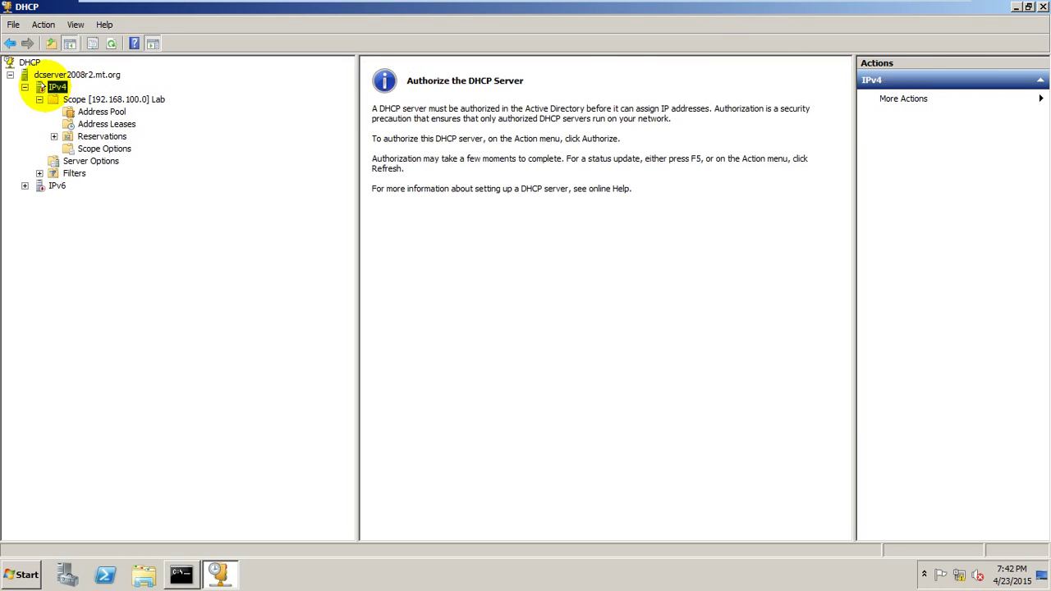
right_click(46, 87)
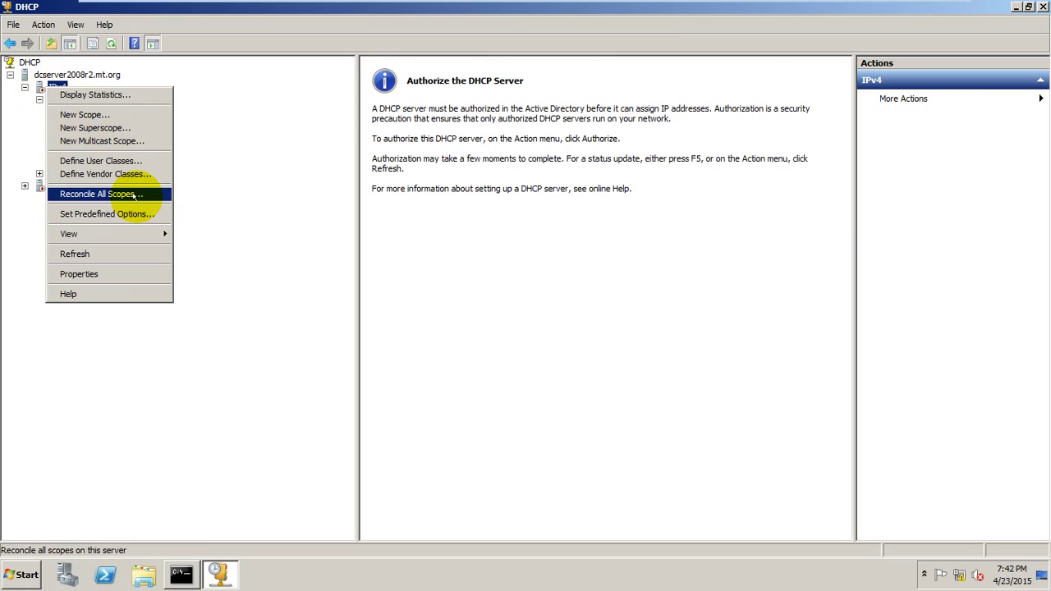
click(144, 326)
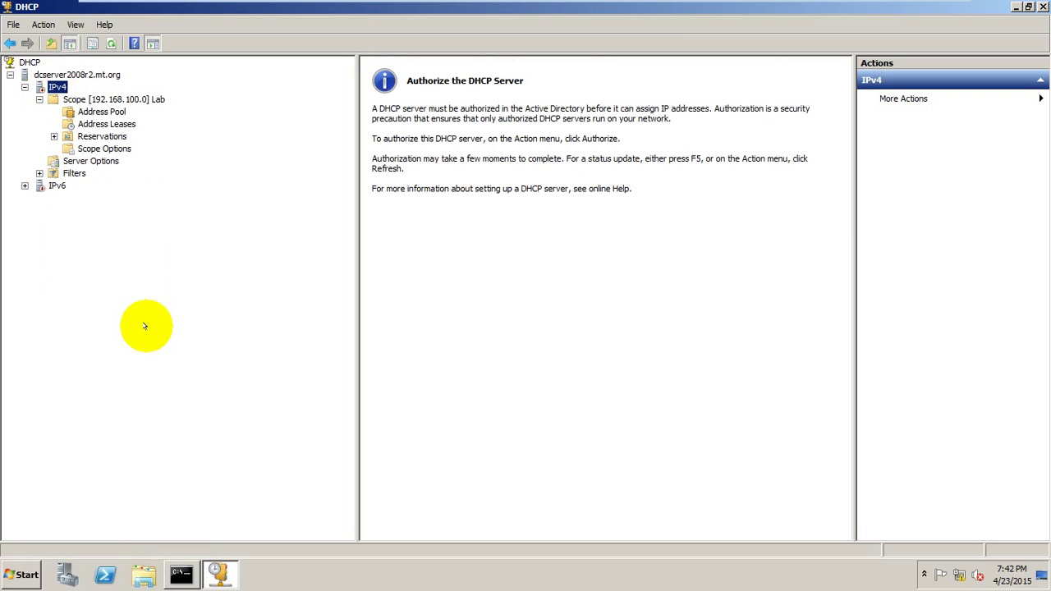
click(1043, 6)
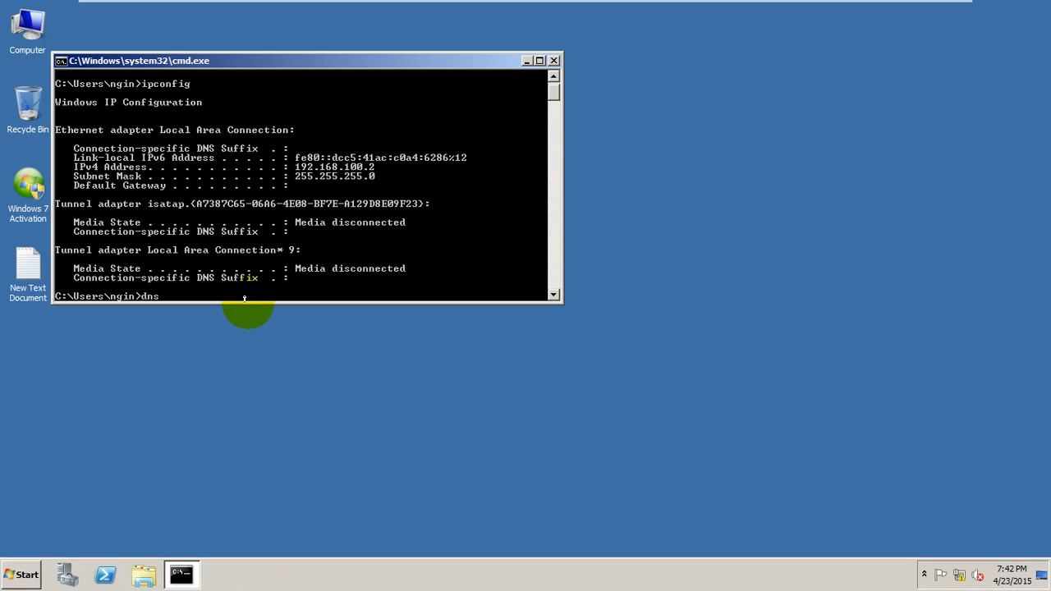
Run nslookup in the open command prompt to check the DNS server, exit it and close the command prompt.
key(BackSpace)
key(BackSpace)
key(BackSpace)
key(Return)
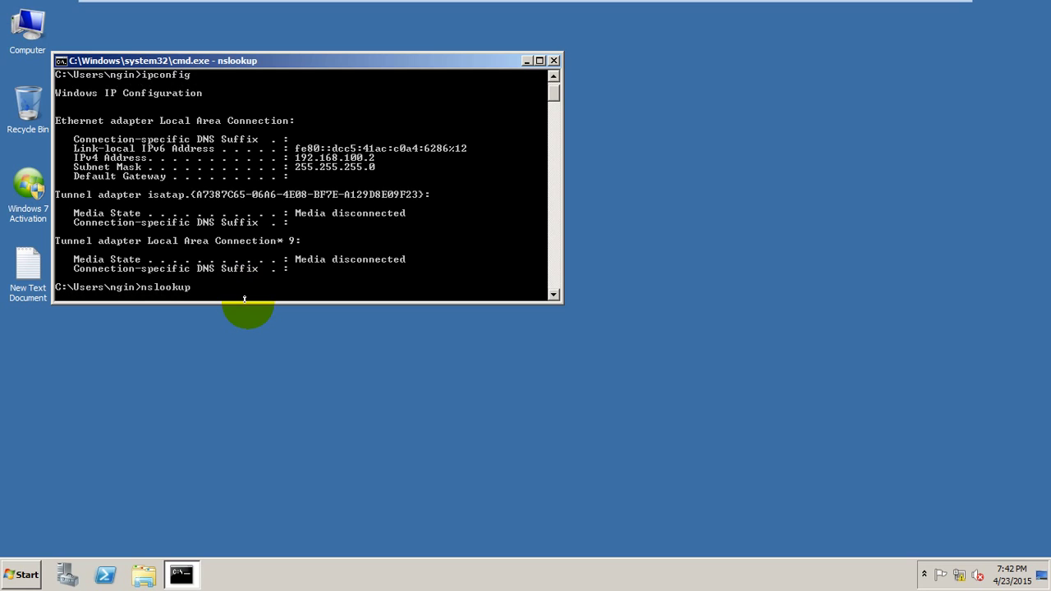
text(ex)
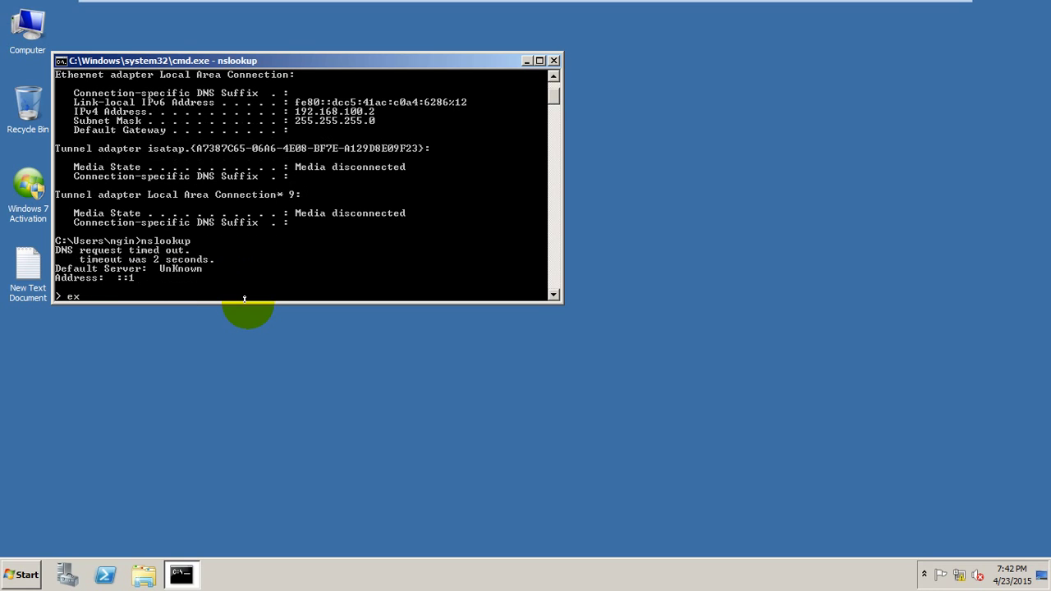
text(it)
key(Return)
text(exit)
key(Return)
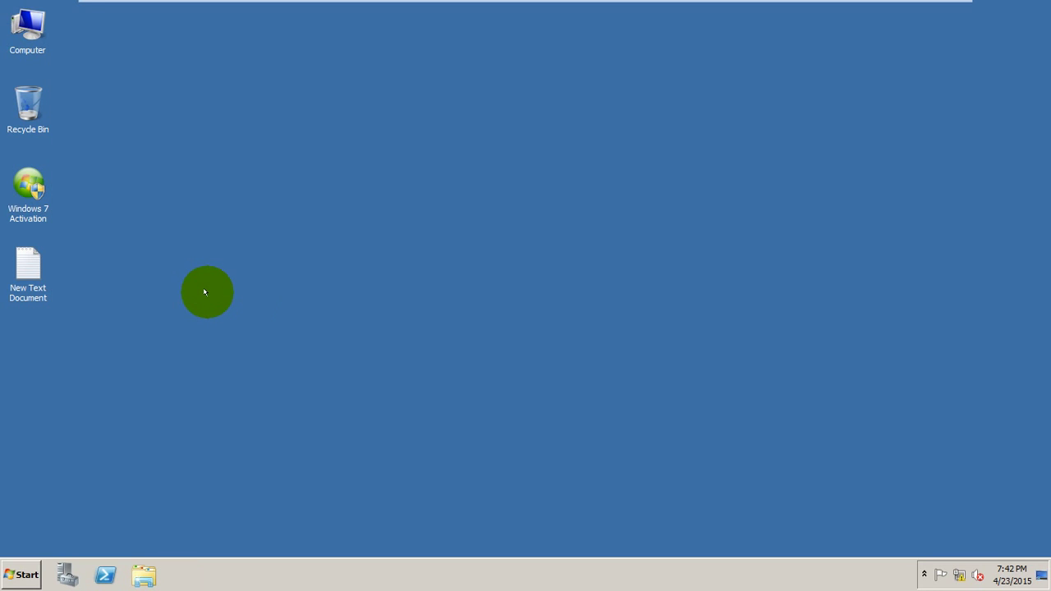
Open the DNS management console and expand DCSERVER2008R2 to the mt.org zone under the forward lookup zones.
click(24, 575)
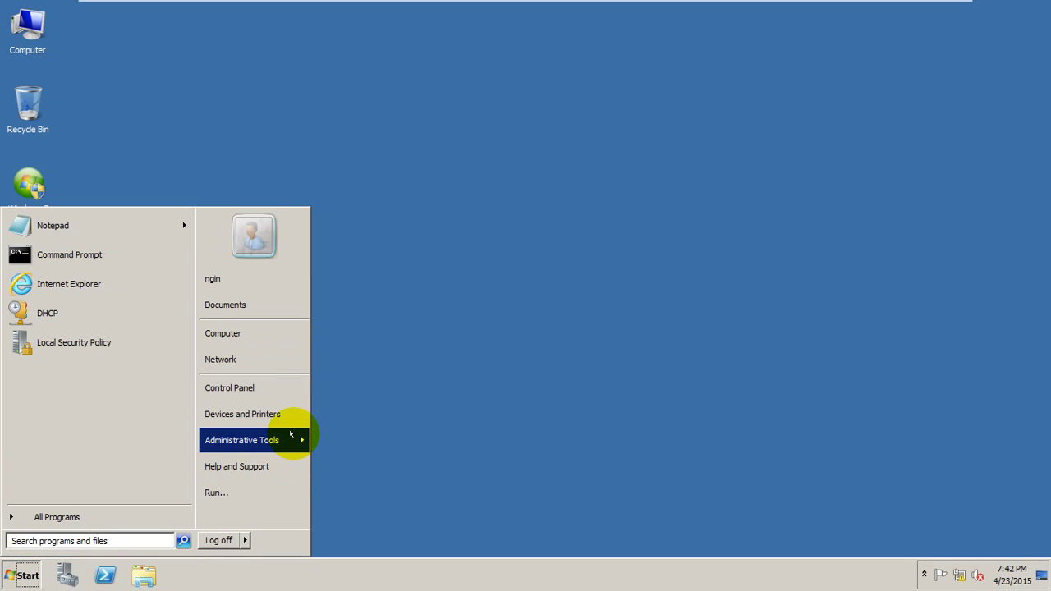
mouse_move(291, 436)
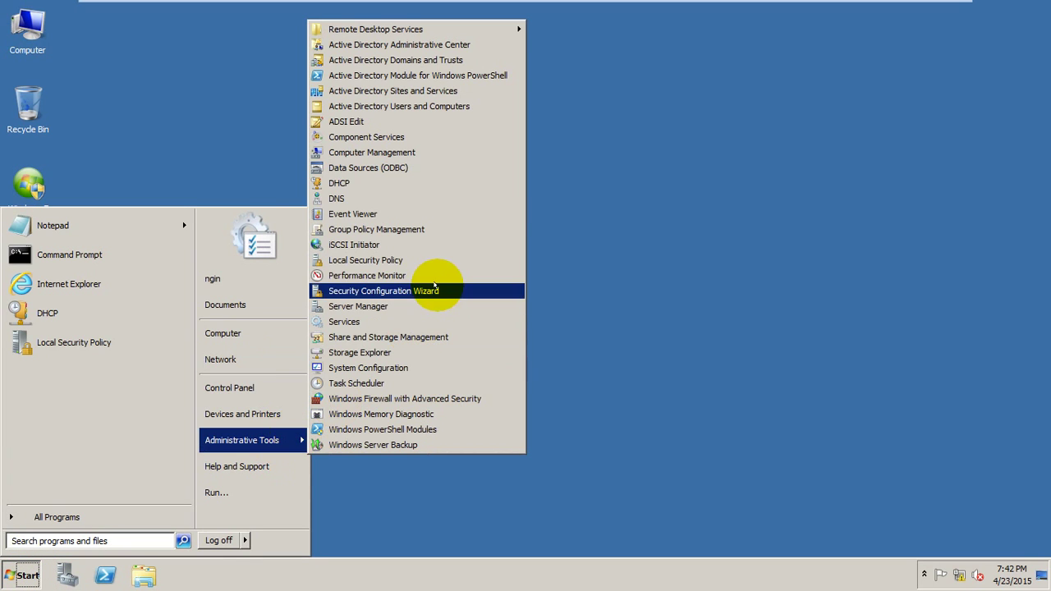
click(383, 197)
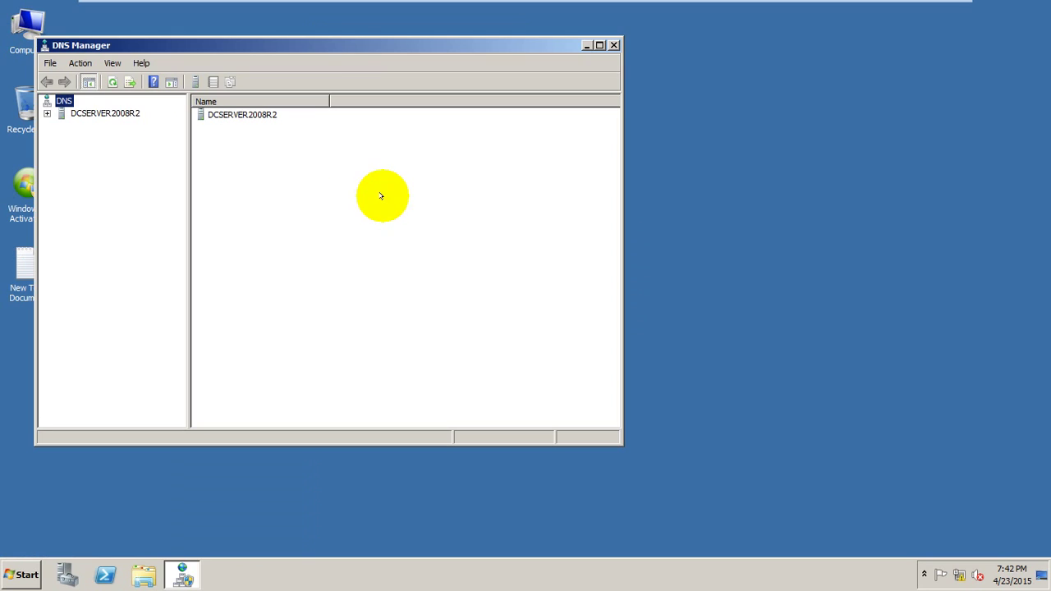
double_click(65, 113)
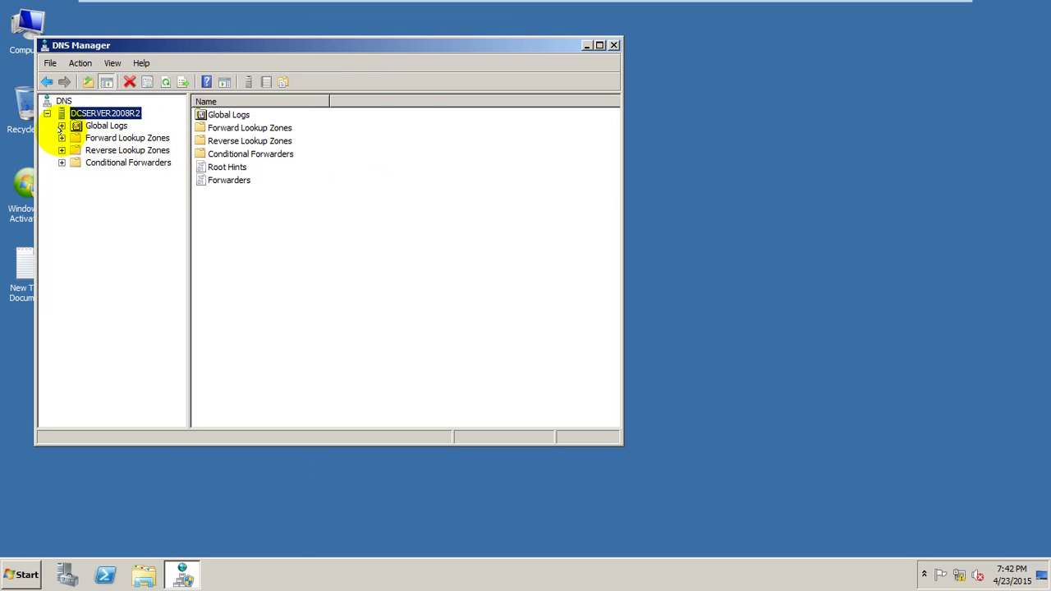
double_click(107, 138)
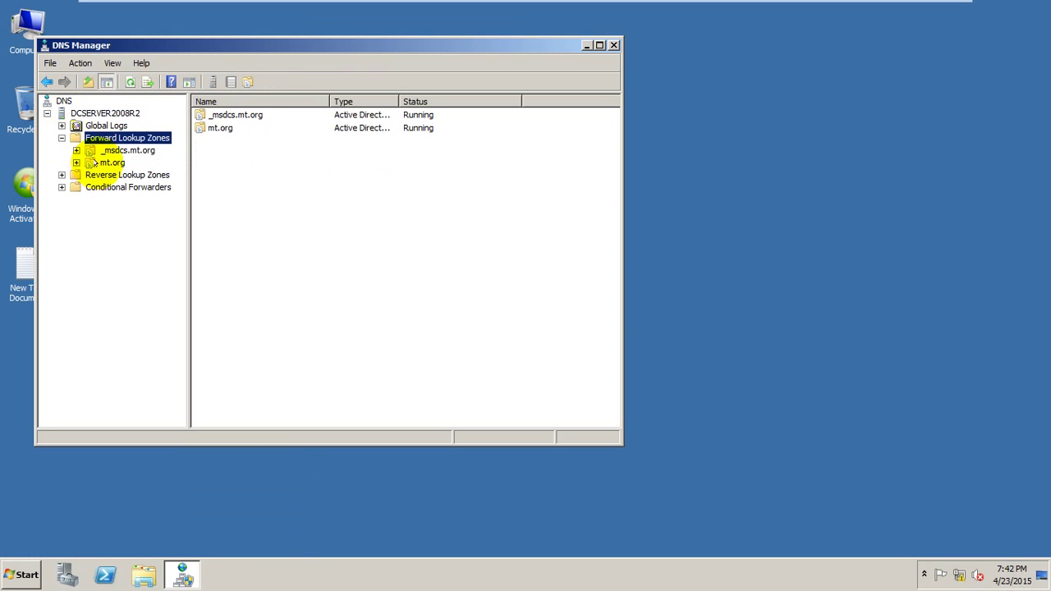
click(102, 162)
In the mt.org zone's properties, set dynamic updates to Secure only and confirm a primary zone stored in Active Directory.
right_click(100, 163)
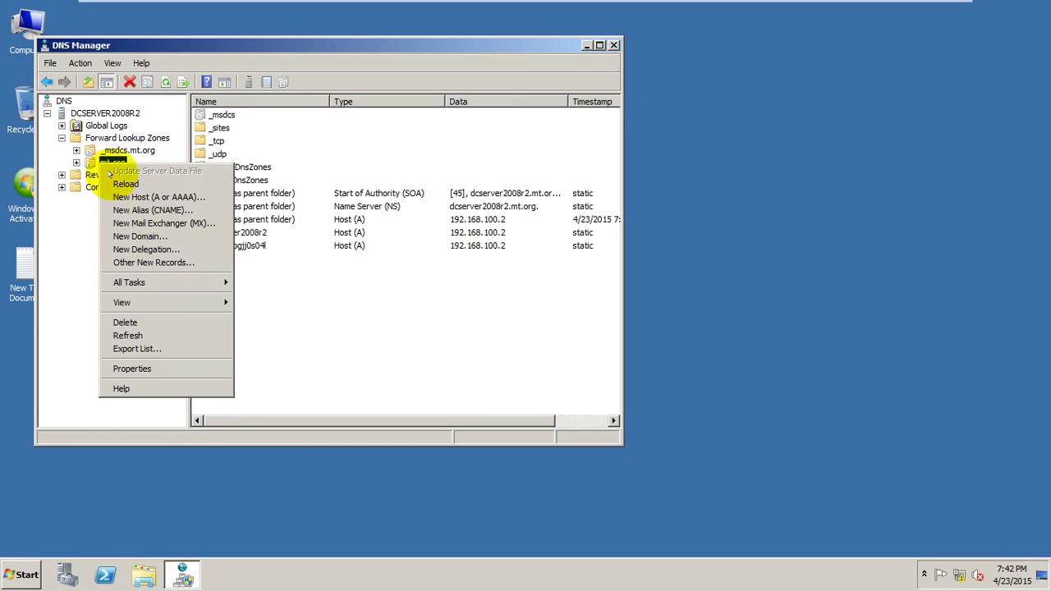
click(159, 367)
click(386, 245)
click(364, 280)
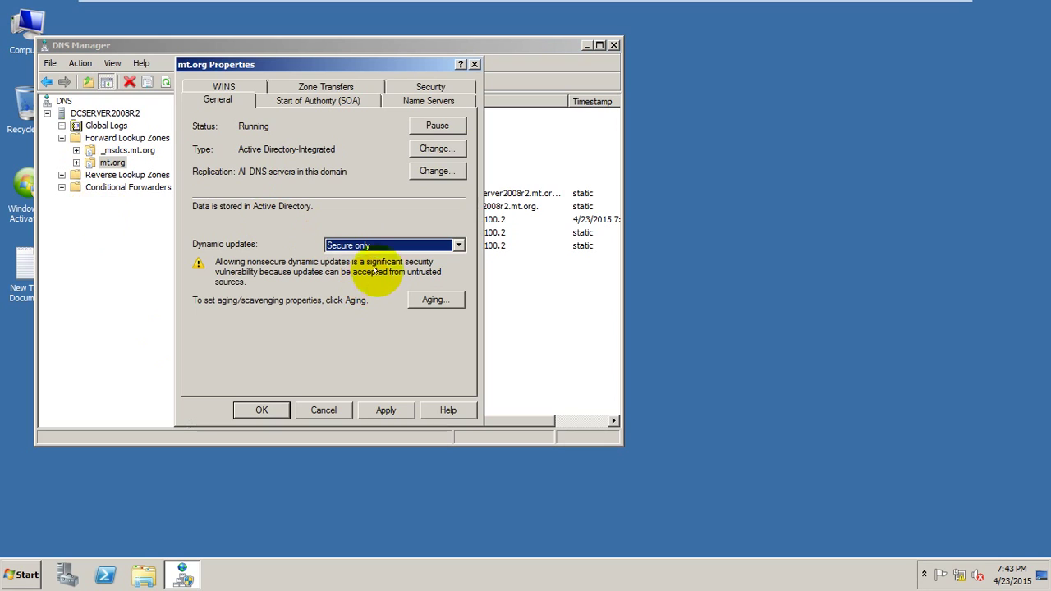
click(437, 149)
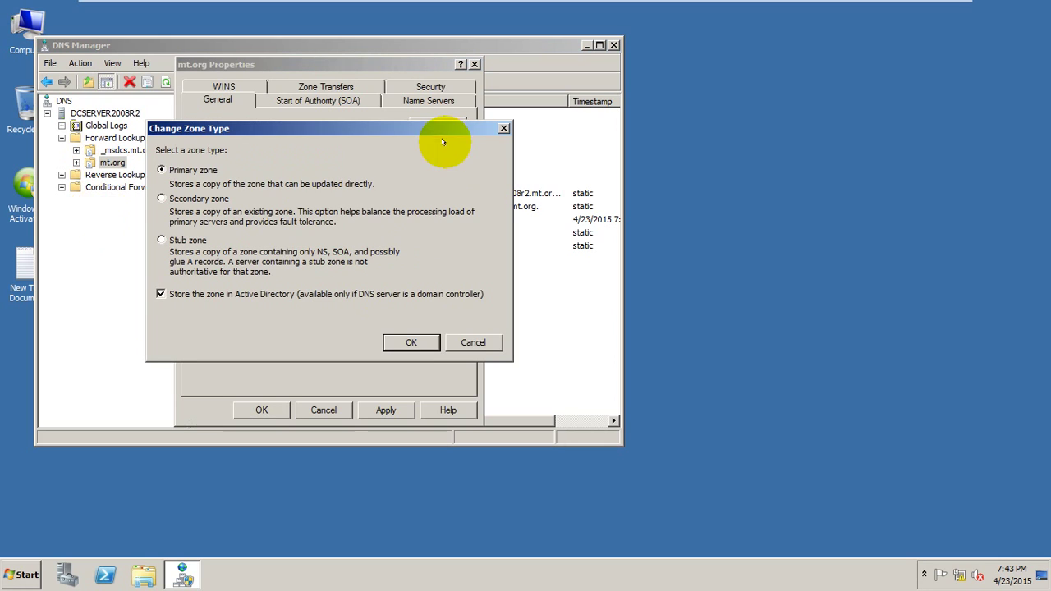
click(413, 342)
click(262, 410)
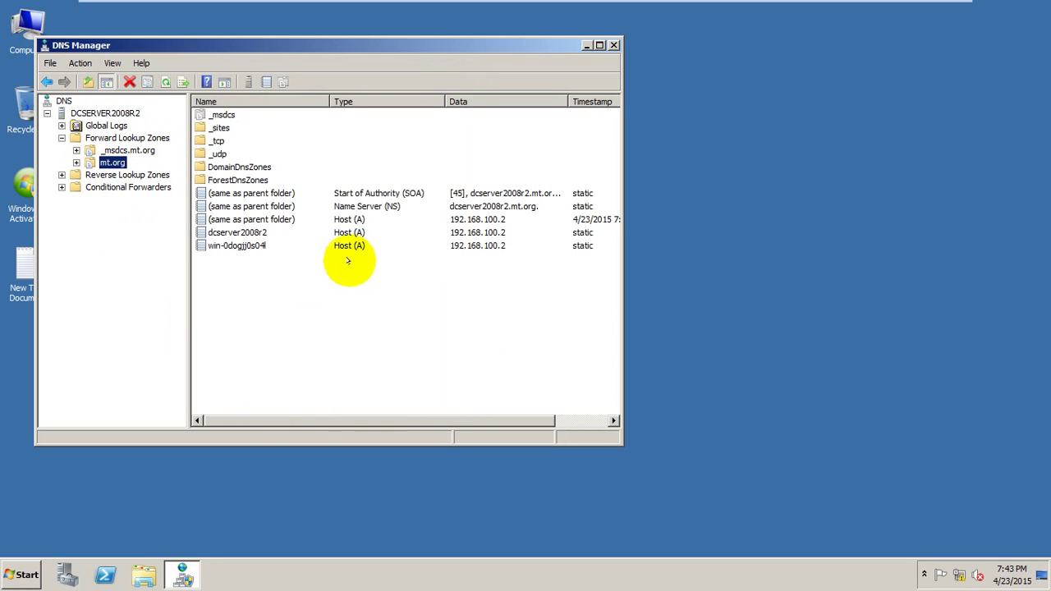
Create an Active Directory-integrated primary reverse lookup zone for network ID 192.168.100, allowing only secure dynamic updates.
click(78, 178)
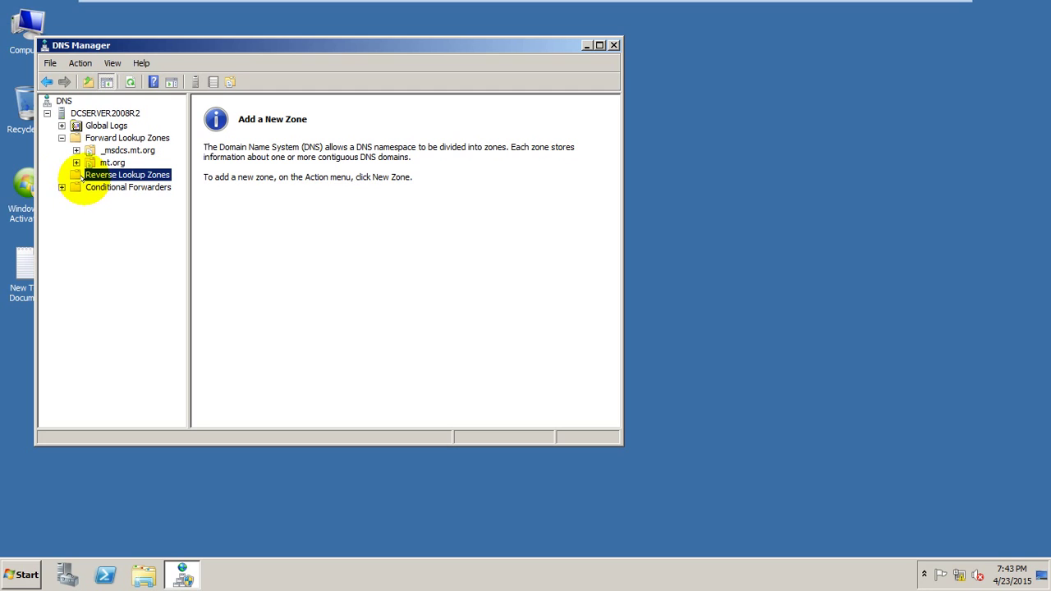
right_click(83, 177)
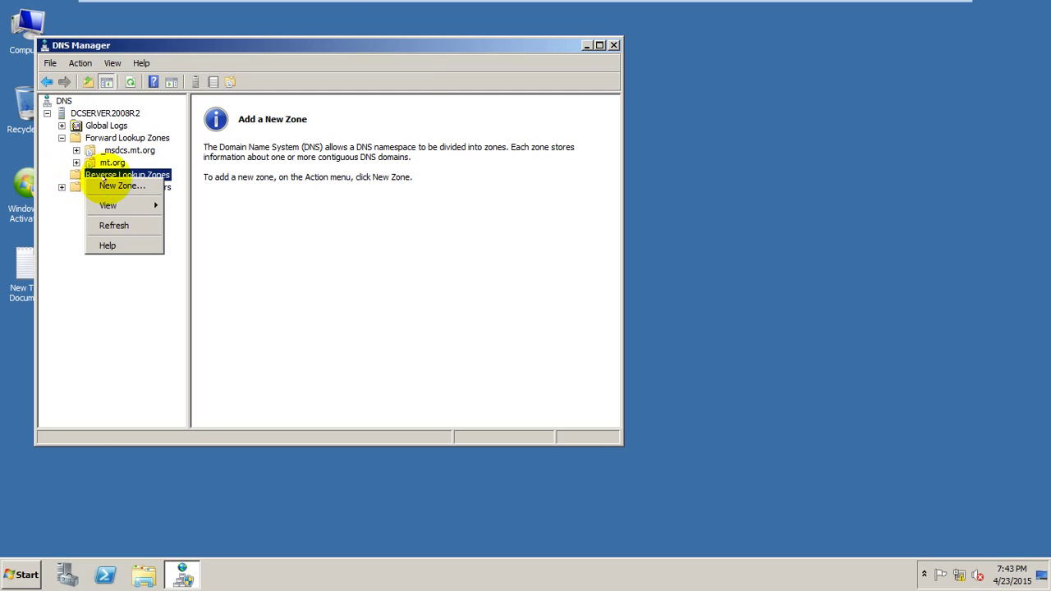
click(115, 186)
click(326, 326)
click(326, 325)
click(326, 326)
click(326, 325)
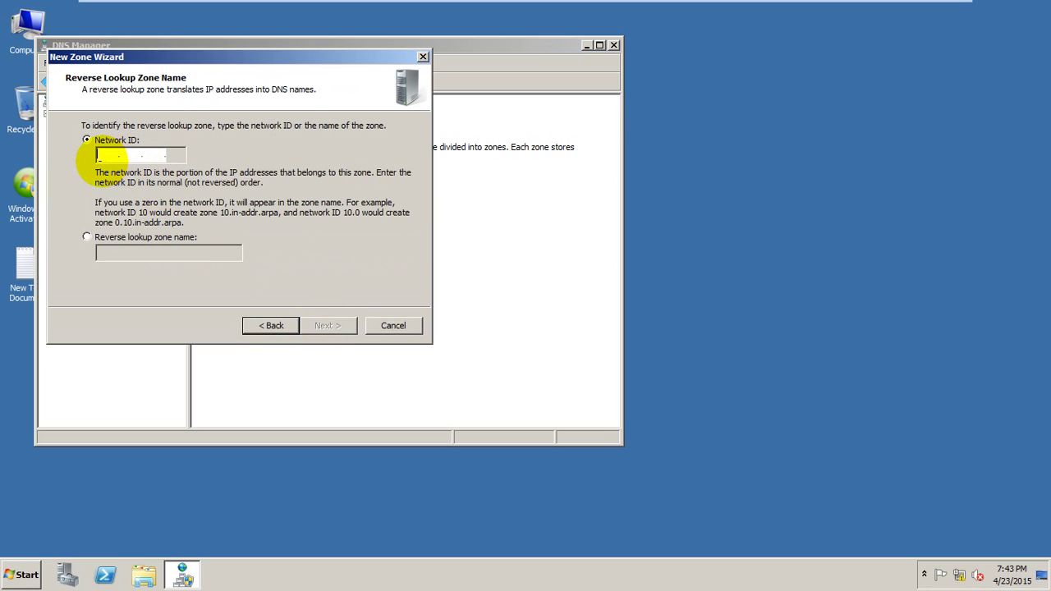
text(192.1)
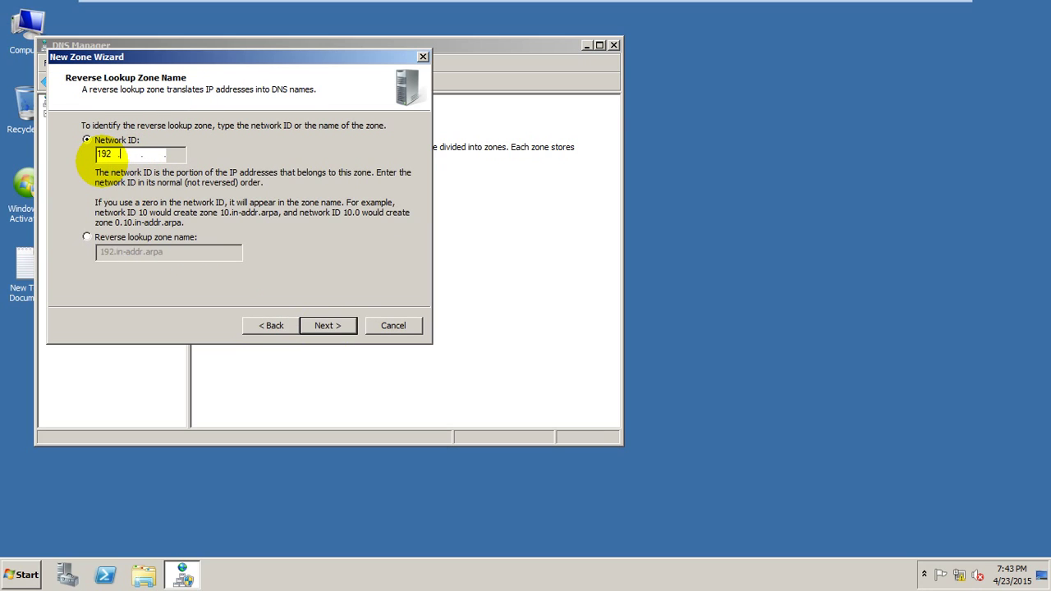
text(68.100 .)
click(335, 326)
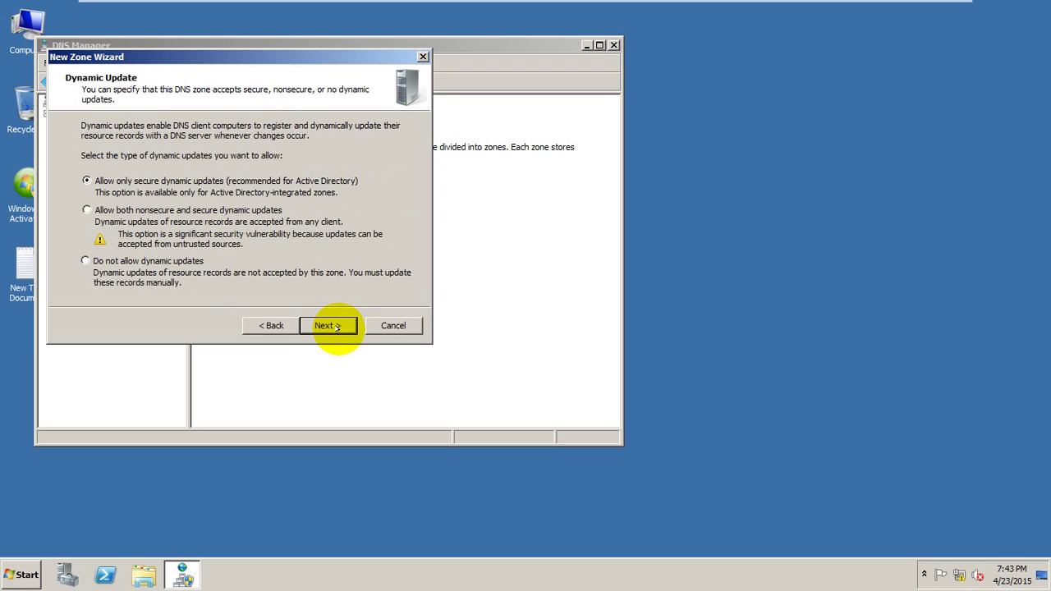
click(335, 326)
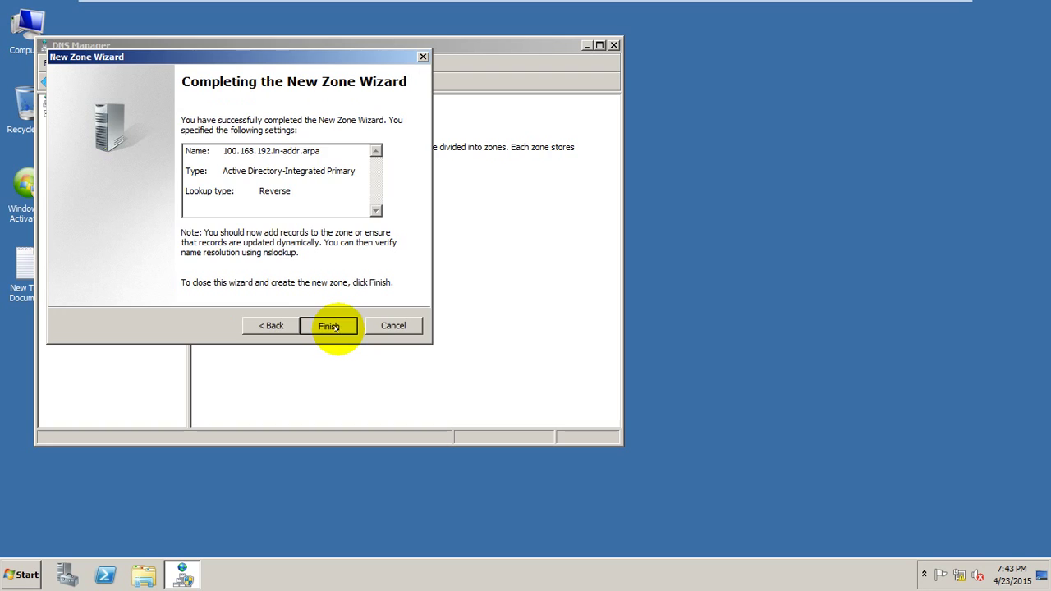
click(335, 326)
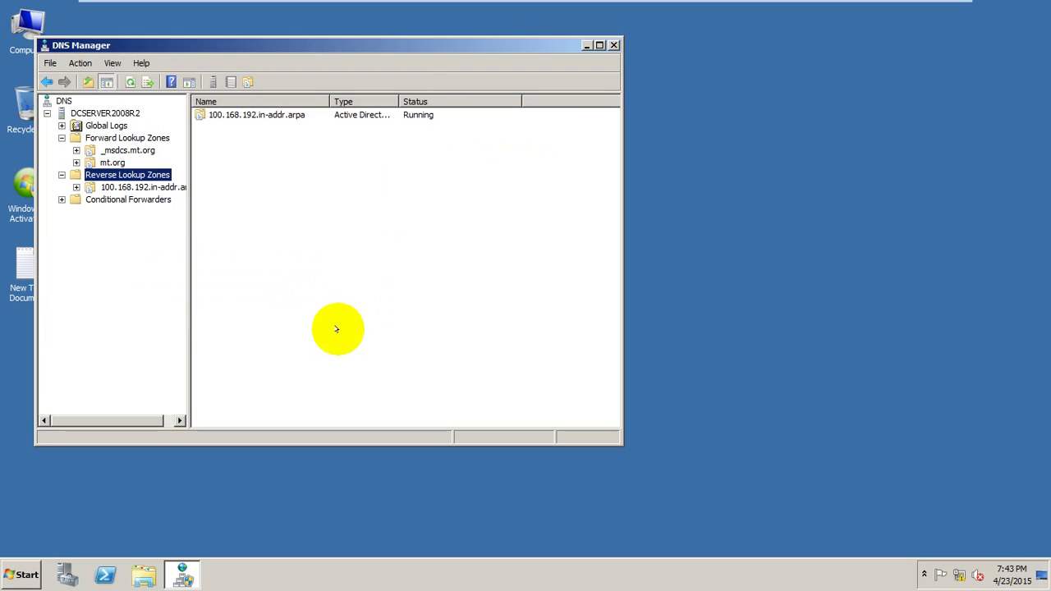
Refresh the 100.168.192.in-addr.arpa reverse lookup zone and close the DNS console.
click(94, 187)
right_click(96, 187)
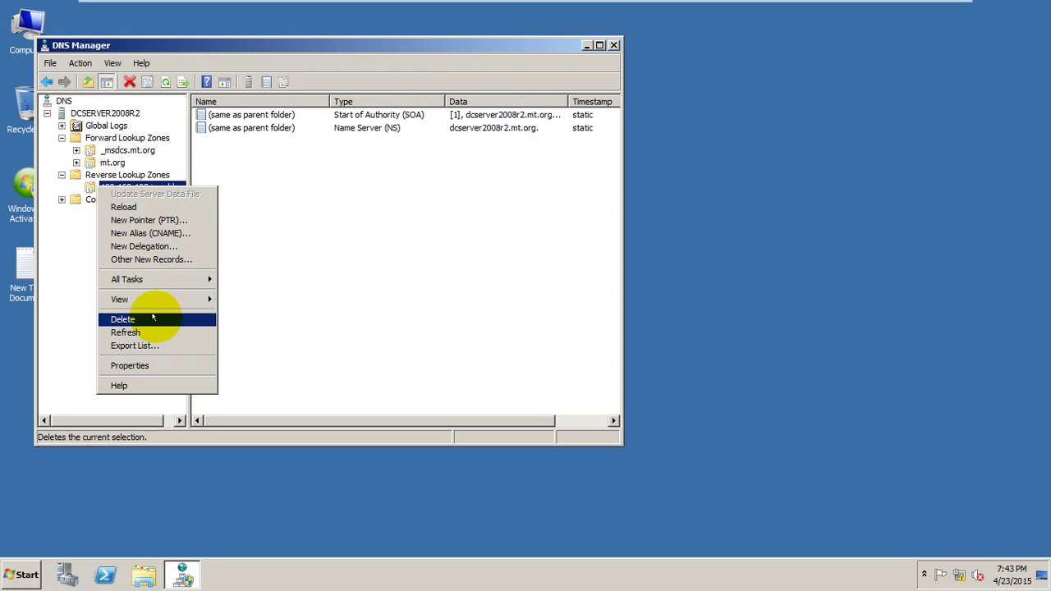
mouse_move(167, 298)
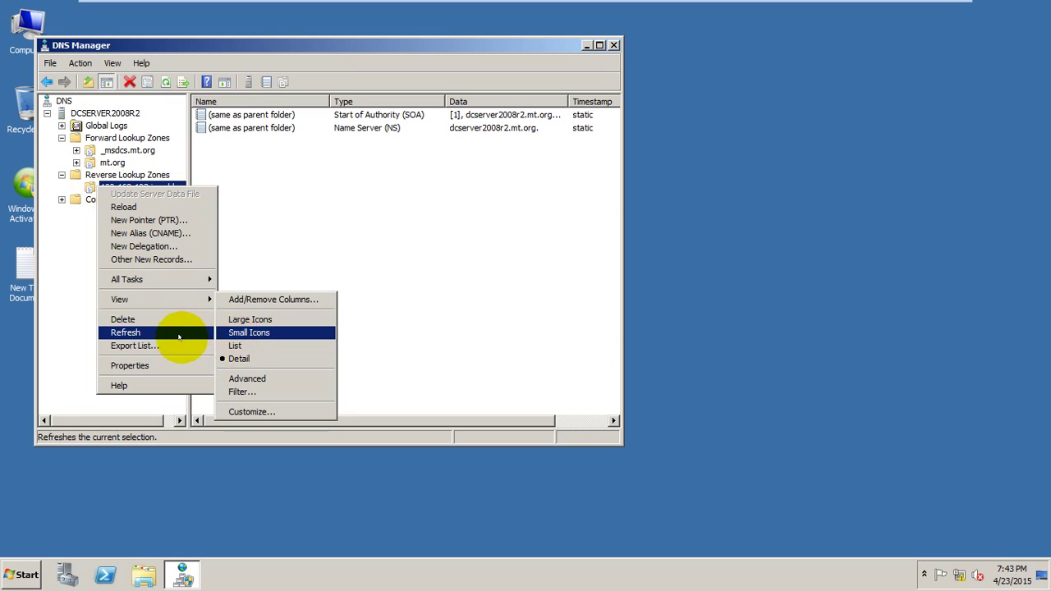
click(176, 332)
click(613, 45)
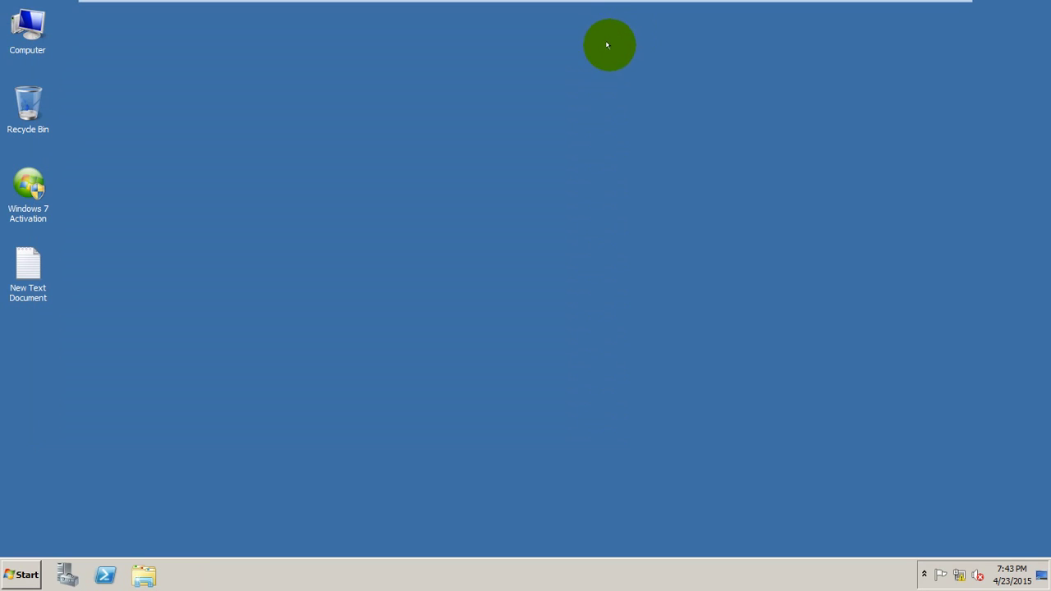
Open a command prompt and try to register the server's DNS records with ipconfig /registerdns.
key(super+r)
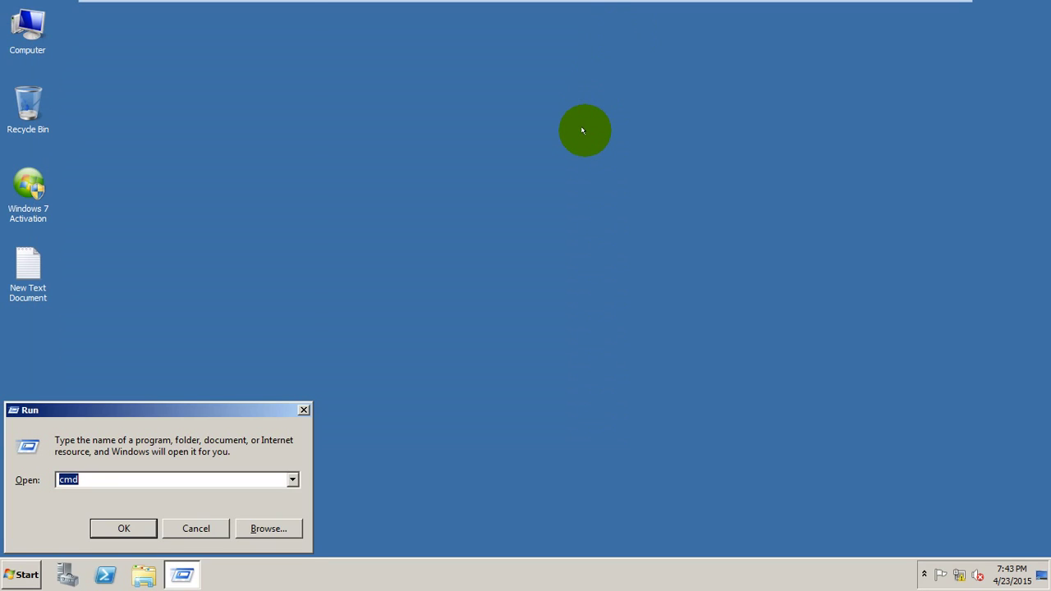
key(Return)
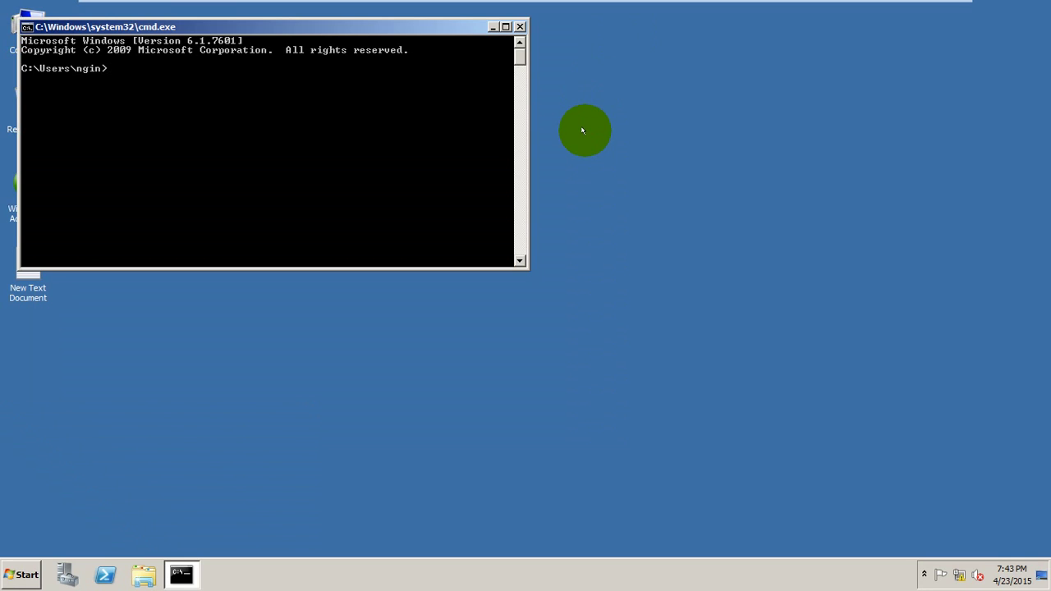
drag(424, 27, 680, 110)
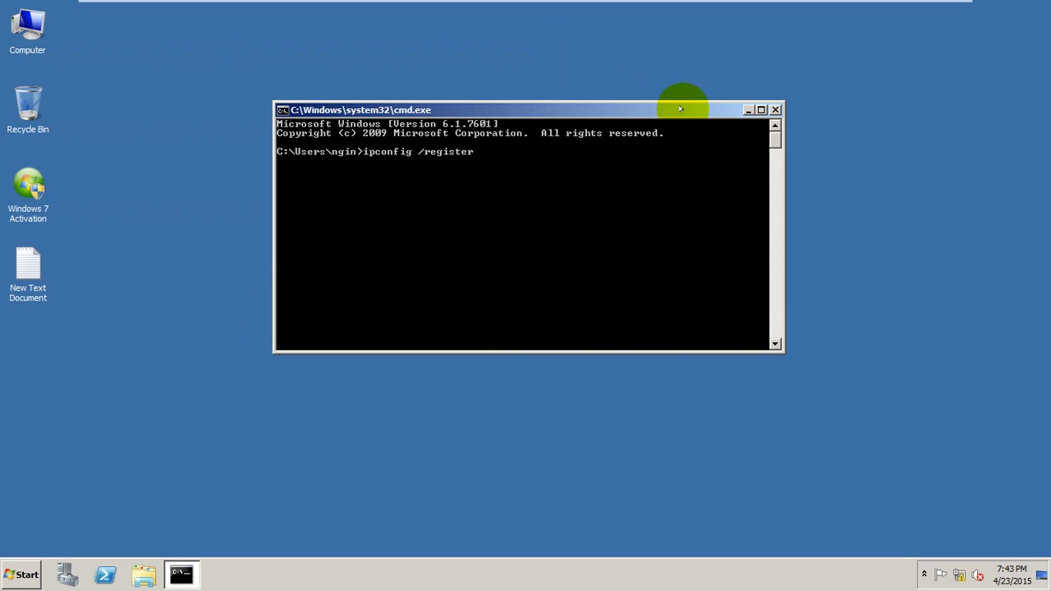
text(s)
key(Return)
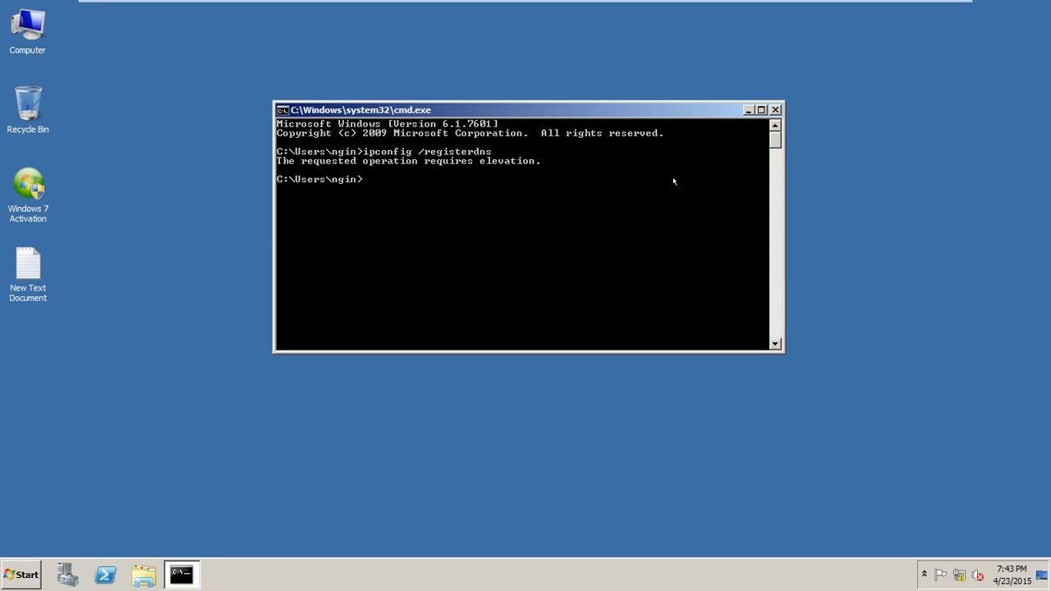
Try ipconfig /registerdns once more and close the command prompt.
key(Up)
key(BackSpace)
key(BackSpace)
key(BackSpace)
key(BackSpace)
key(BackSpace)
key(BackSpace)
key(BackSpace)
key(BackSpace)
key(BackSpace)
key(BackSpace)
key(BackSpace)
key(BackSpace)
key(BackSpace)
key(BackSpace)
key(BackSpace)
key(BackSpace)
key(BackSpace)
key(BackSpace)
key(BackSpace)
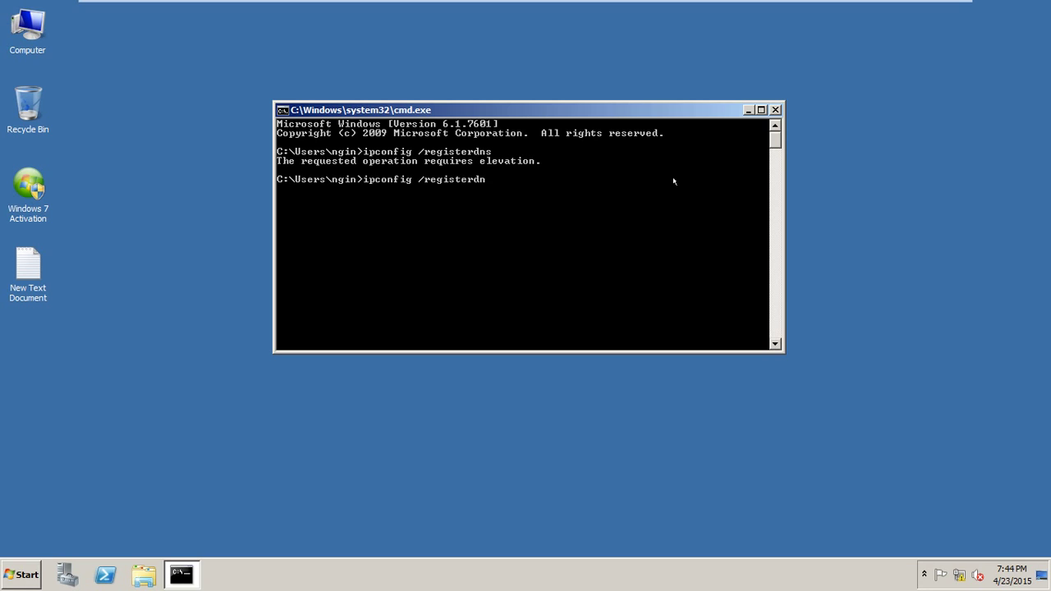
key(Return)
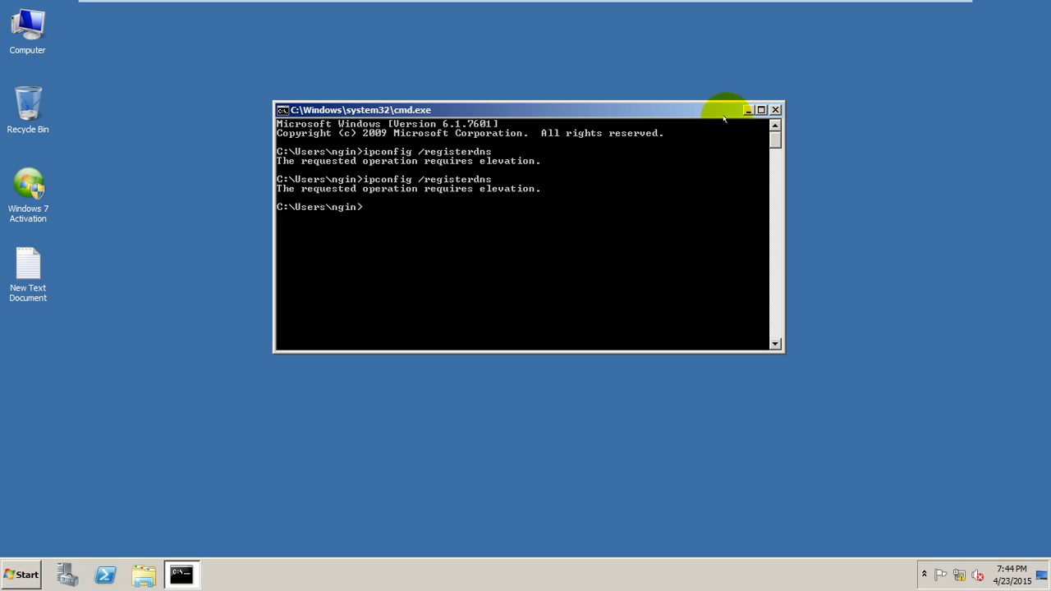
click(772, 108)
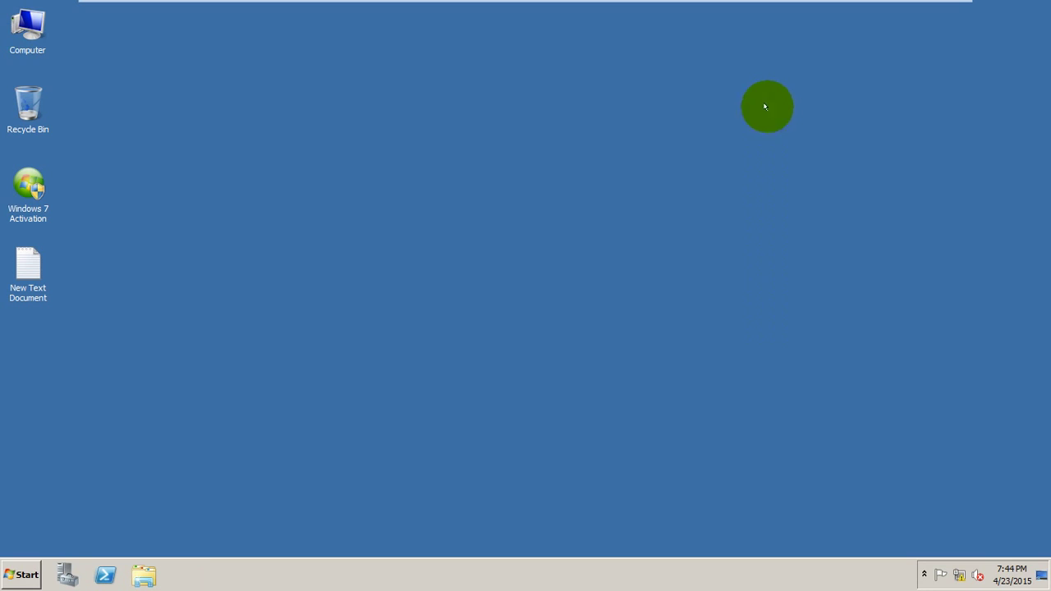
Restart the server as Other (Planned) with the comment "d".
click(25, 574)
click(245, 540)
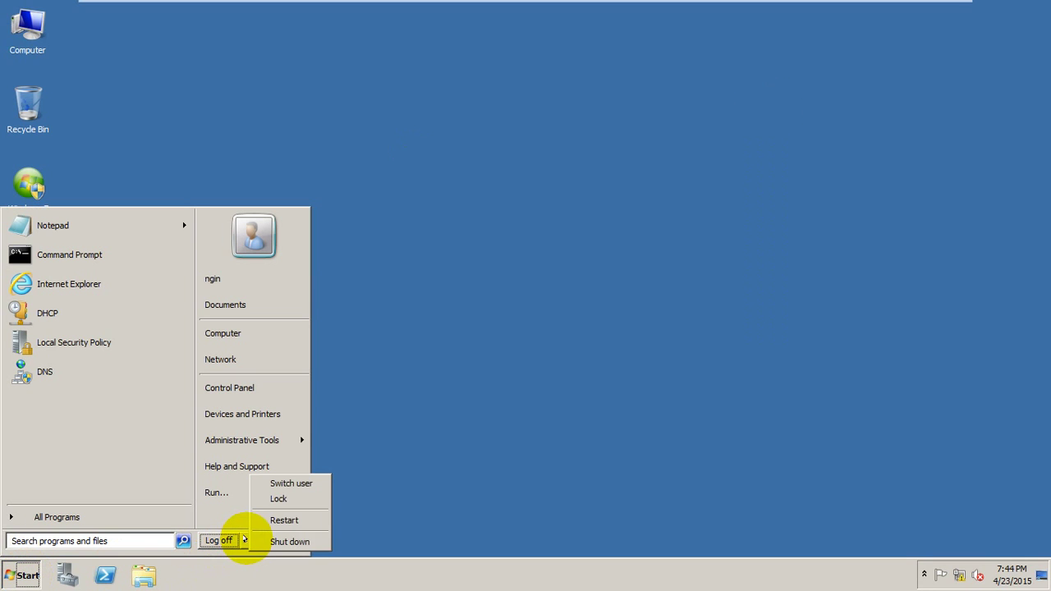
click(316, 517)
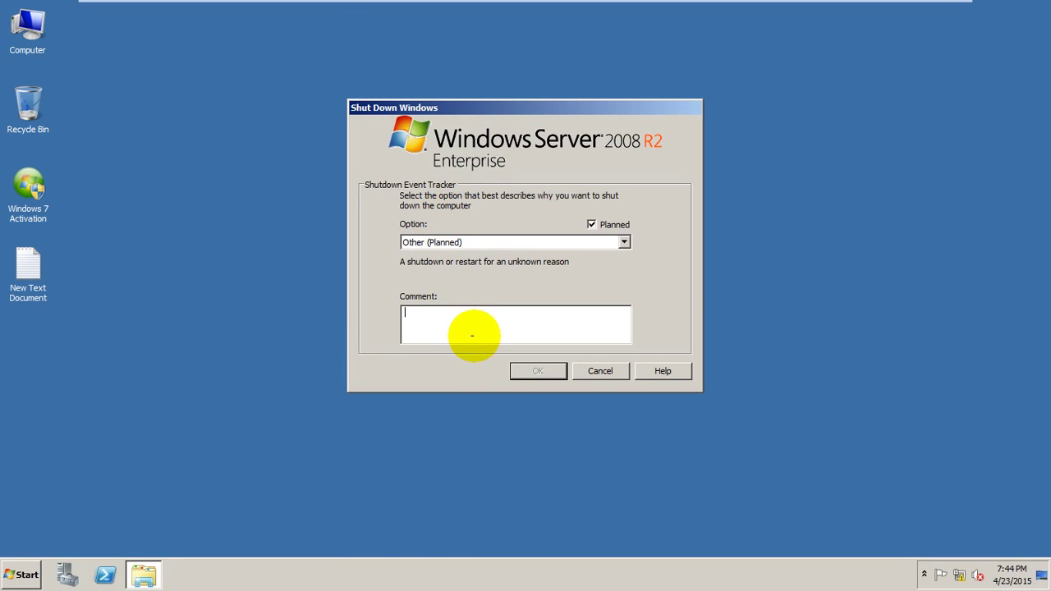
text(d)
click(534, 370)
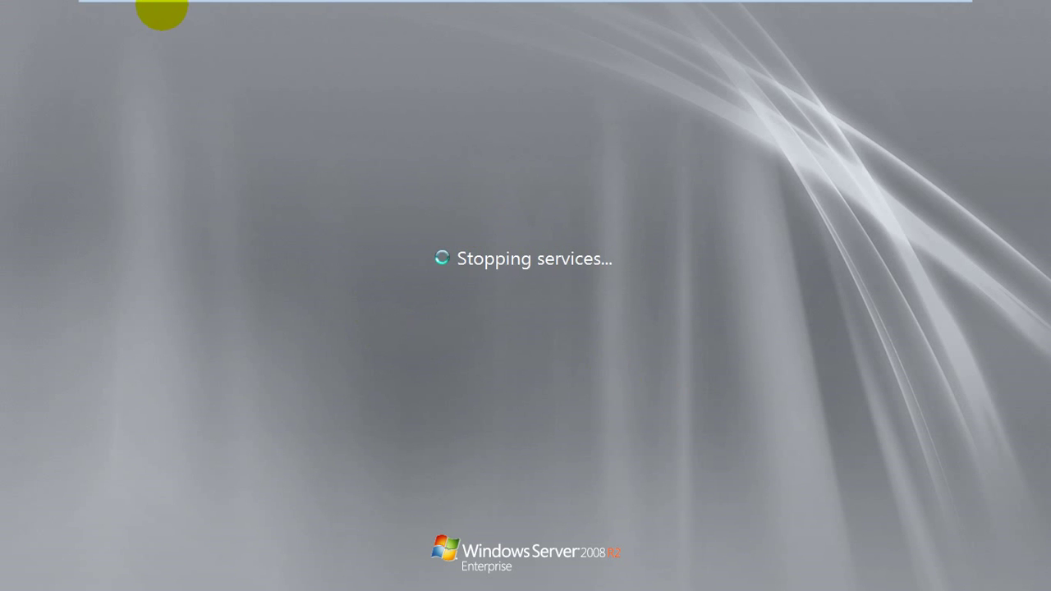
Switch to the Windows 7 virtual machine and disable its Local Area Connection.
mouse_move(547, 4)
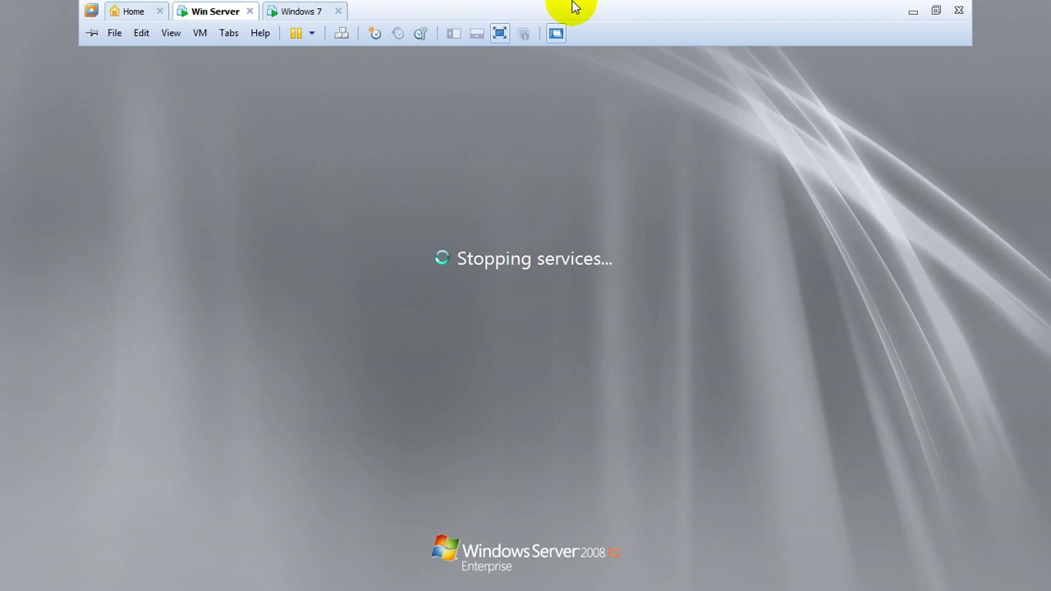
click(289, 11)
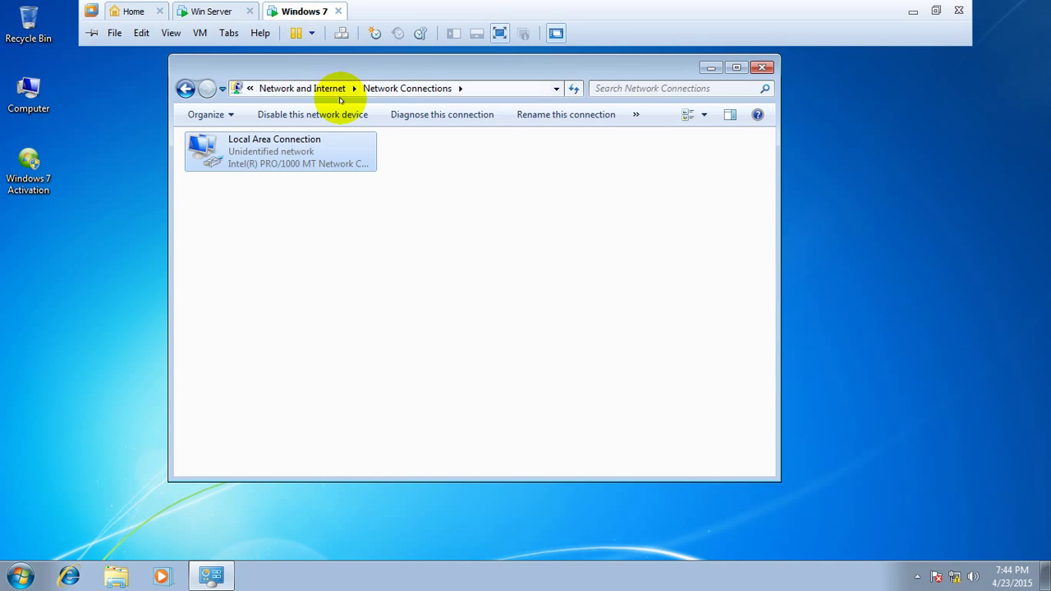
right_click(305, 154)
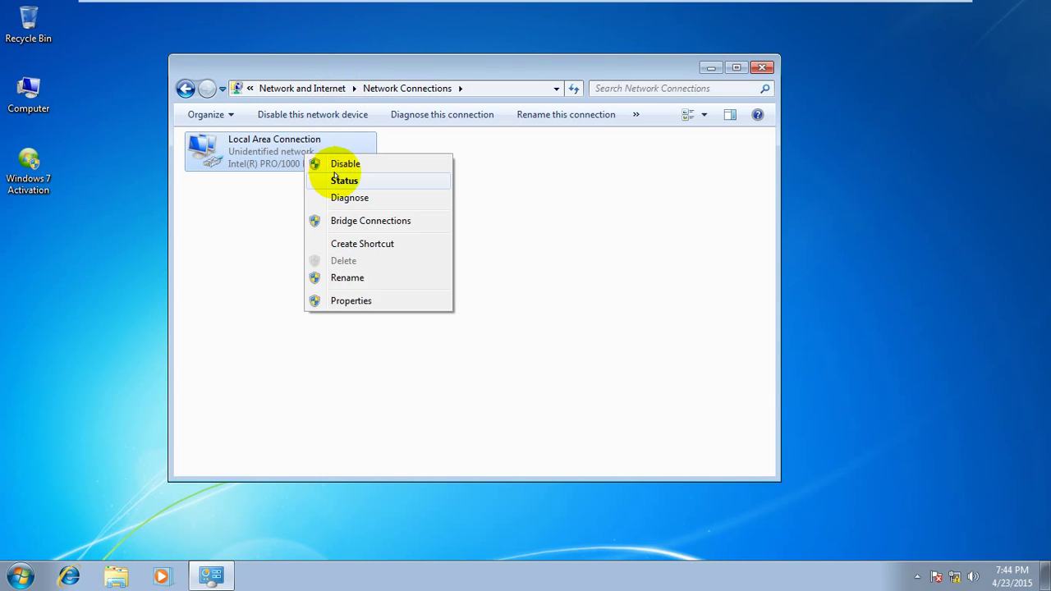
click(342, 164)
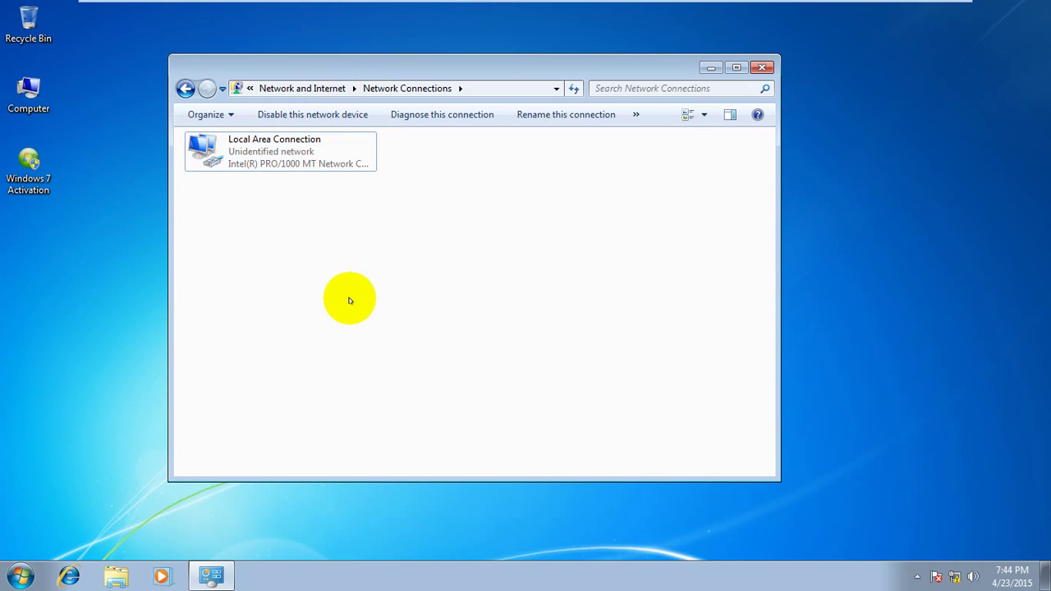
click(28, 86)
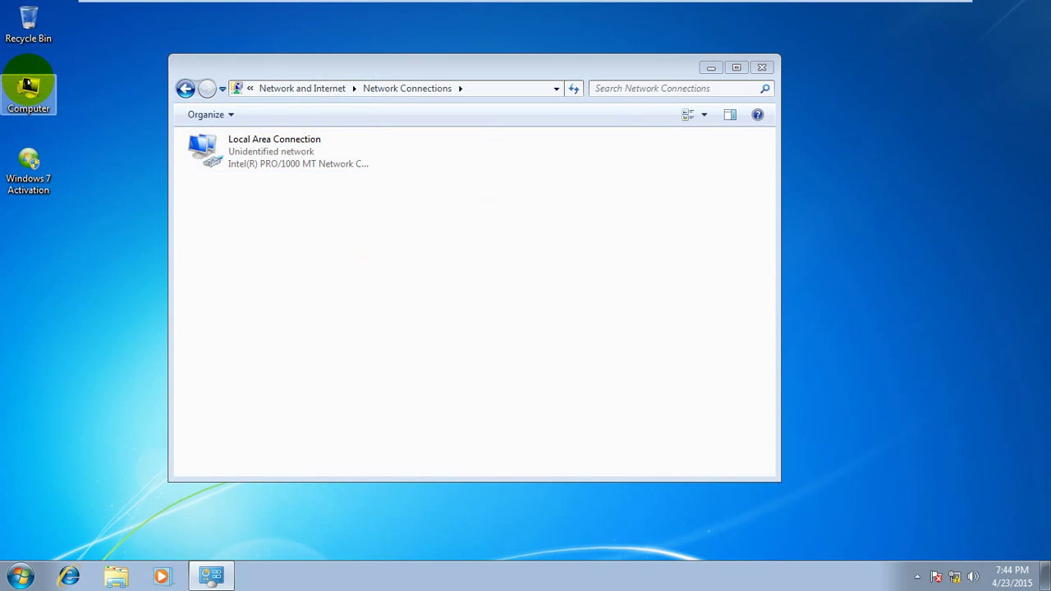
mouse_move(304, 7)
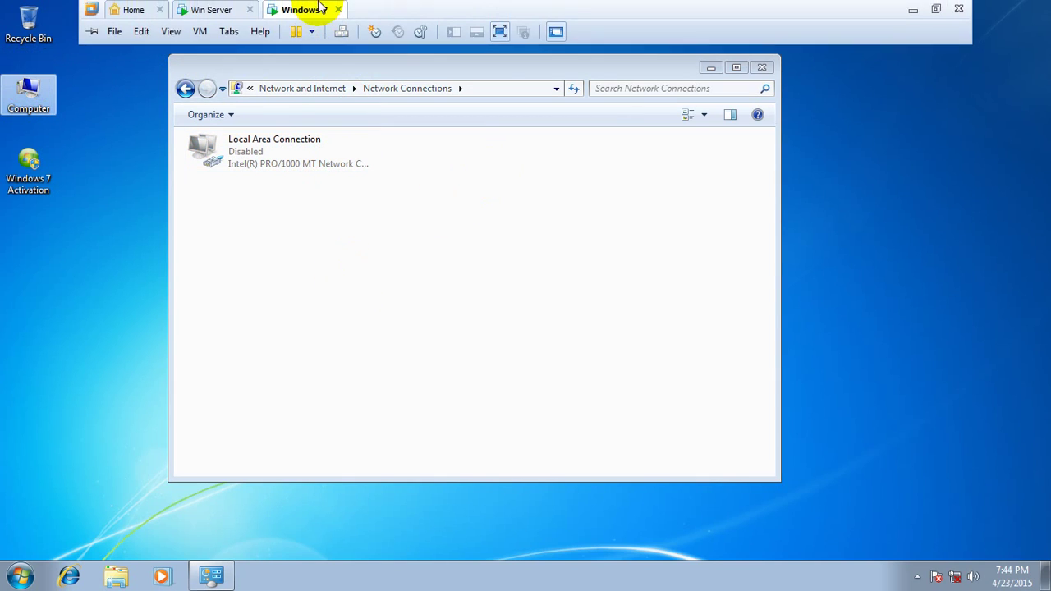
Switch to the Win Server virtual machine and open DNS Manager.
click(215, 11)
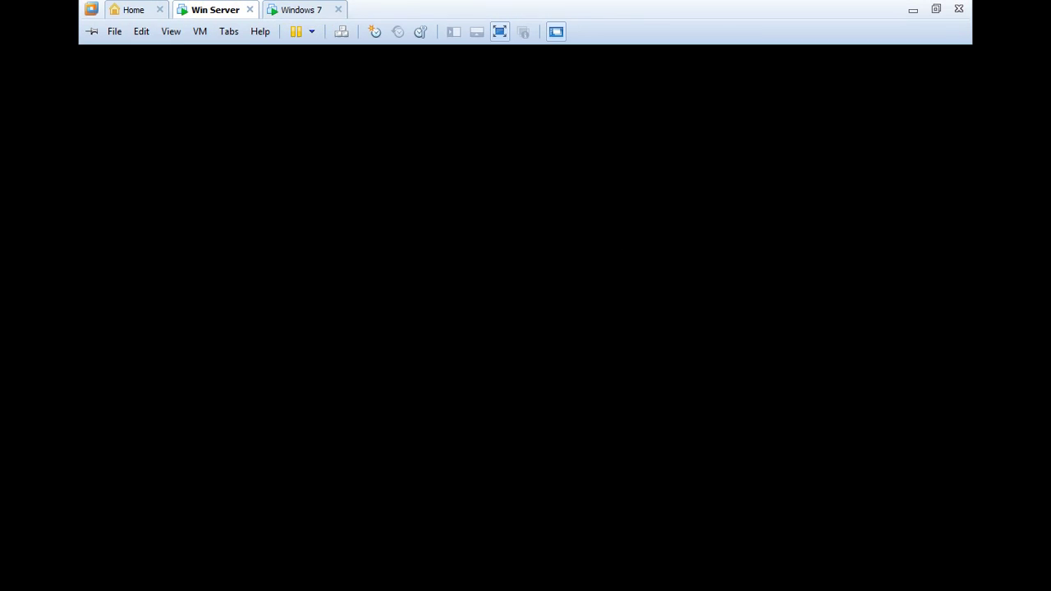
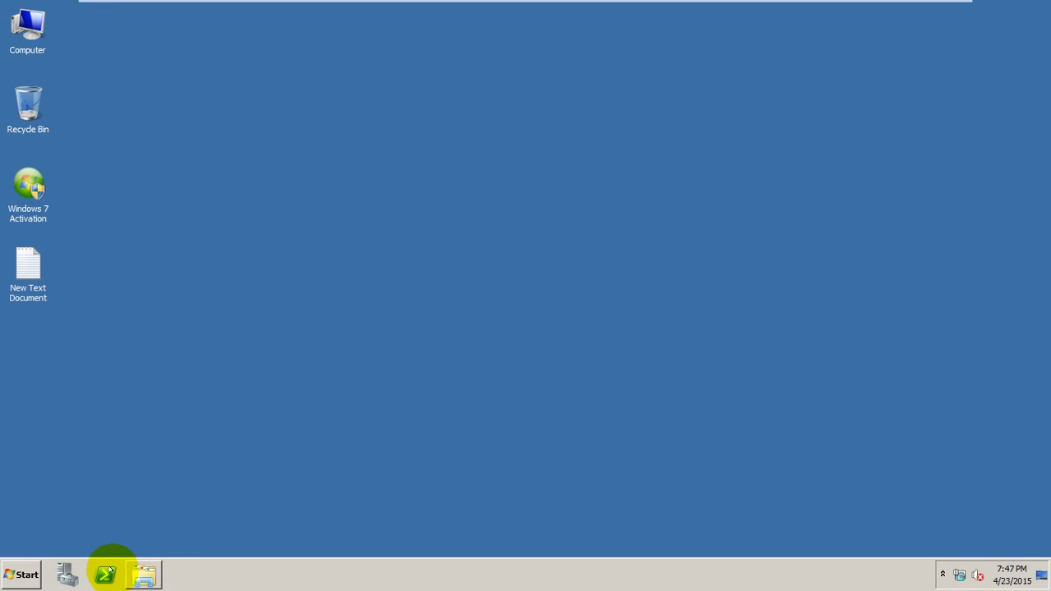
click(25, 572)
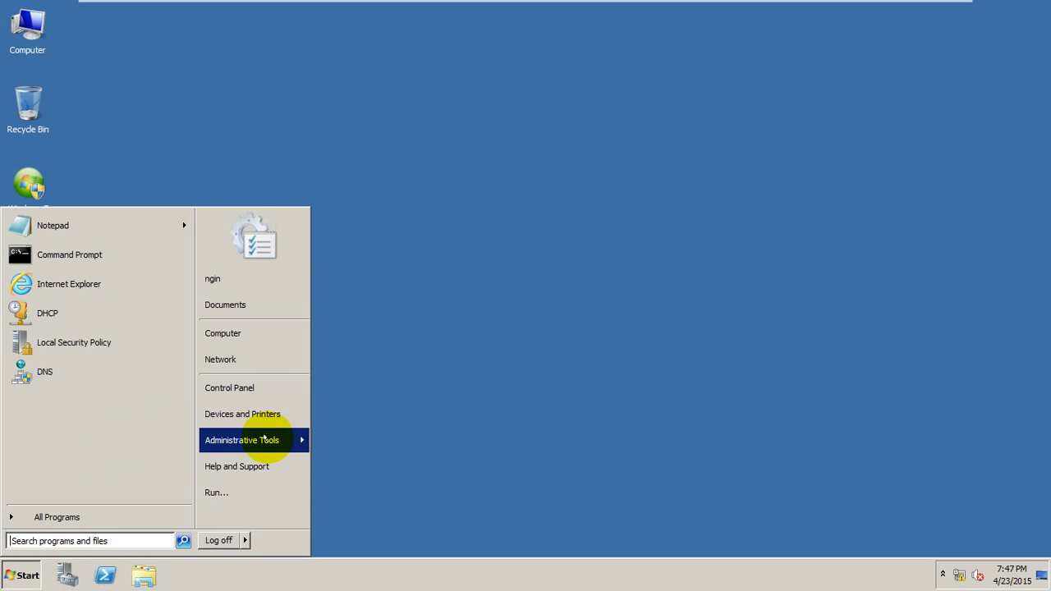
click(696, 226)
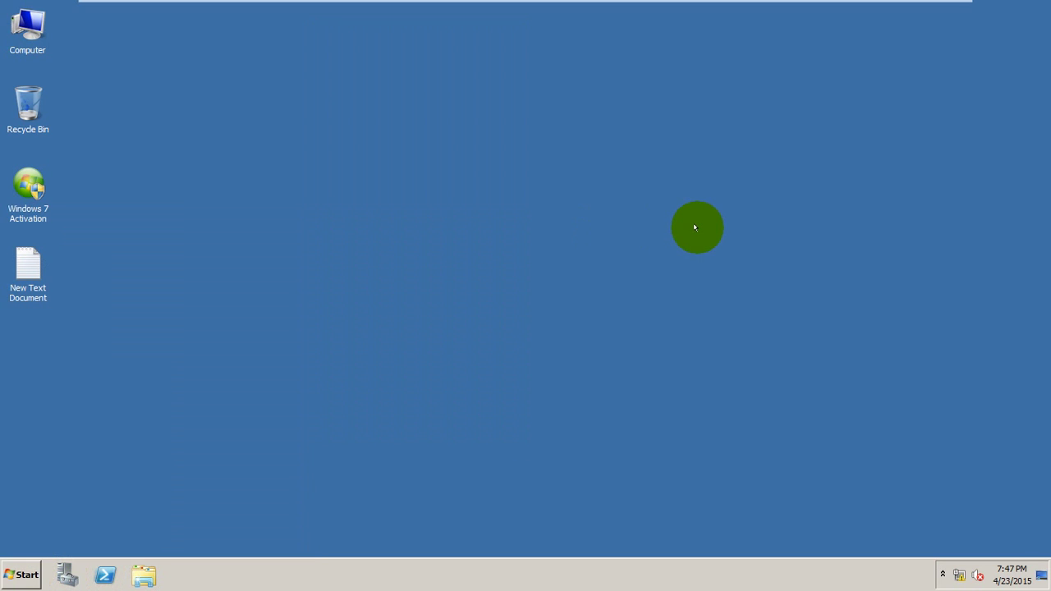
click(21, 579)
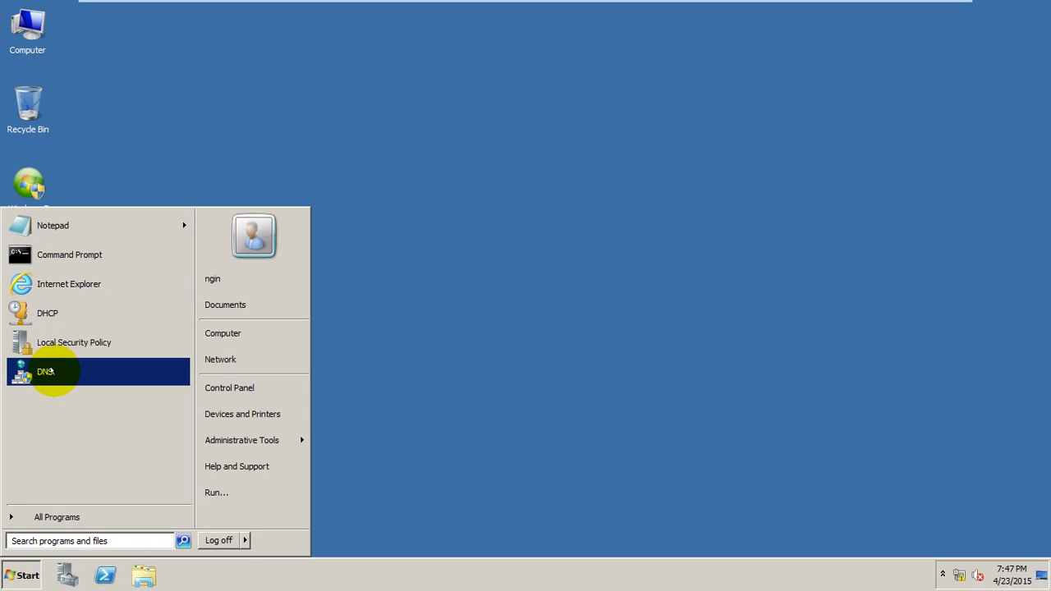
click(382, 222)
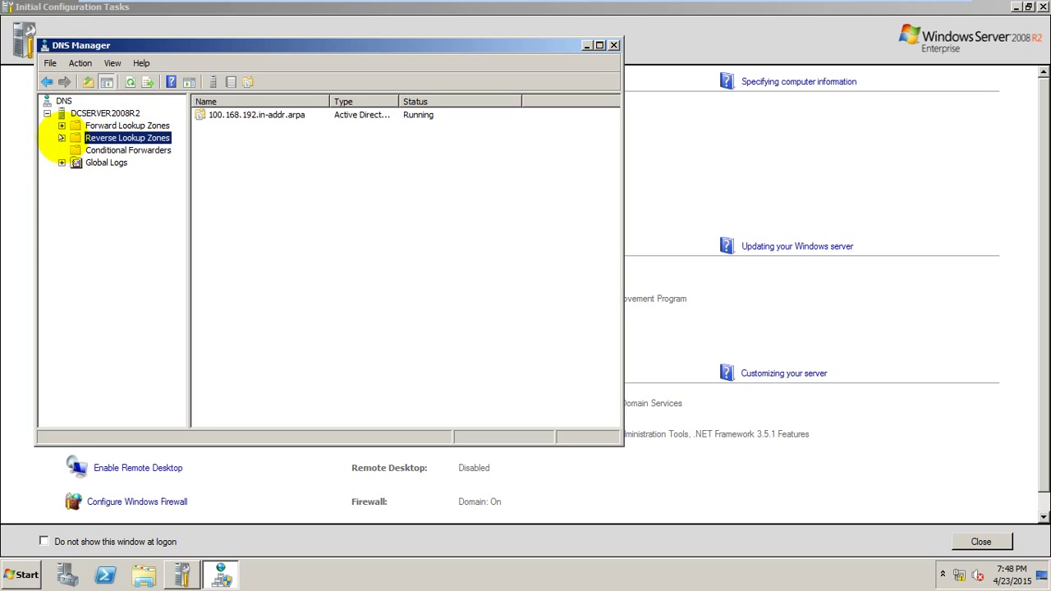
Examine the records of the reverse zone 100.168.192.in-addr.arpa and the forward zone mt.org, and close DNS Manager.
click(62, 138)
click(61, 126)
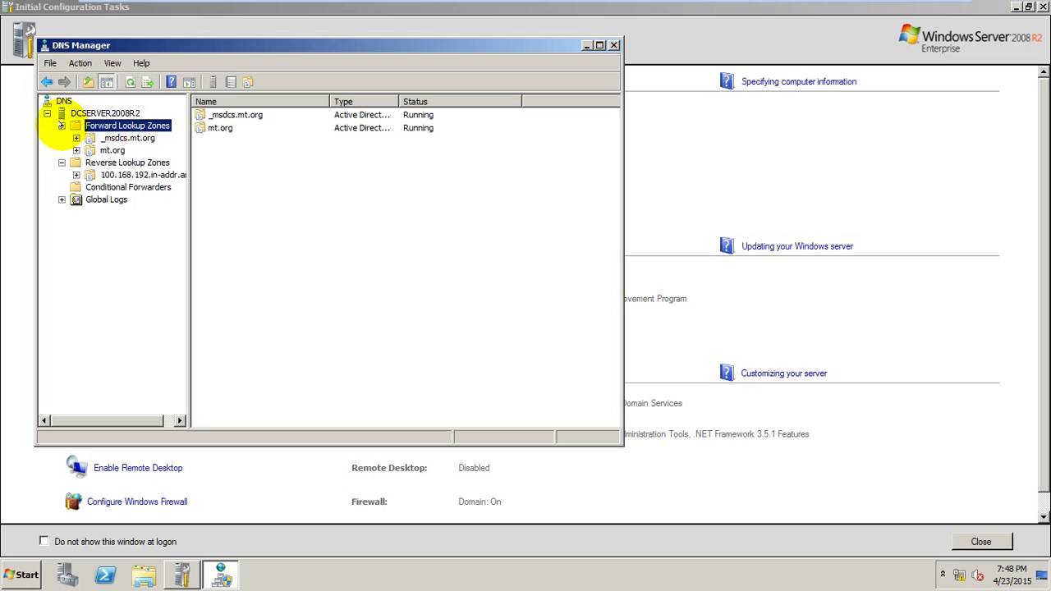
click(73, 174)
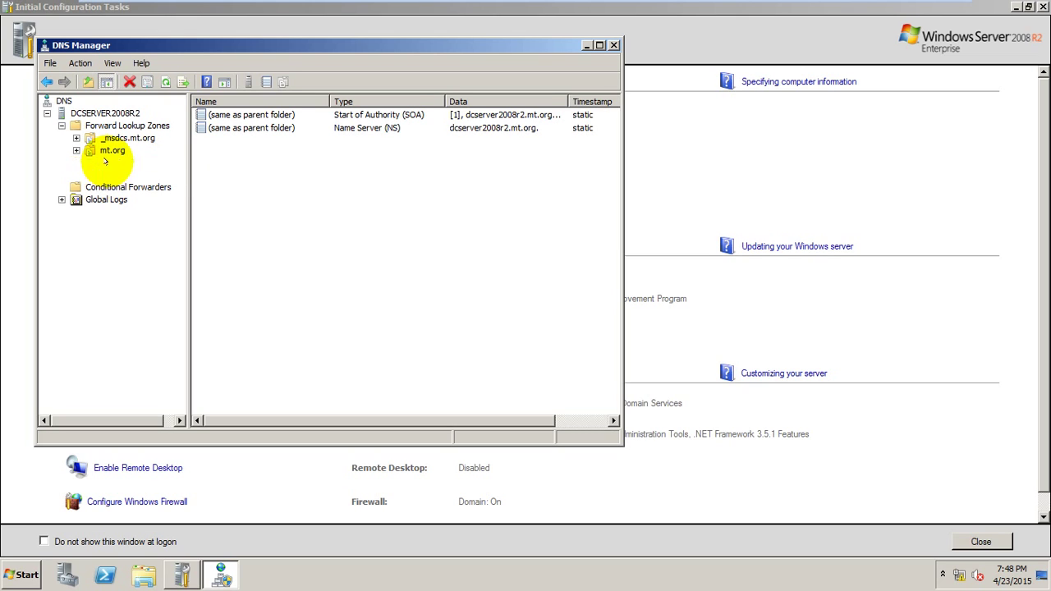
click(105, 162)
click(111, 175)
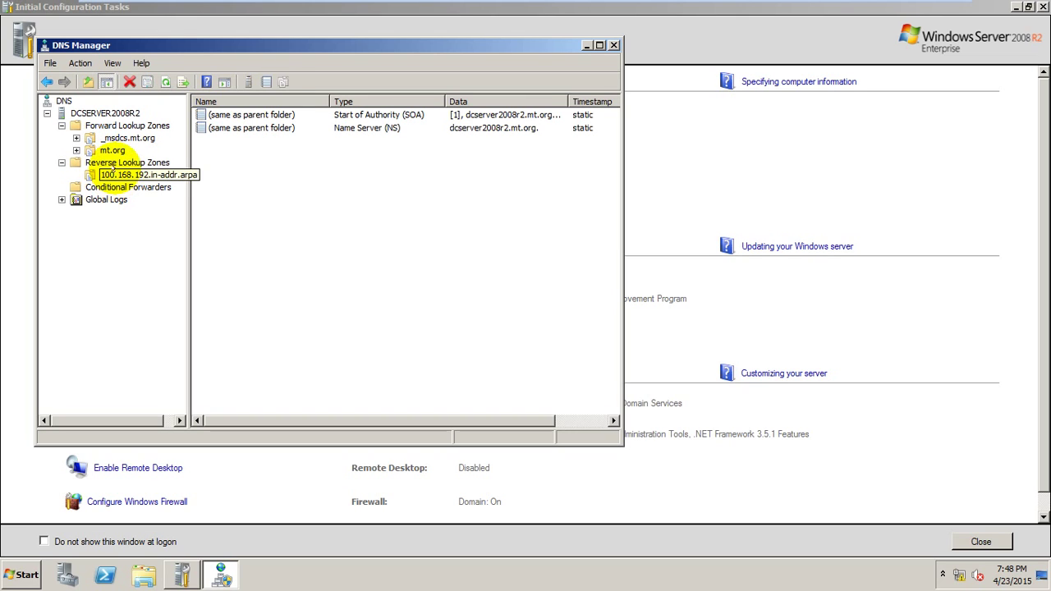
click(115, 163)
click(113, 149)
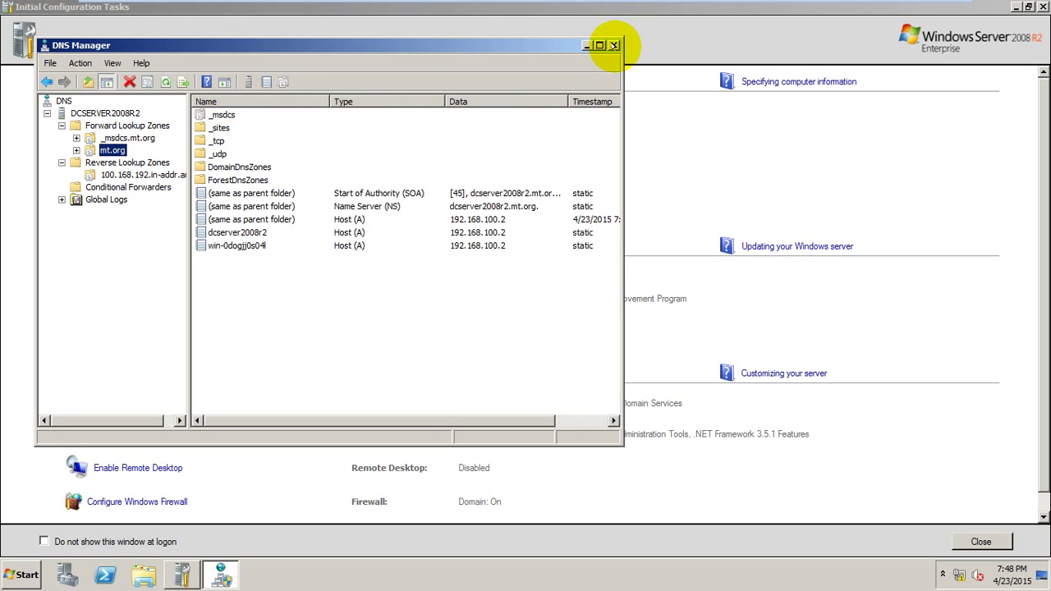
click(613, 44)
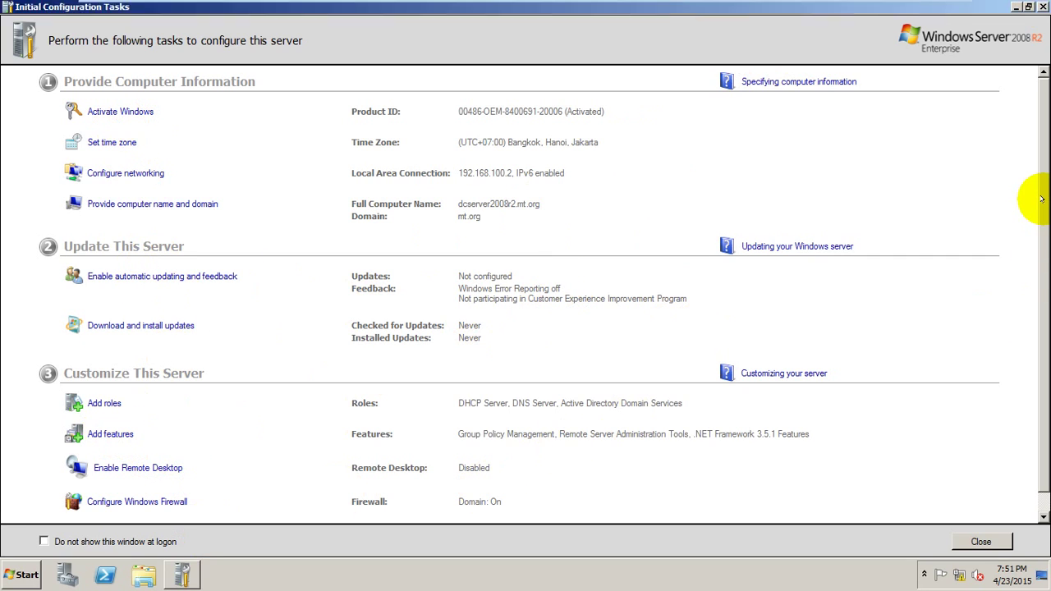
Look over the Initial Configuration Tasks of the server and close that window.
scroll(1043, 300, down, 1)
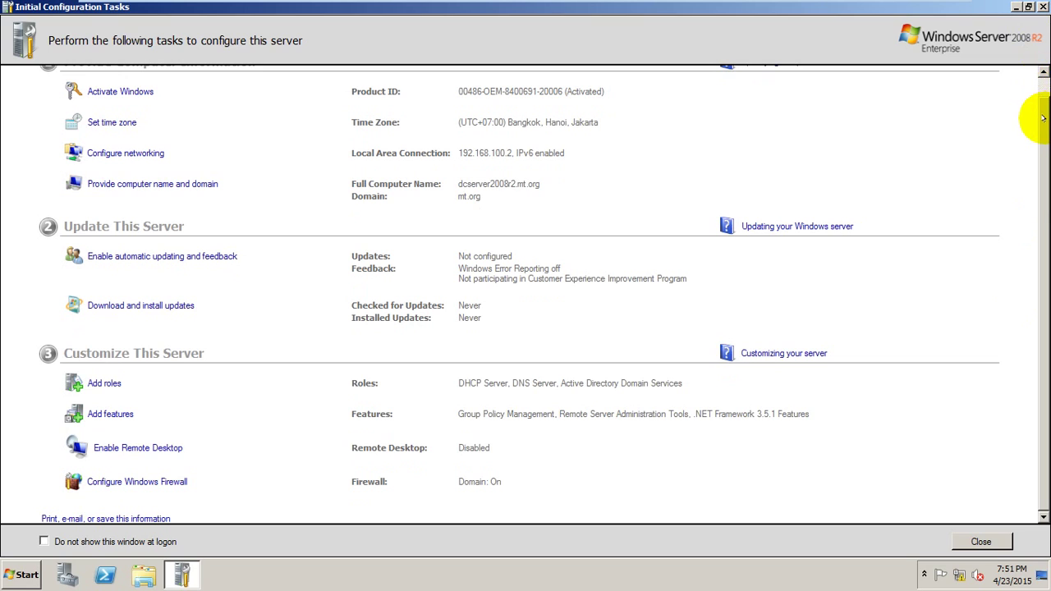
click(1041, 72)
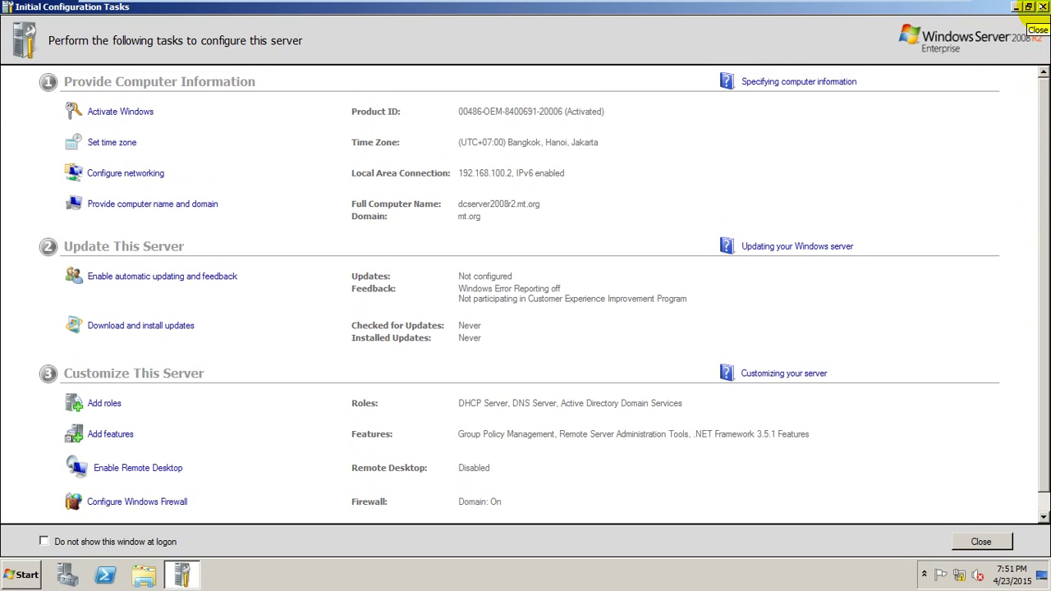
click(1041, 6)
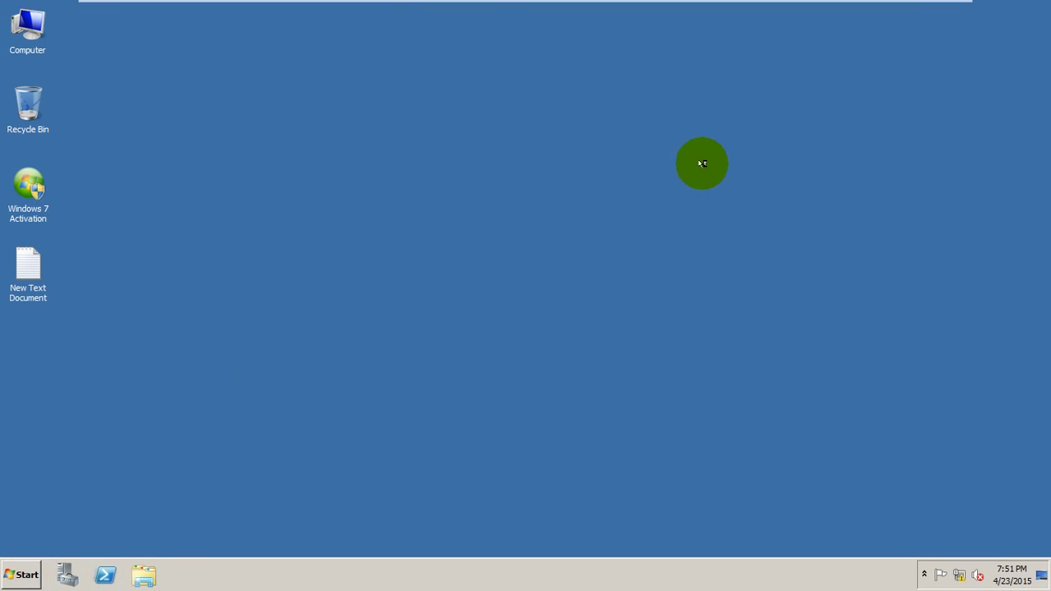
click(13, 575)
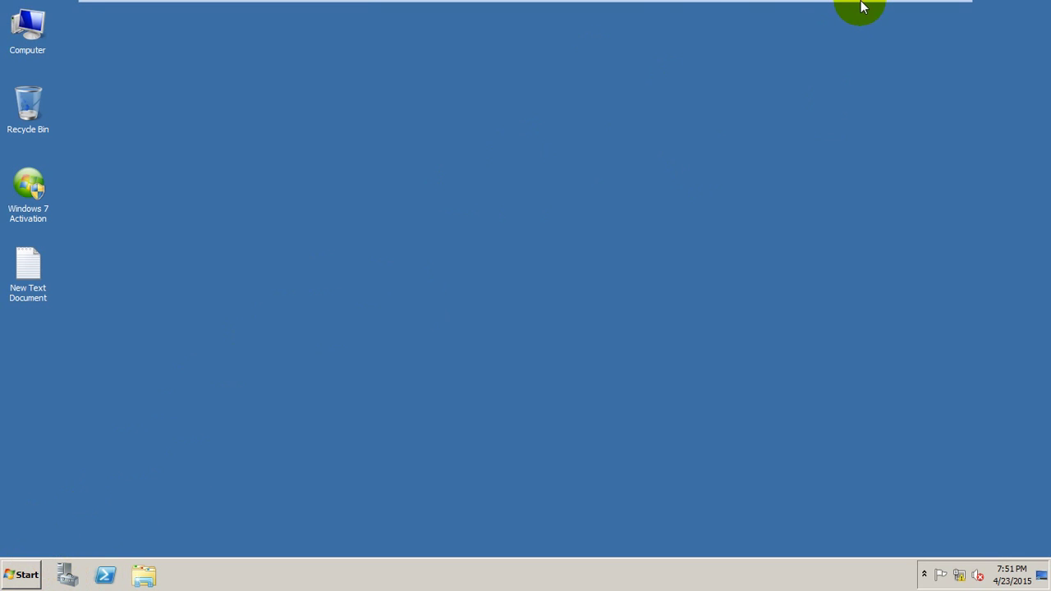
Switch to the Windows 7 virtual machine and close its Network Connections window.
mouse_move(875, 8)
click(309, 11)
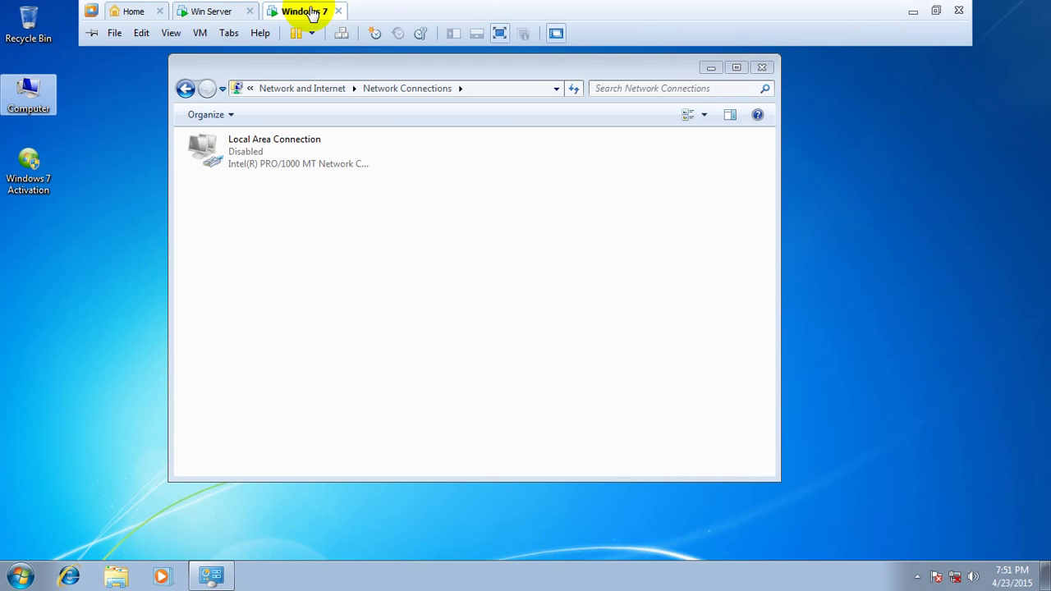
click(438, 168)
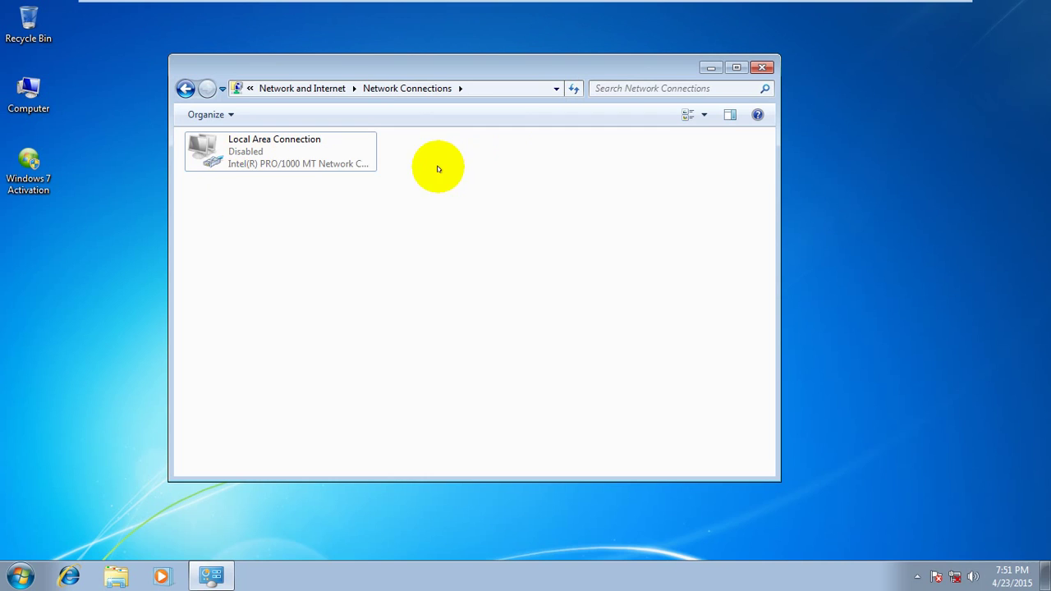
click(294, 160)
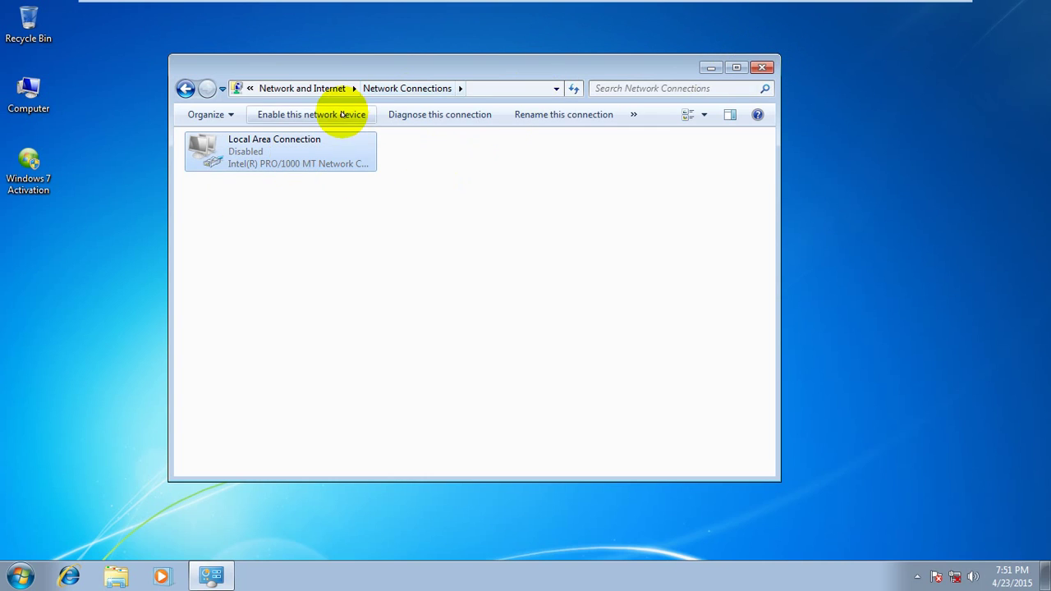
drag(337, 66, 556, 79)
right_click(153, 121)
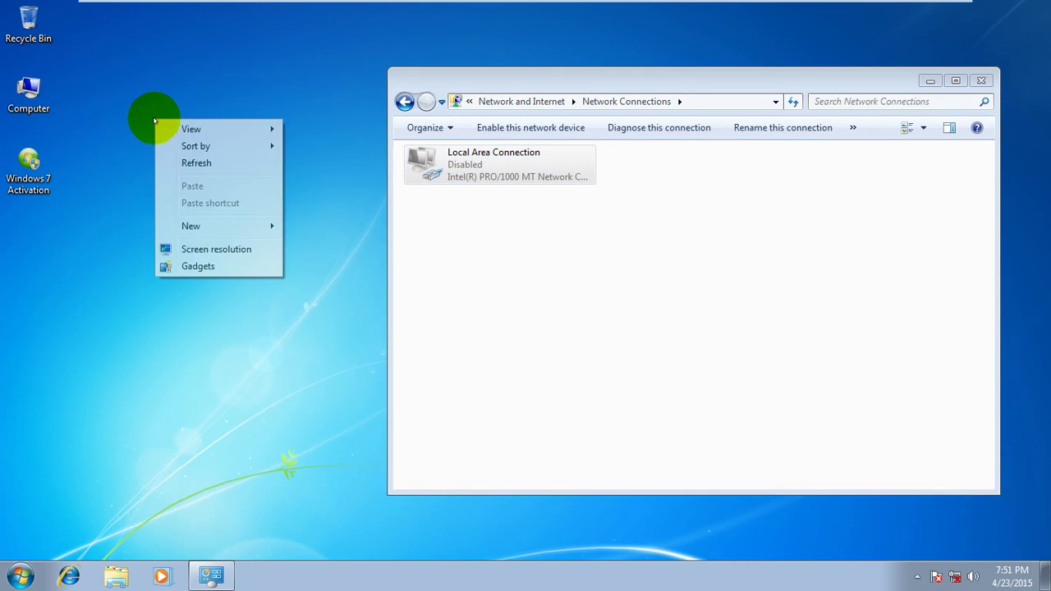
click(207, 161)
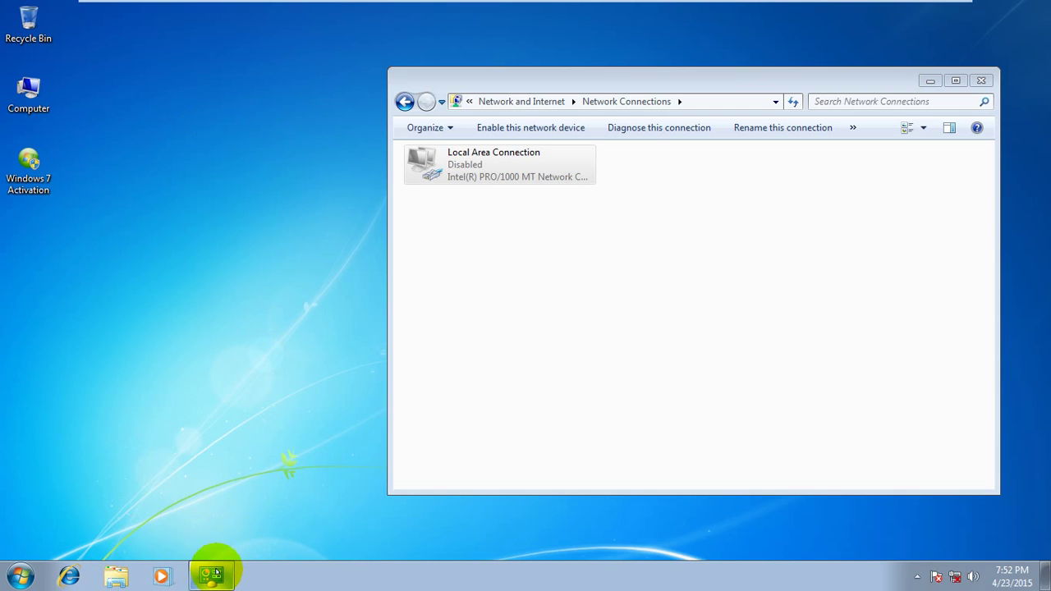
mouse_move(215, 577)
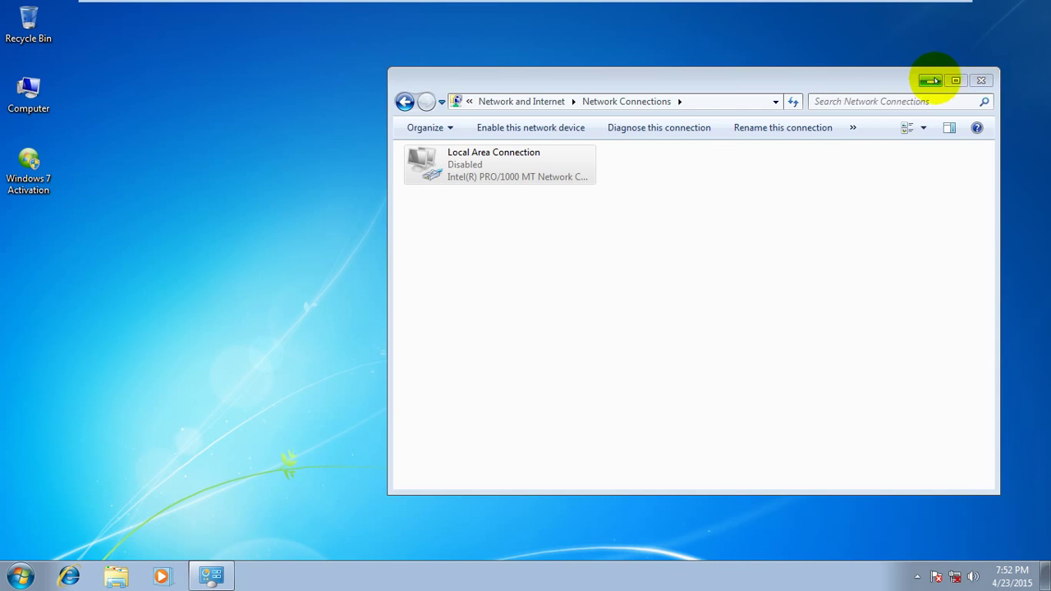
click(979, 81)
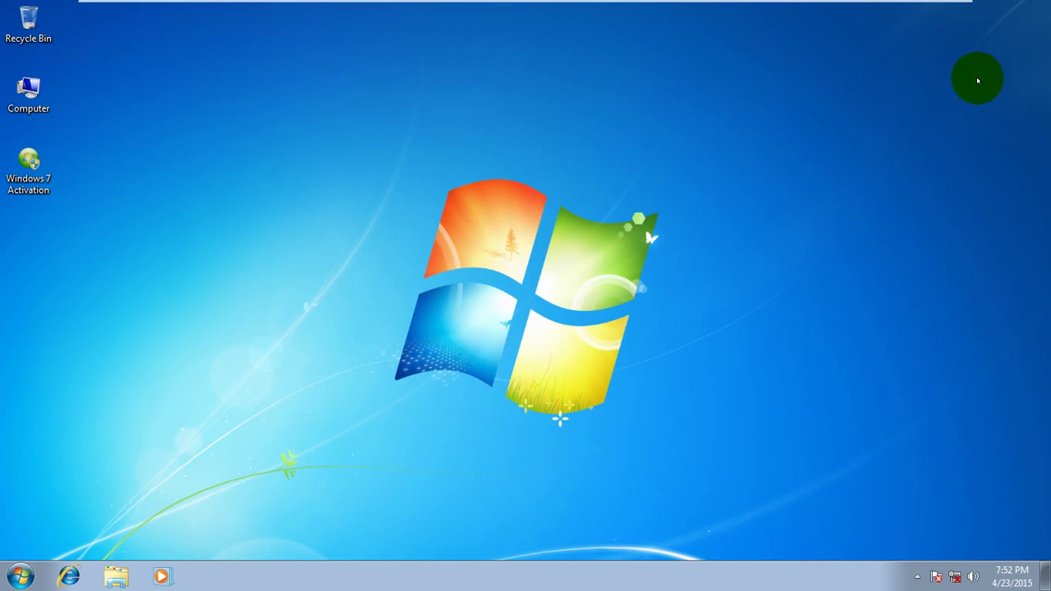
Shut down the guest operating system of the Windows 7 virtual machine.
click(496, 11)
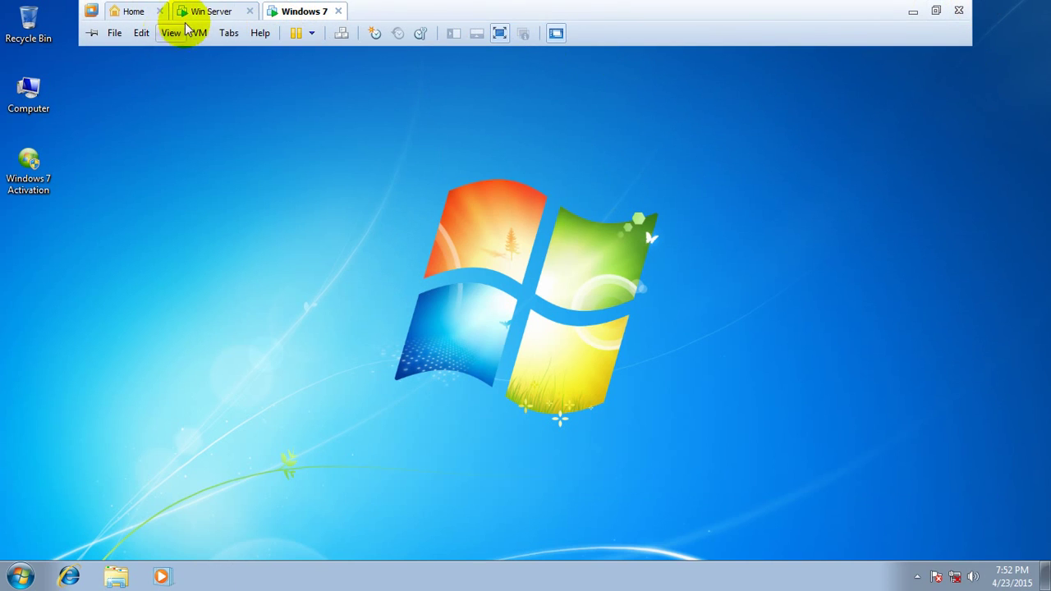
click(307, 33)
click(337, 70)
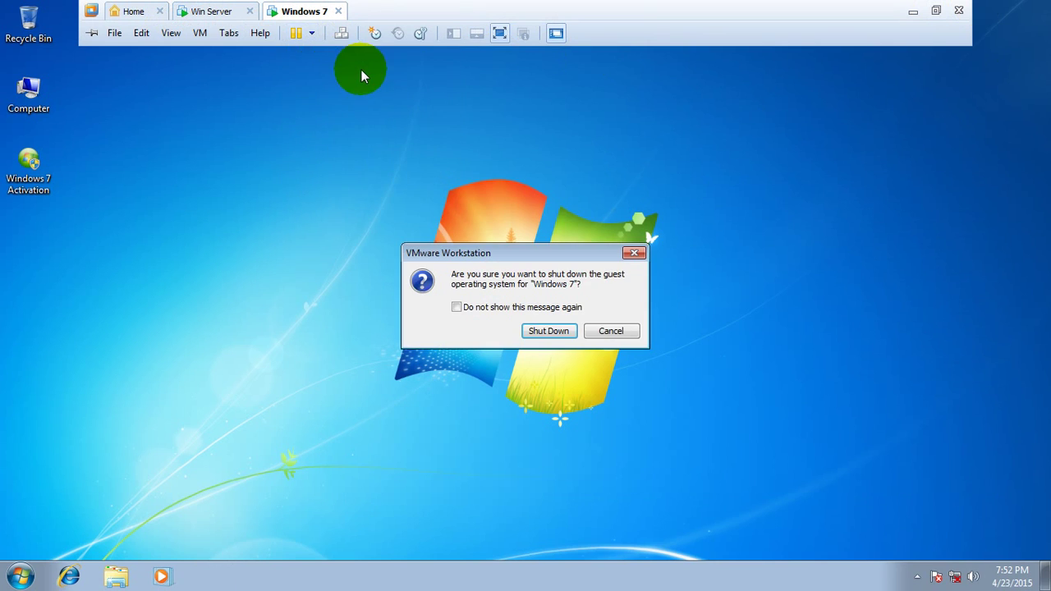
click(557, 331)
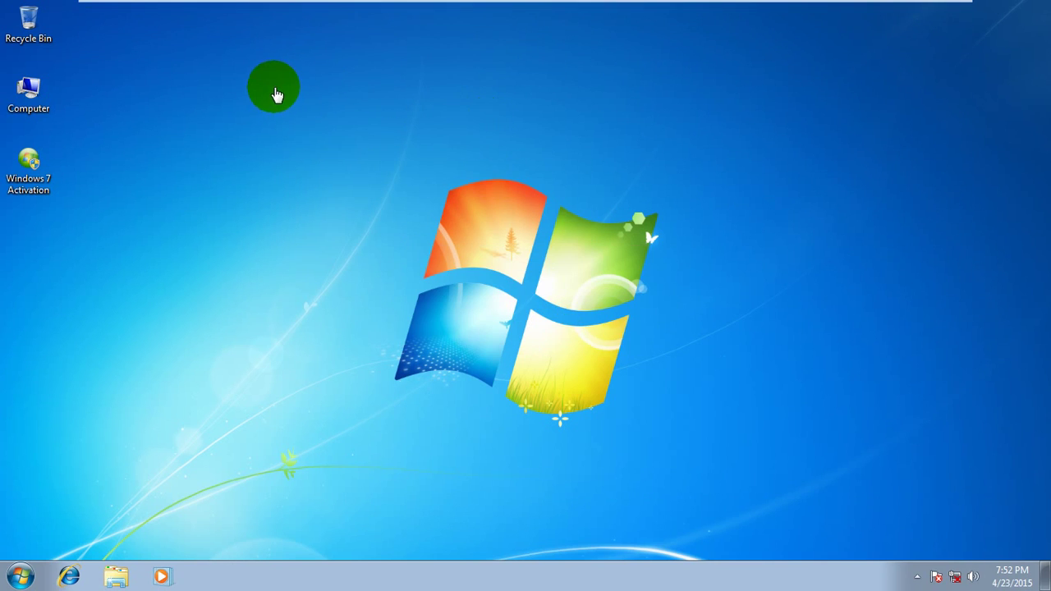
Close Server Manager on the Win Server virtual machine and shut the server down as Other (Unplanned) with the comment "k".
click(202, 10)
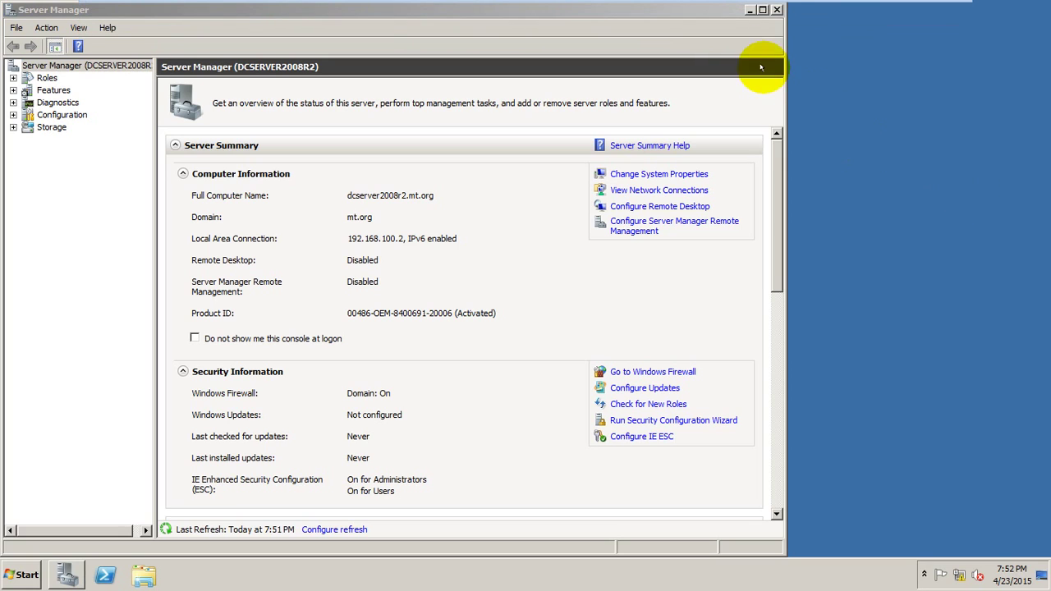
click(776, 10)
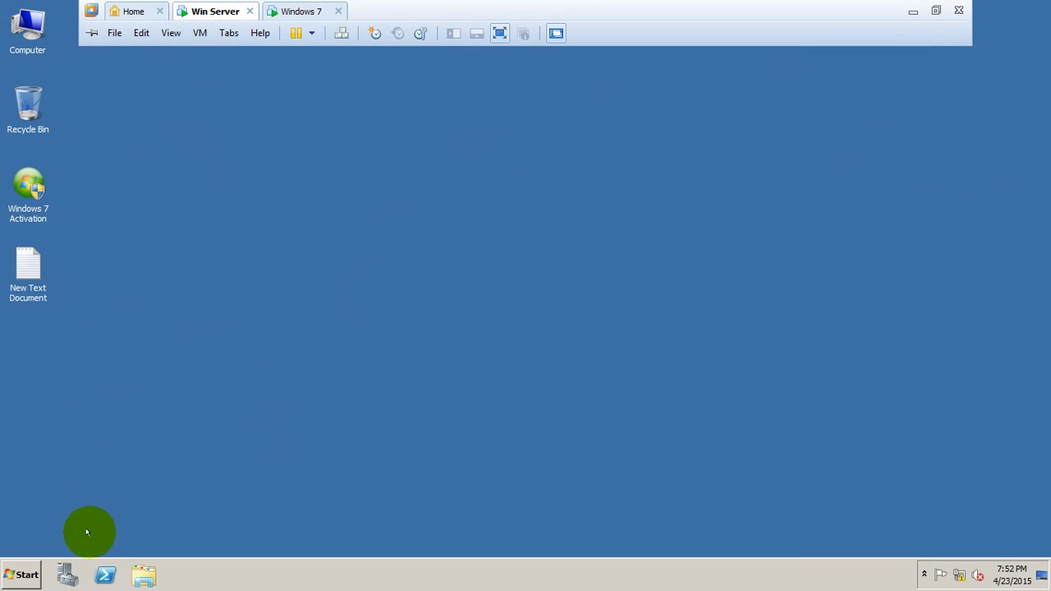
click(20, 574)
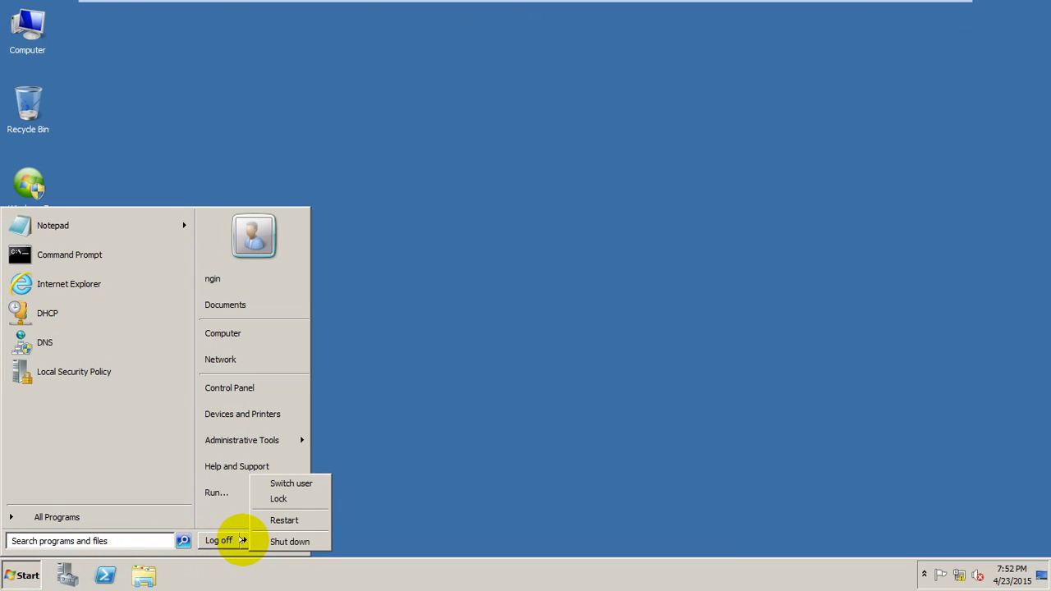
click(244, 541)
click(297, 542)
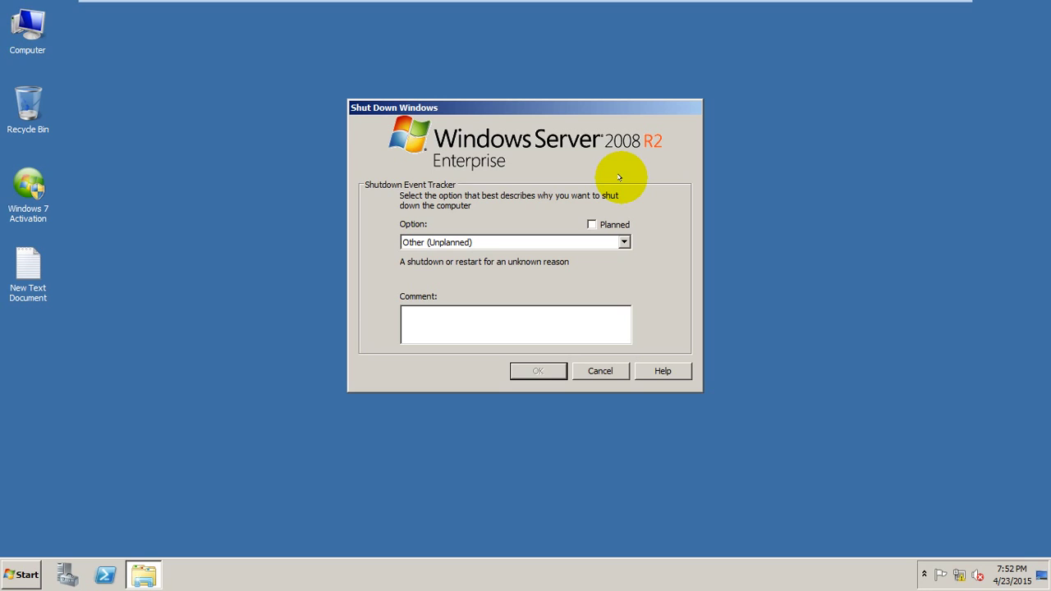
mouse_move(452, 5)
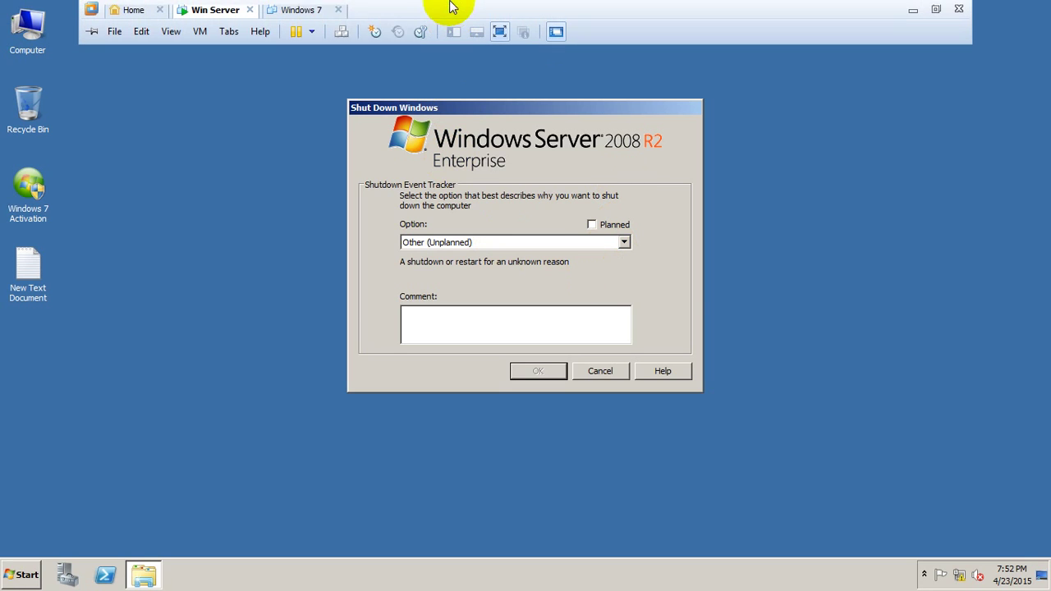
click(301, 13)
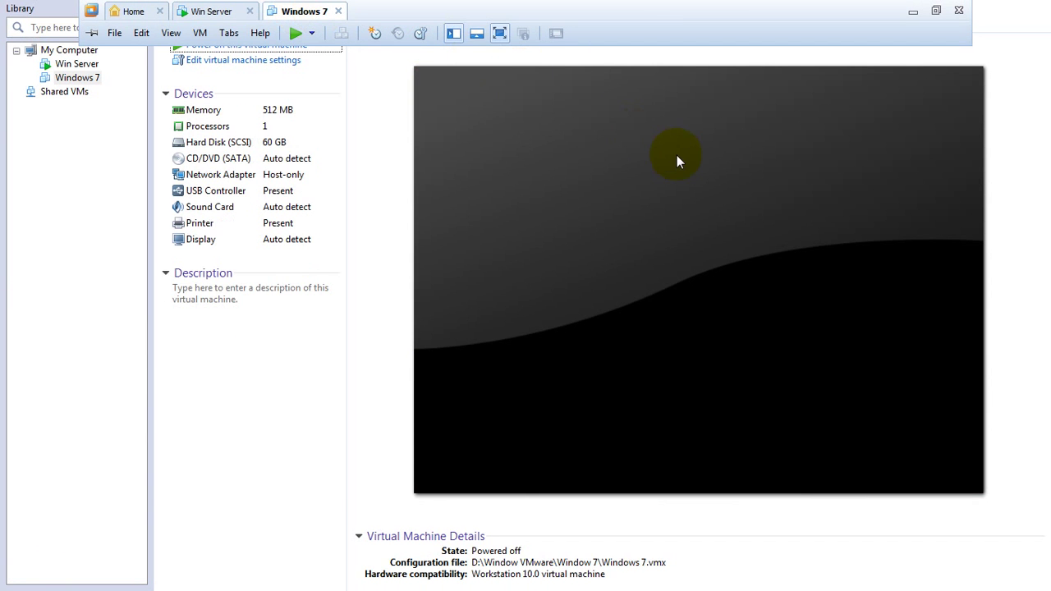
click(232, 14)
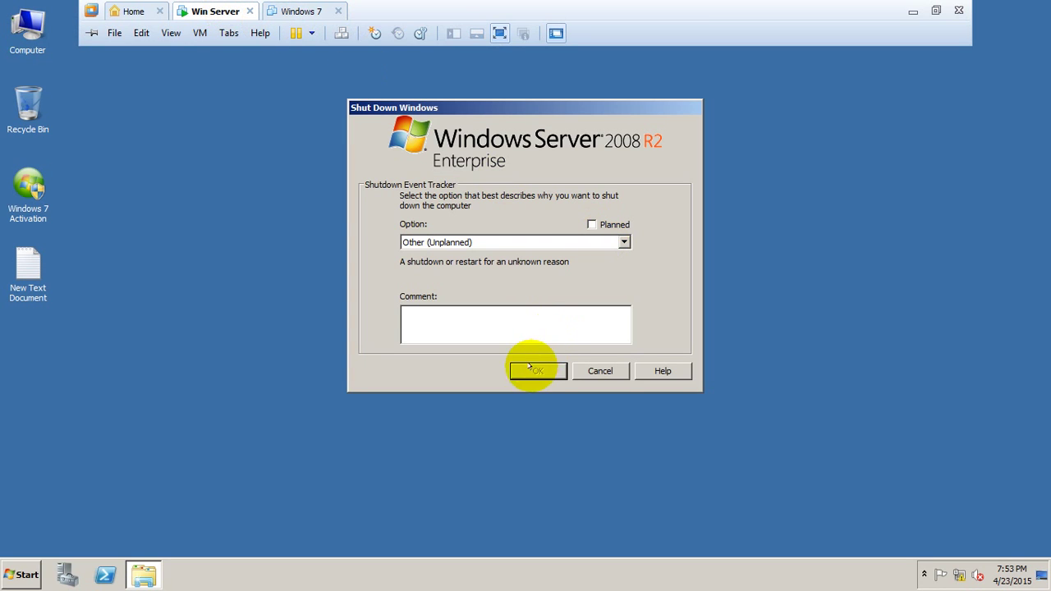
click(531, 322)
text(s)
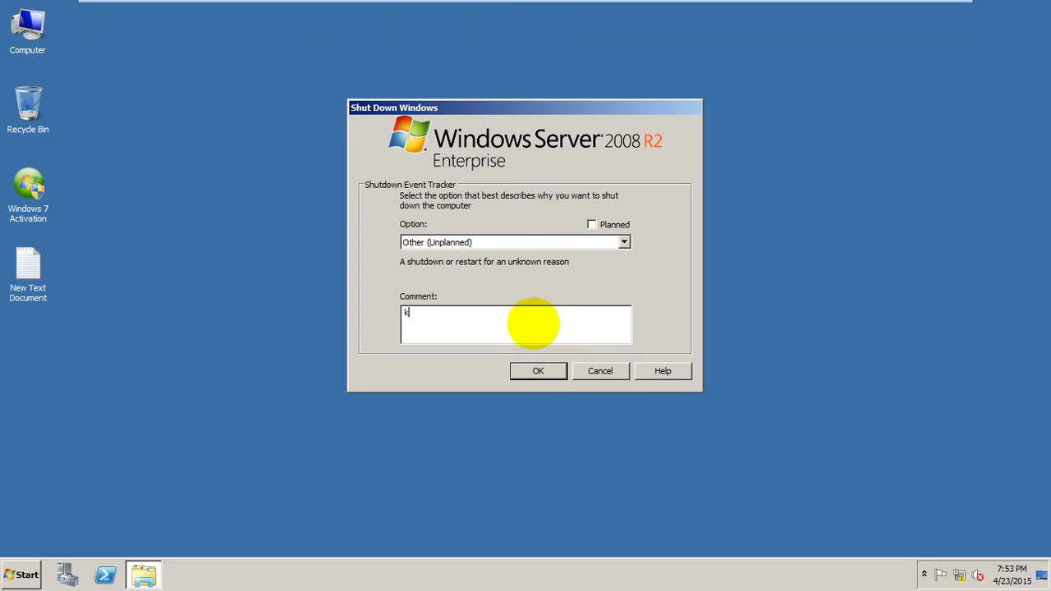
click(538, 370)
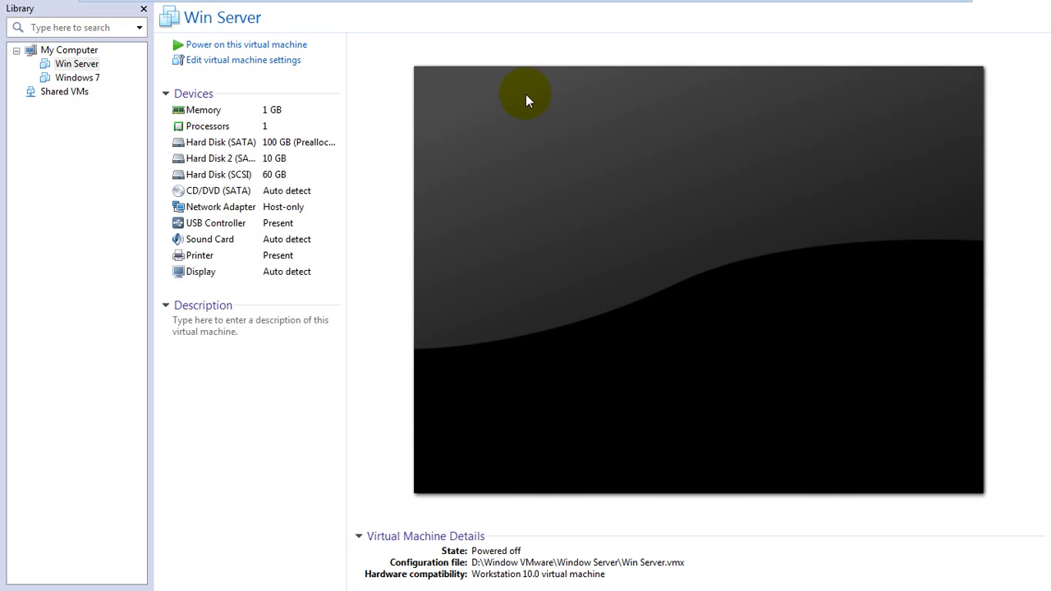
Leave full screen mode and close the open Windows 7 and Win Server virtual machine views.
mouse_move(430, 4)
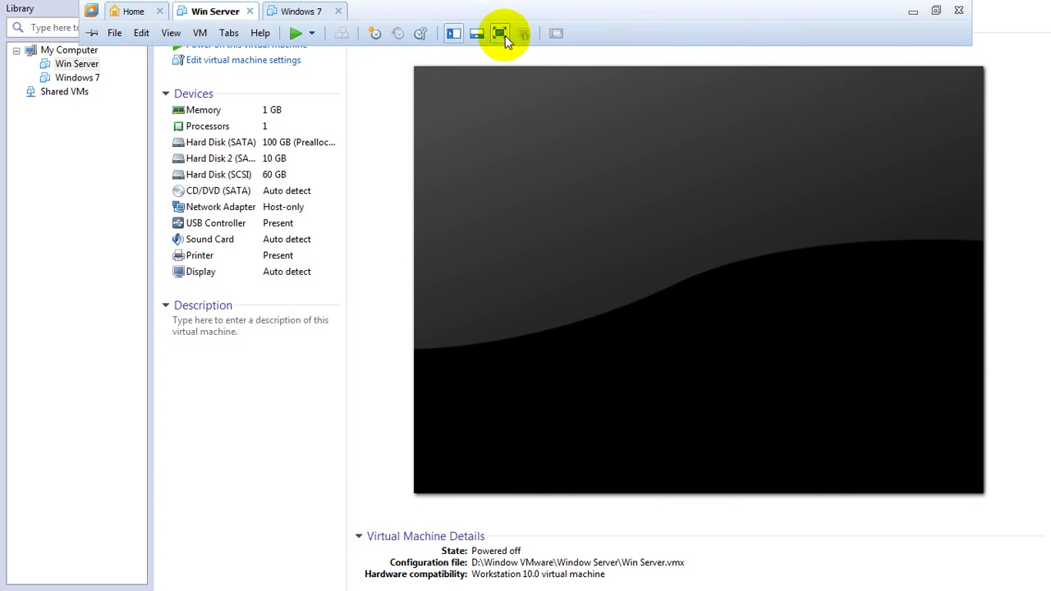
click(503, 35)
click(343, 82)
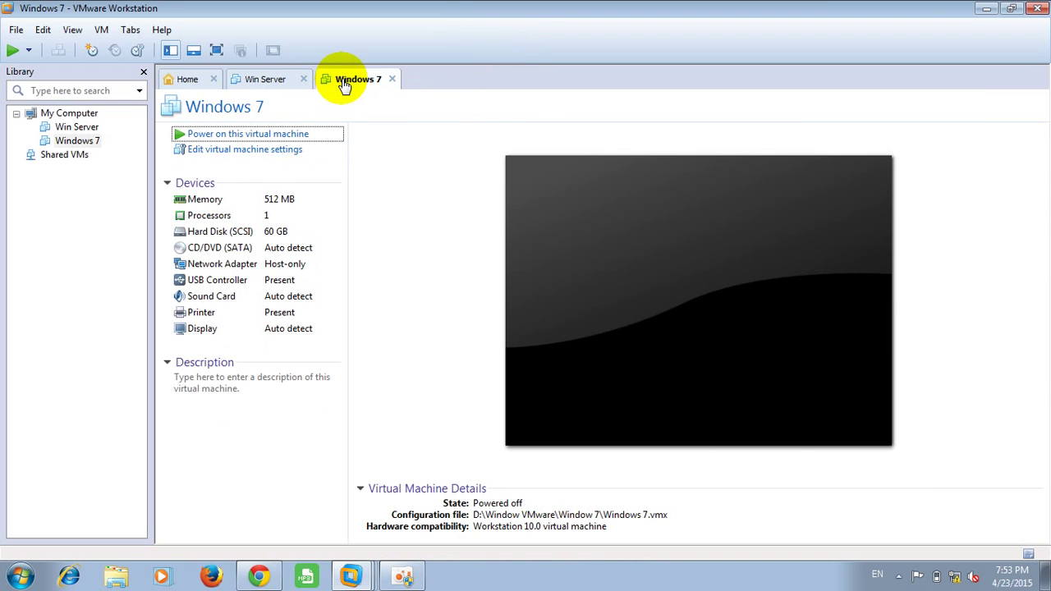
key(ctrl+w)
key(ctrl+w)
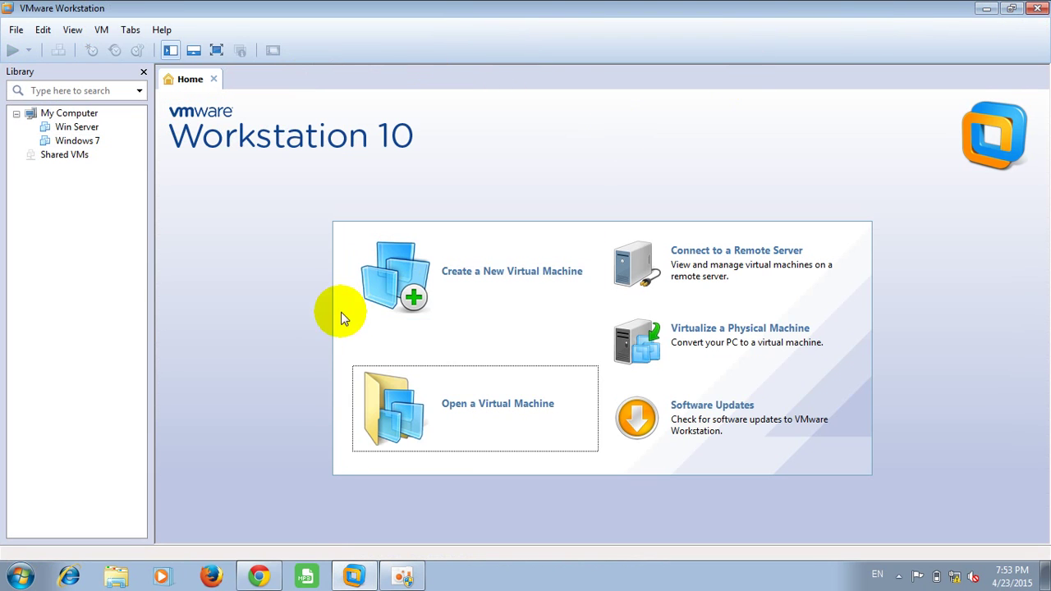
click(403, 577)
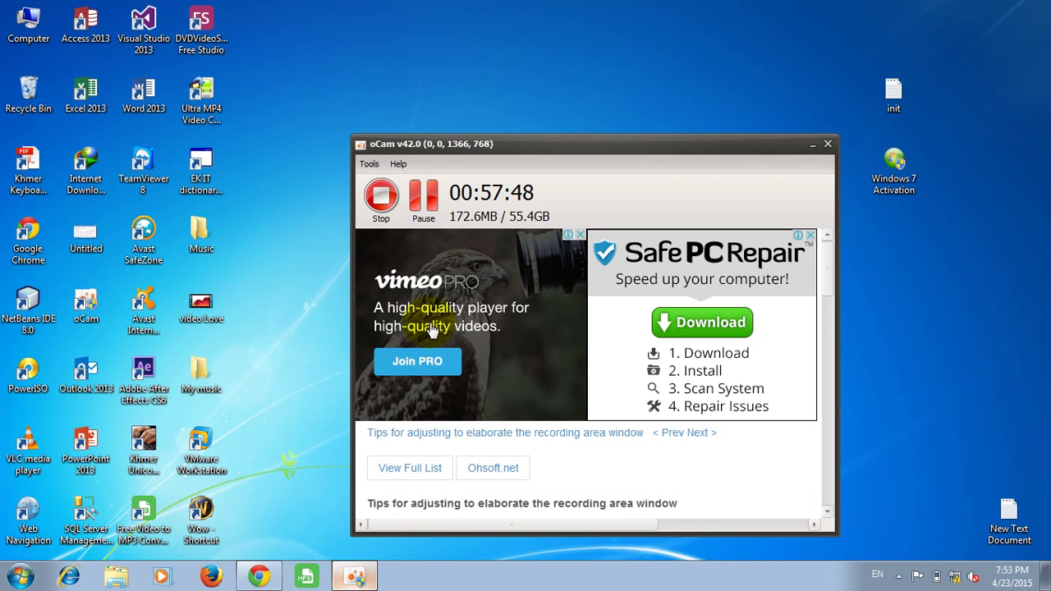